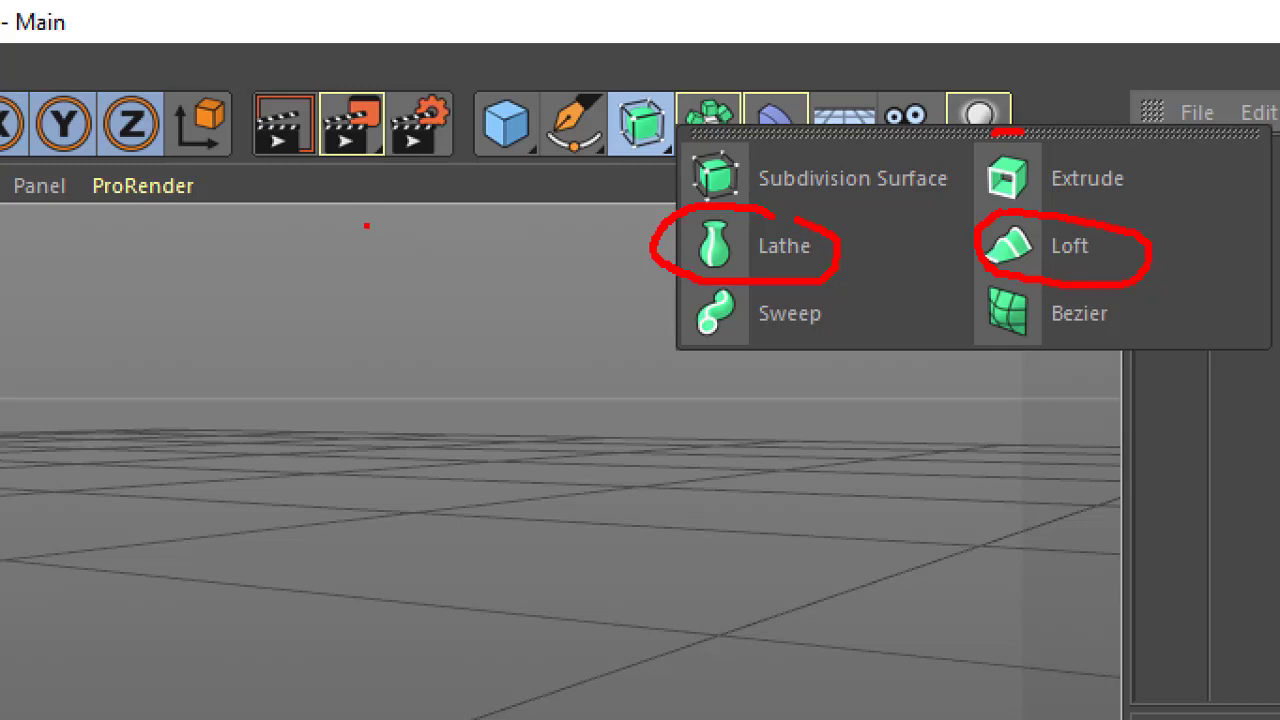
# - Sketch rough vase outlines over the viewport to illustrate the intended shape
pyautogui.moveTo(350, 209)
pyautogui.mouseDown()
pyautogui.moveTo(368, 334)
pyautogui.moveTo(470, 378)
pyautogui.moveTo(508, 516)
pyautogui.moveTo(401, 572)
pyautogui.moveTo(538, 579)
pyautogui.mouseUp()
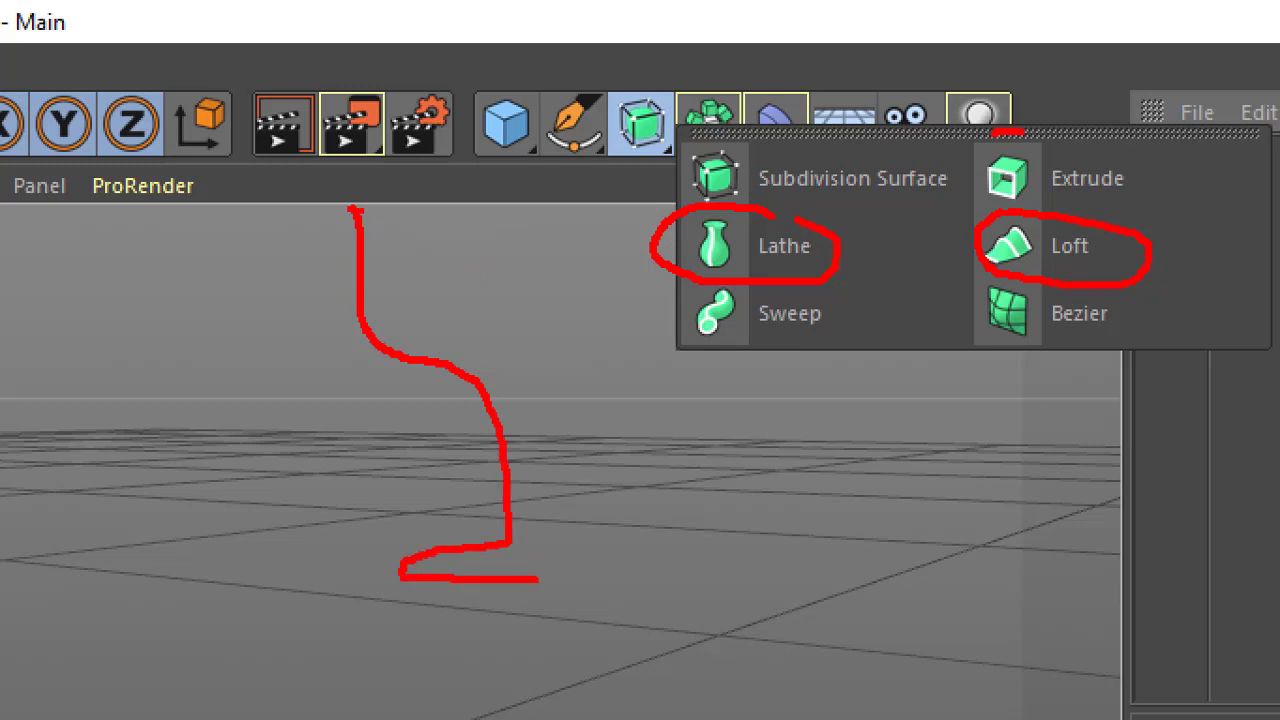
pyautogui.moveTo(155, 150)
pyautogui.mouseDown()
pyautogui.moveTo(162, 210)
pyautogui.moveTo(100, 345)
pyautogui.moveTo(126, 518)
pyautogui.moveTo(277, 535)
pyautogui.mouseUp()
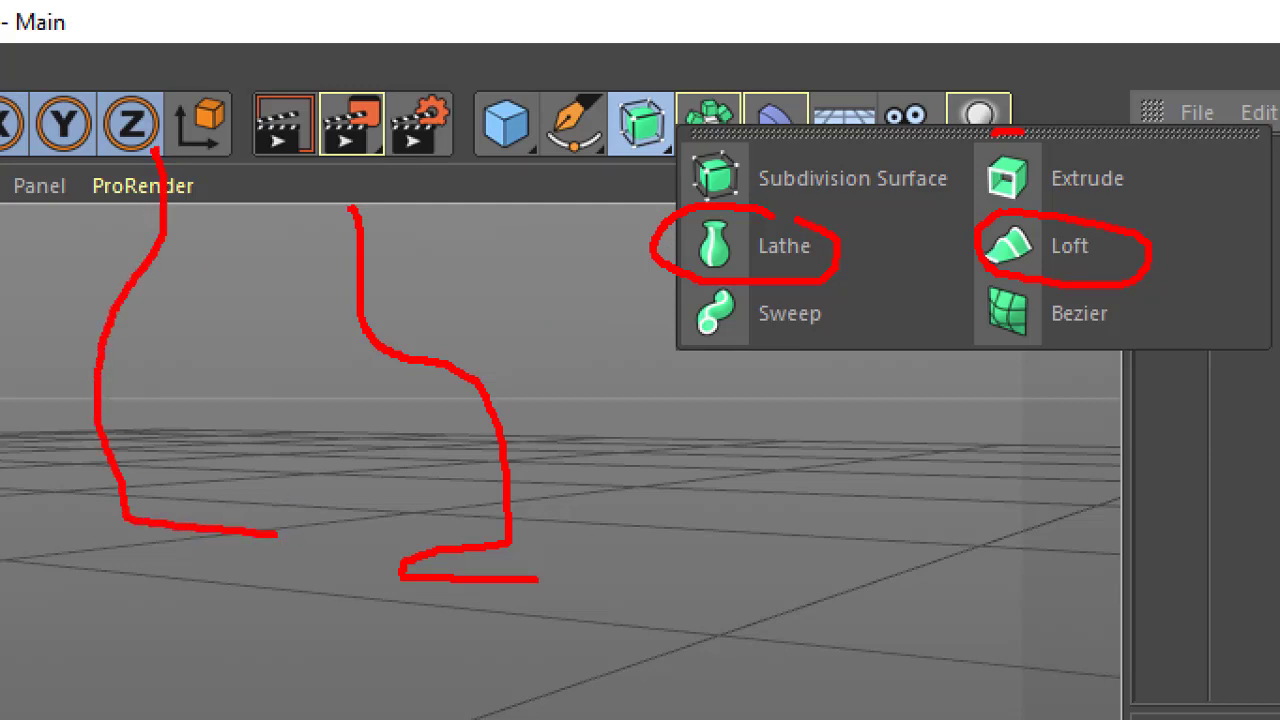
pyautogui.moveTo(155, 150); pyautogui.dragTo(136, 127)
pyautogui.moveTo(612, 210)
pyautogui.mouseDown()
pyautogui.moveTo(648, 270)
pyautogui.moveTo(676, 404)
pyautogui.moveTo(710, 468)
pyautogui.moveTo(878, 535)
pyautogui.mouseUp()
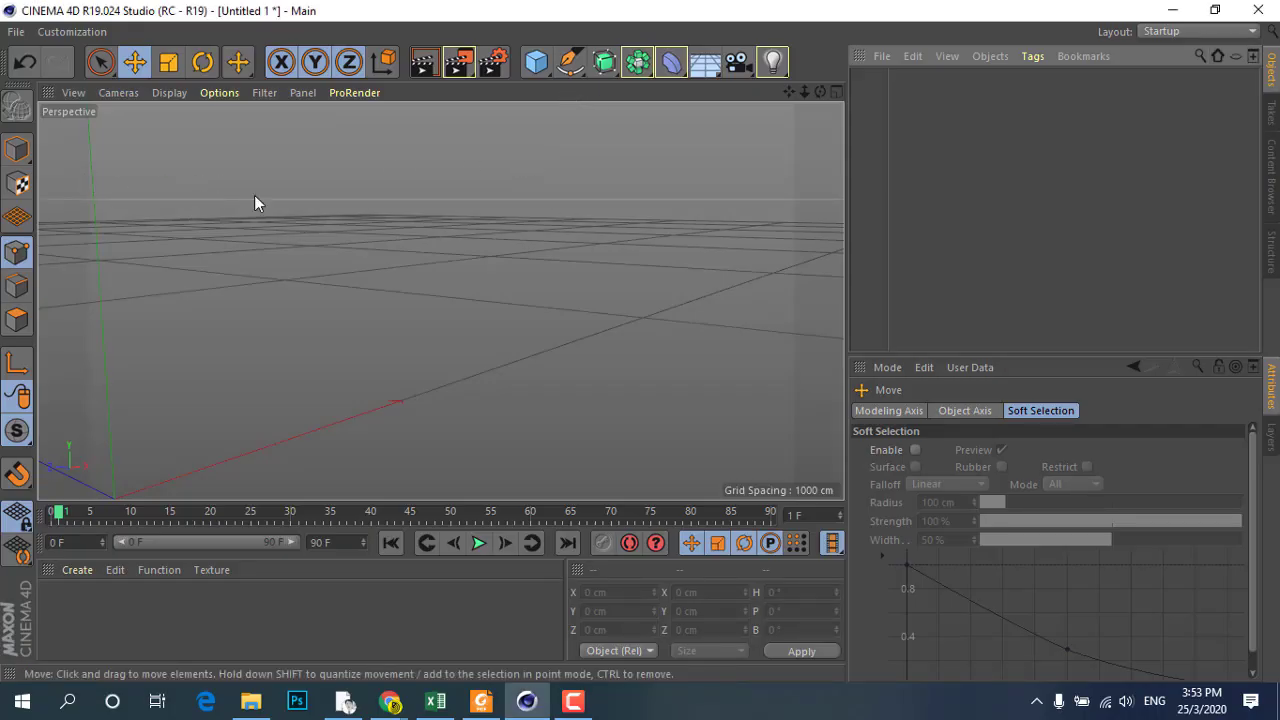
# - Centre the world origin, then switch to the four-view layout and cycle through the Right, Front and Top views
pyautogui.moveTo(365, 368)
pyautogui.keyDown('alt'); pyautogui.mouseDown()
pyautogui.moveTo(419, 266)
pyautogui.moveTo(166, 258)
pyautogui.moveTo(367, 257)
pyautogui.moveTo(494, 304)
pyautogui.moveTo(371, 221)
pyautogui.mouseUp(); pyautogui.keyUp('alt')
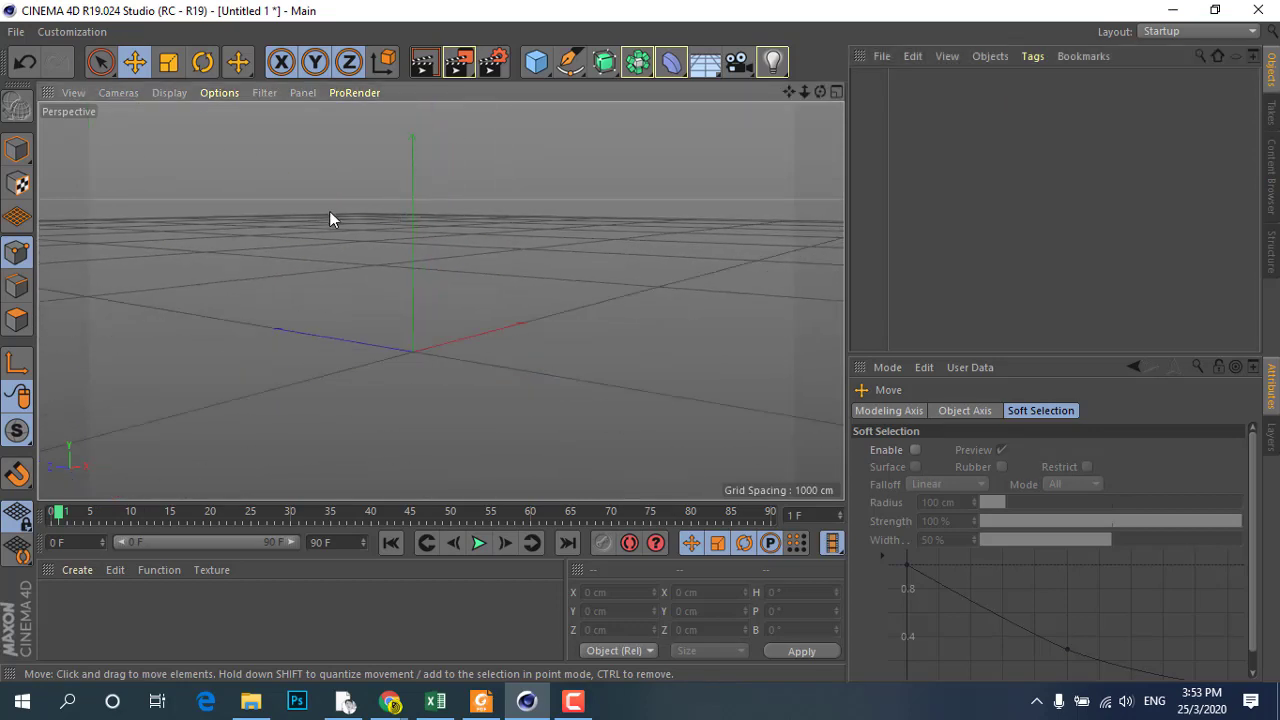
pyautogui.middleClick(330, 210)
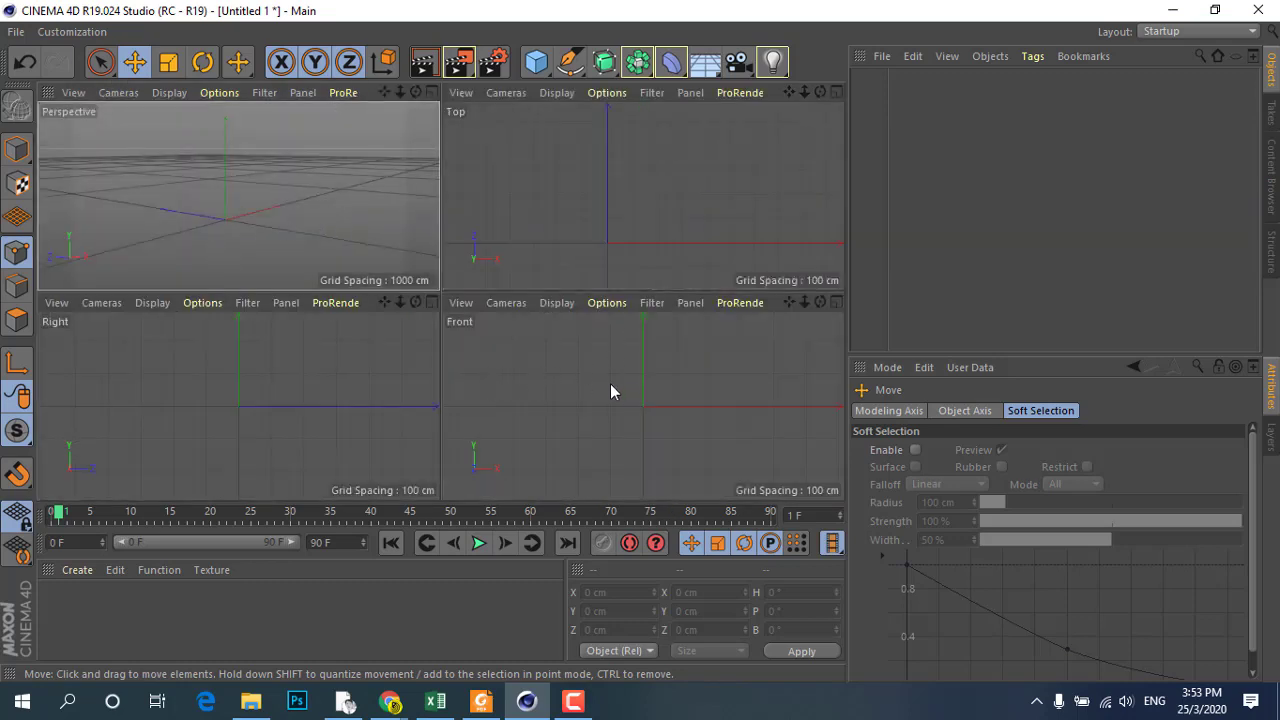
pyautogui.click(279, 387)
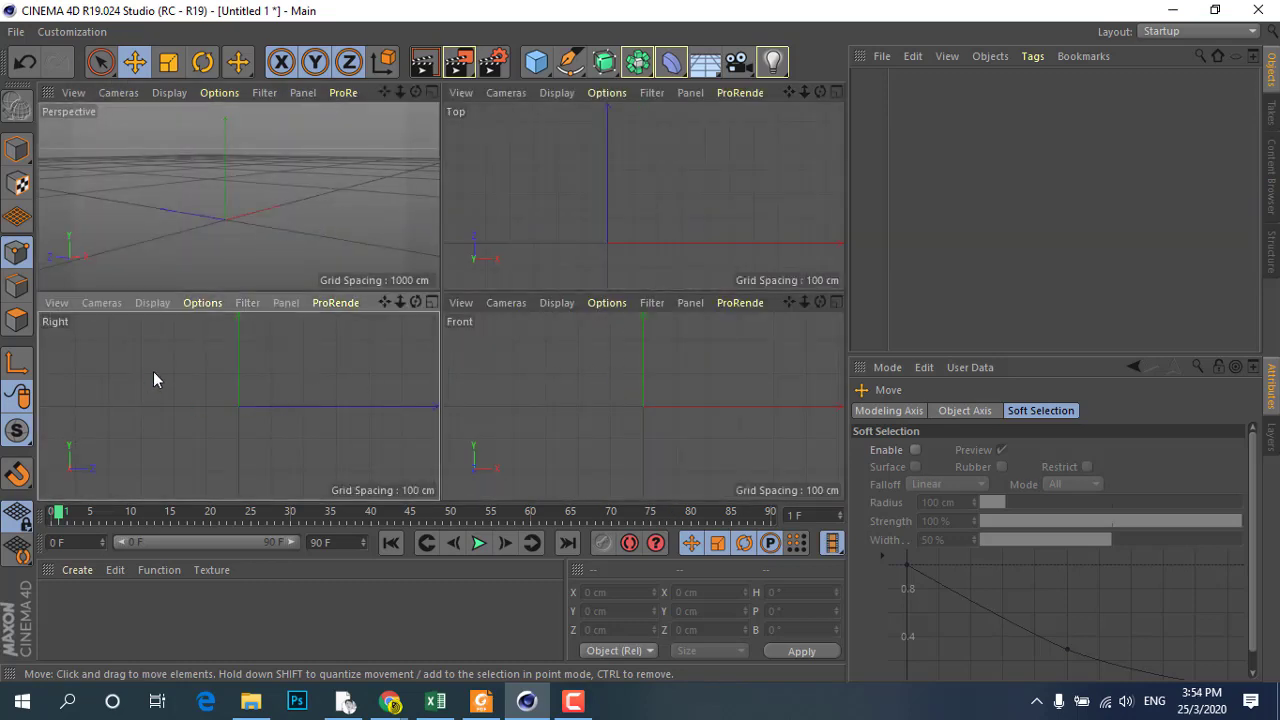
pyautogui.click(599, 413)
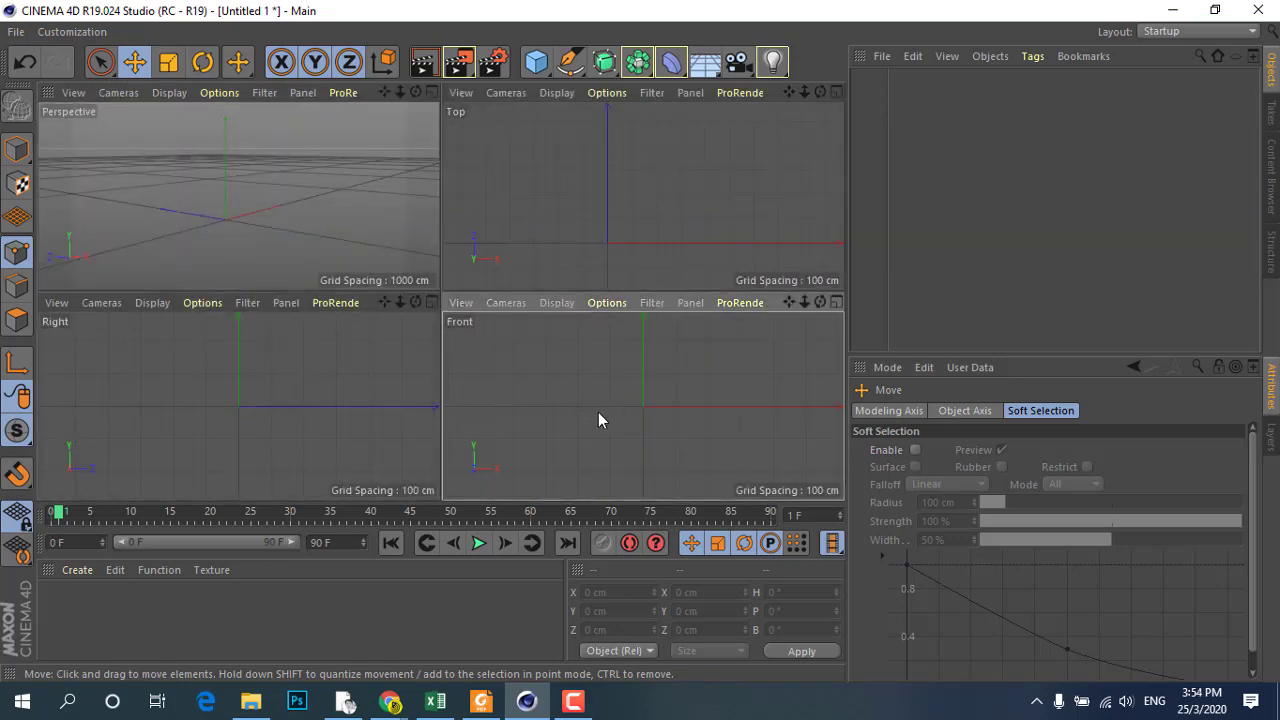
pyautogui.click(521, 223)
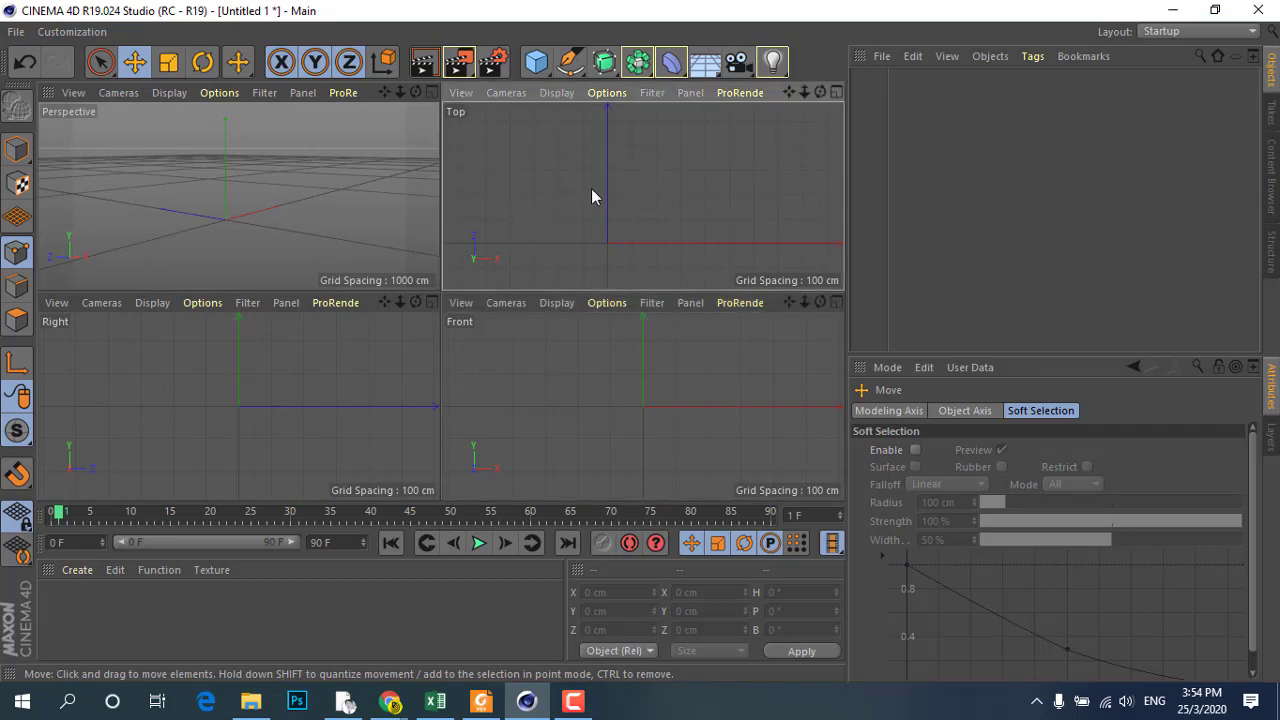
pyautogui.click(234, 375)
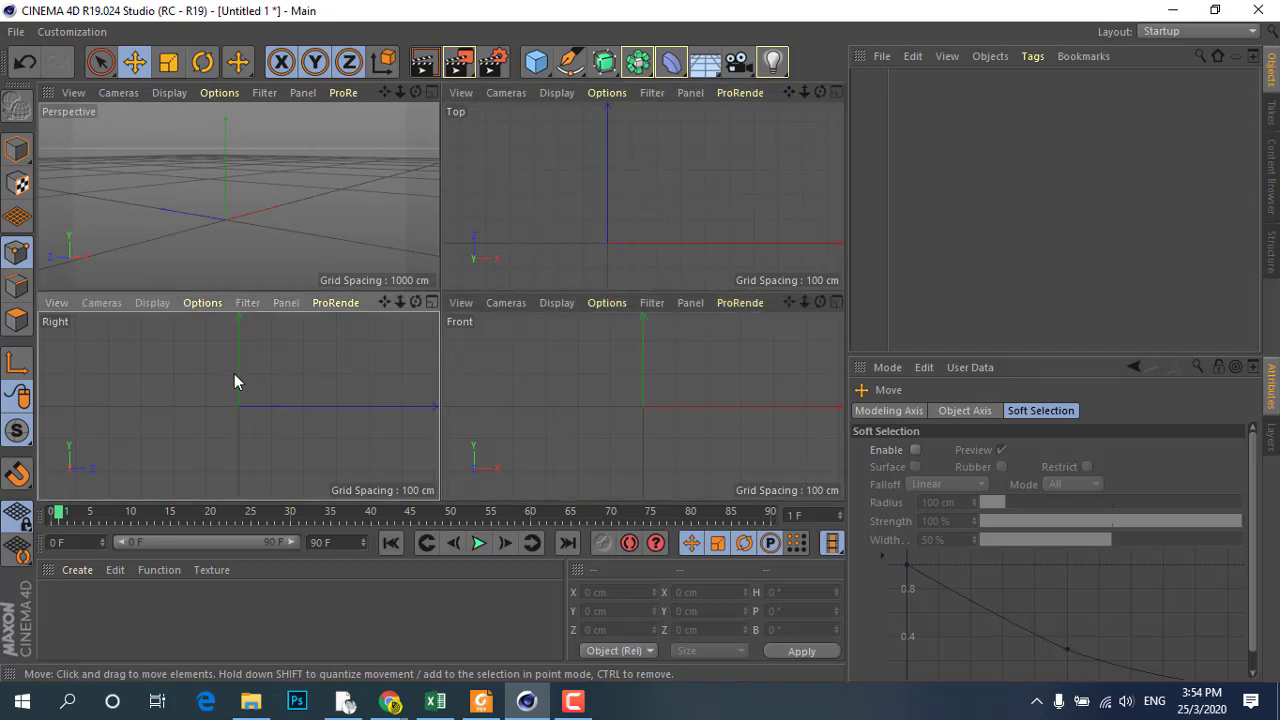
pyautogui.middleClick(577, 381)
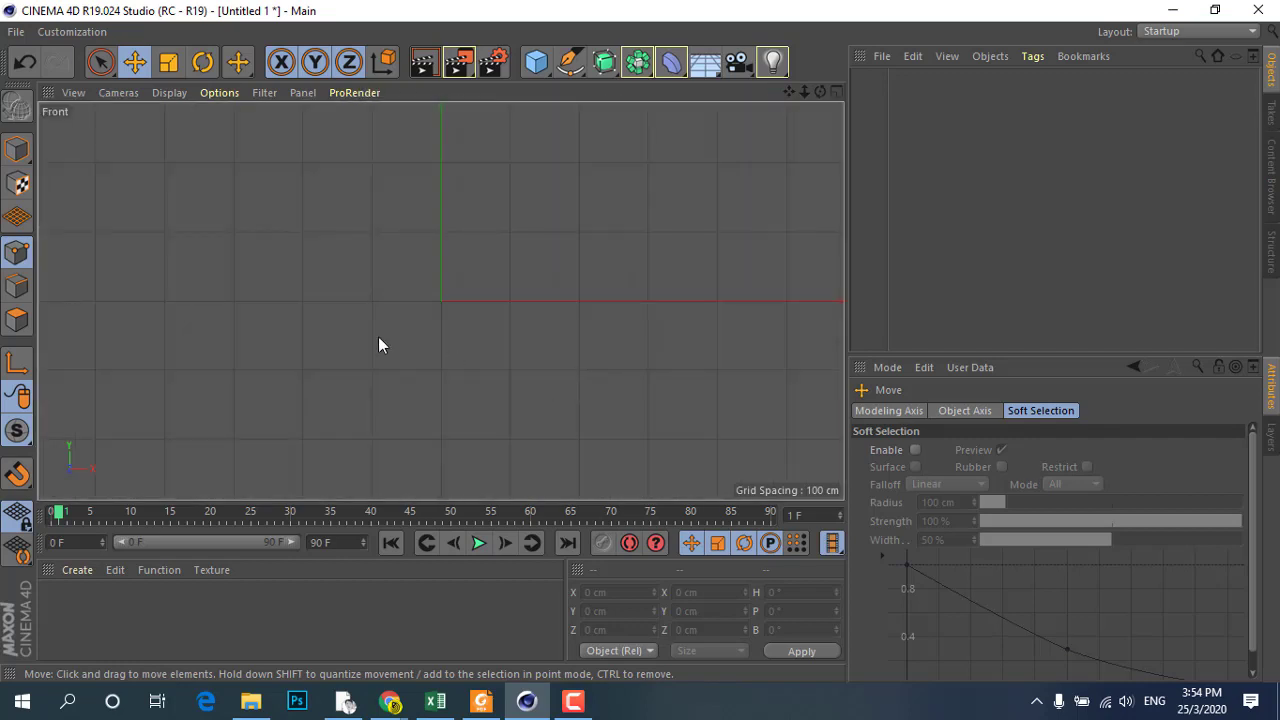
pyautogui.scroll(-1, 439, 382)
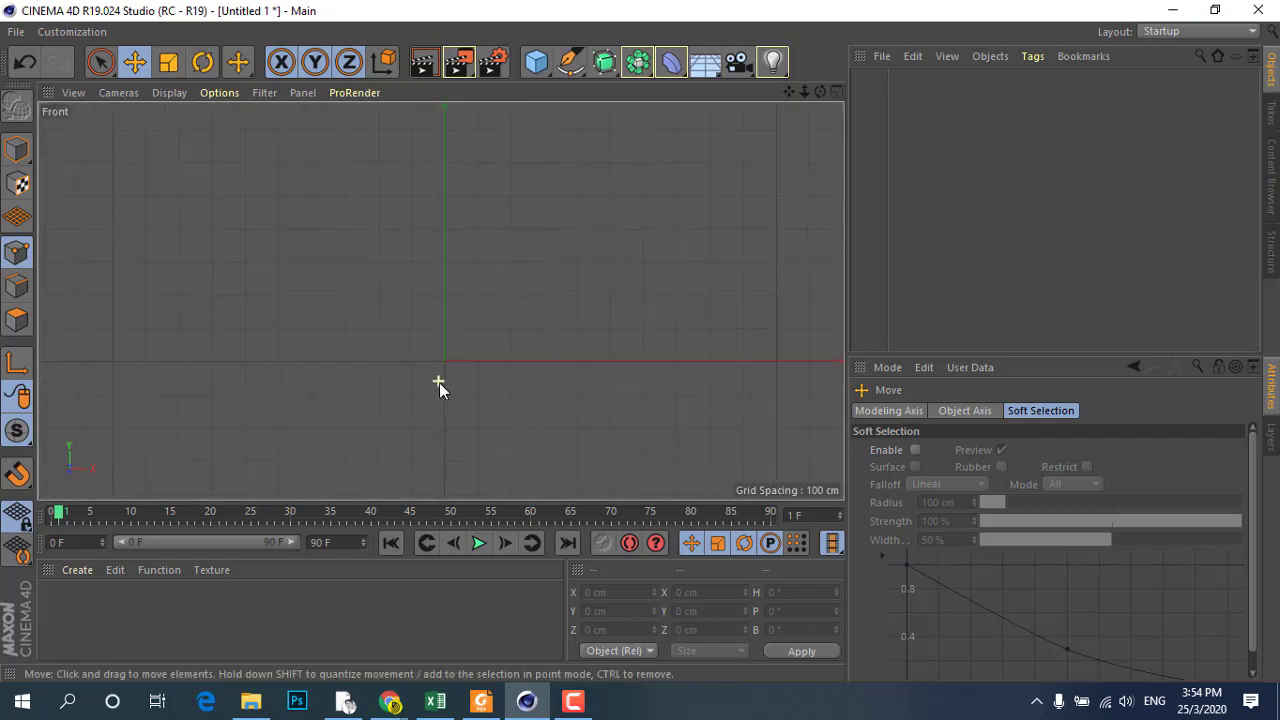
pyautogui.scroll(2, 384, 166)
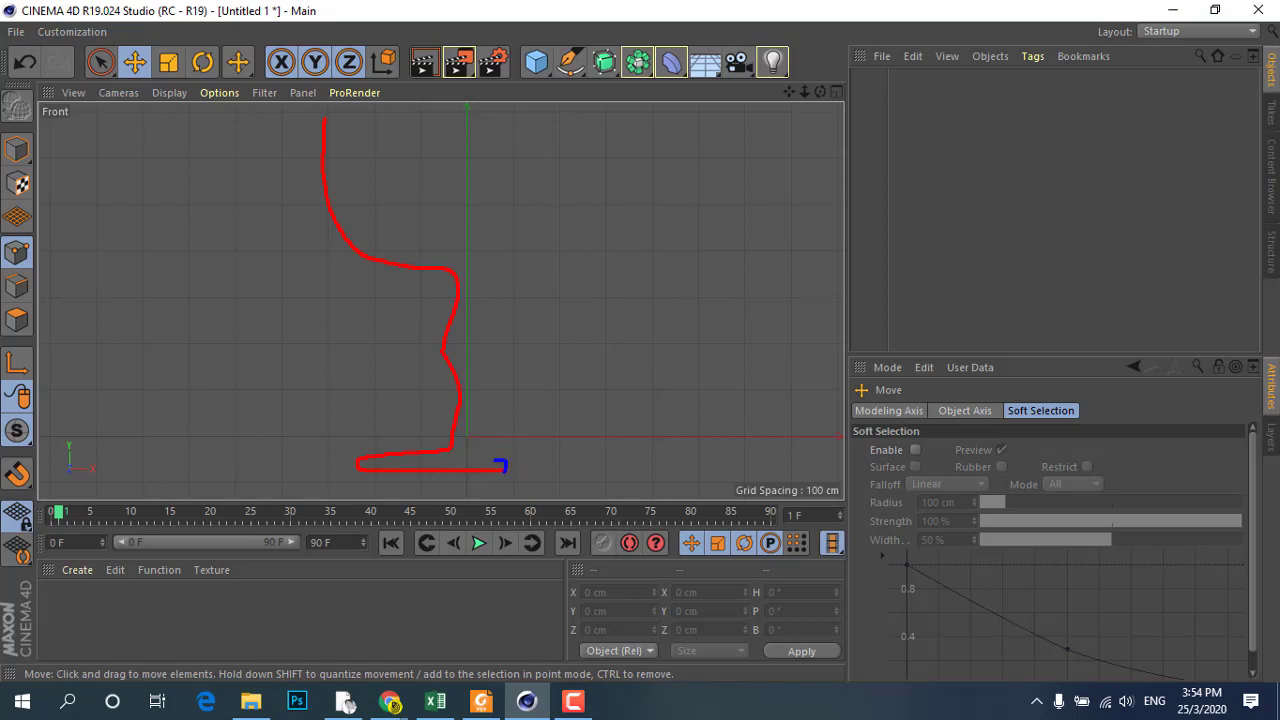
pyautogui.moveTo(494, 461)
pyautogui.mouseDown()
pyautogui.moveTo(390, 465)
pyautogui.moveTo(436, 462)
pyautogui.moveTo(470, 417)
pyautogui.moveTo(459, 354)
pyautogui.moveTo(474, 288)
pyautogui.moveTo(455, 262)
pyautogui.moveTo(347, 234)
pyautogui.moveTo(337, 119)
pyautogui.mouseUp()
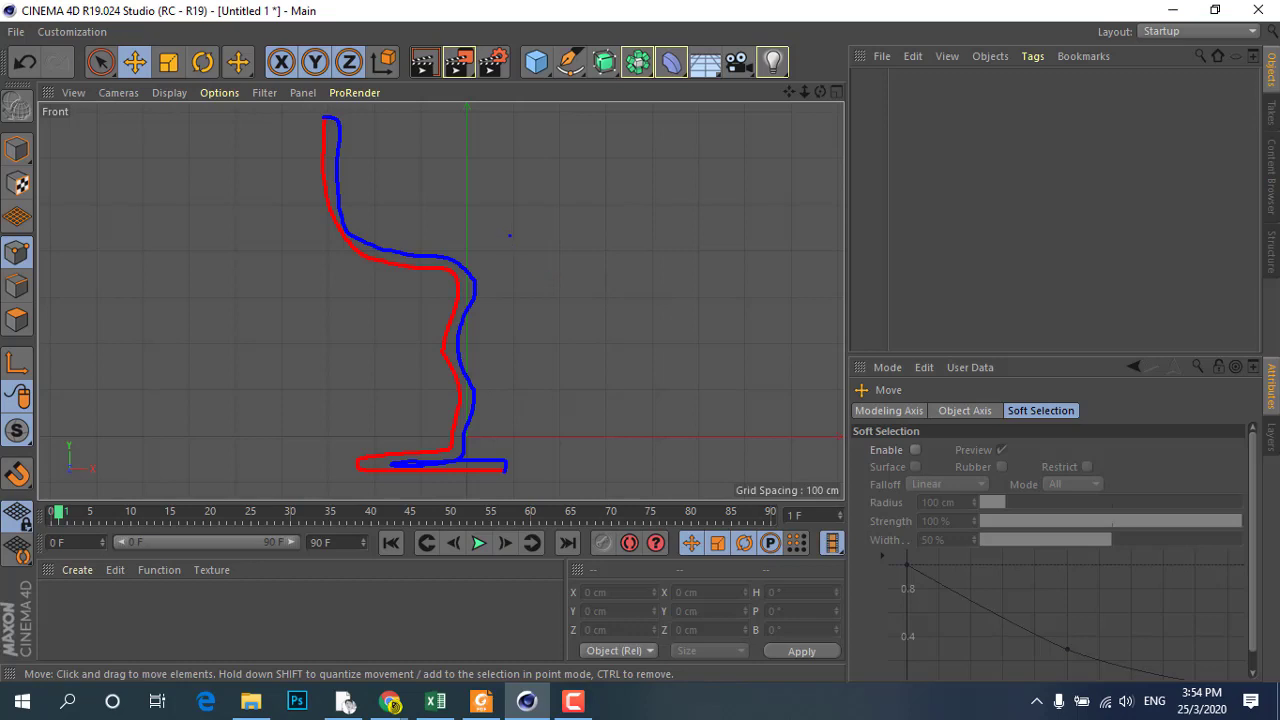
pyautogui.press('Escape')
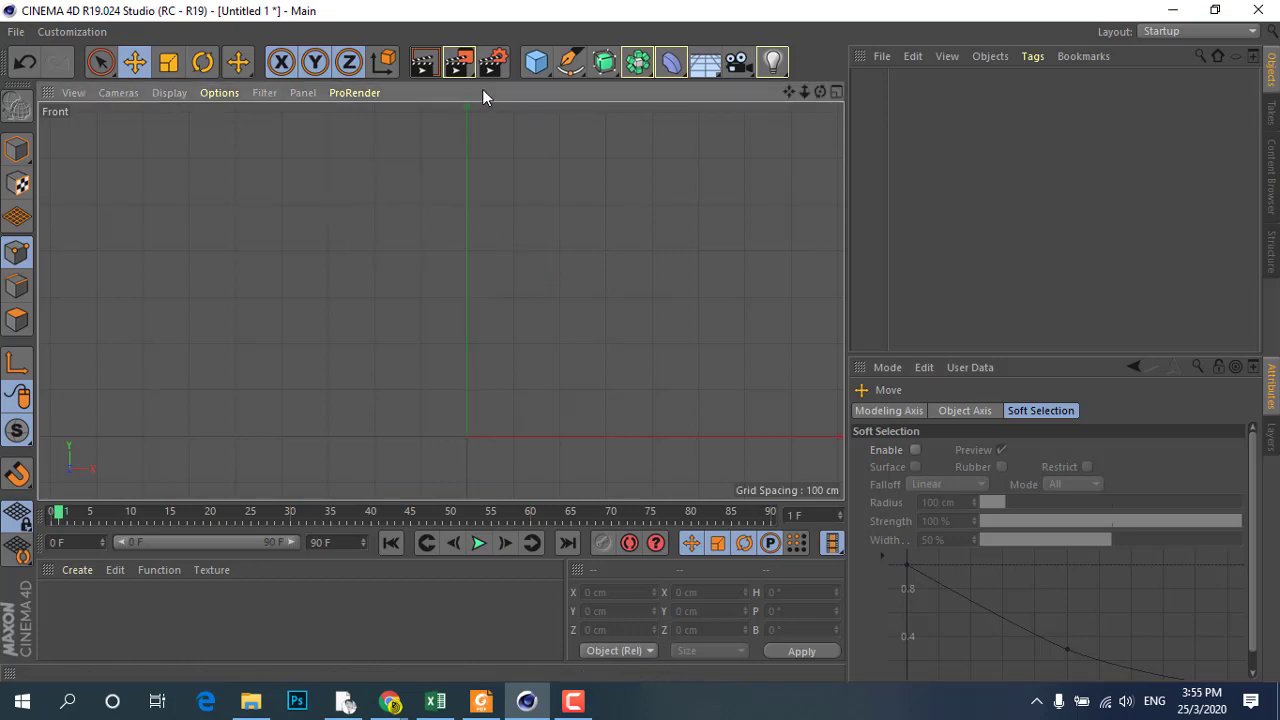
# - Choose the Pen spline tool with its point type set to Bezier
pyautogui.click(568, 64)
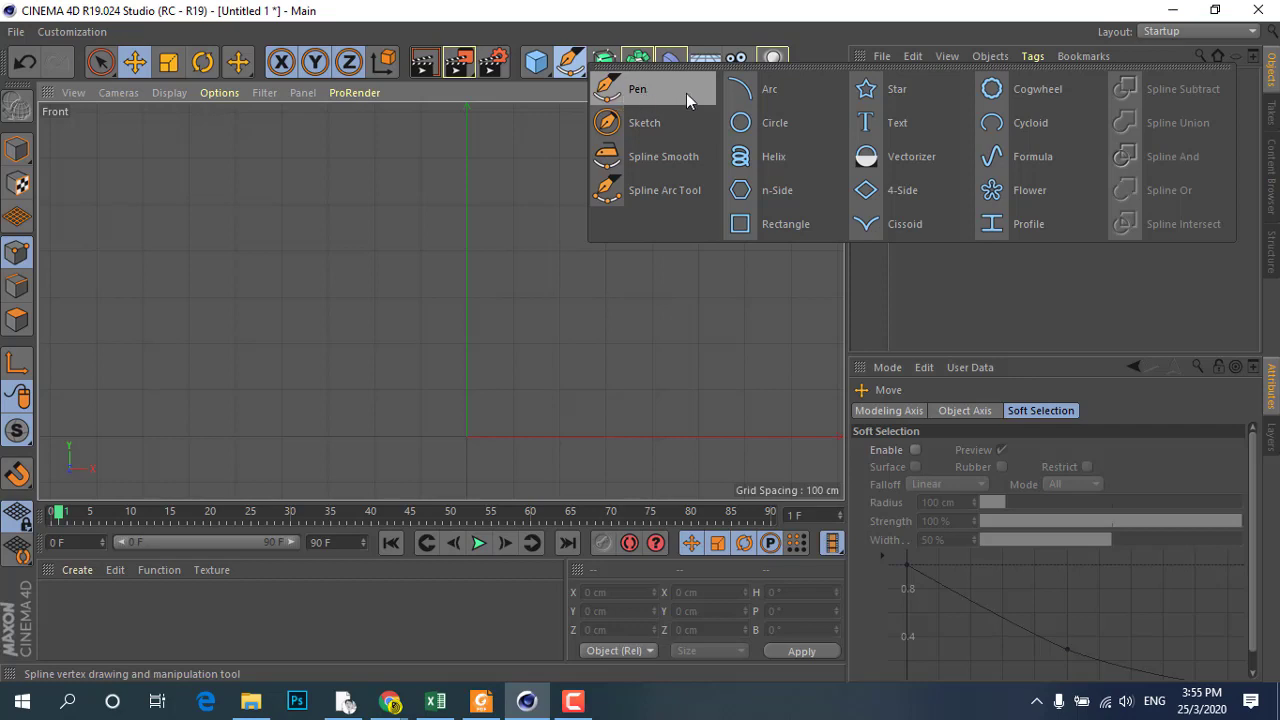
pyautogui.click(608, 94)
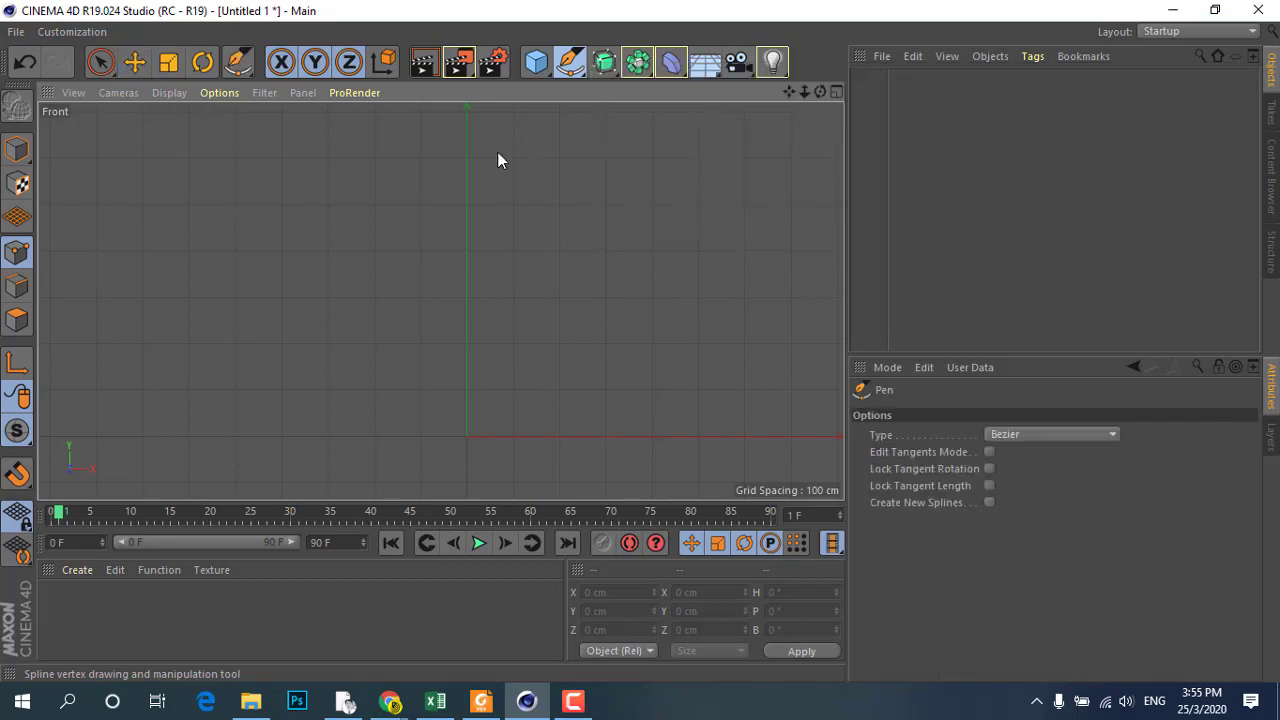
# - Trace the outer wall from the top, curving down the neck and body to the base
pyautogui.click(325, 108)
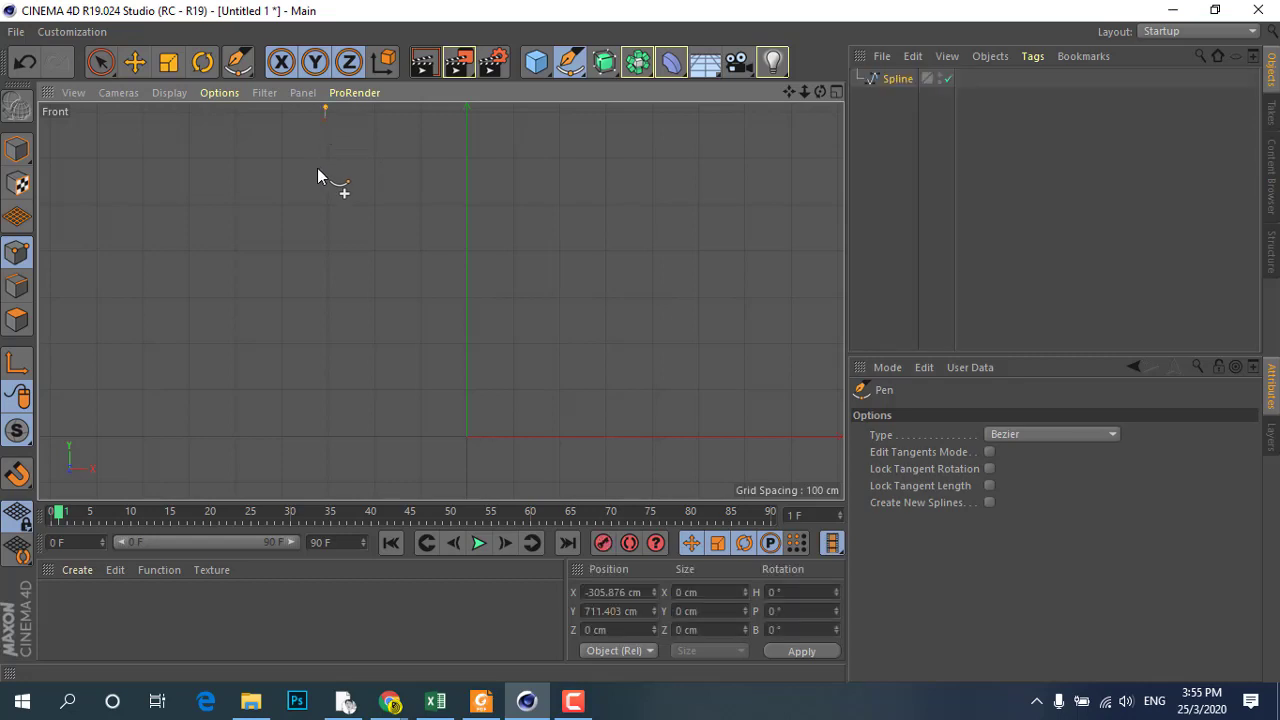
pyautogui.moveTo(333, 226); pyautogui.dragTo(355, 246)
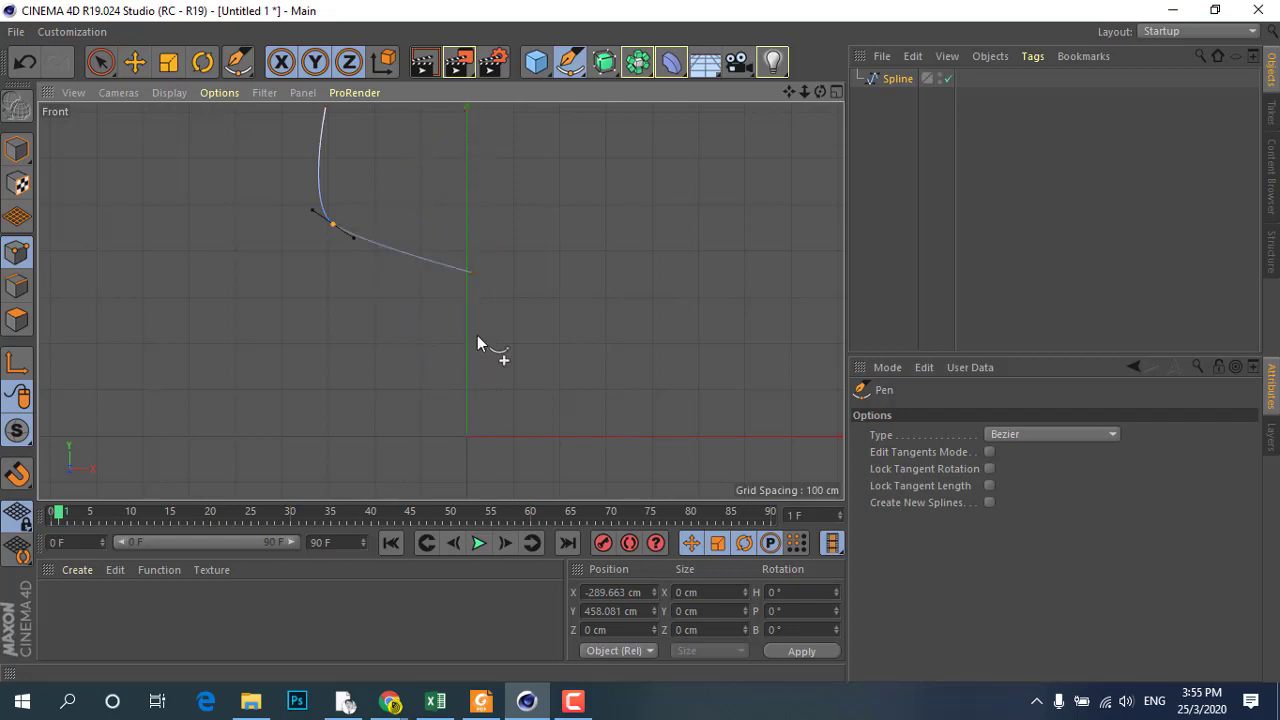
pyautogui.click(442, 236)
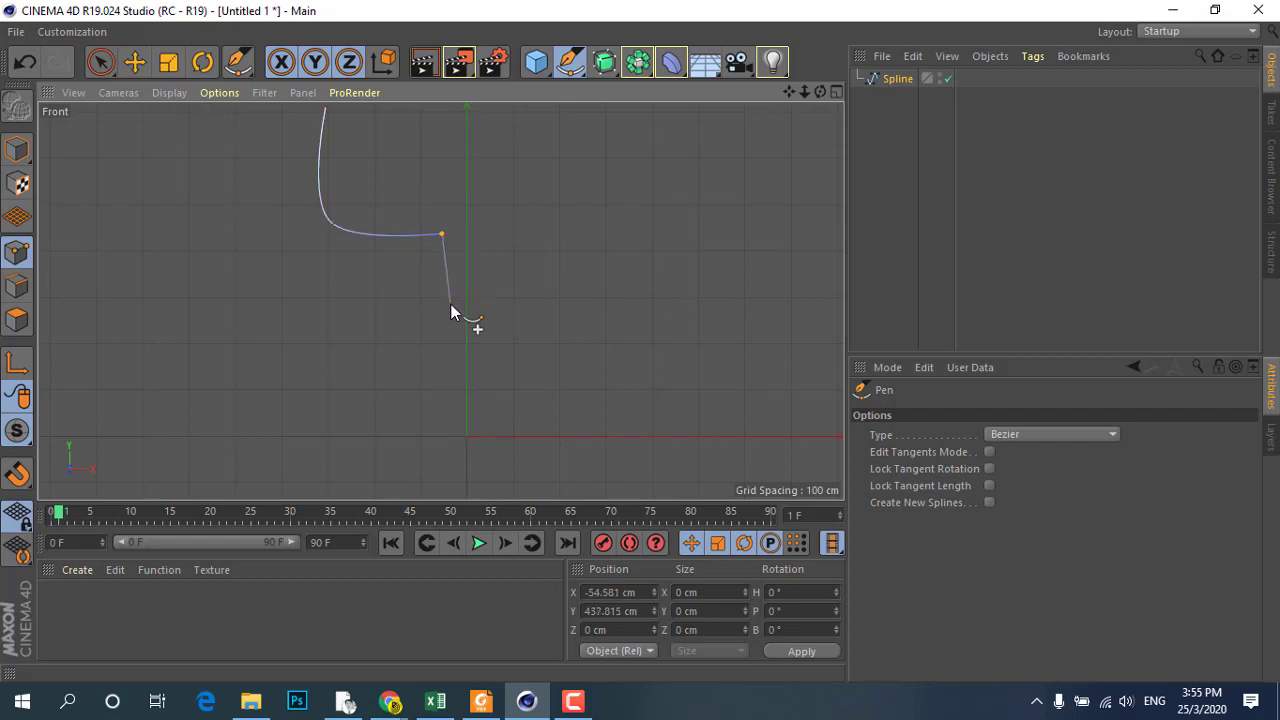
pyautogui.moveTo(451, 276); pyautogui.dragTo(450, 310)
pyautogui.click(446, 349)
pyautogui.moveTo(450, 365); pyautogui.dragTo(455, 381)
pyautogui.moveTo(453, 402); pyautogui.dragTo(453, 415)
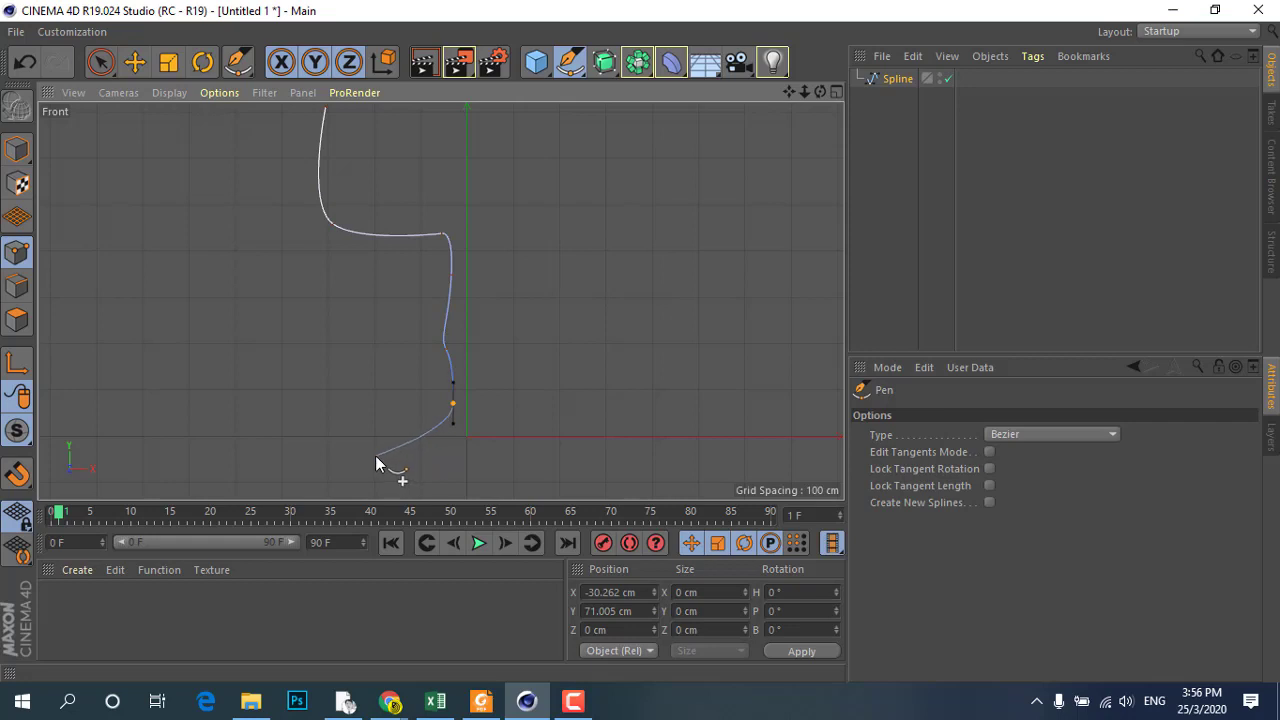
# - Place the foot's points out to its far corner and back across
pyautogui.click(374, 455)
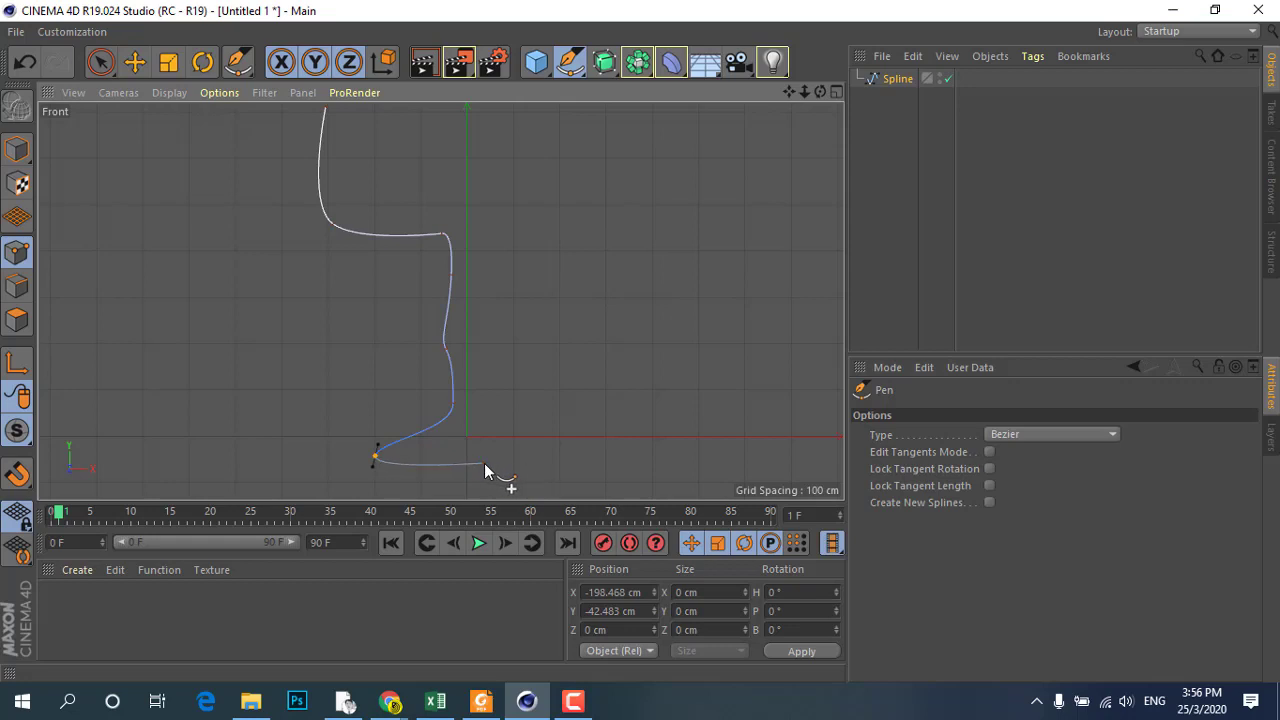
pyautogui.click(484, 464)
pyautogui.click(484, 455)
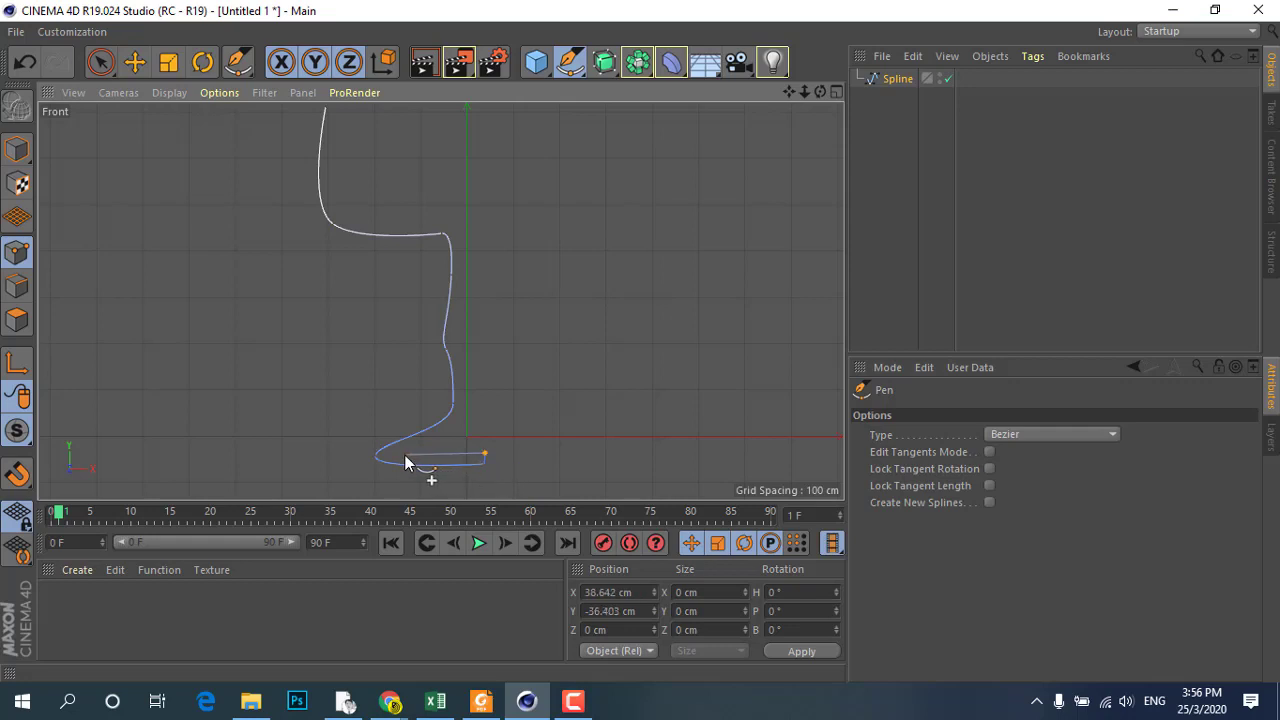
pyautogui.click(409, 456)
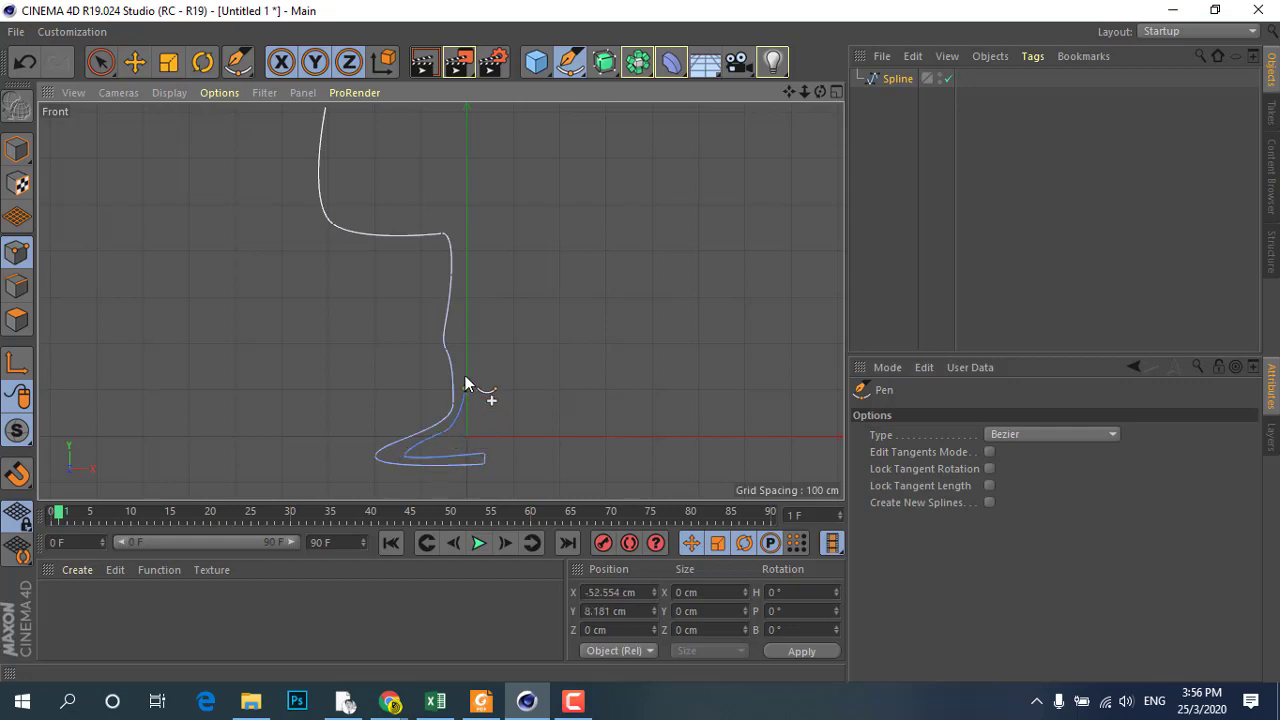
# - Run the inner wall up from the foot and curve it out to finish at the rim
pyautogui.click(465, 388)
pyautogui.click(453, 337)
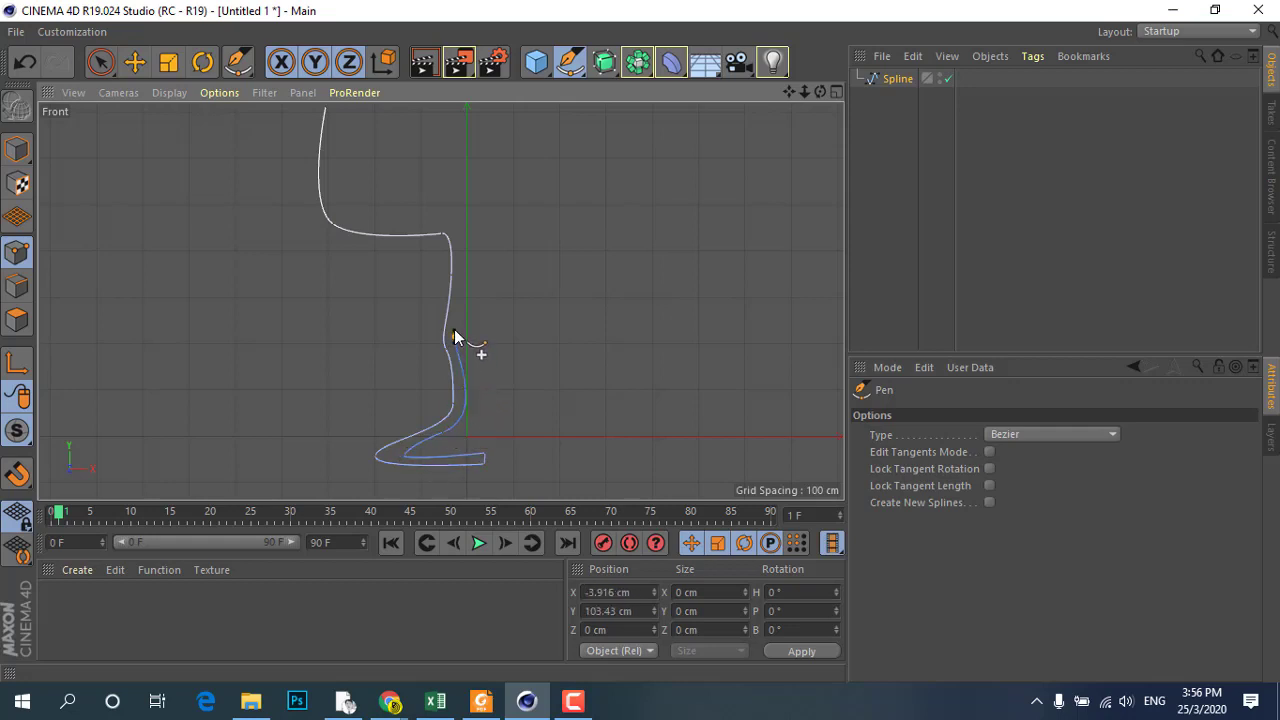
pyautogui.click(461, 283)
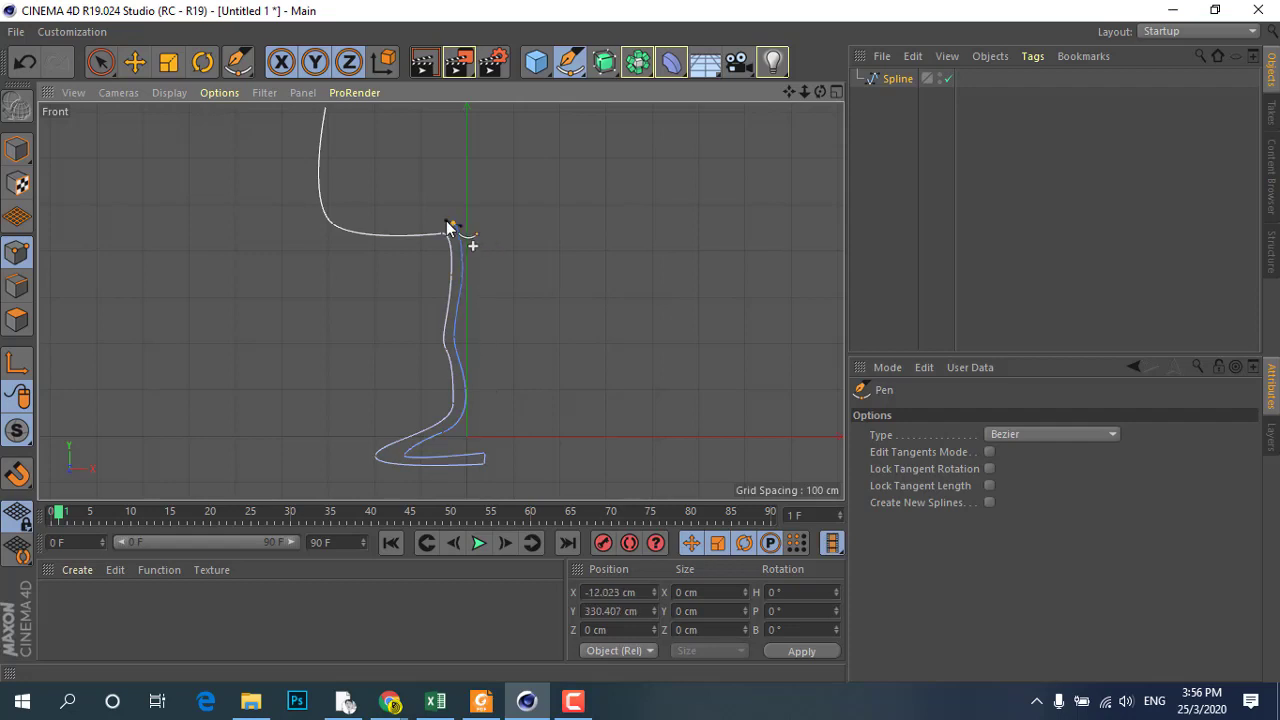
pyautogui.click(451, 223)
pyautogui.moveTo(366, 220)
pyautogui.mouseDown()
pyautogui.moveTo(345, 212)
pyautogui.moveTo(328, 148)
pyautogui.mouseUp()
pyautogui.scroll(-2, 348, 240)
pyautogui.scroll(3, 335, 155)
pyautogui.scroll(2, 325, 160)
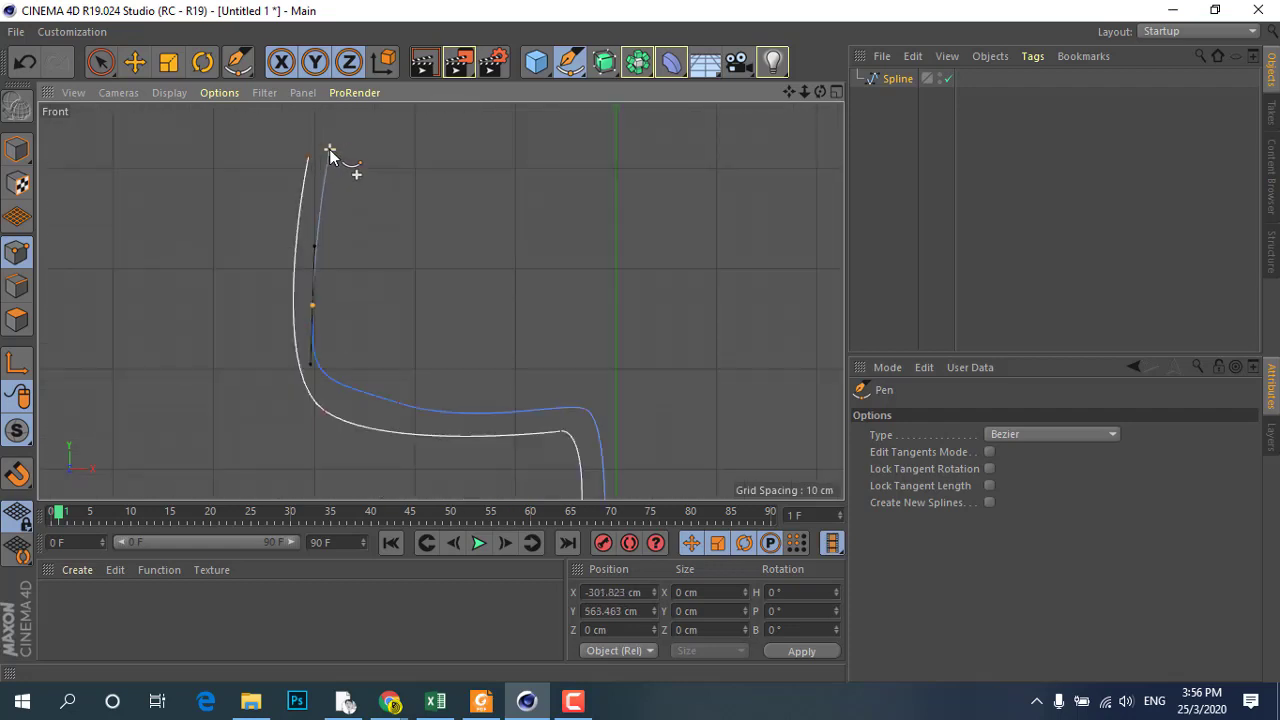
pyautogui.click(320, 158)
pyautogui.scroll(-5, 349, 185)
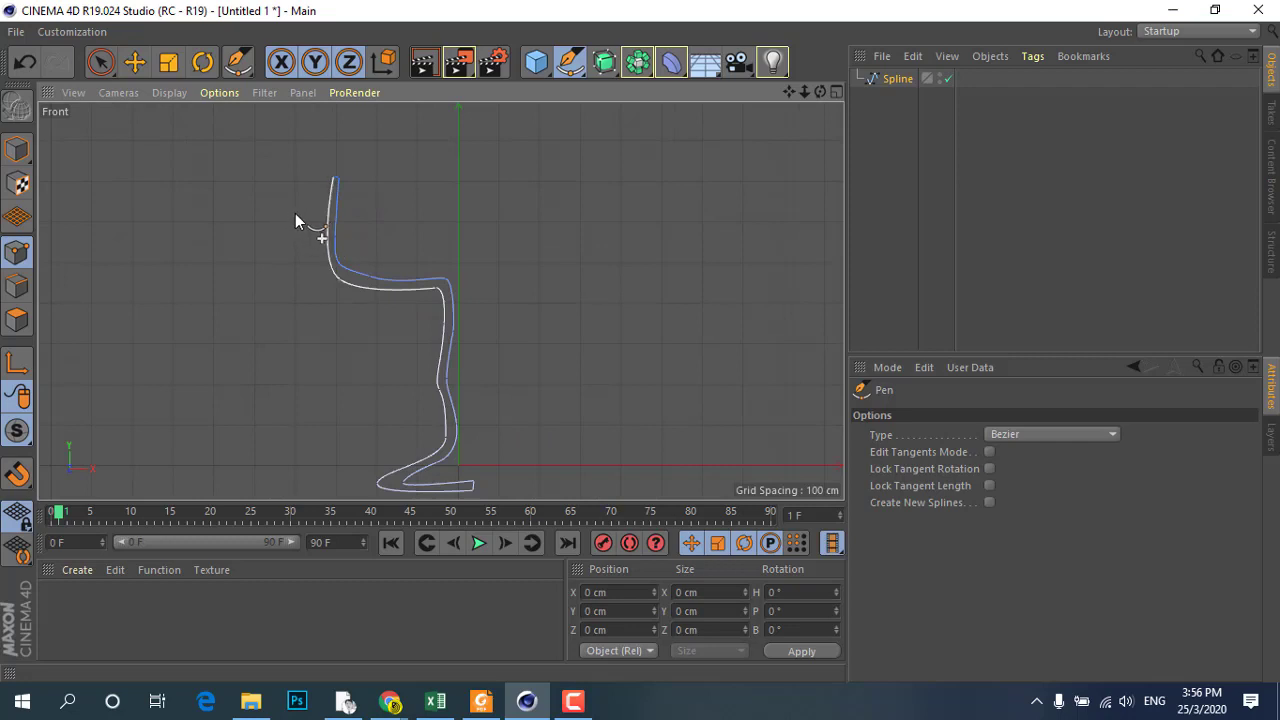
# - Smooth the inner bend, add a point on the lower-left bend, and nudge the neck point up
pyautogui.scroll(2, 295, 213)
pyautogui.scroll(3, 300, 180)
pyautogui.scroll(-5, 366, 329)
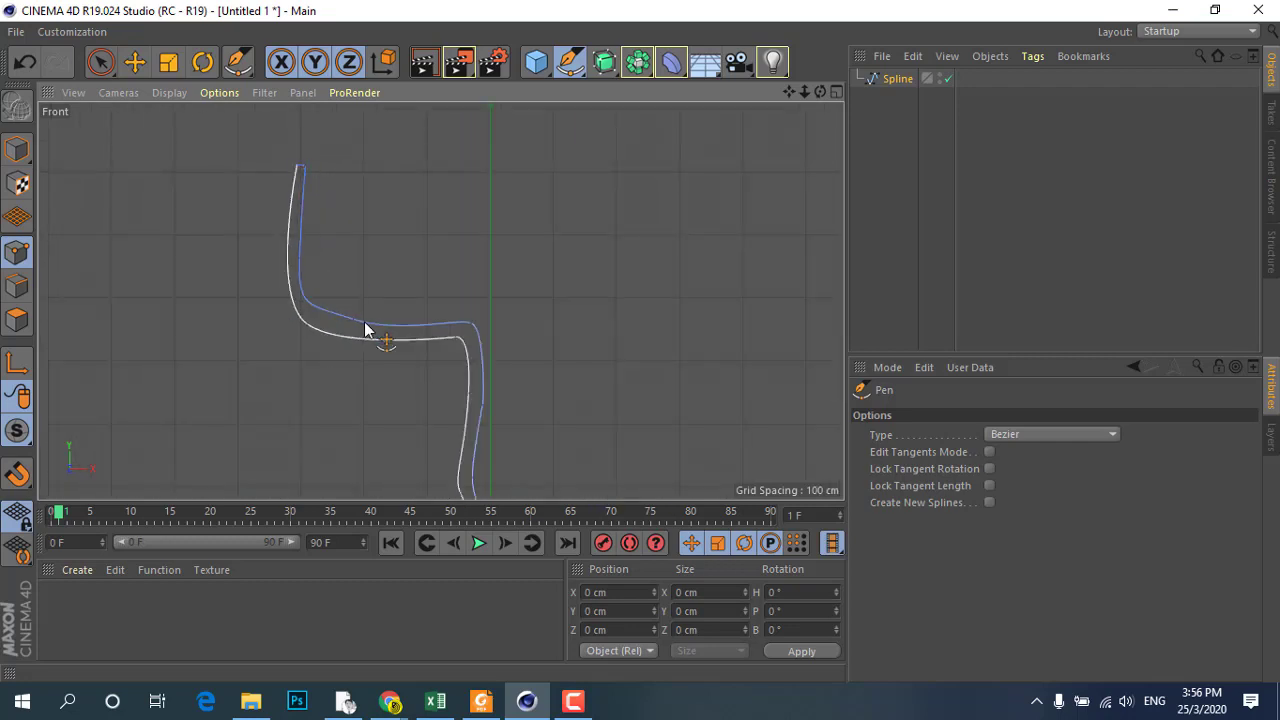
pyautogui.scroll(3, 286, 335)
pyautogui.scroll(-3, 343, 354)
pyautogui.scroll(2, 340, 345)
pyautogui.scroll(-3, 345, 340)
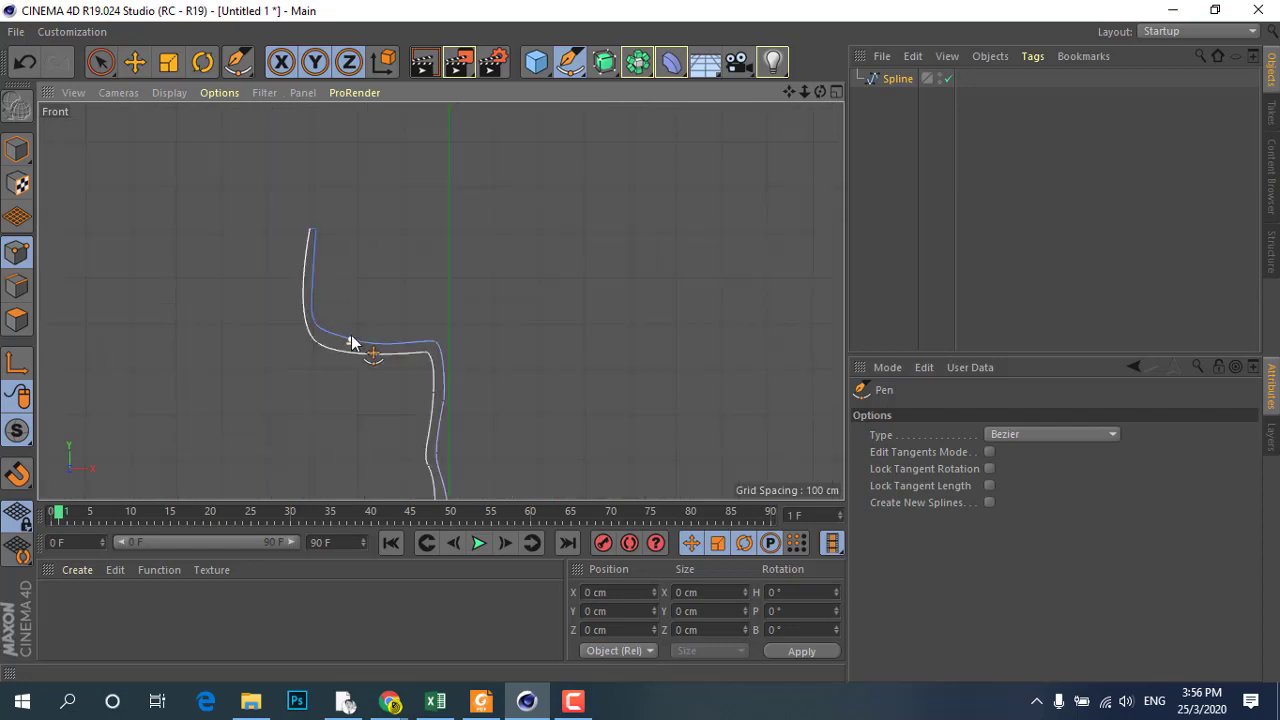
pyautogui.scroll(2, 370, 348)
pyautogui.moveTo(354, 346); pyautogui.dragTo(391, 354)
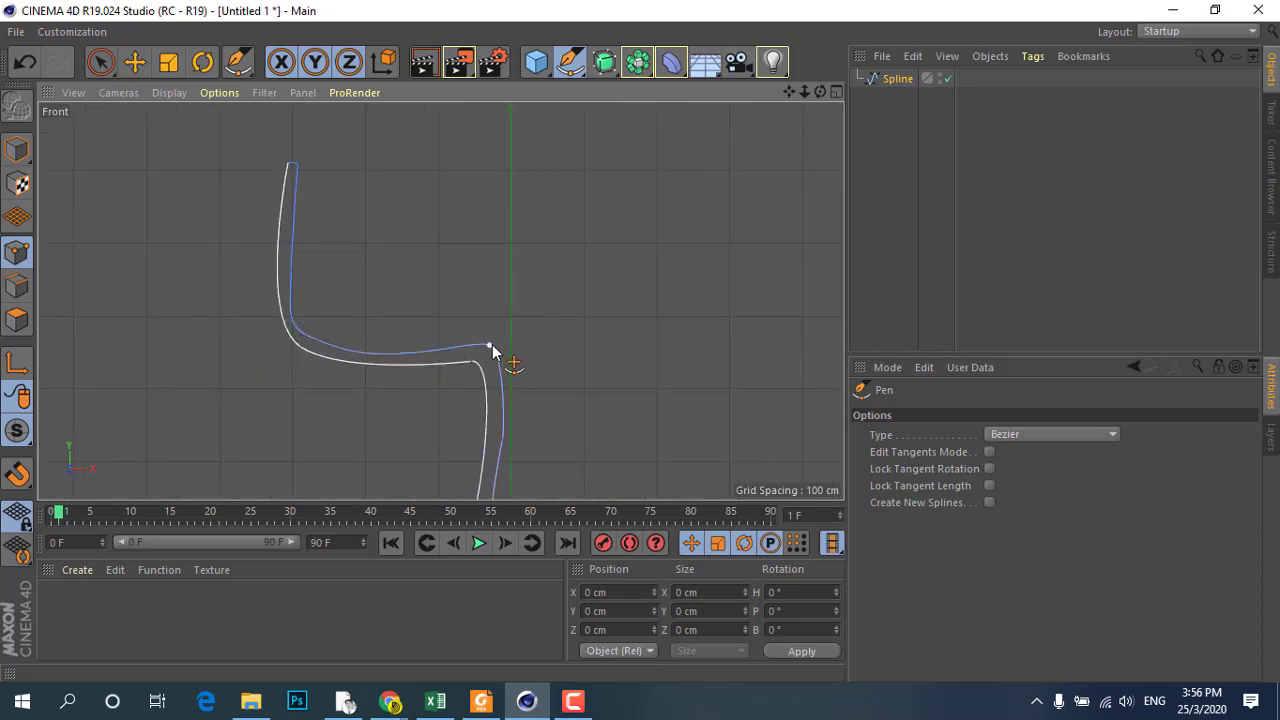
pyautogui.click(325, 346)
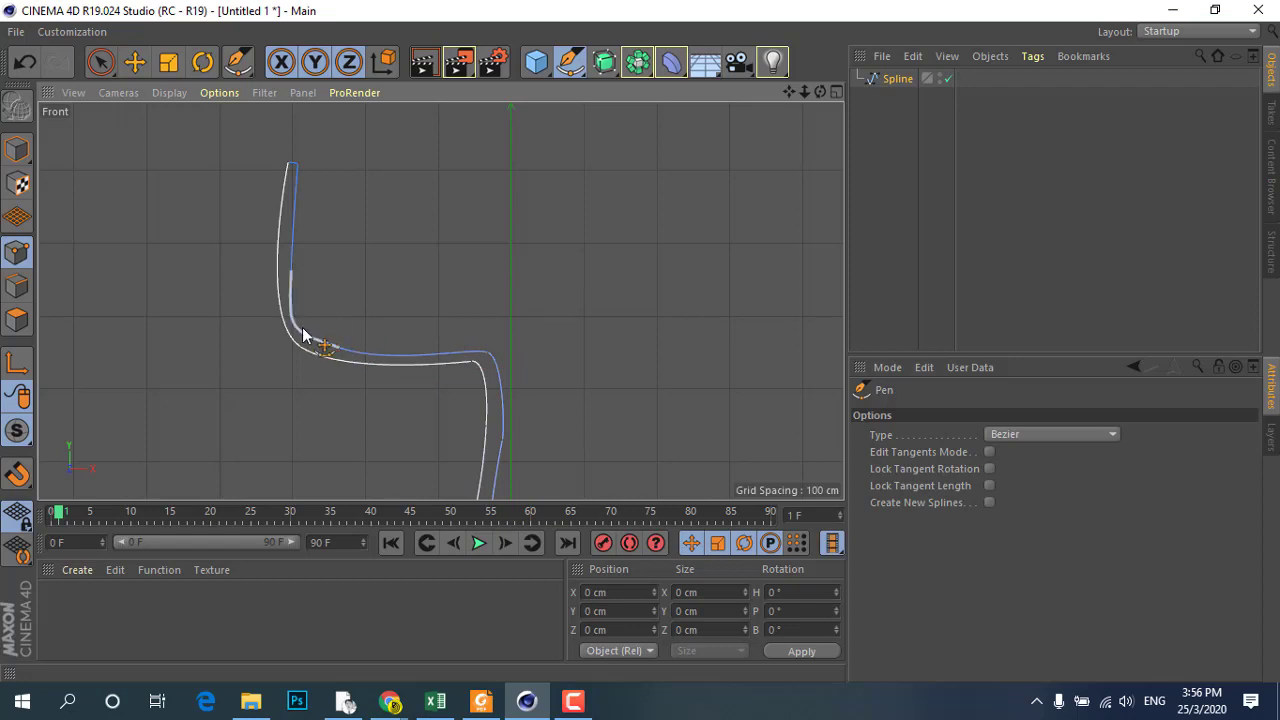
pyautogui.click(292, 270)
pyautogui.moveTo(296, 265); pyautogui.dragTo(290, 255)
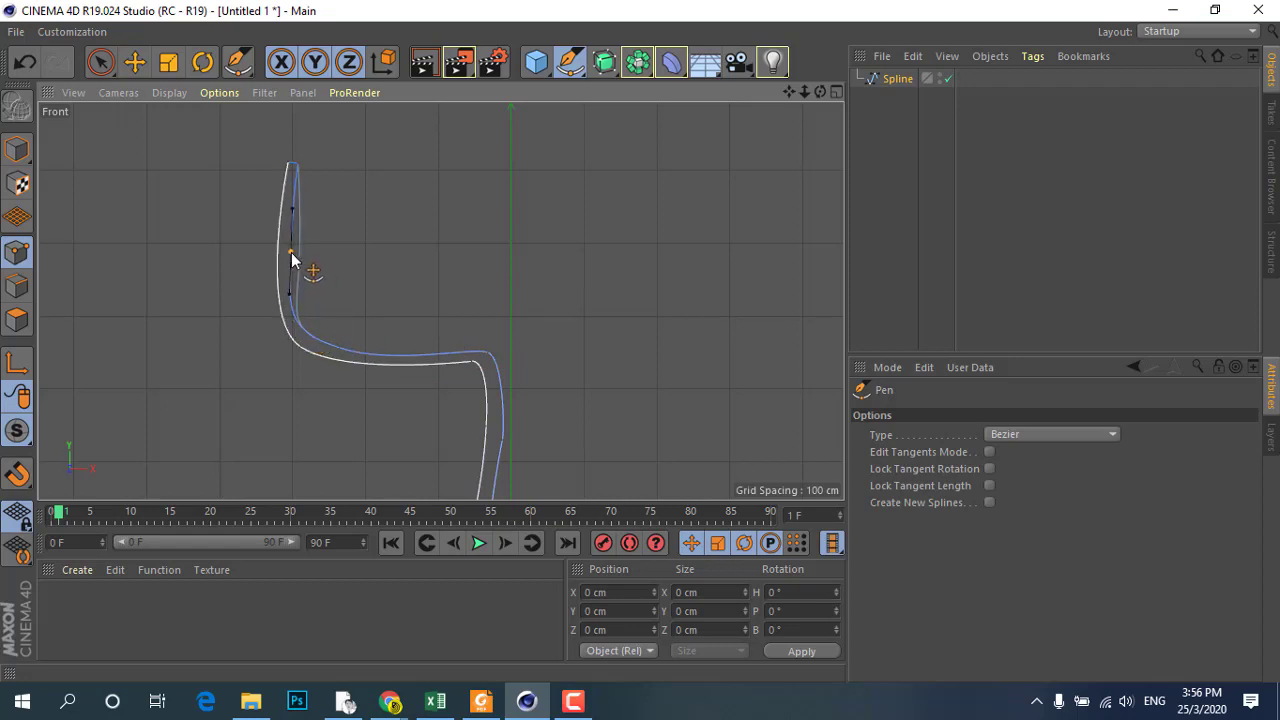
pyautogui.scroll(2, 290, 262)
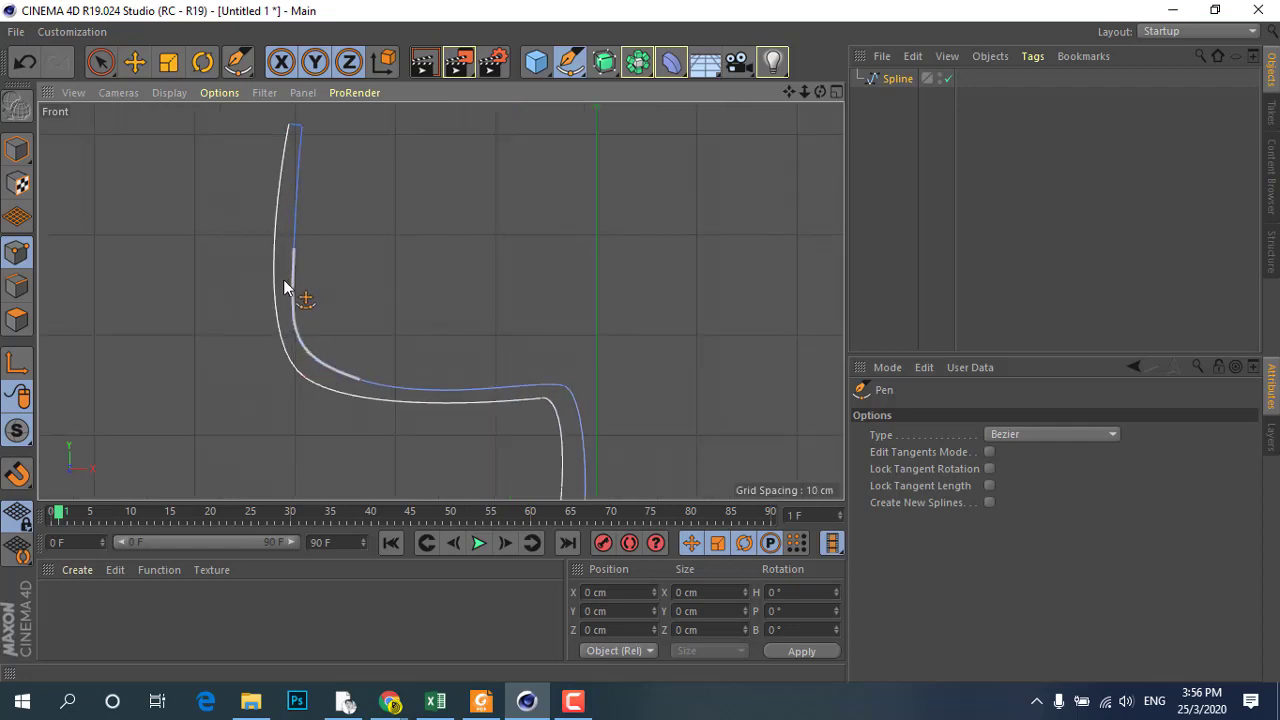
pyautogui.scroll(3, 270, 255)
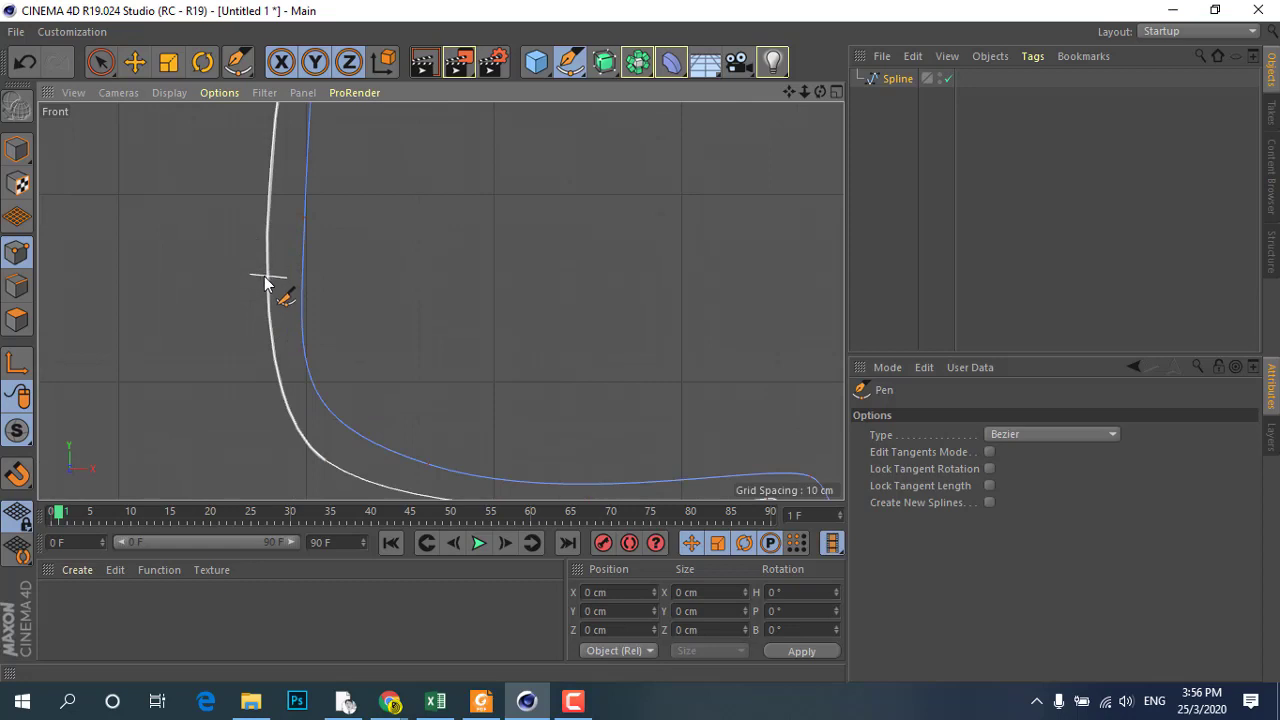
# - Remove the stray point on the profile using Delete Point
pyautogui.click(267, 231)
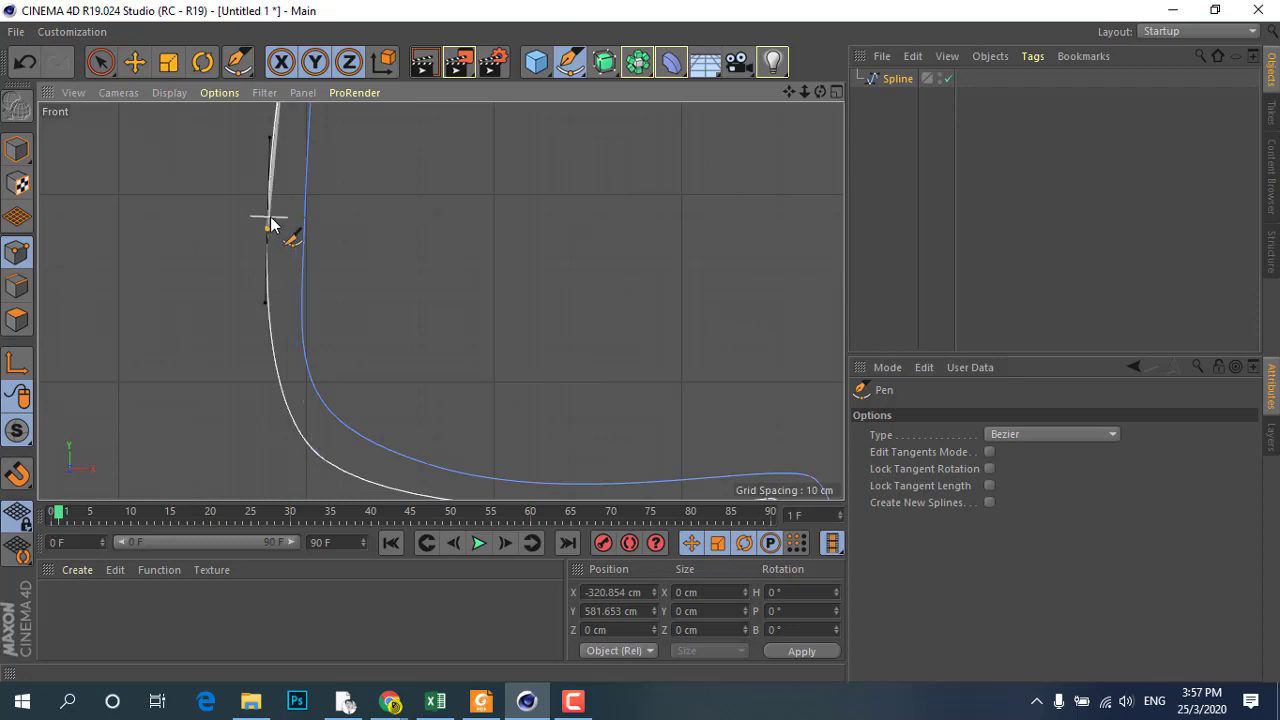
pyautogui.rightClick(267, 232)
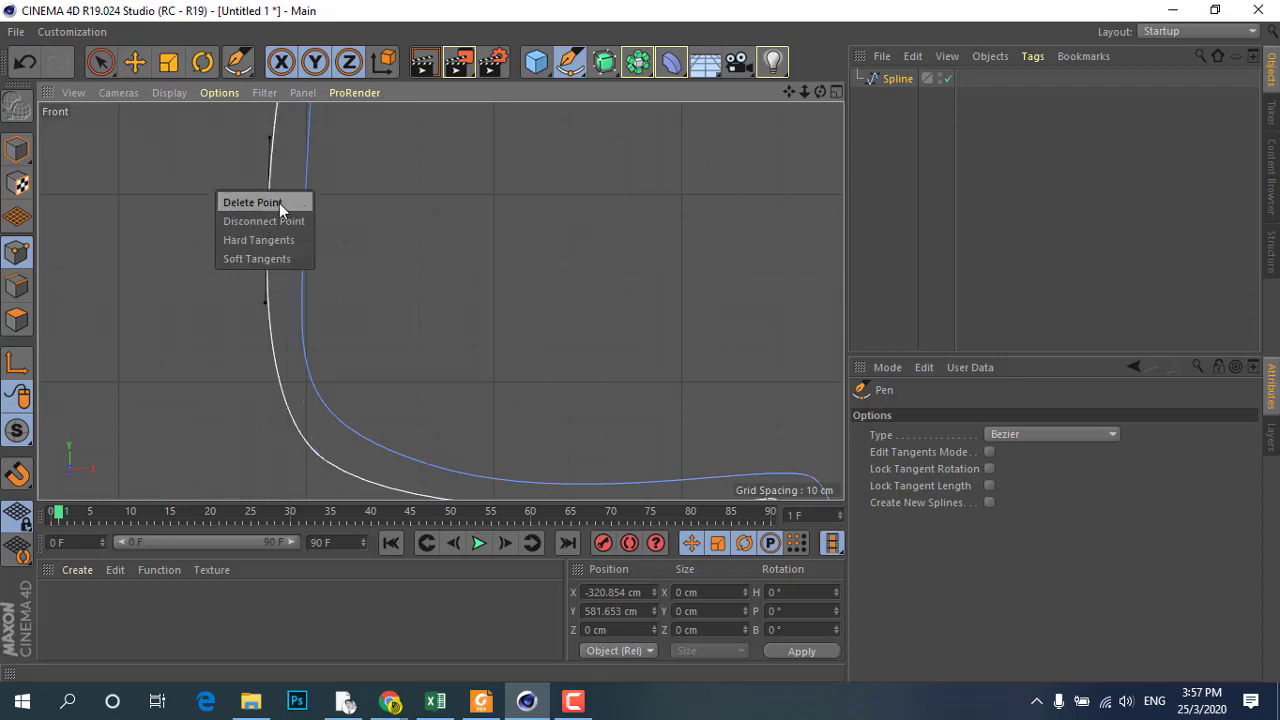
pyautogui.click(281, 203)
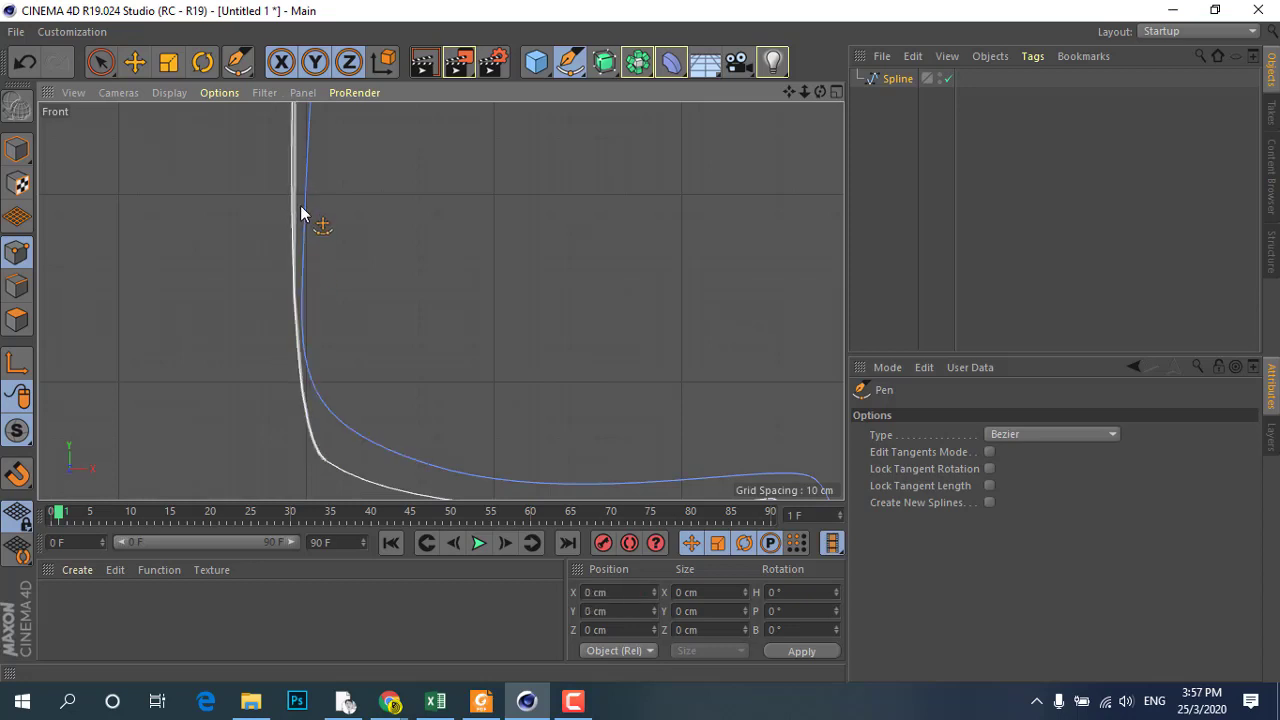
pyautogui.scroll(-3, 290, 270)
# - Move the bottom-left corner point and shorten its lower tangent to tighten the curve
pyautogui.click(306, 399)
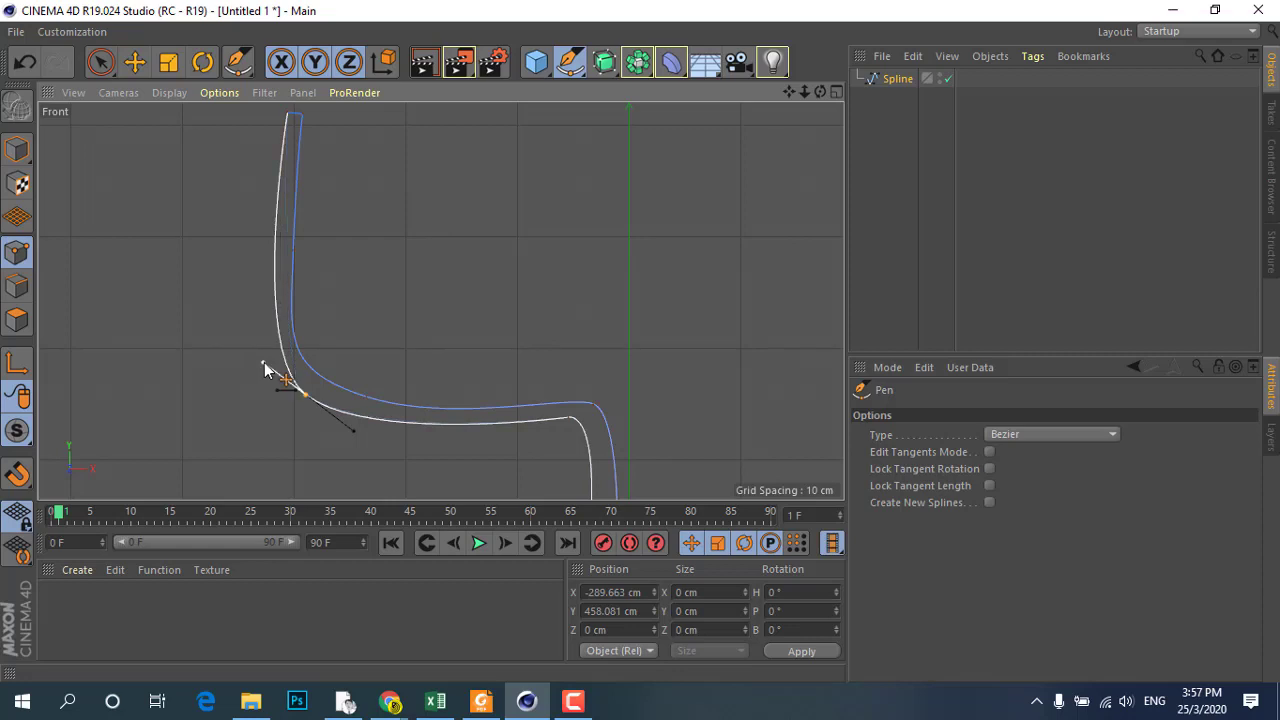
pyautogui.scroll(-3, 264, 362)
pyautogui.scroll(-2, 277, 367)
pyautogui.scroll(3, 358, 406)
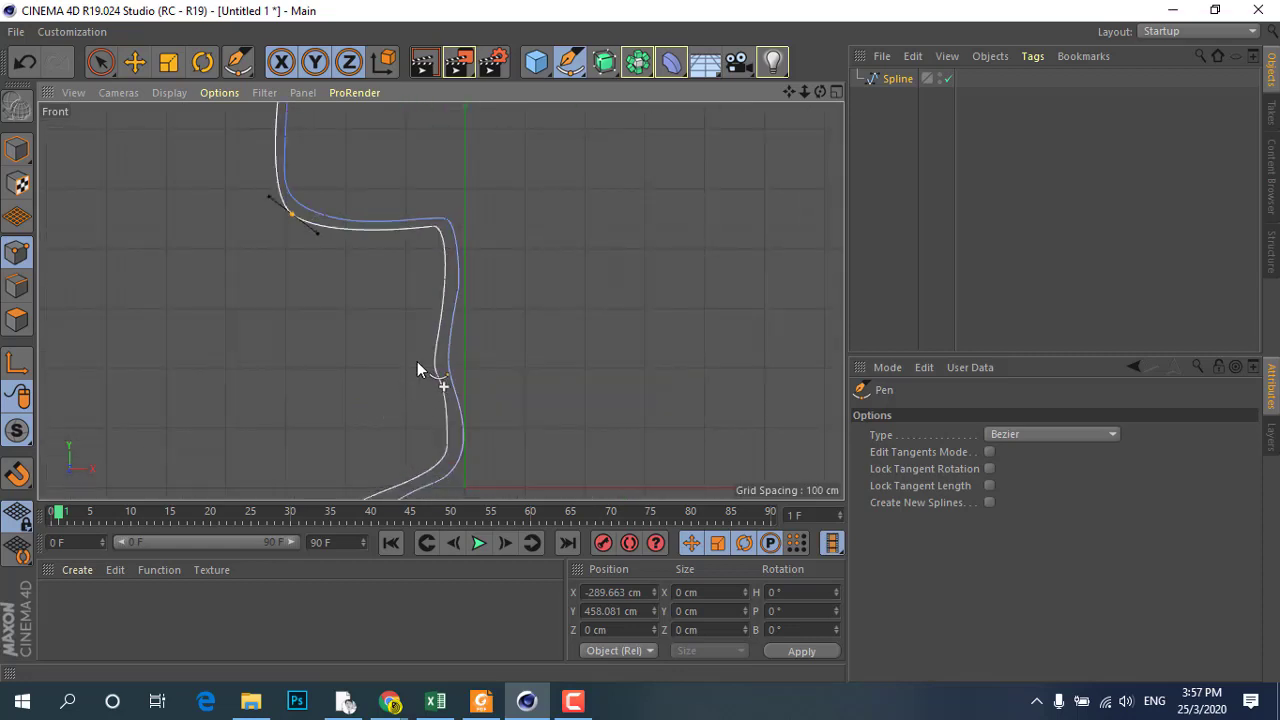
pyautogui.scroll(-2, 489, 328)
pyautogui.scroll(3, 428, 437)
pyautogui.scroll(3, 334, 443)
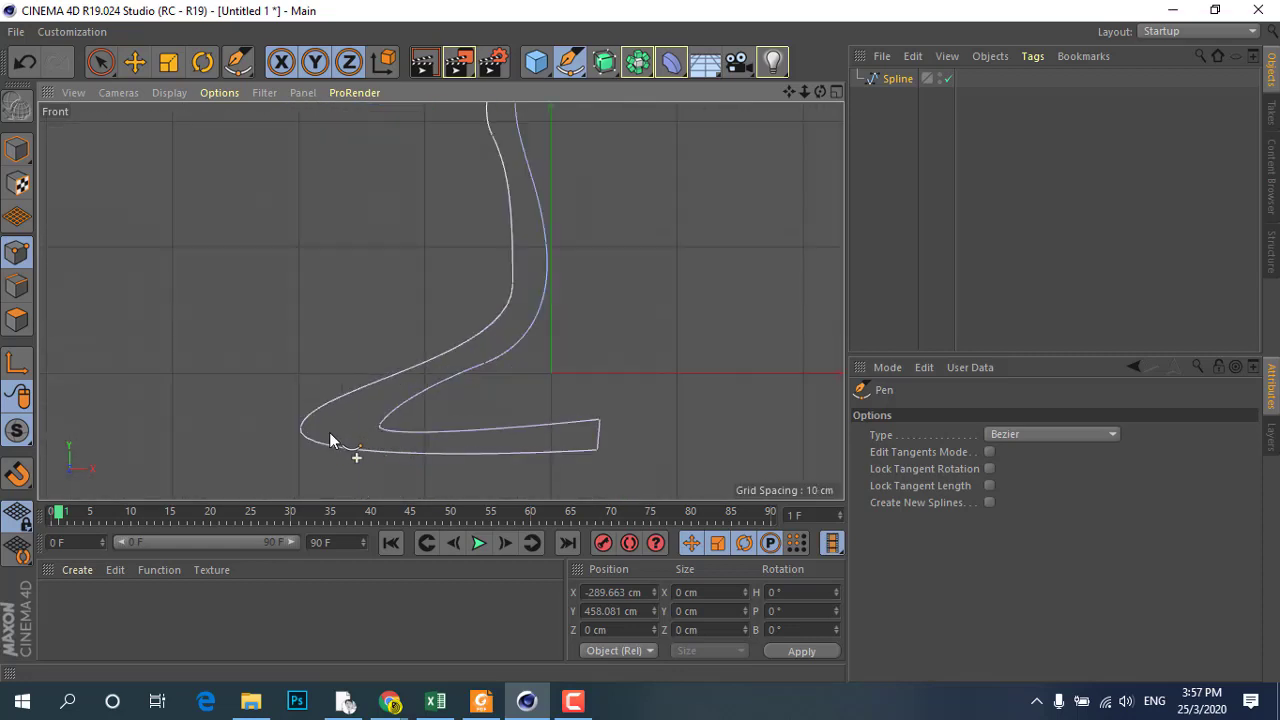
pyautogui.moveTo(304, 436); pyautogui.dragTo(322, 440)
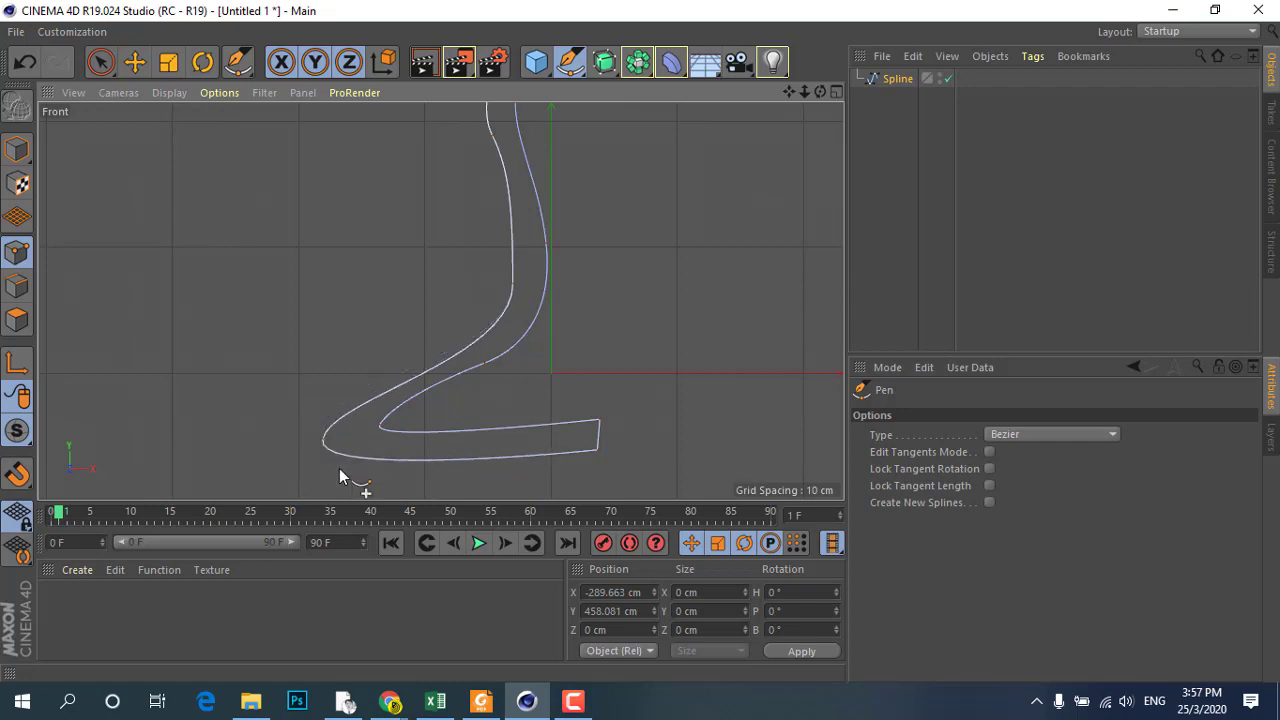
pyautogui.click(322, 446)
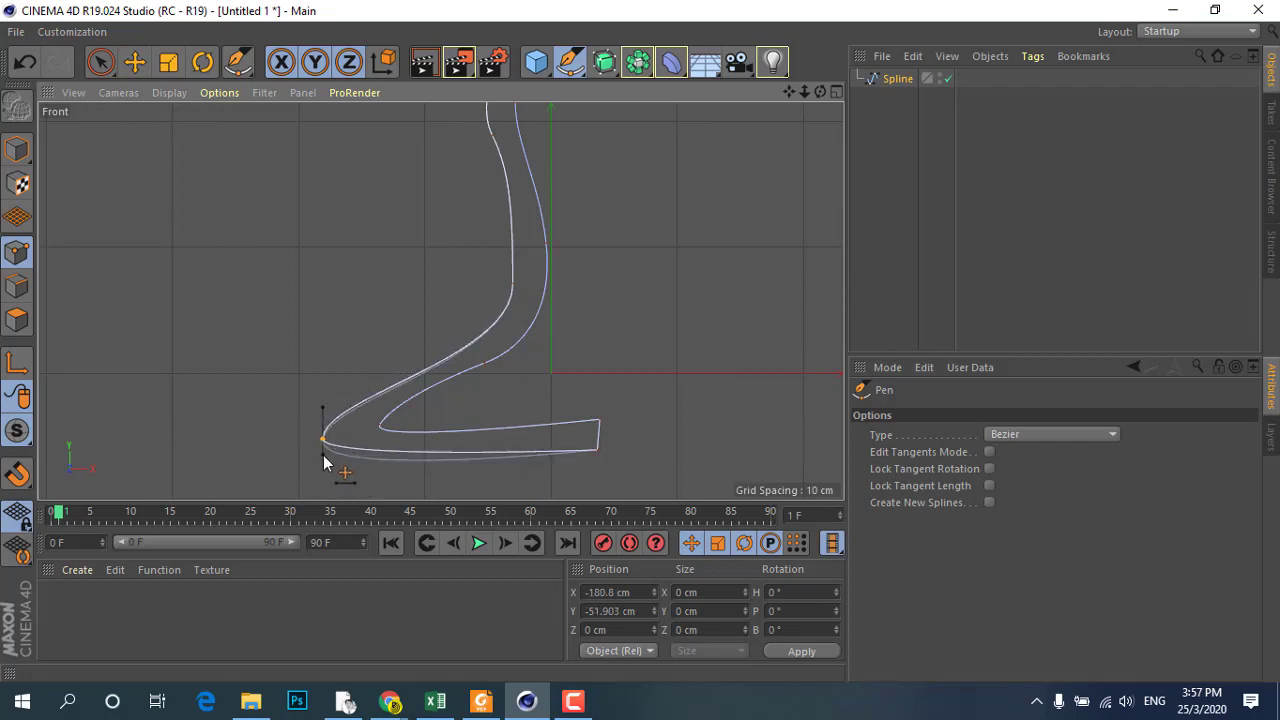
pyautogui.moveTo(323, 458); pyautogui.dragTo(323, 447)
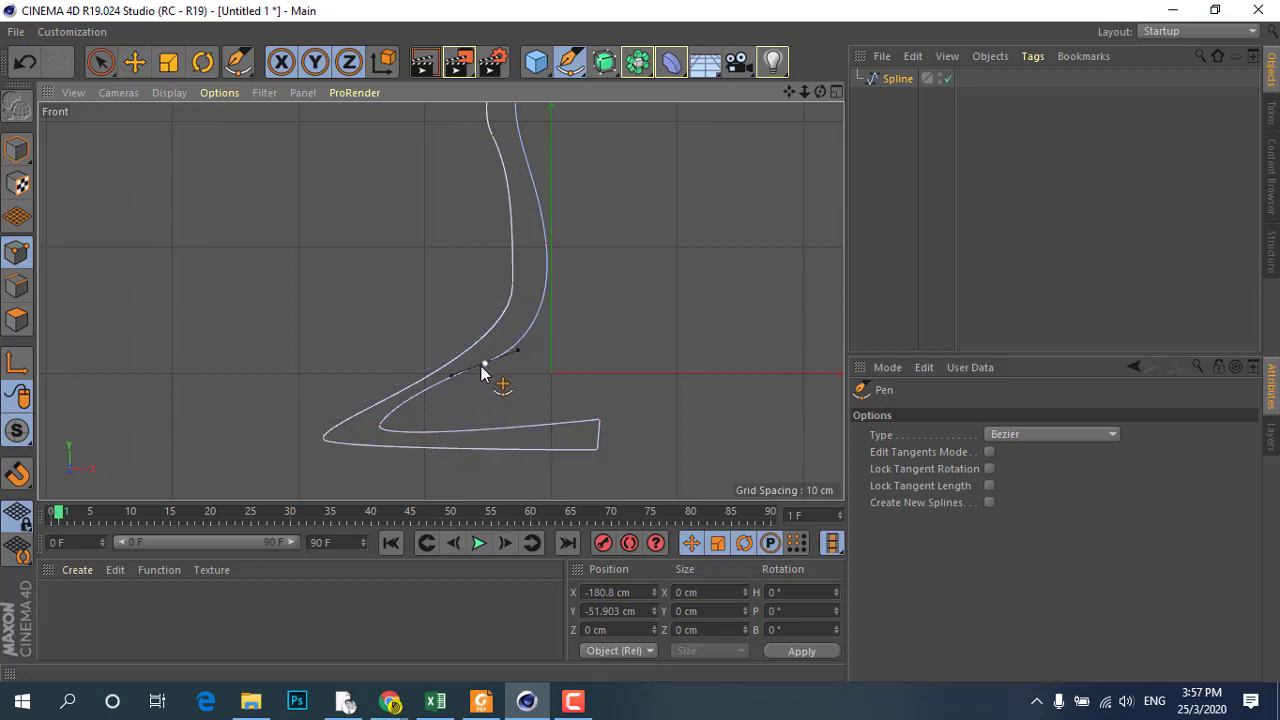
# - Reshape the stem bend and inner-loop tangents; the bottom-right corner move is undone
pyautogui.click(513, 287)
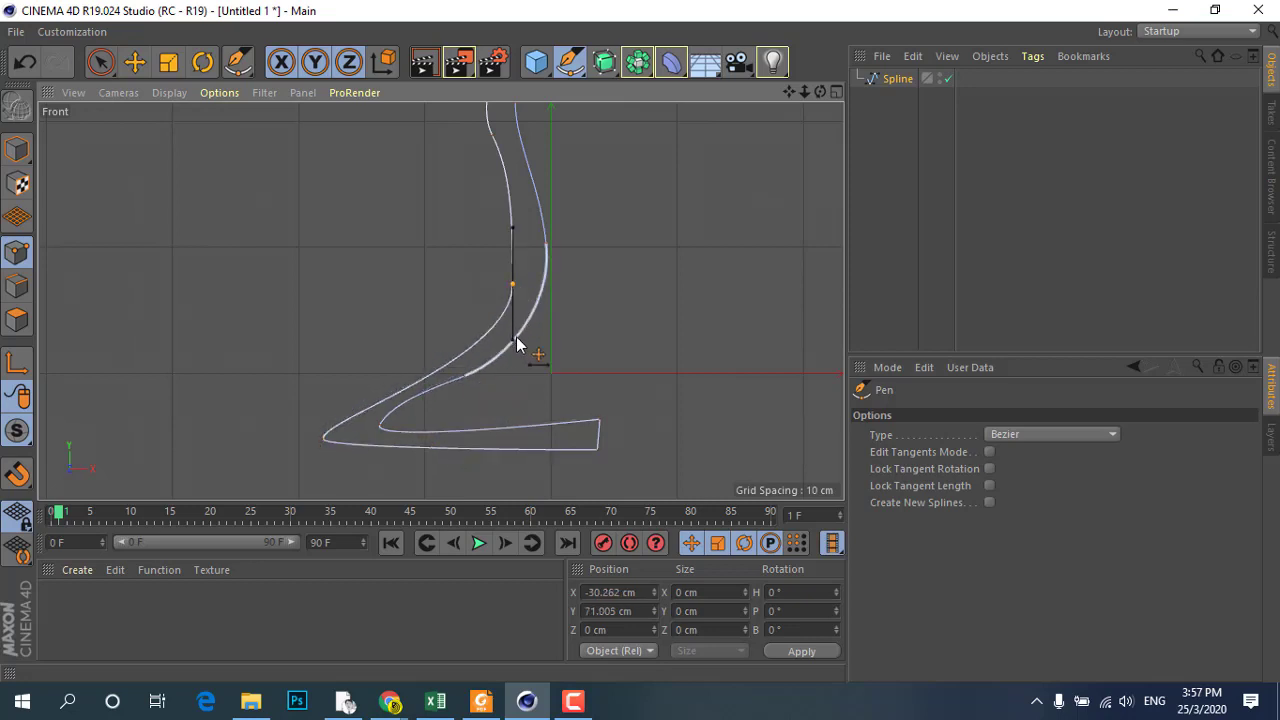
pyautogui.moveTo(517, 345); pyautogui.dragTo(508, 328)
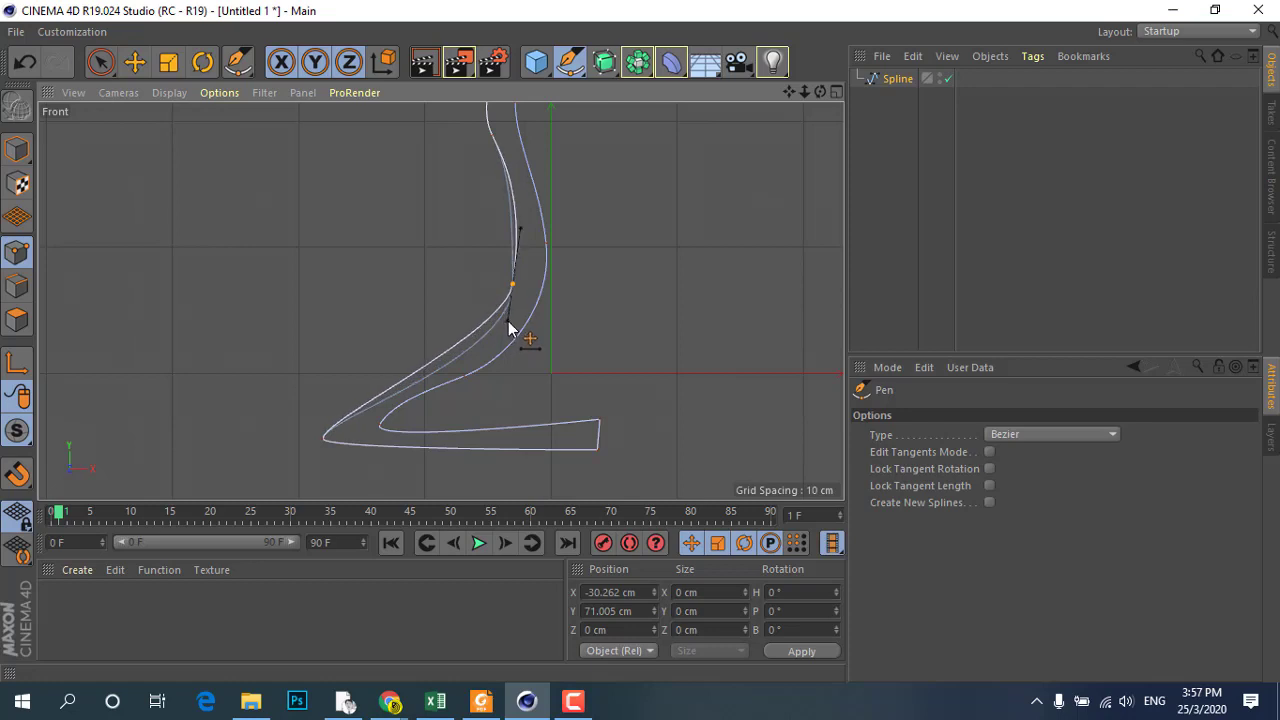
pyautogui.click(465, 378)
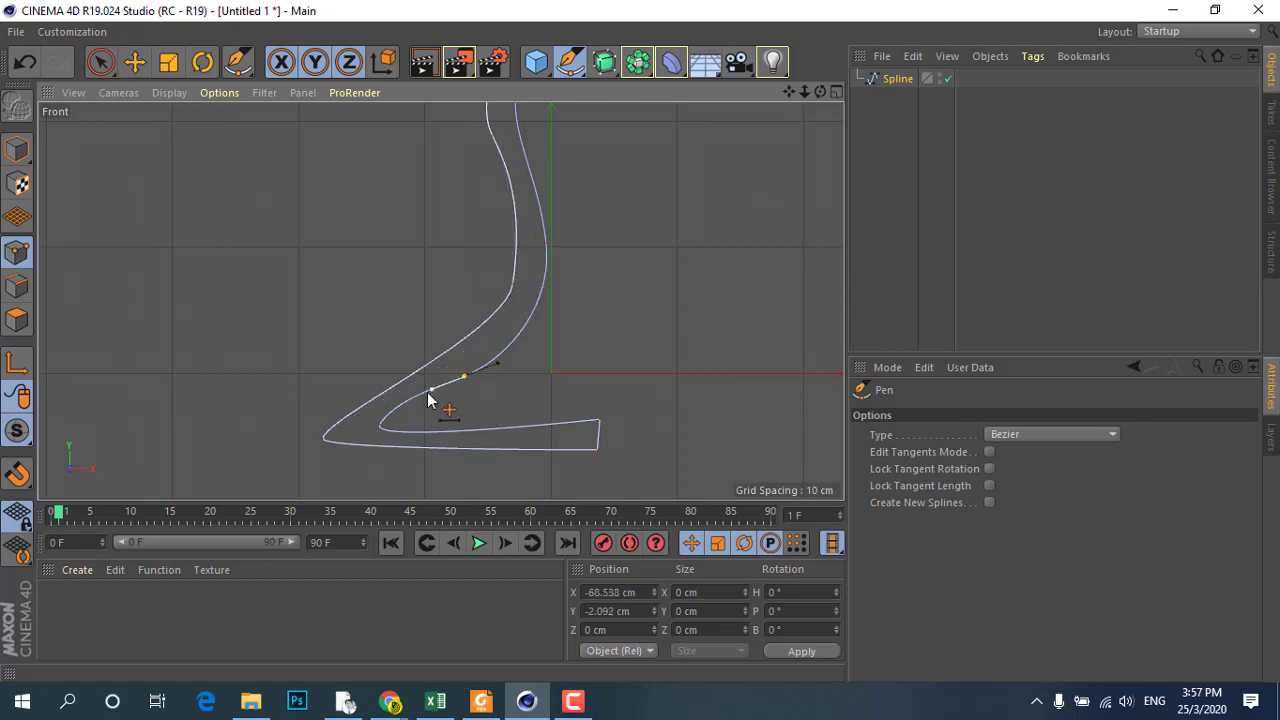
pyautogui.moveTo(428, 396); pyautogui.dragTo(416, 410)
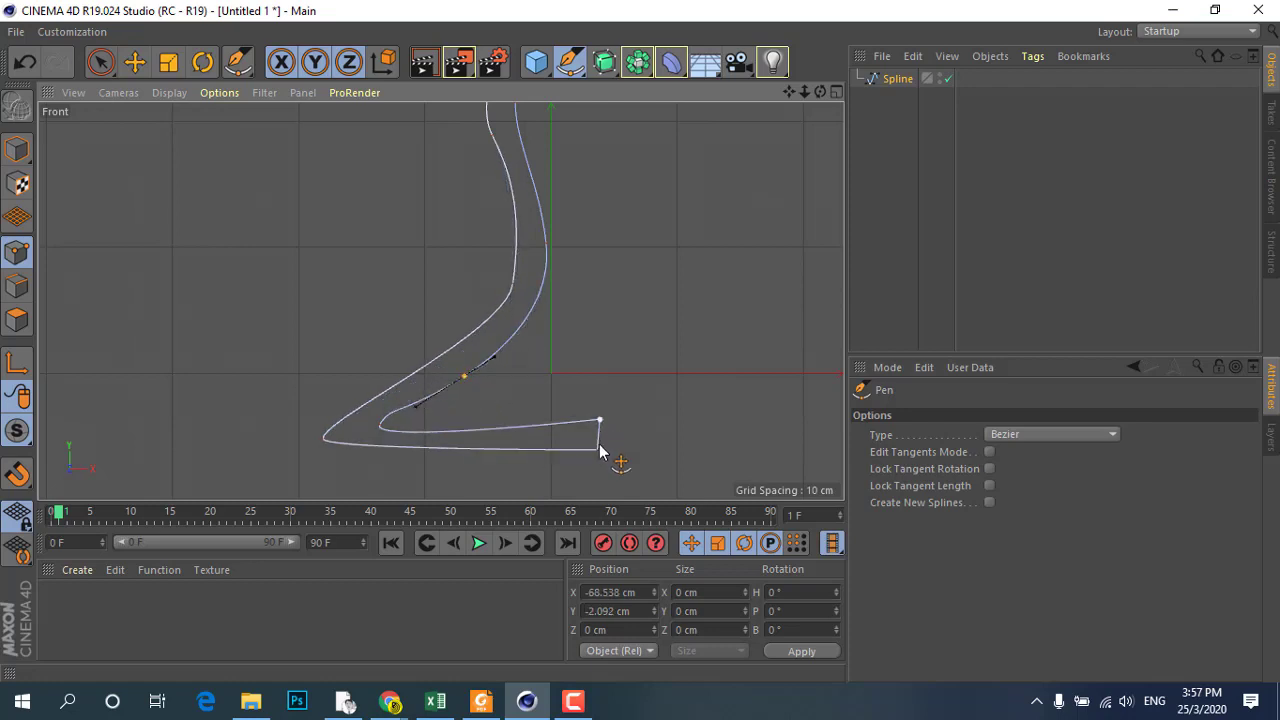
pyautogui.moveTo(600, 451); pyautogui.dragTo(601, 437)
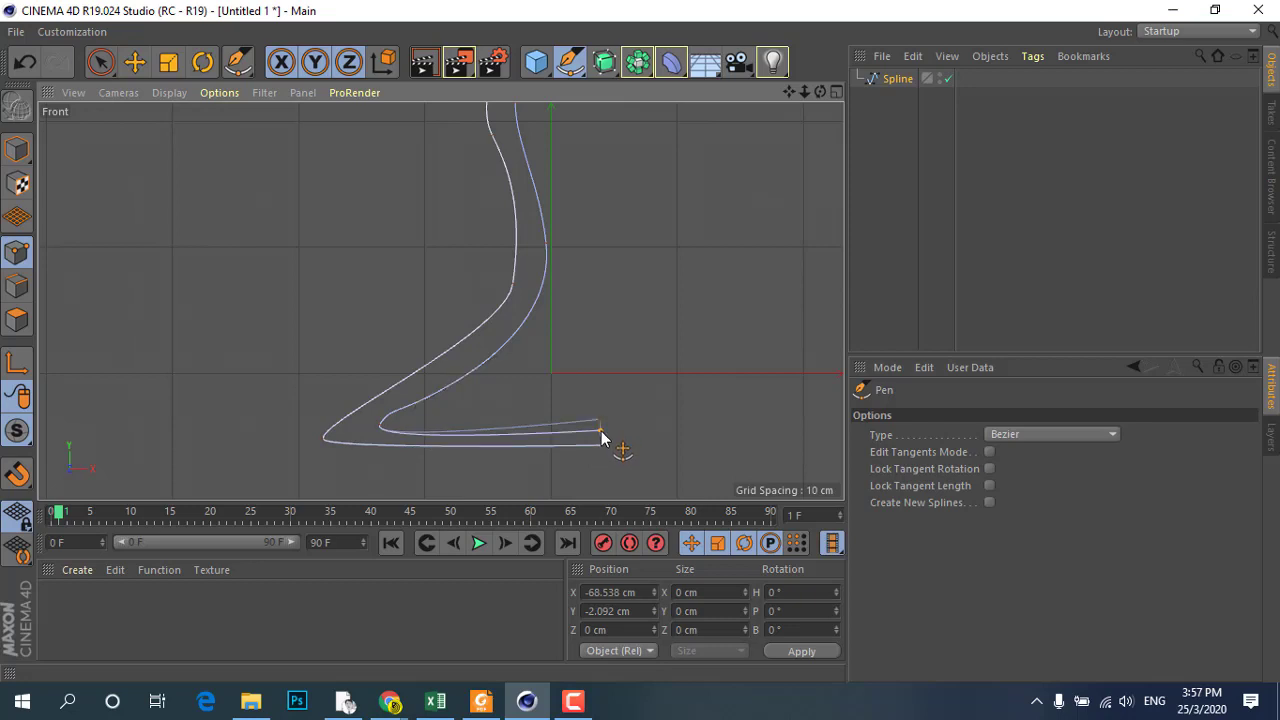
pyautogui.hotkey('ctrl', 'z')
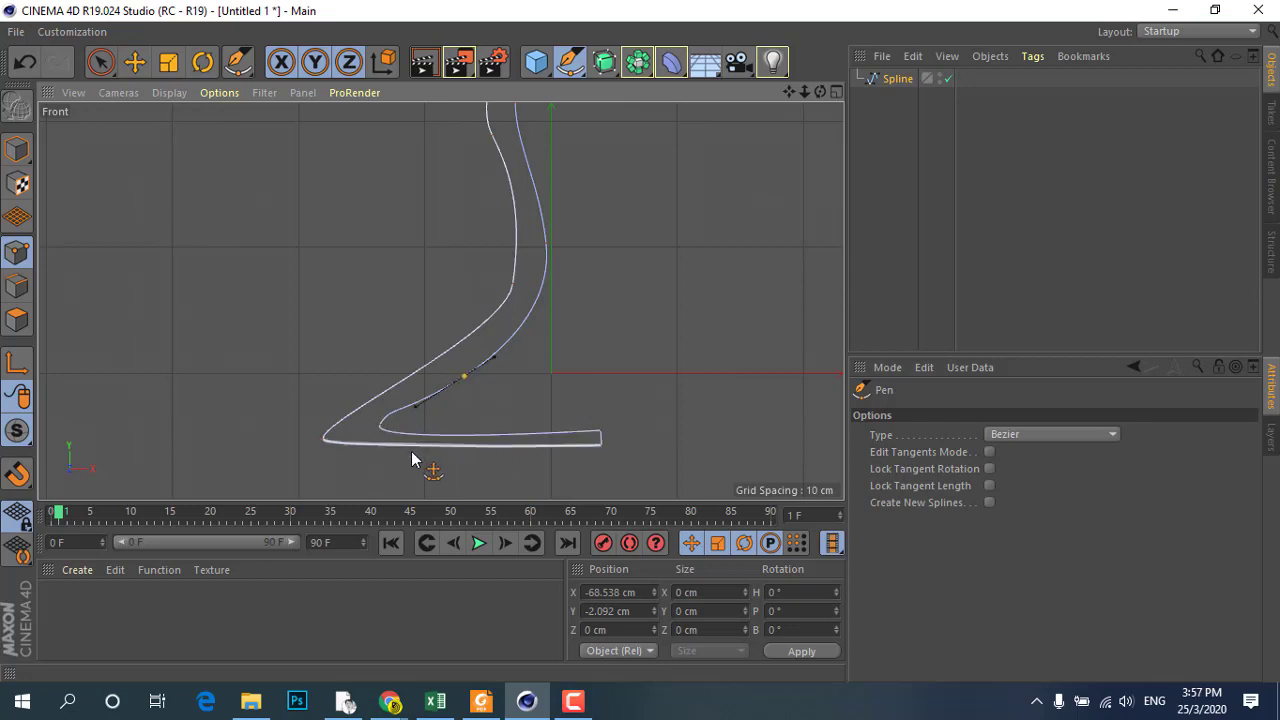
pyautogui.scroll(-3, 400, 466)
# - In Point mode, box-select the upper profile points and shift them about 47 cm right
pyautogui.scroll(-1, 472, 403)
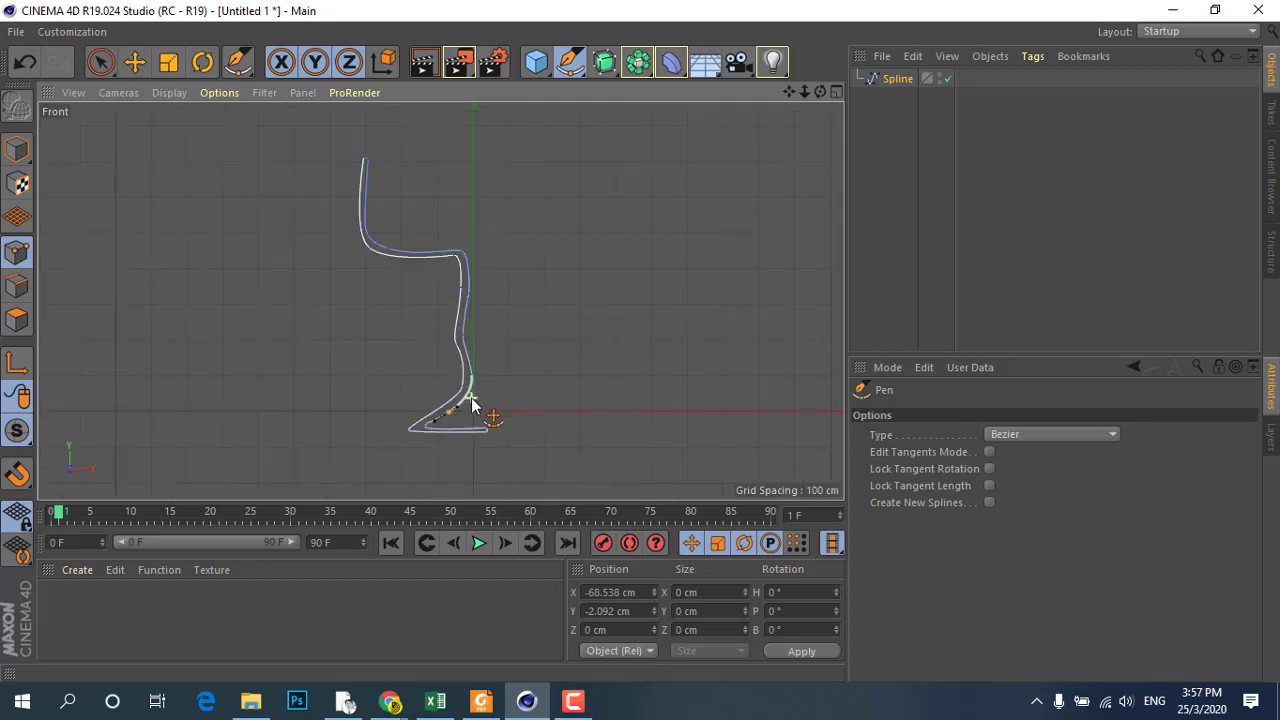
pyautogui.scroll(1, 388, 163)
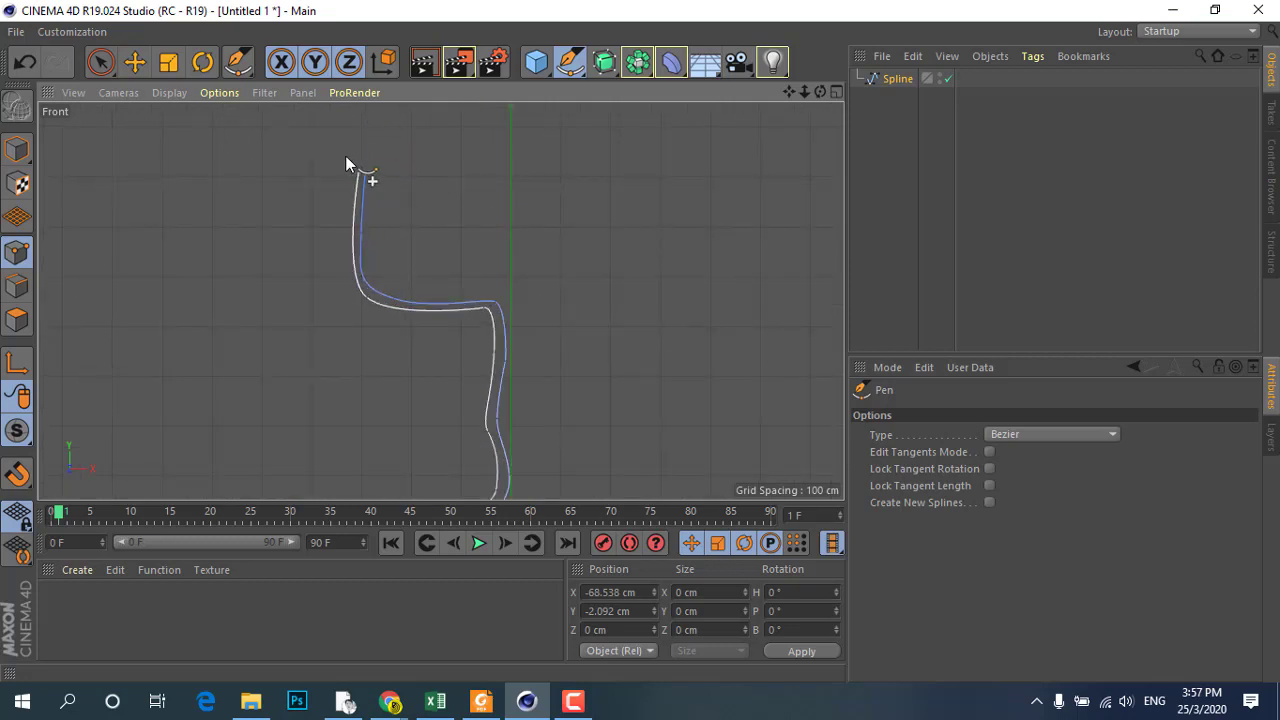
pyautogui.click(371, 183)
pyautogui.hotkey('ctrl', 'z')
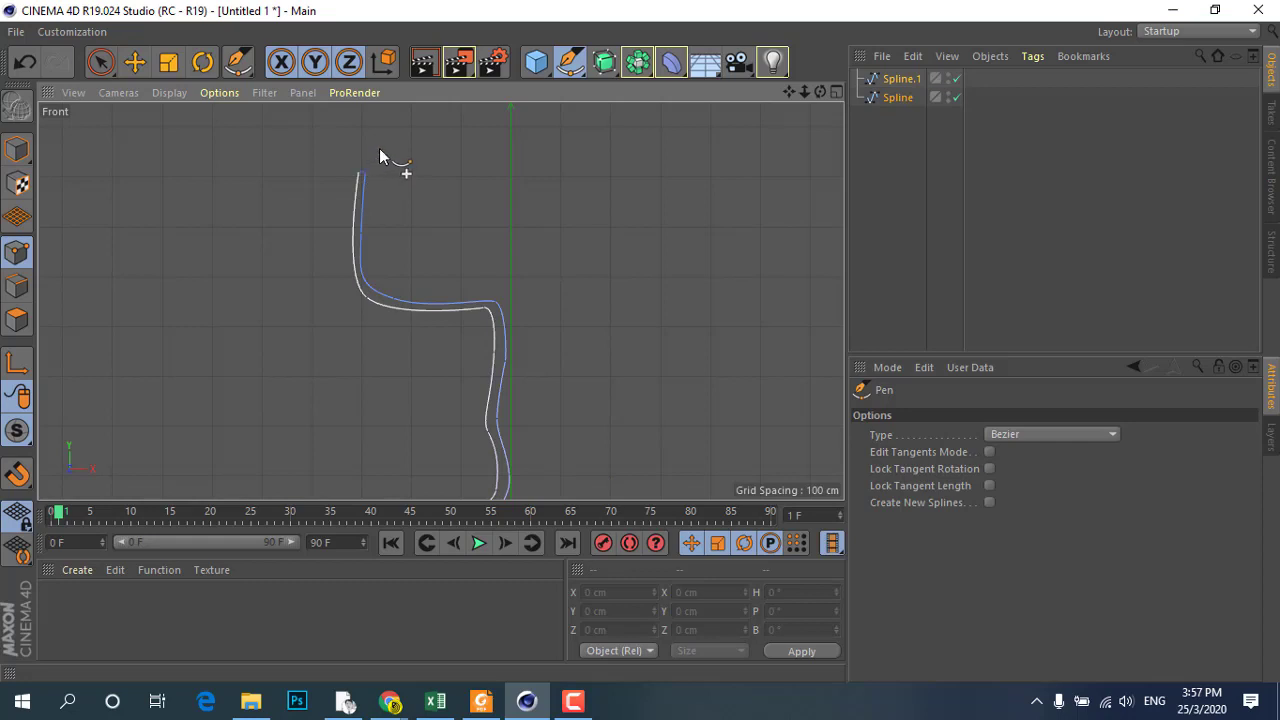
pyautogui.click(22, 256)
pyautogui.click(105, 68)
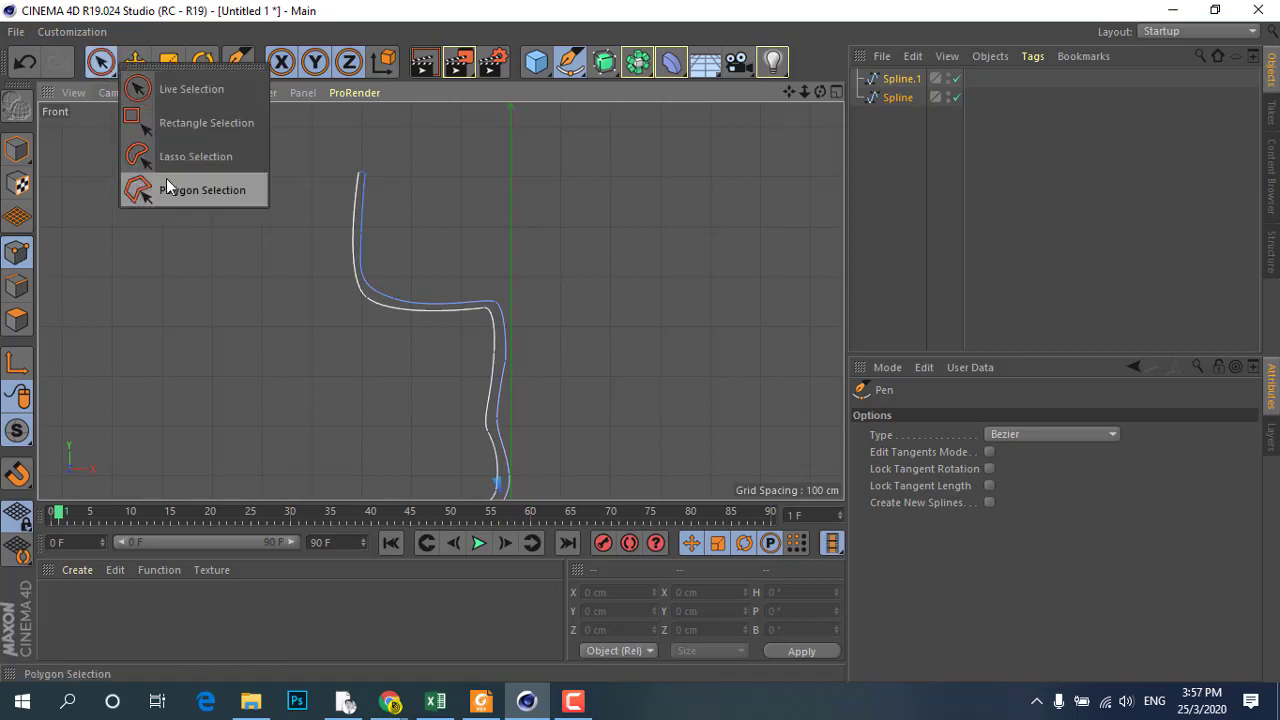
pyautogui.click(214, 121)
pyautogui.moveTo(304, 141); pyautogui.dragTo(419, 330)
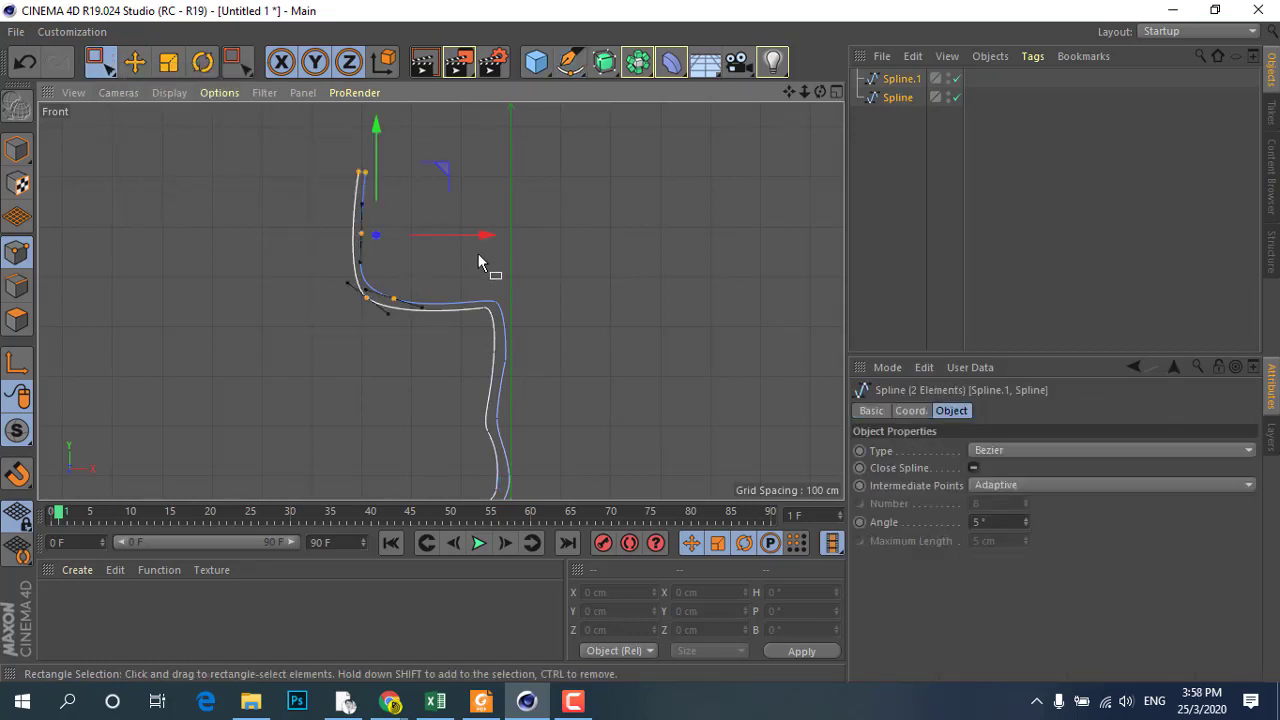
pyautogui.moveTo(480, 236); pyautogui.dragTo(513, 240)
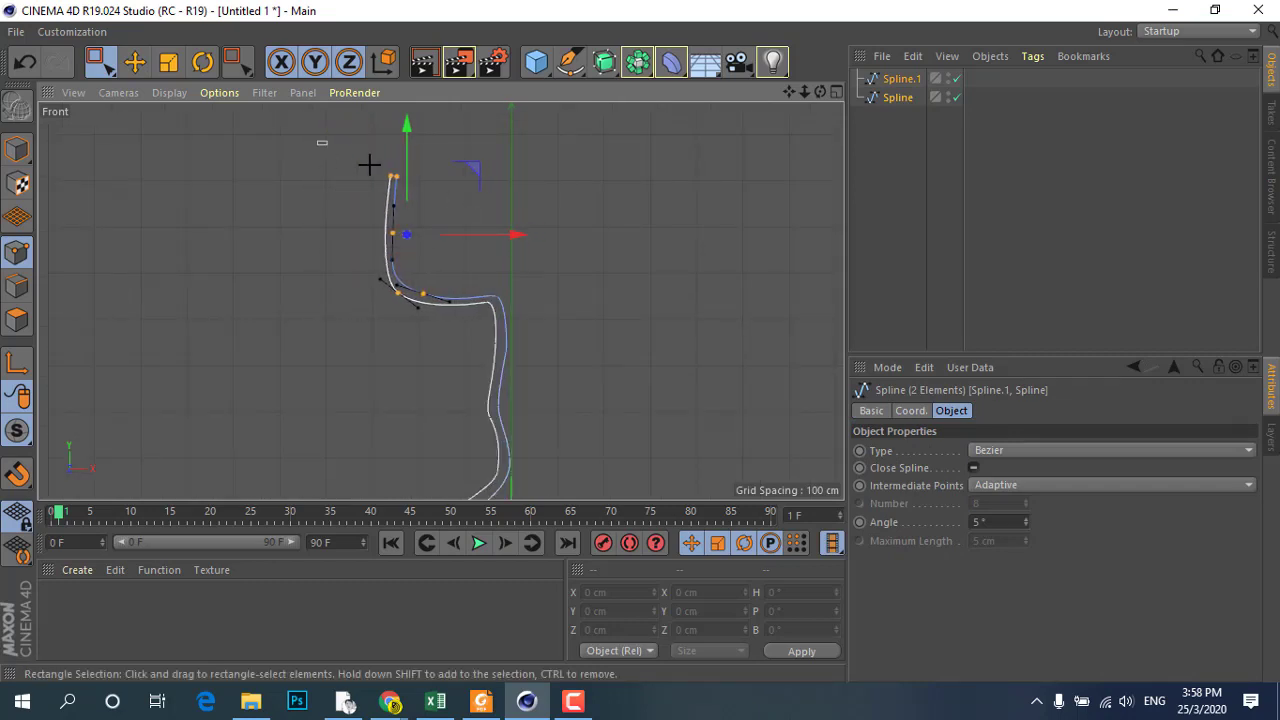
# - Select only the top end point and raise it
pyautogui.moveTo(366, 163); pyautogui.dragTo(445, 190)
pyautogui.moveTo(400, 125); pyautogui.dragTo(400, 92)
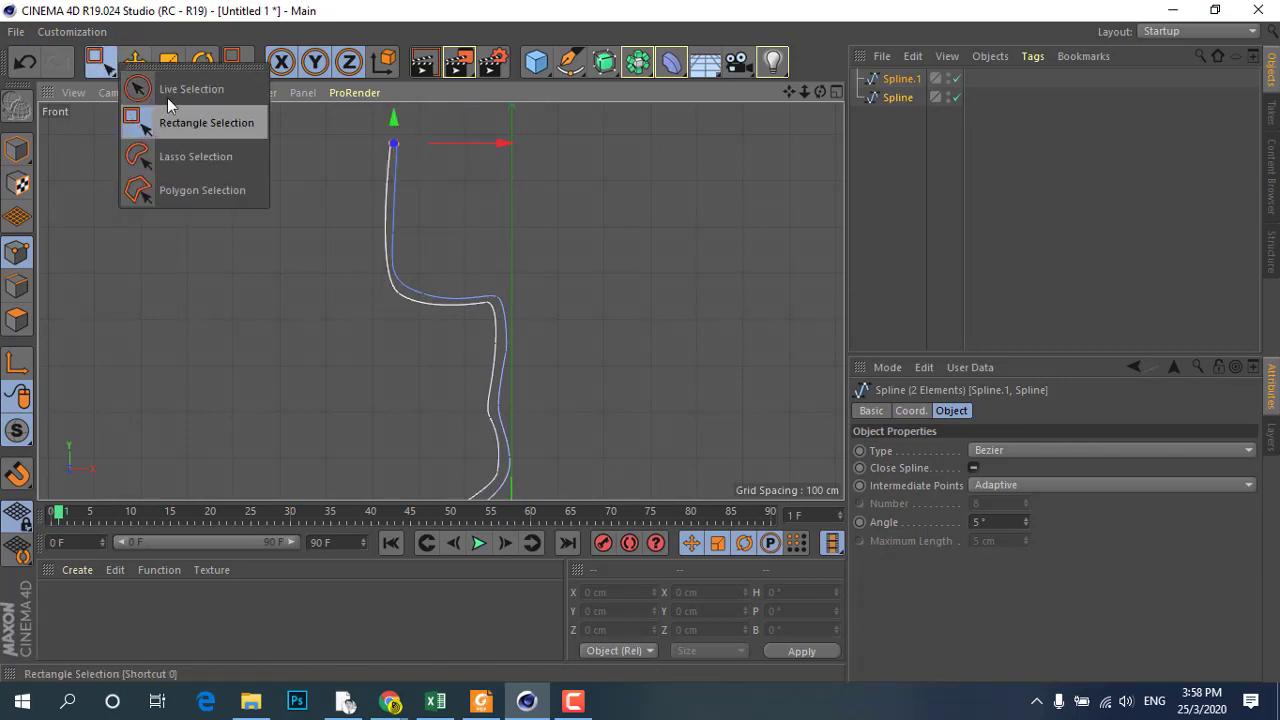
pyautogui.moveTo(100, 62); pyautogui.dragTo(171, 97)
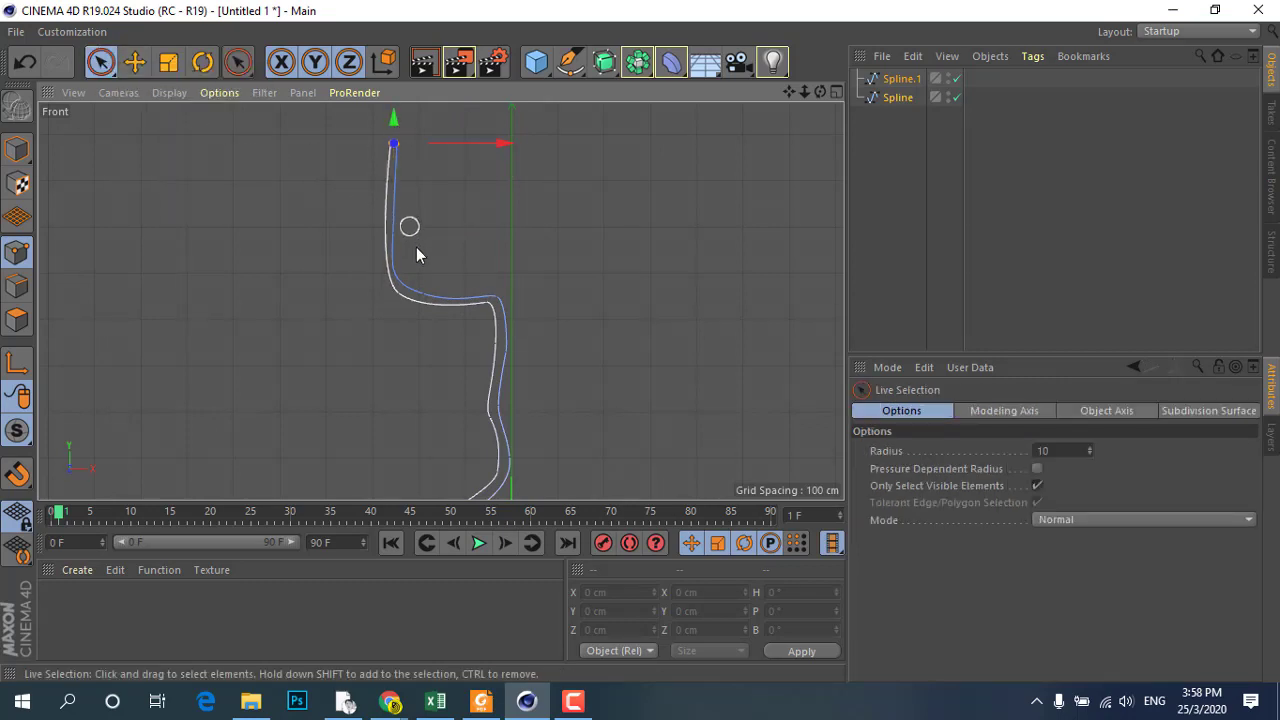
# - In Model mode, move the whole profile spline left along X to -42.83 cm
pyautogui.click(17, 148)
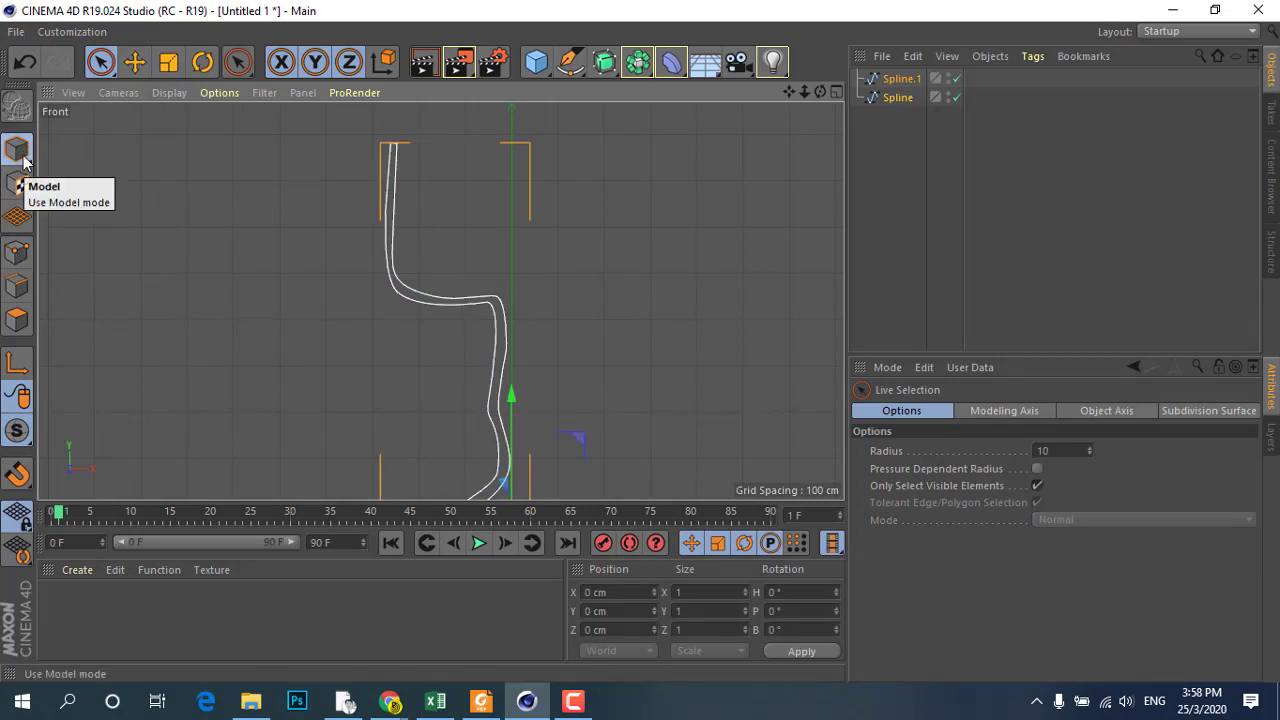
pyautogui.scroll(-5, 310, 209)
pyautogui.scroll(5, 394, 309)
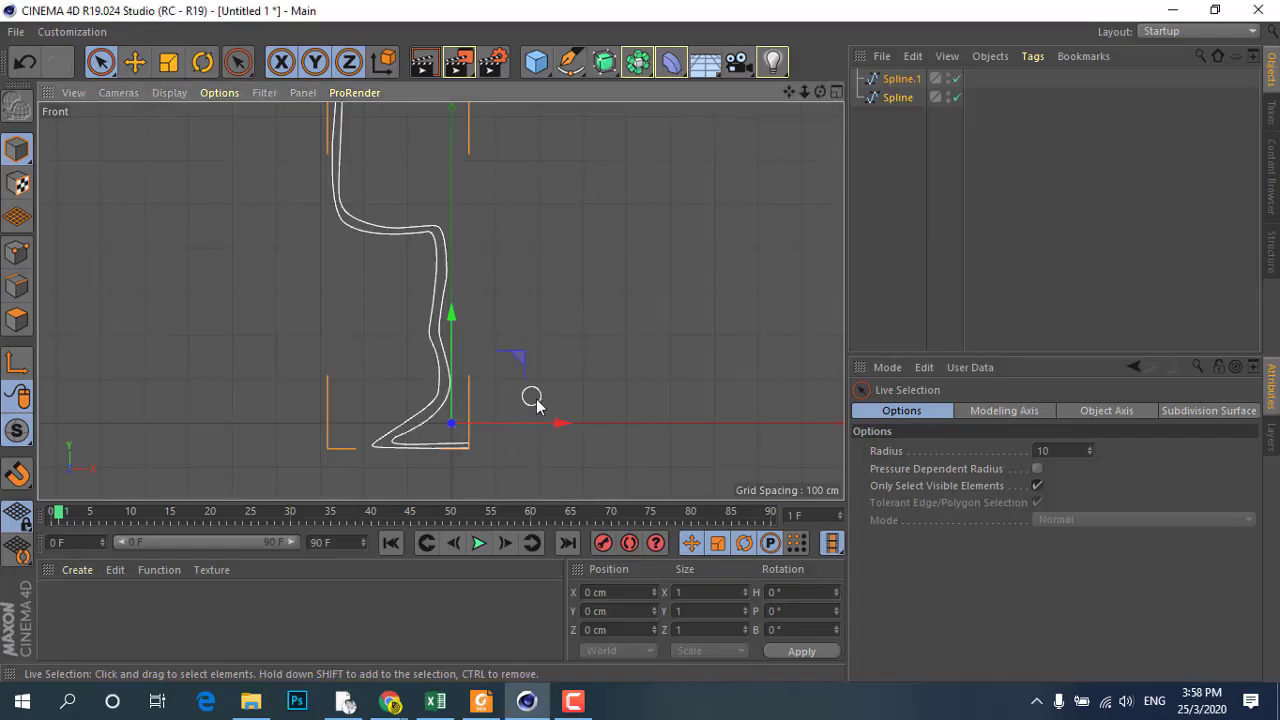
pyautogui.moveTo(561, 424); pyautogui.dragTo(543, 428)
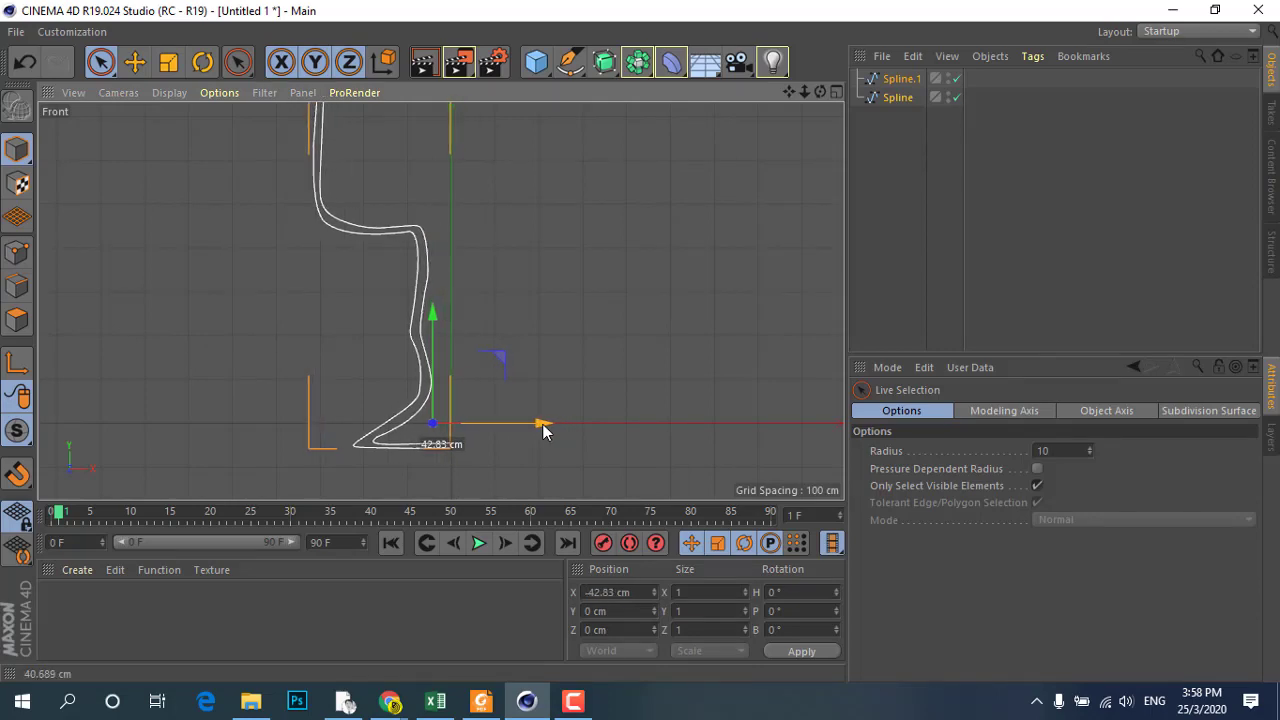
pyautogui.scroll(2, 443, 318)
pyautogui.scroll(2, 444, 314)
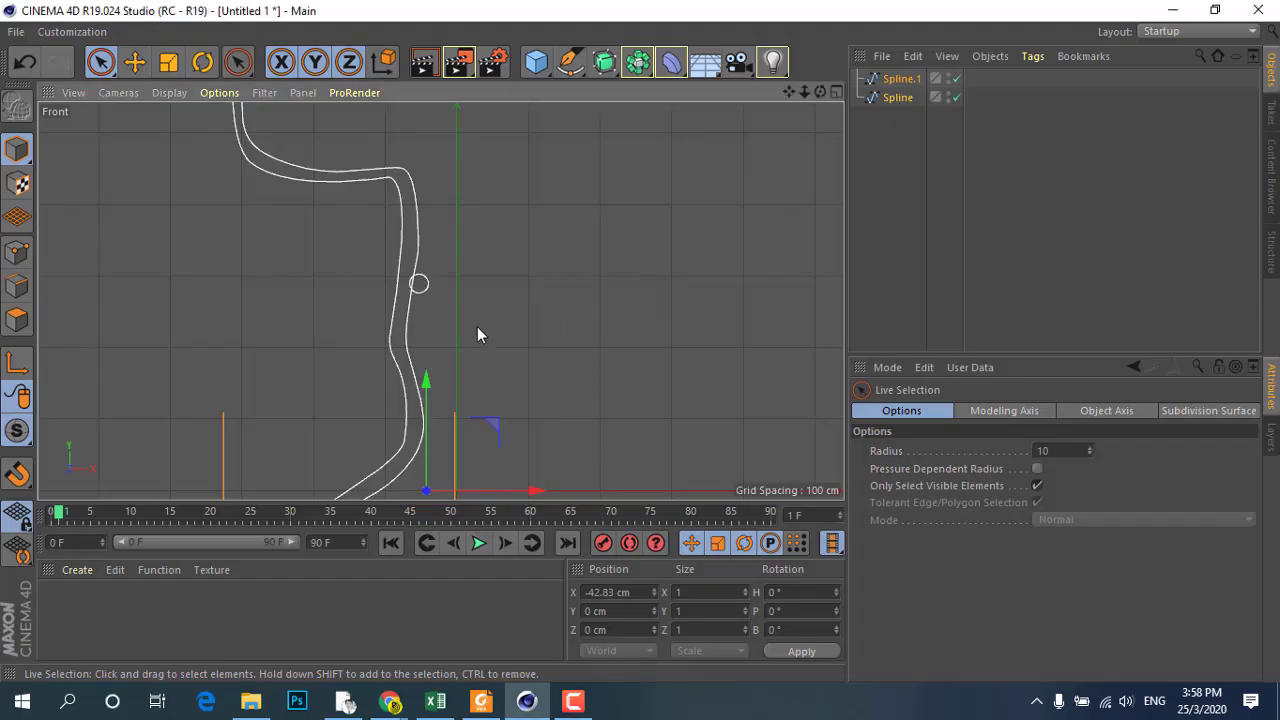
pyautogui.scroll(-3, 477, 335)
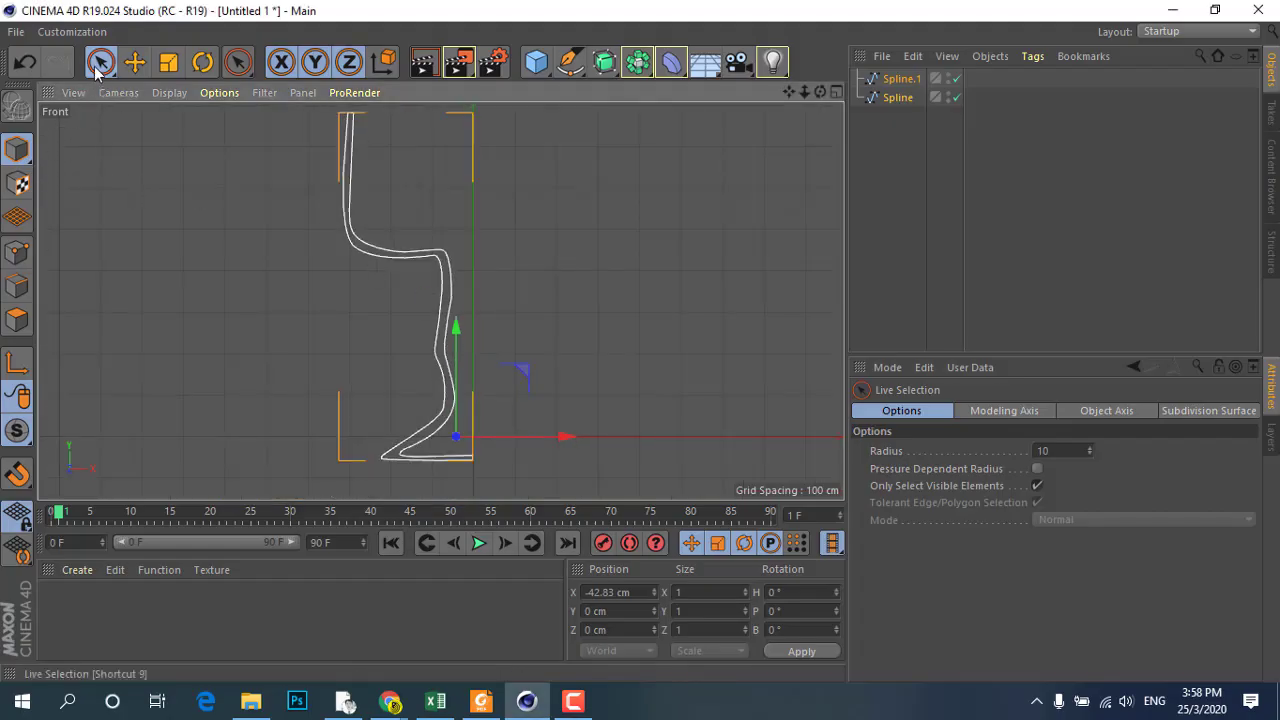
pyautogui.moveTo(100, 62); pyautogui.dragTo(131, 125)
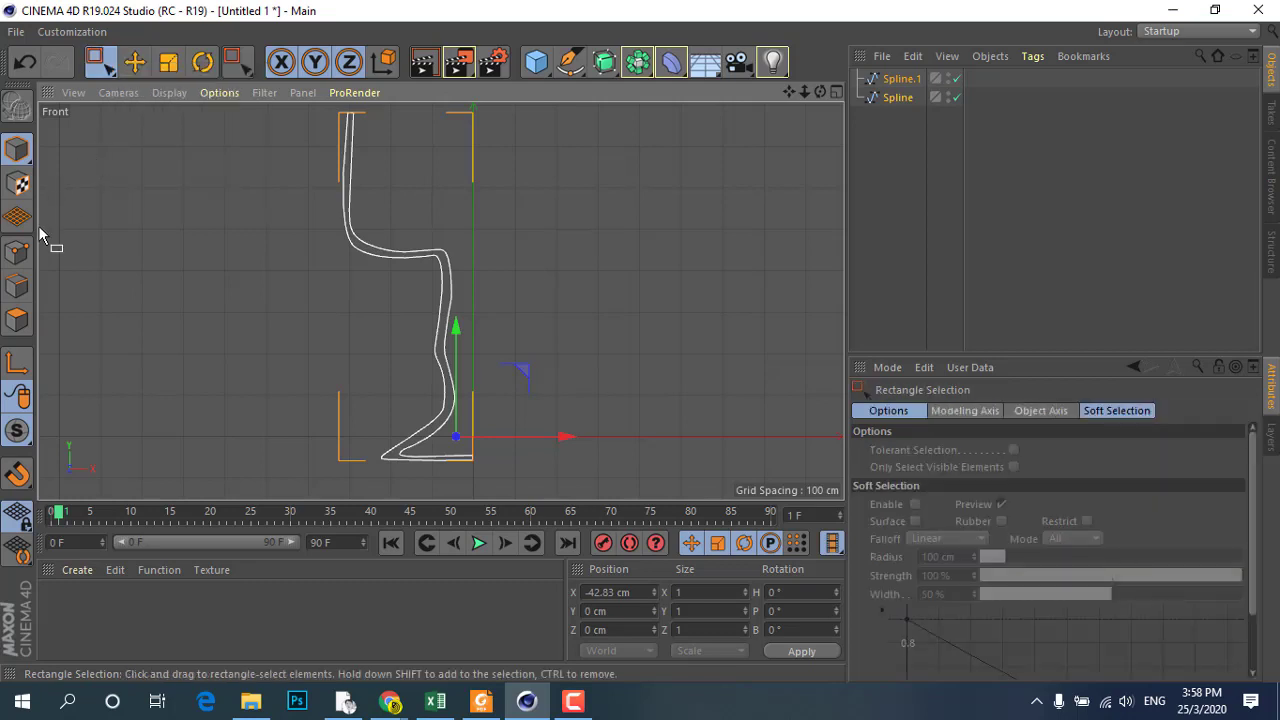
# - Box-select the lower stem points and shift them about 31.7 cm right, then return to Model mode
pyautogui.click(16, 252)
pyautogui.moveTo(420, 229); pyautogui.dragTo(461, 424)
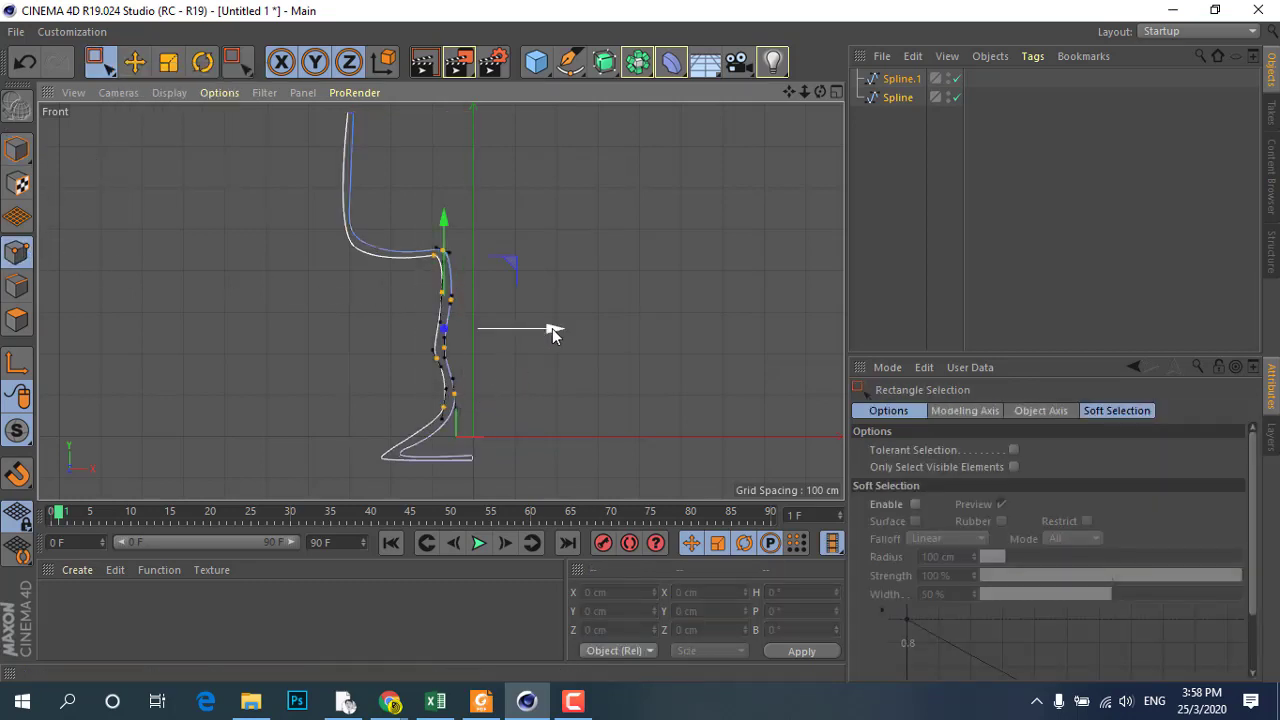
pyautogui.moveTo(552, 328); pyautogui.dragTo(567, 334)
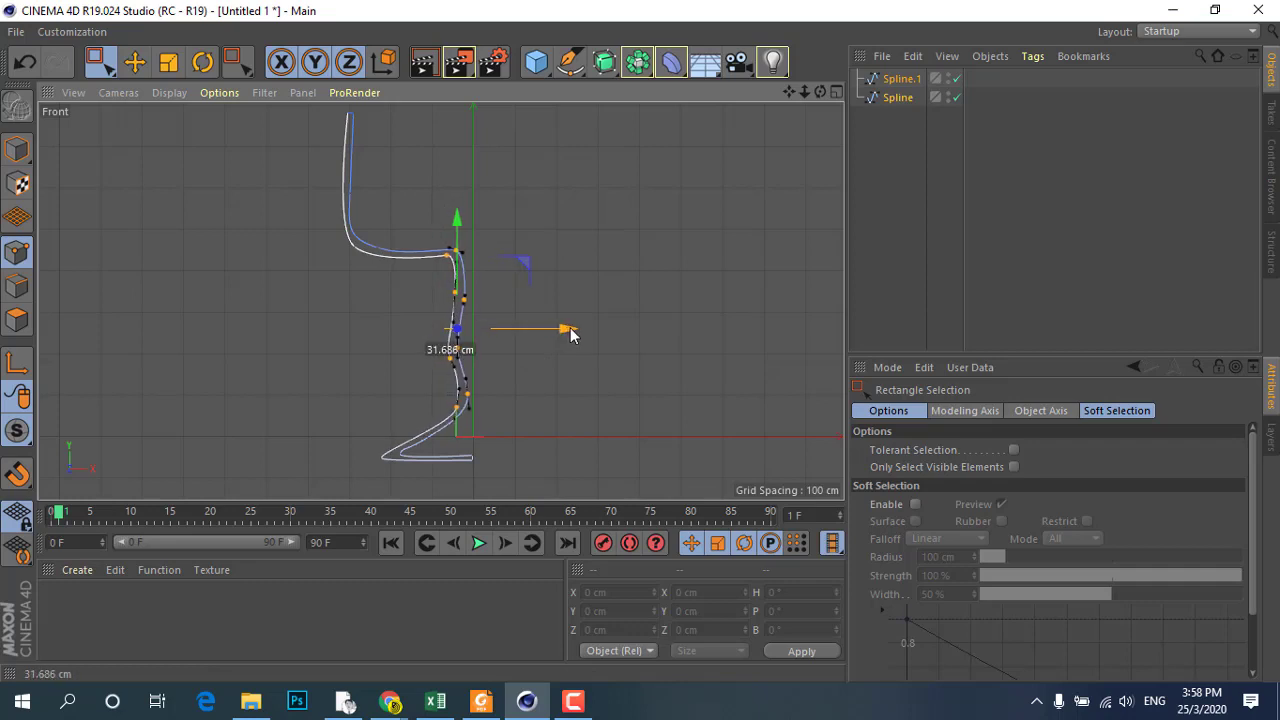
pyautogui.moveTo(570, 334); pyautogui.dragTo(565, 331)
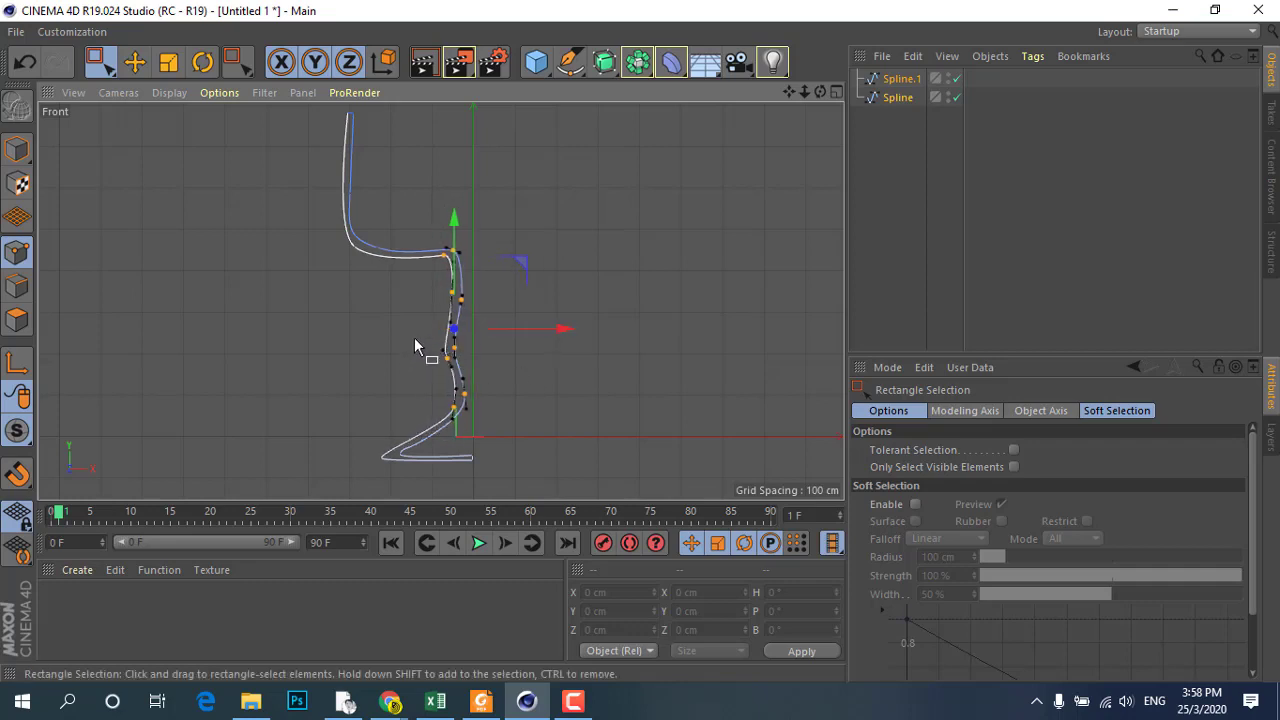
pyautogui.scroll(-2, 388, 347)
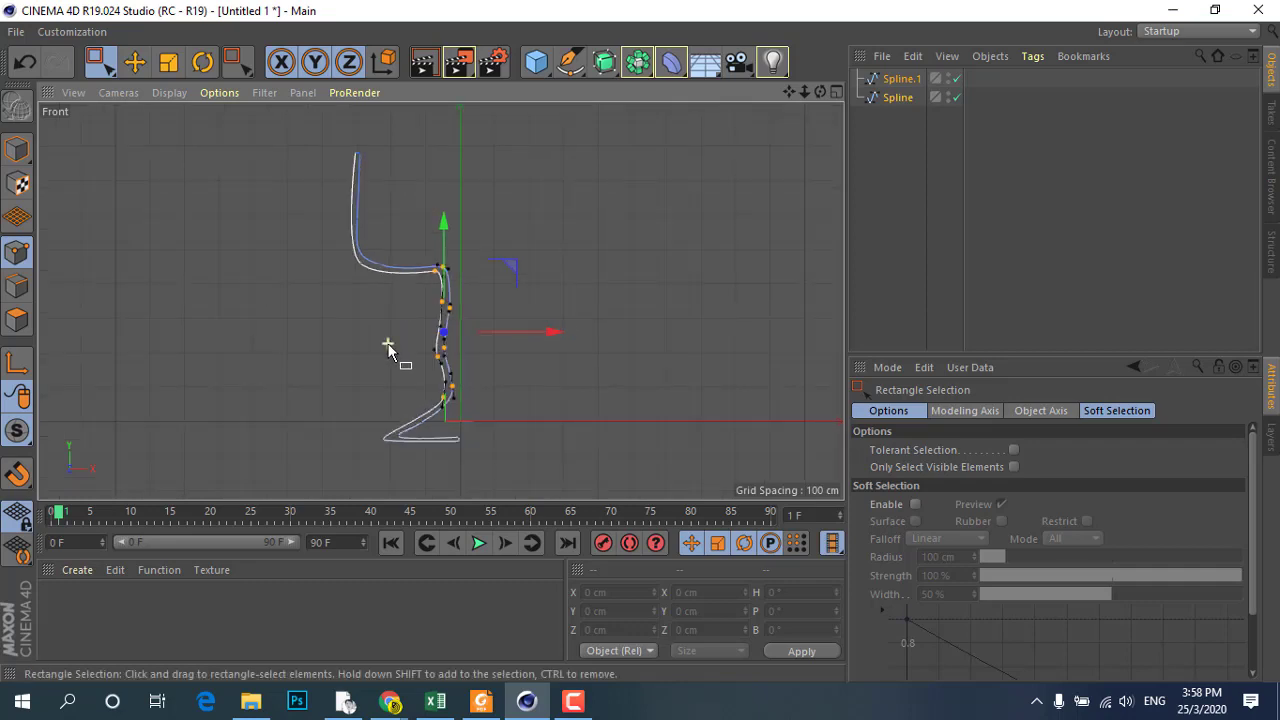
pyautogui.click(16, 148)
pyautogui.click(155, 212)
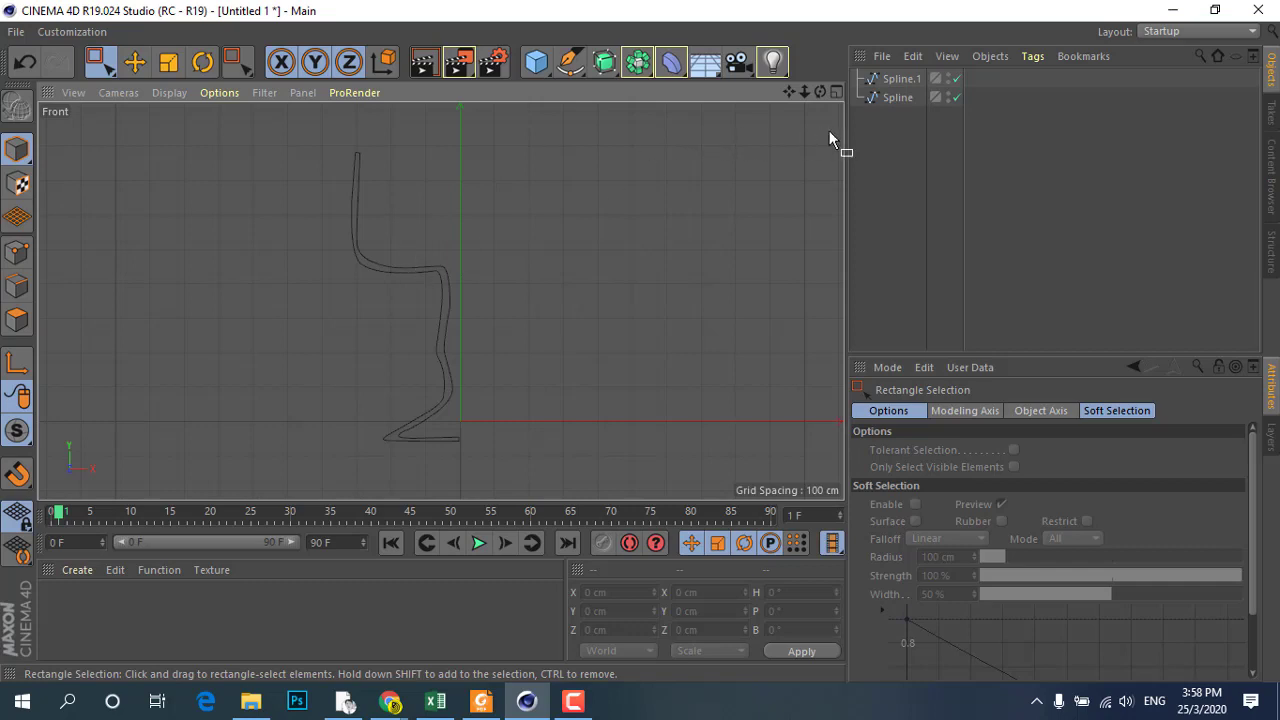
# - Select the main profile spline, test a move to the left, and undo it
pyautogui.click(900, 99)
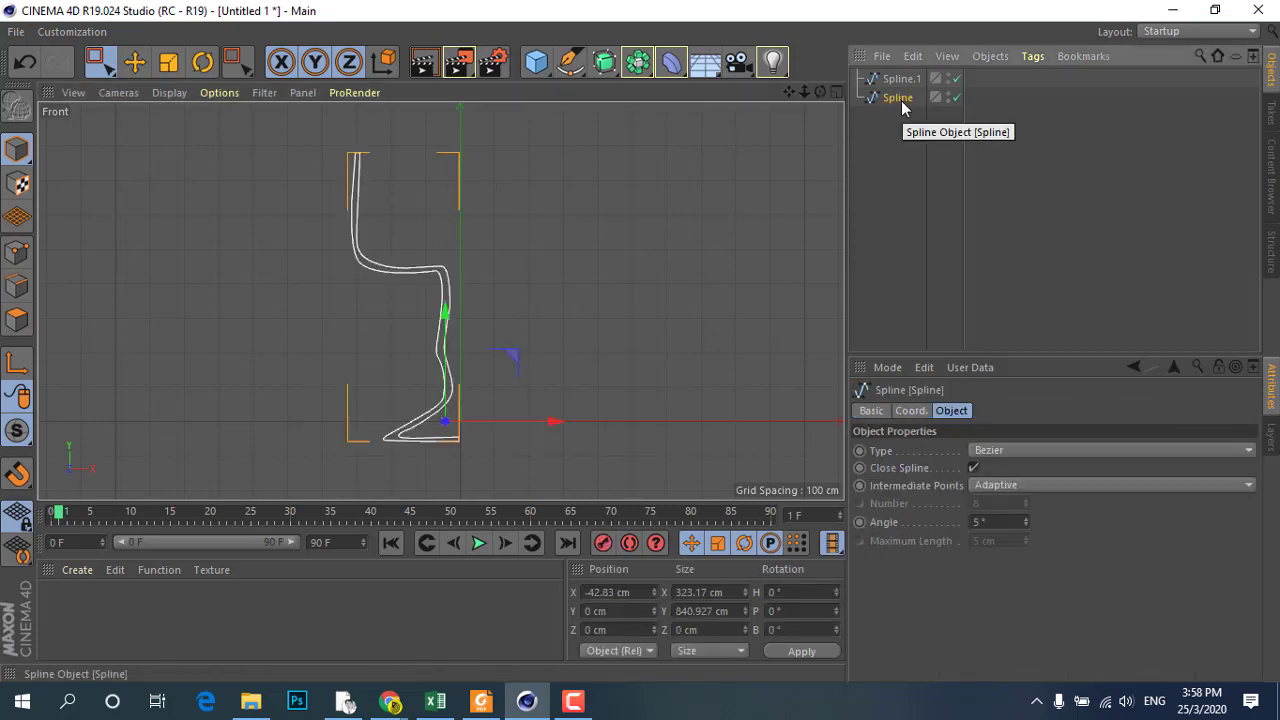
pyautogui.click(899, 79)
pyautogui.click(897, 100)
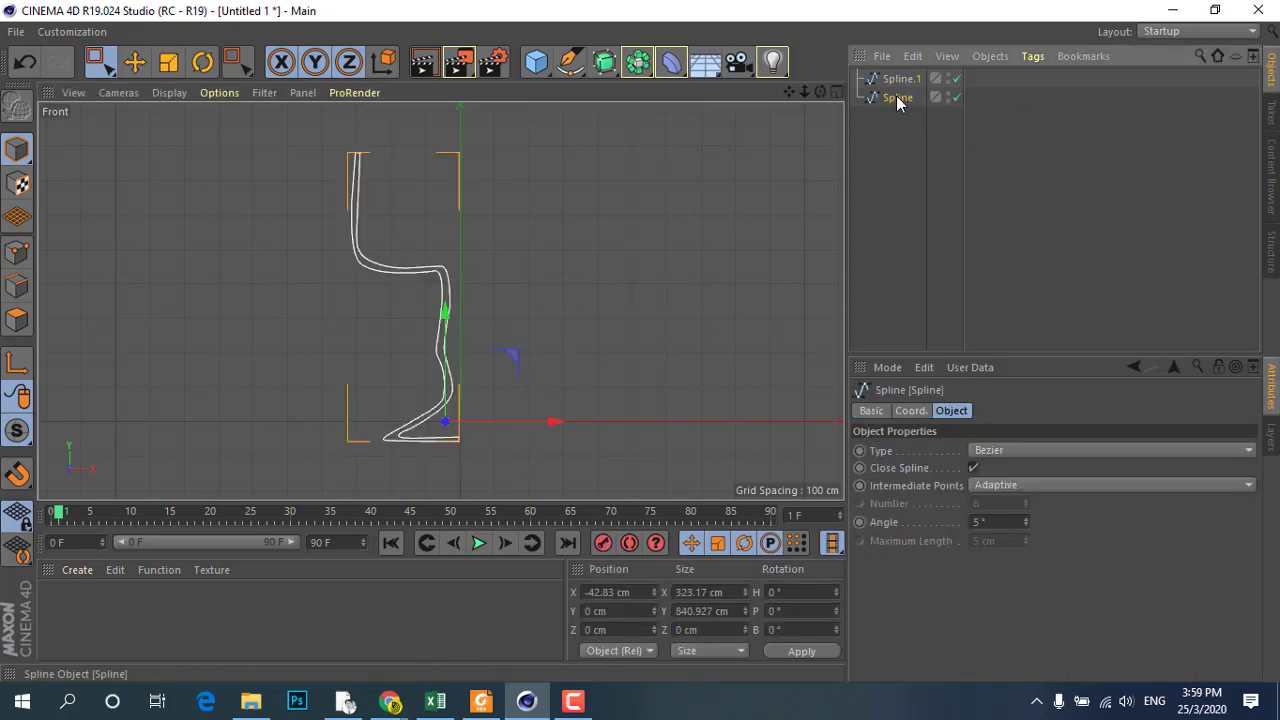
pyautogui.moveTo(555, 421); pyautogui.dragTo(428, 424)
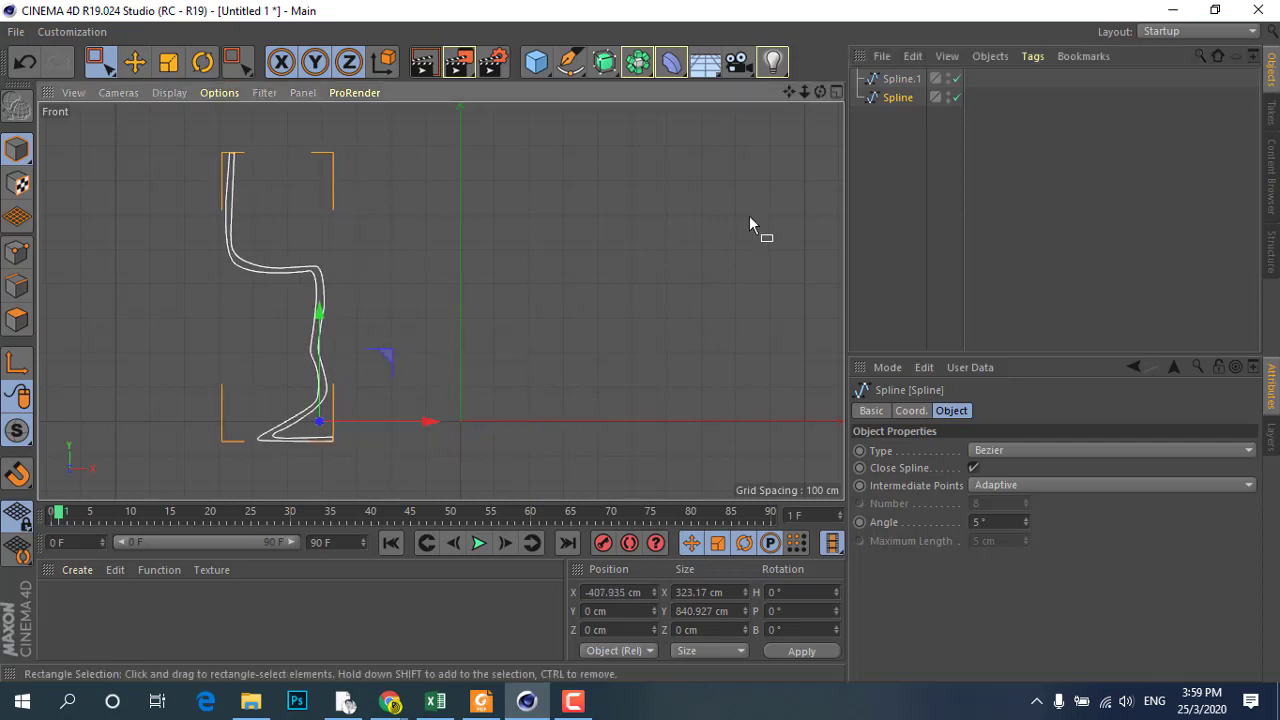
pyautogui.hotkey('ctrl', 'z')
# - Select Spline.1, move it right and up, then delete it via Edit > Delete
pyautogui.click(899, 79)
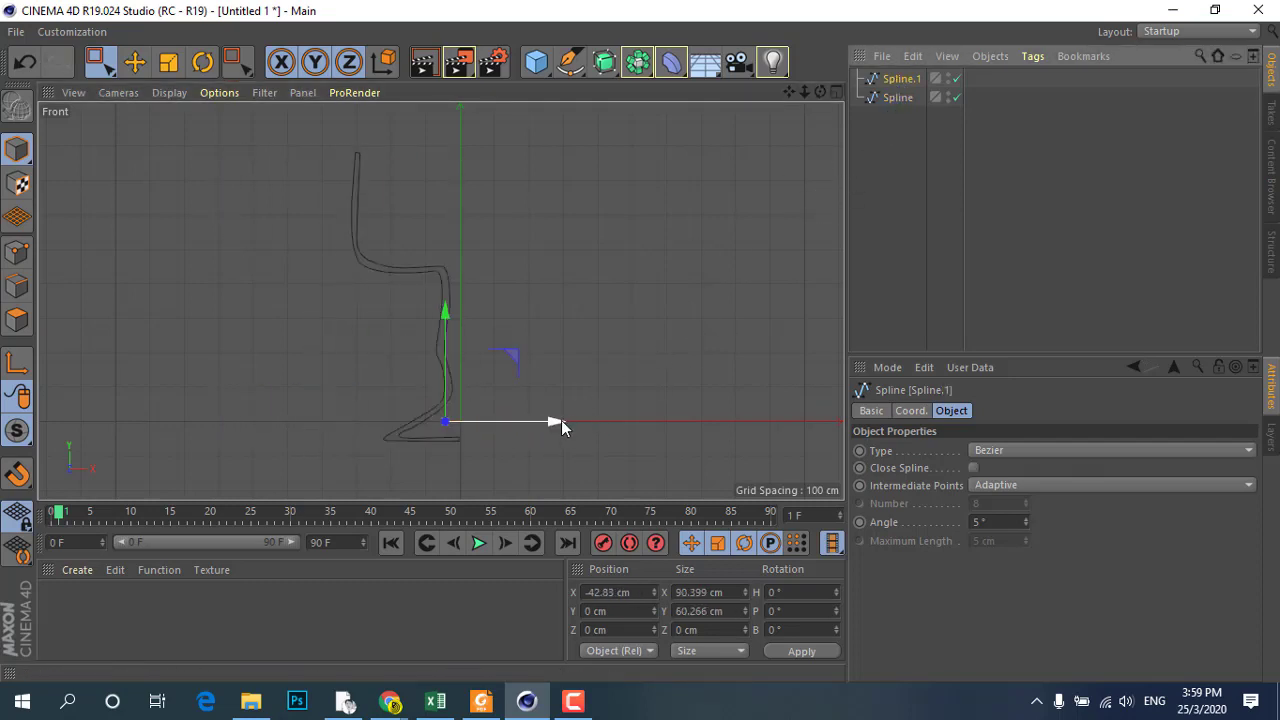
pyautogui.moveTo(586, 417); pyautogui.dragTo(678, 424)
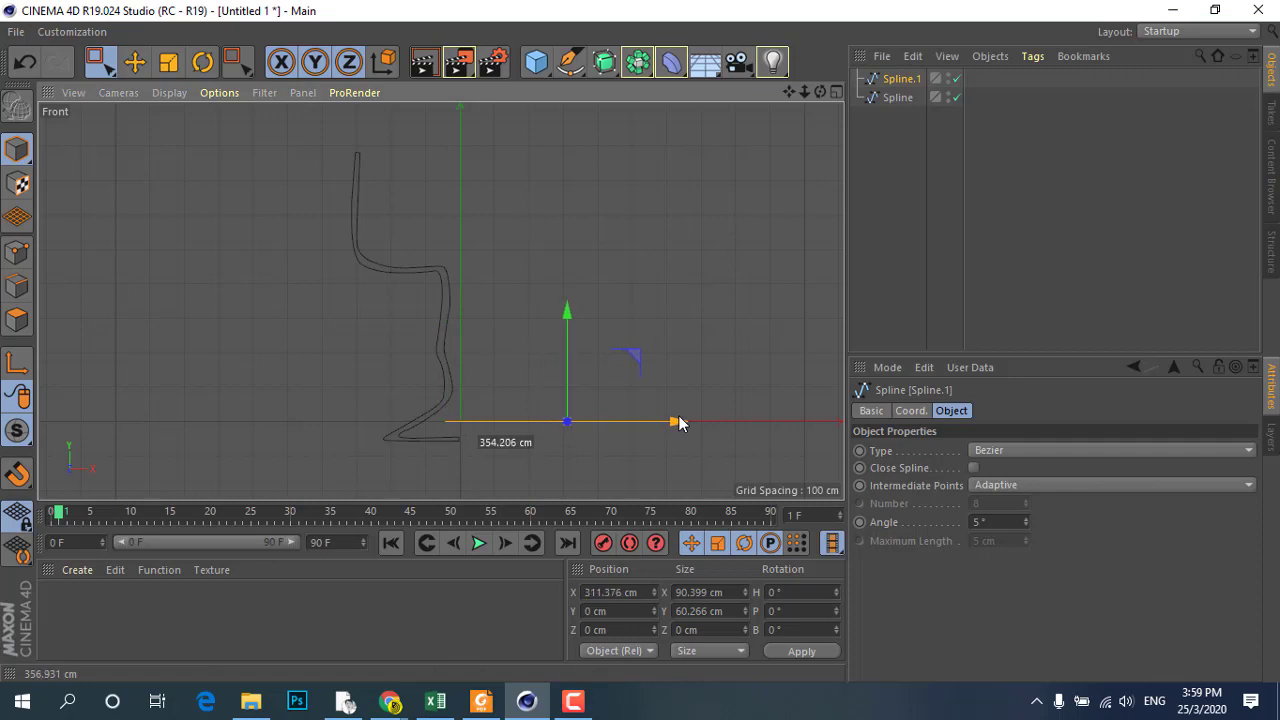
pyautogui.moveTo(569, 318); pyautogui.dragTo(569, 192)
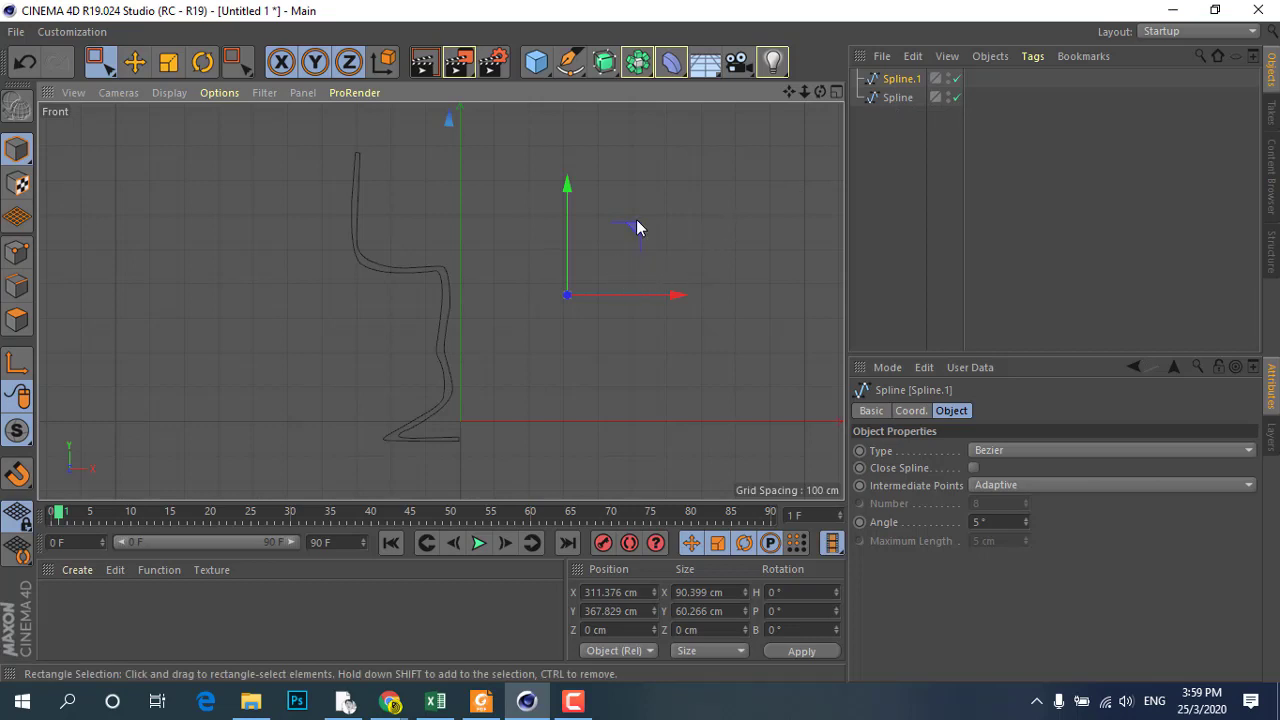
pyautogui.click(912, 56)
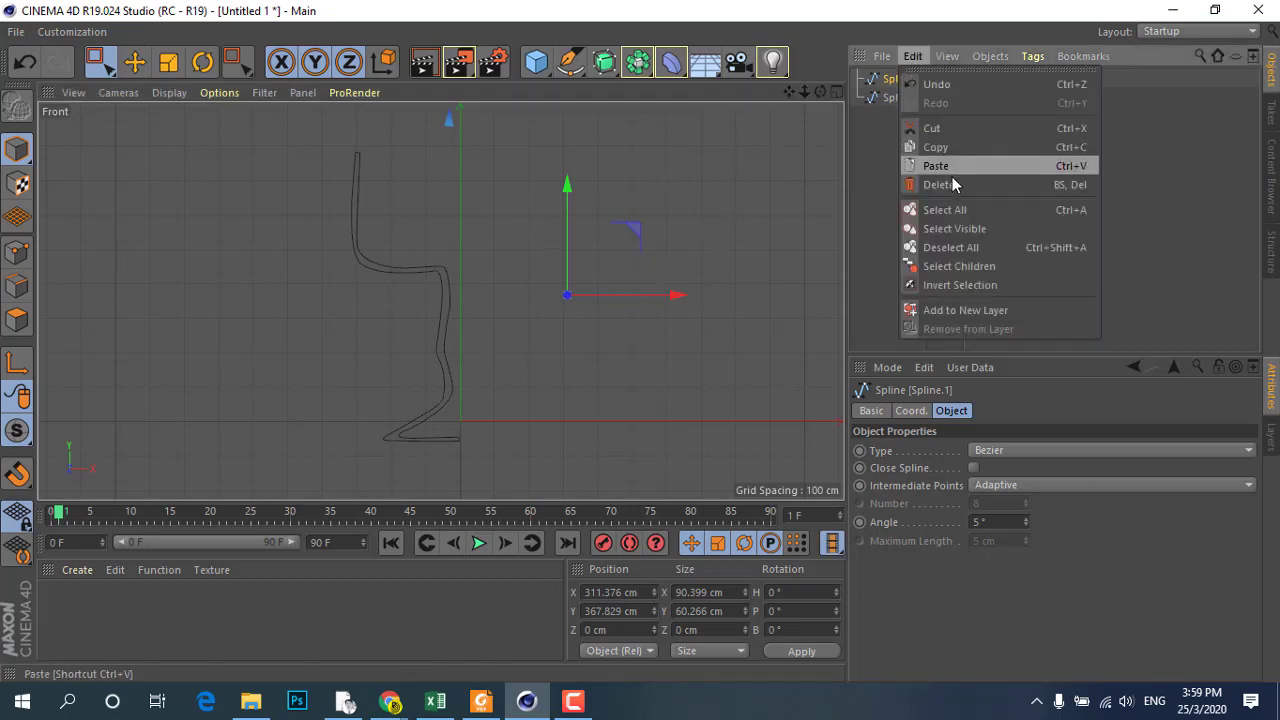
pyautogui.click(920, 182)
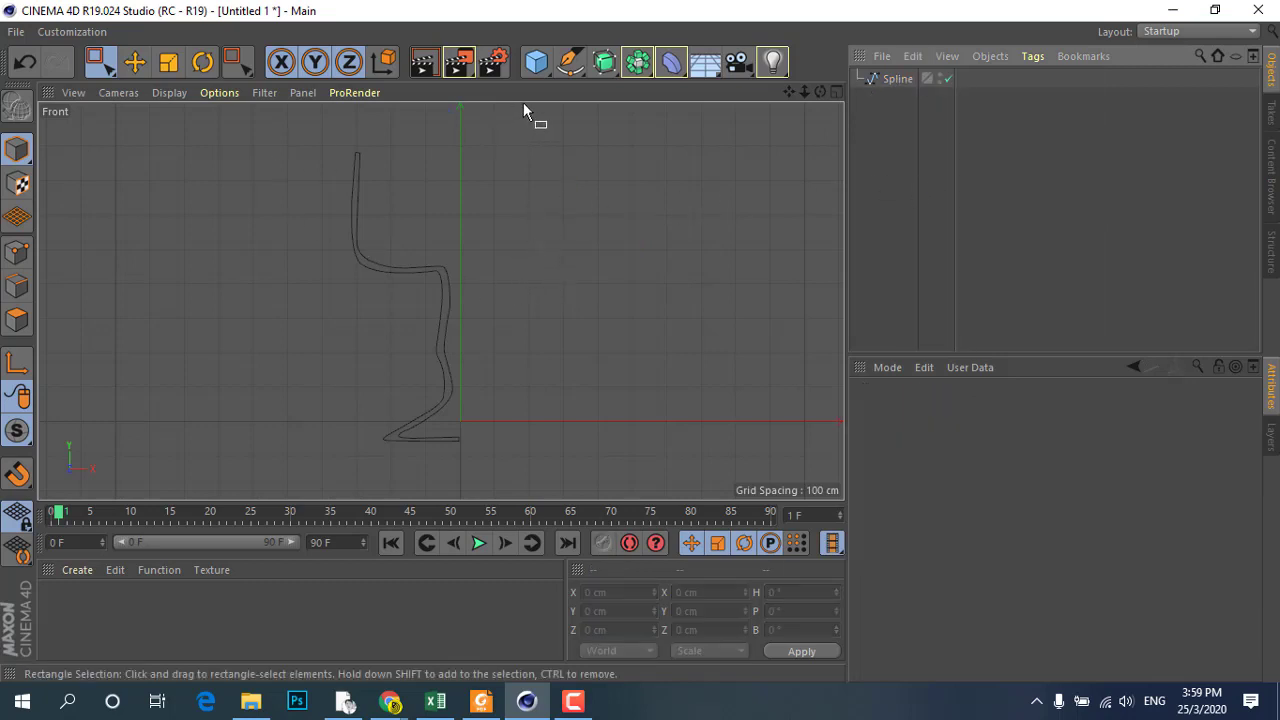
# - Add a Lathe generator and place the Spline profile under it as a child
pyautogui.click(606, 70)
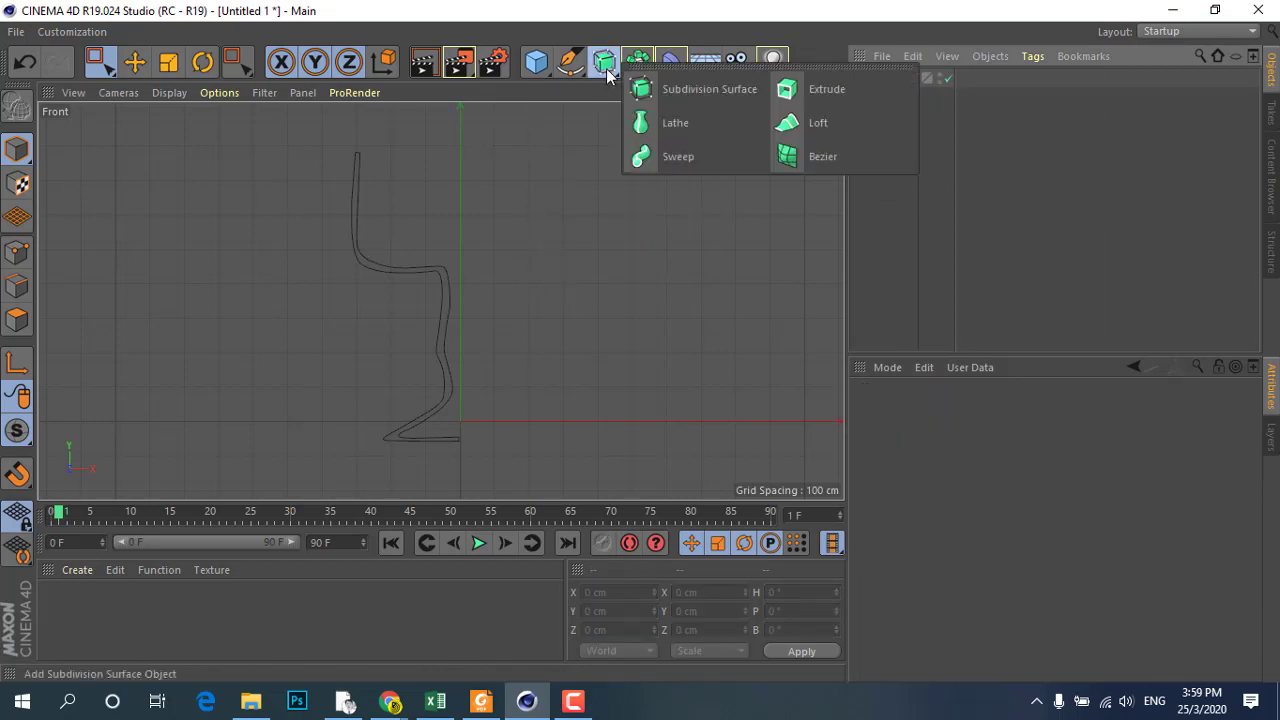
pyautogui.click(646, 124)
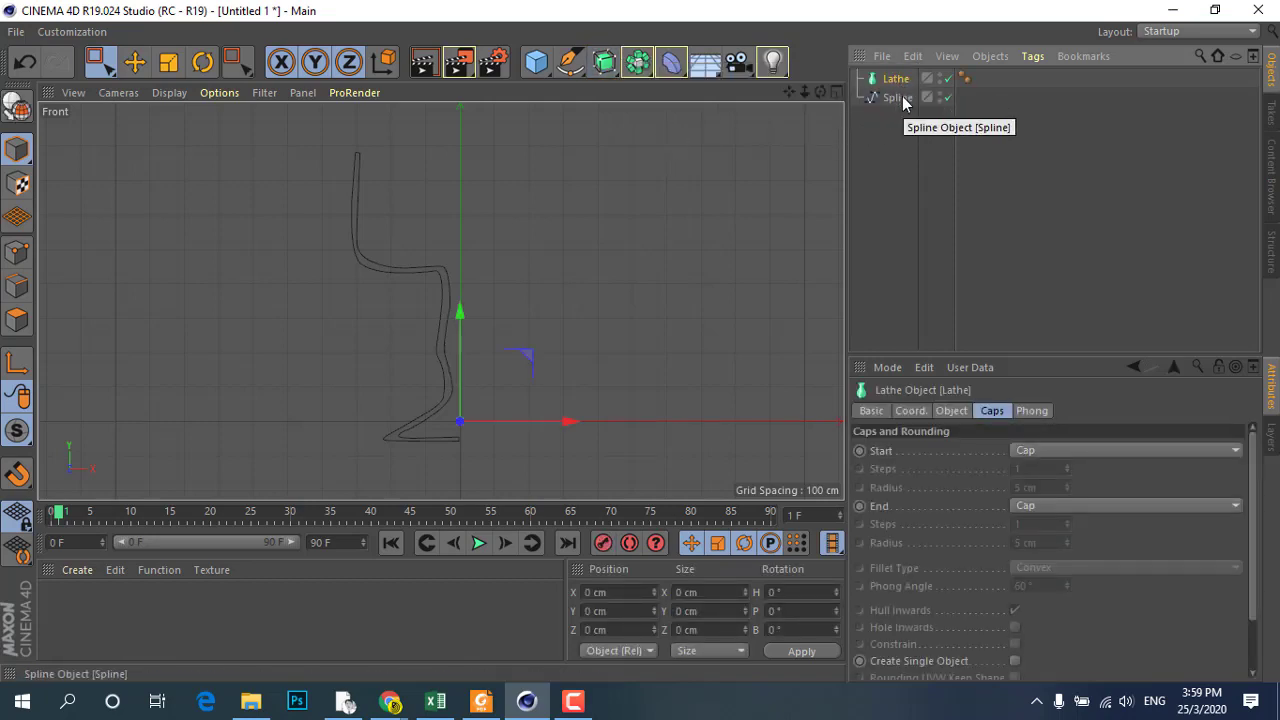
pyautogui.moveTo(896, 98)
pyautogui.mouseDown()
pyautogui.moveTo(910, 92)
pyautogui.moveTo(898, 77)
pyautogui.mouseUp()
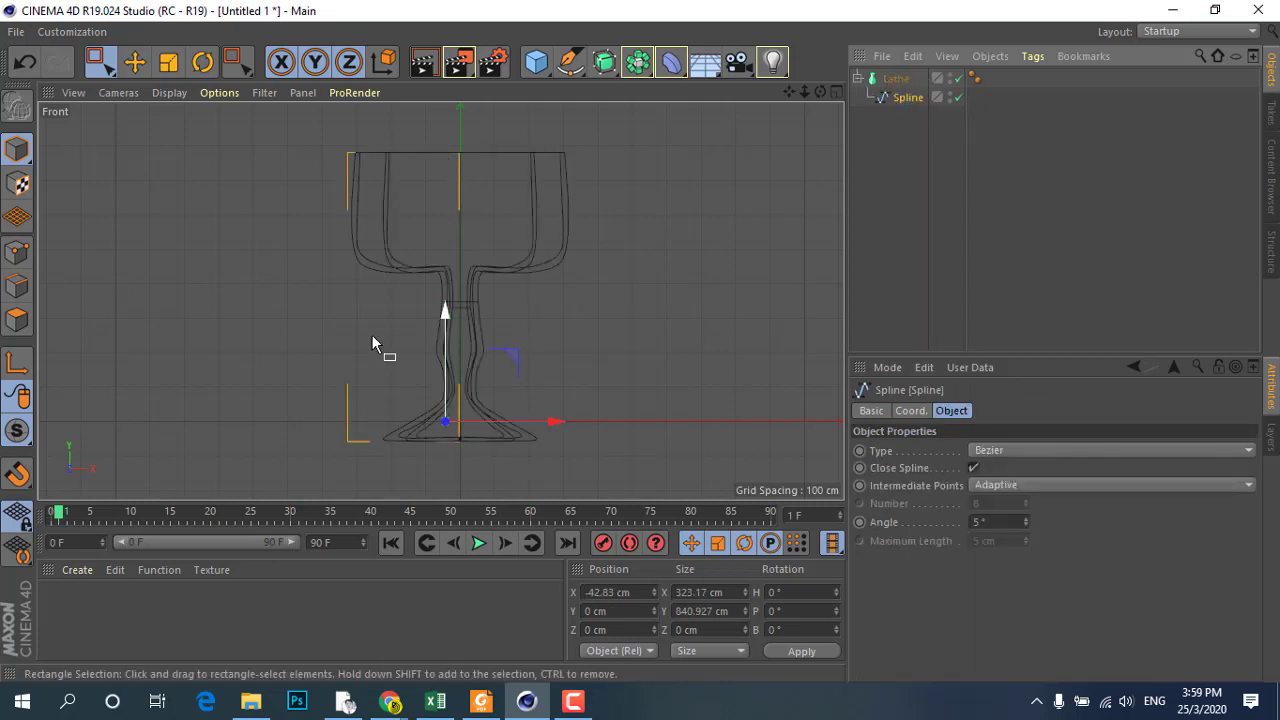
pyautogui.click(134, 62)
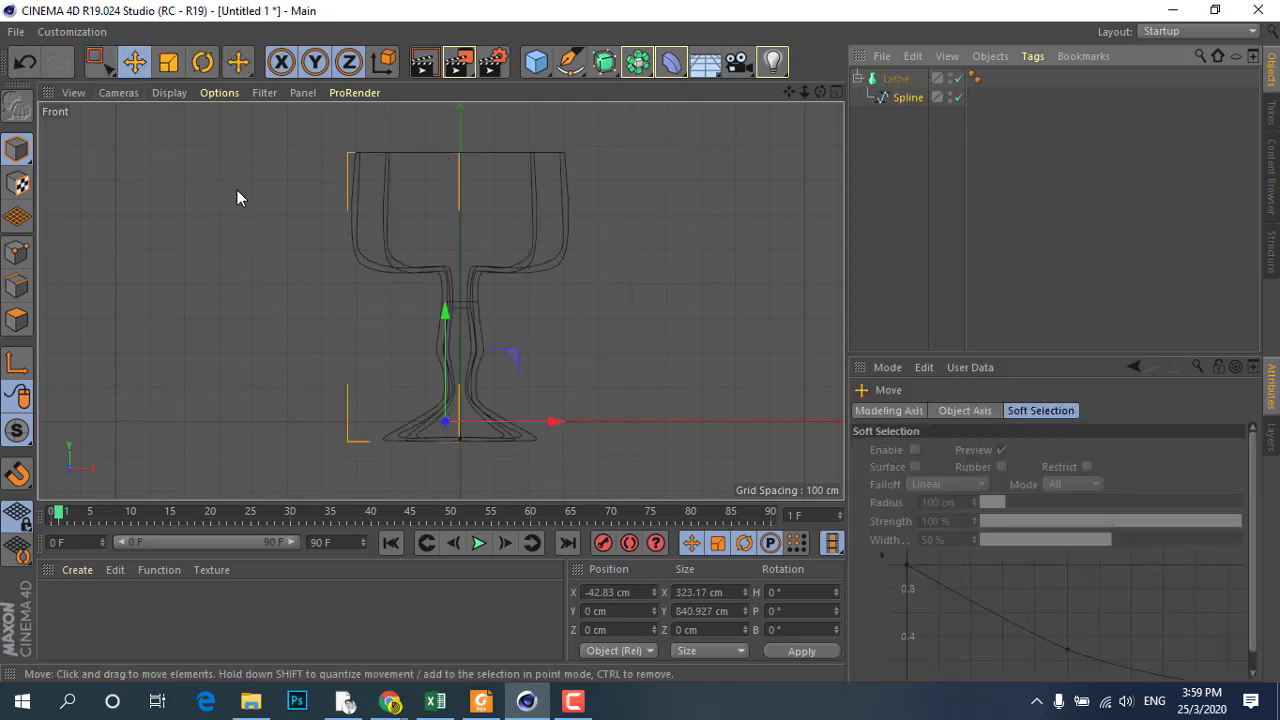
# - Maximize the Perspective view, then orbit and zoom around the lathed goblet
pyautogui.middleClick(234, 161)
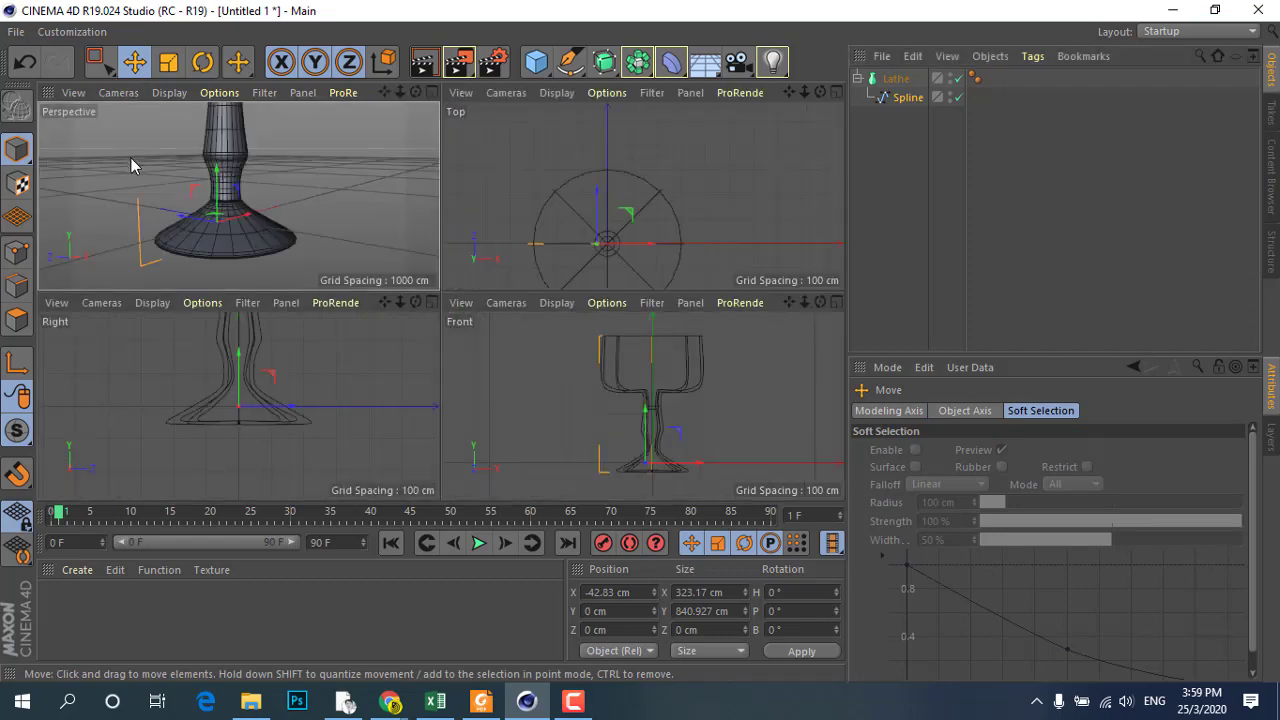
pyautogui.middleClick(131, 165)
pyautogui.scroll(-3, 357, 394)
pyautogui.scroll(-3, 323, 307)
pyautogui.scroll(3, 325, 320)
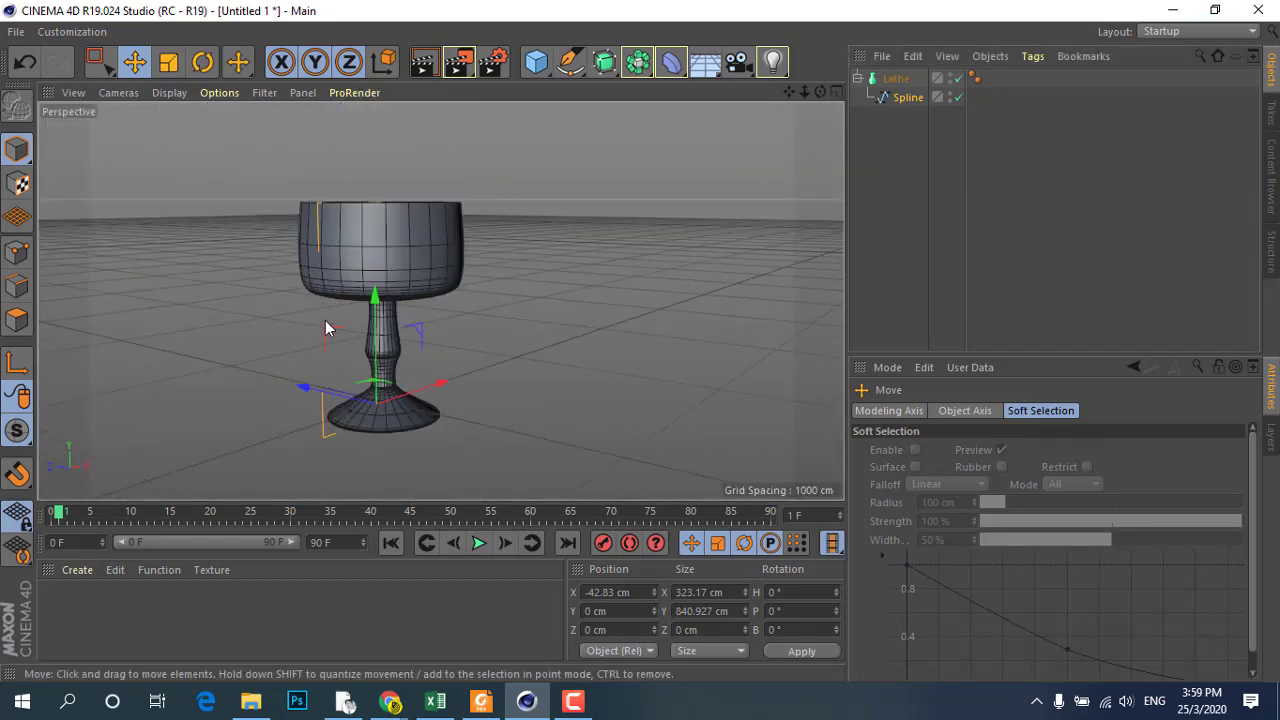
pyautogui.keyDown('alt'); pyautogui.moveTo(325, 320); pyautogui.dragTo(322, 287); pyautogui.keyUp('alt')
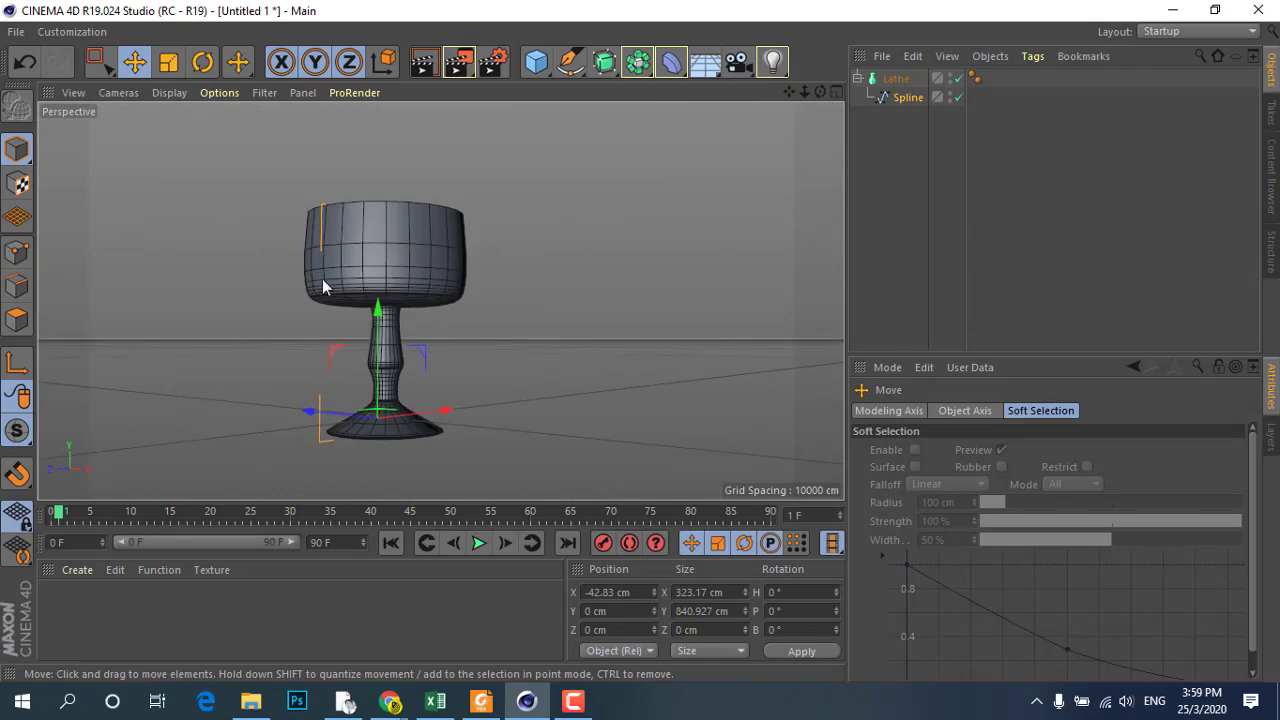
pyautogui.scroll(-2, 322, 287)
pyautogui.scroll(3, 348, 335)
pyautogui.scroll(3, 345, 328)
pyautogui.scroll(3, 287, 370)
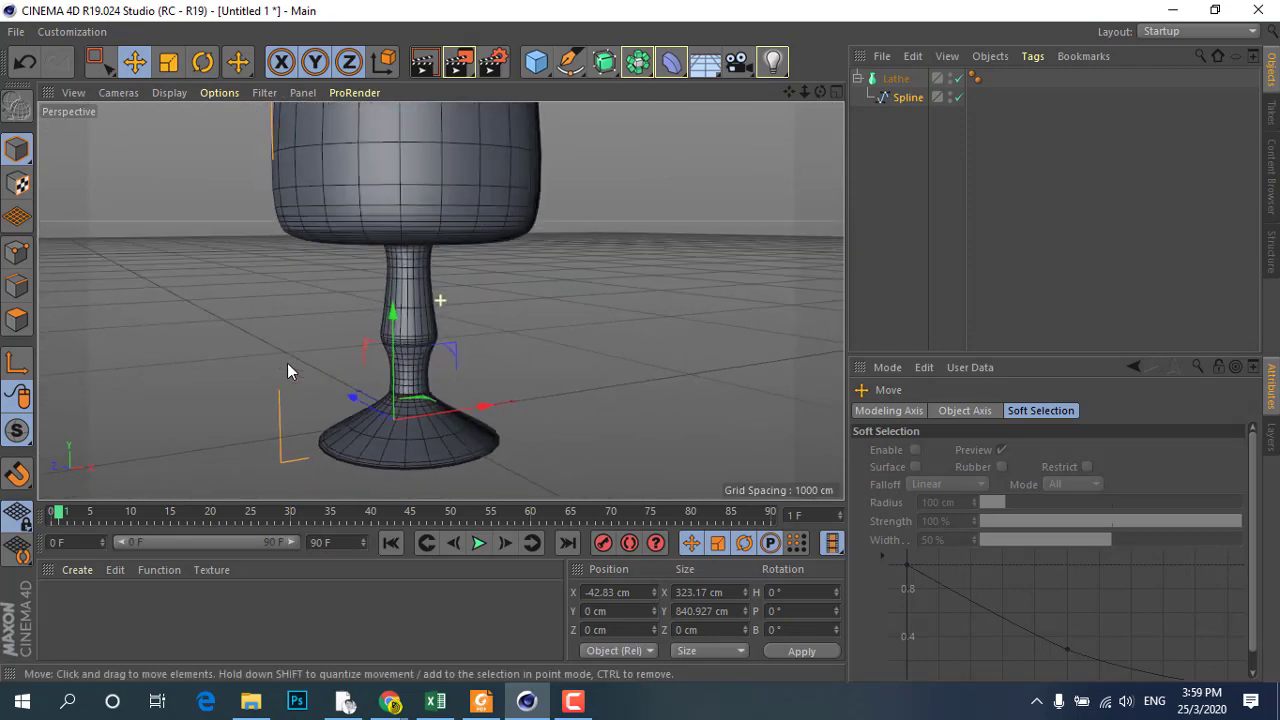
pyautogui.scroll(-3, 287, 370)
pyautogui.scroll(-2, 298, 360)
pyautogui.keyDown('alt'); pyautogui.moveTo(305, 334); pyautogui.dragTo(420, 220); pyautogui.keyUp('alt')
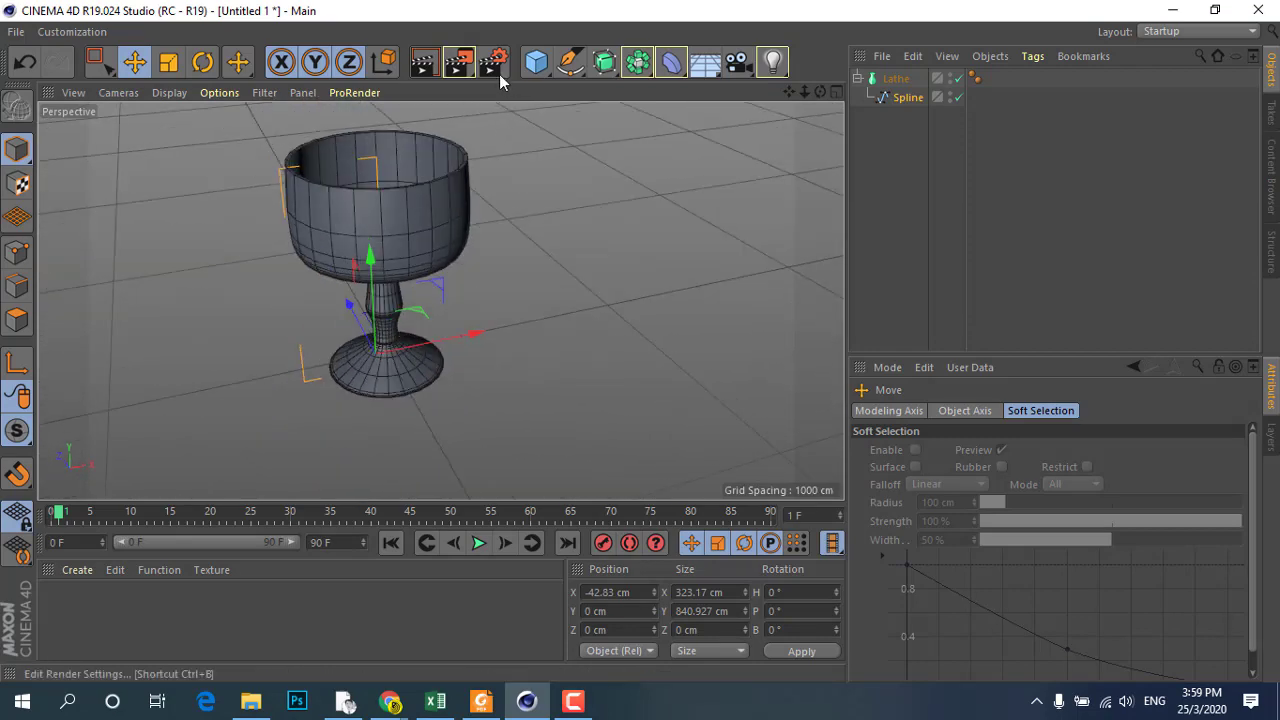
pyautogui.click(458, 64)
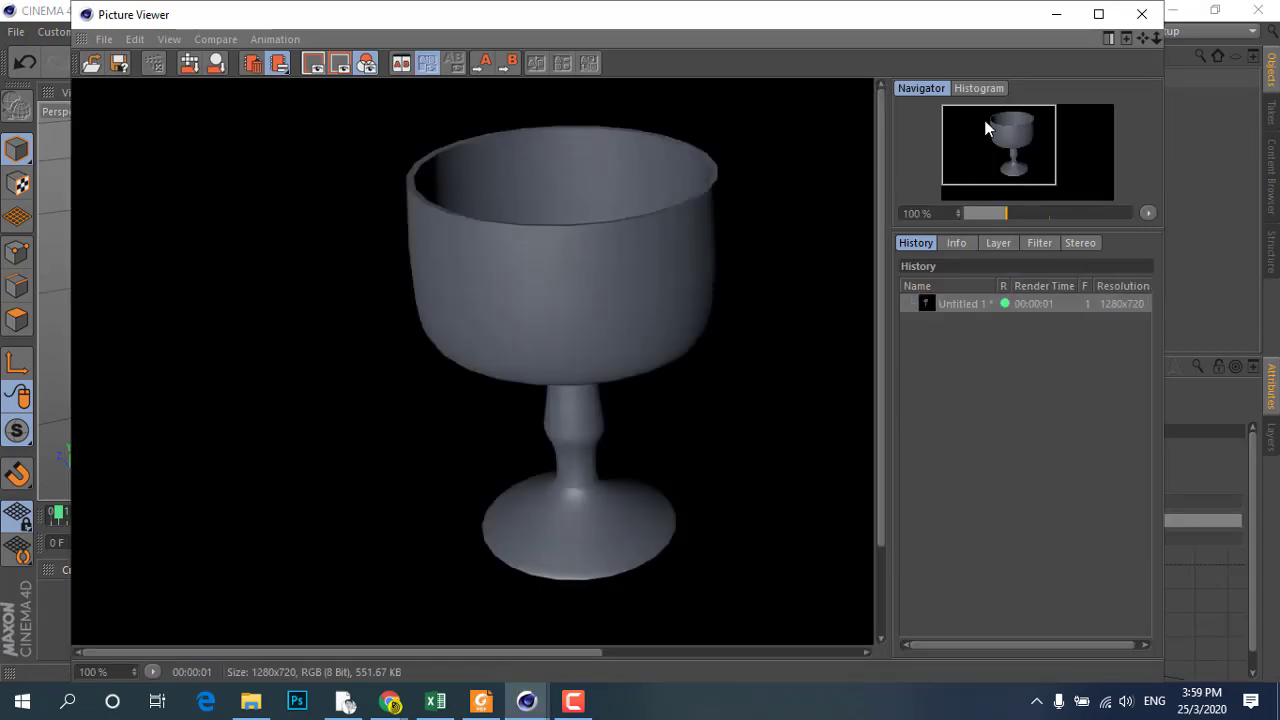
pyautogui.click(1143, 15)
pyautogui.scroll(2, 407, 190)
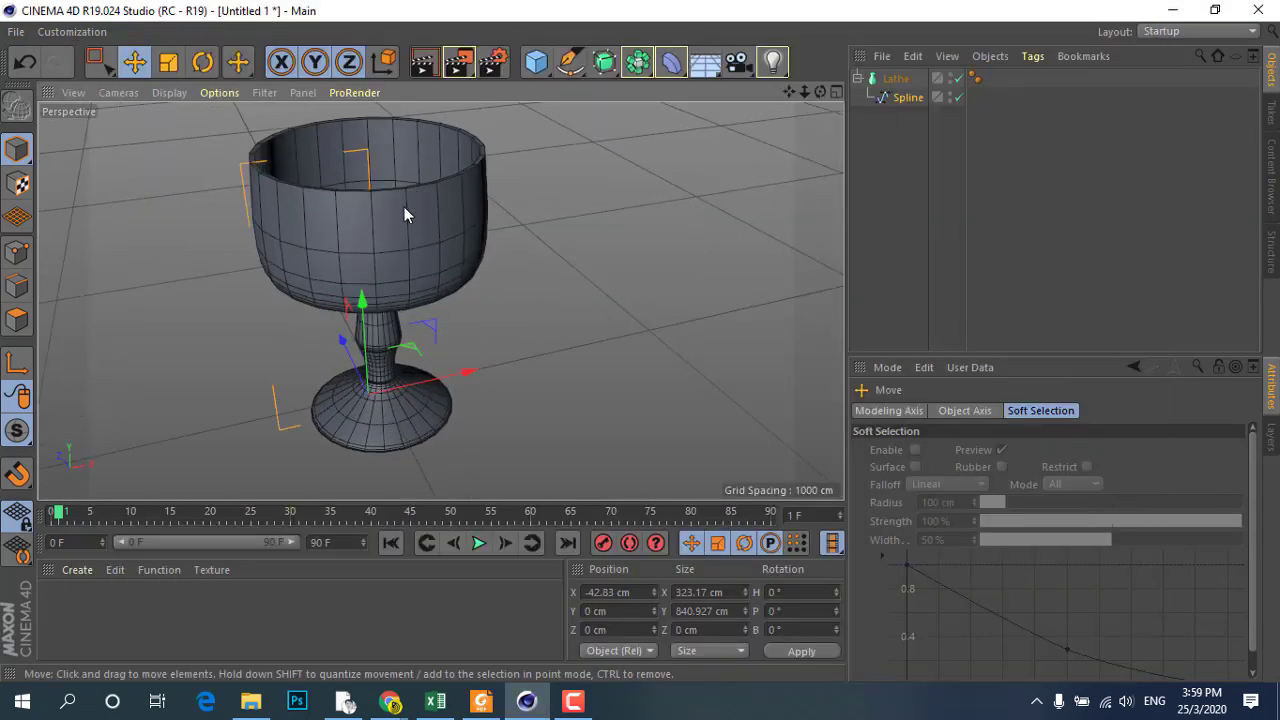
# - Select the Lathe and trial a smaller lathe angle, then restore it to 360°
pyautogui.click(897, 80)
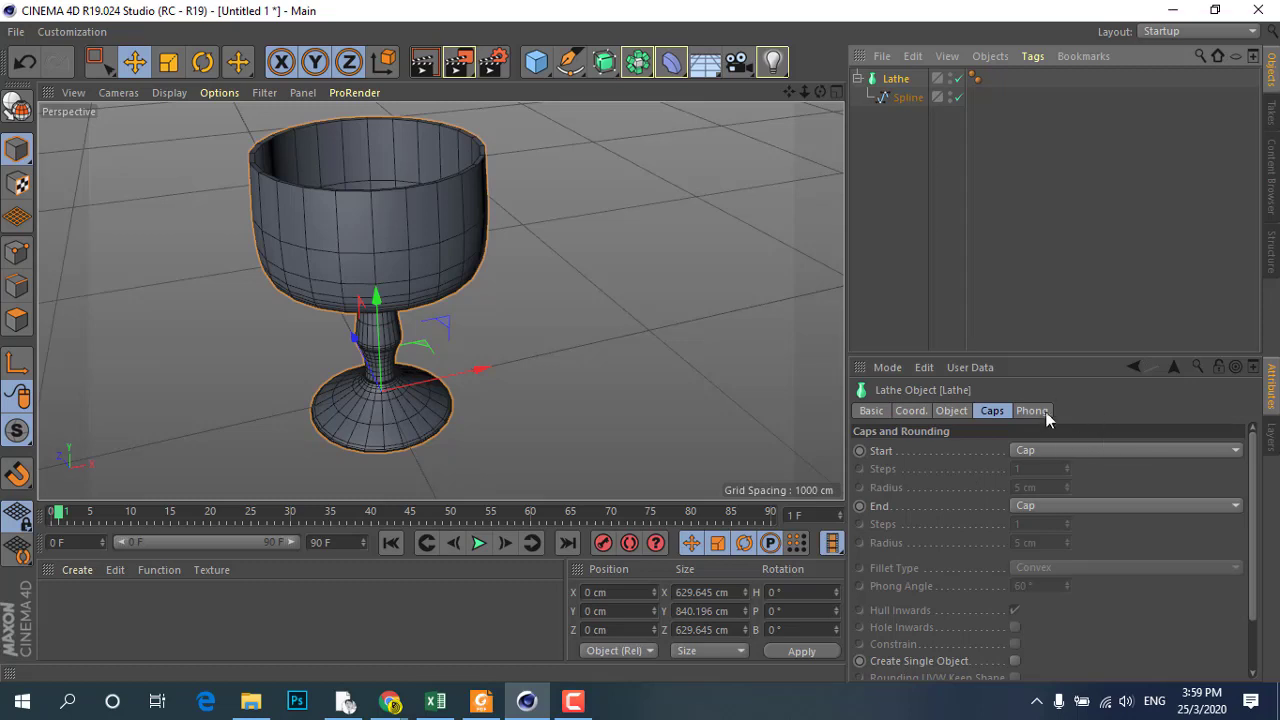
pyautogui.click(953, 411)
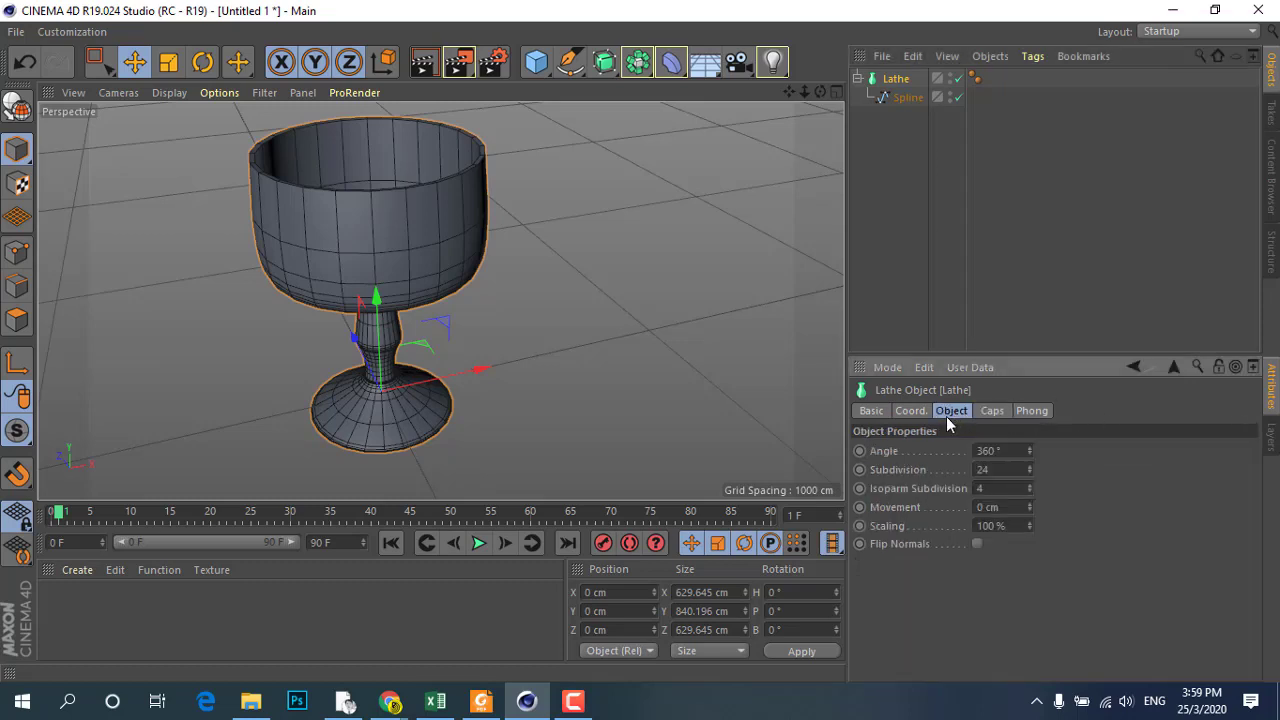
pyautogui.click(993, 410)
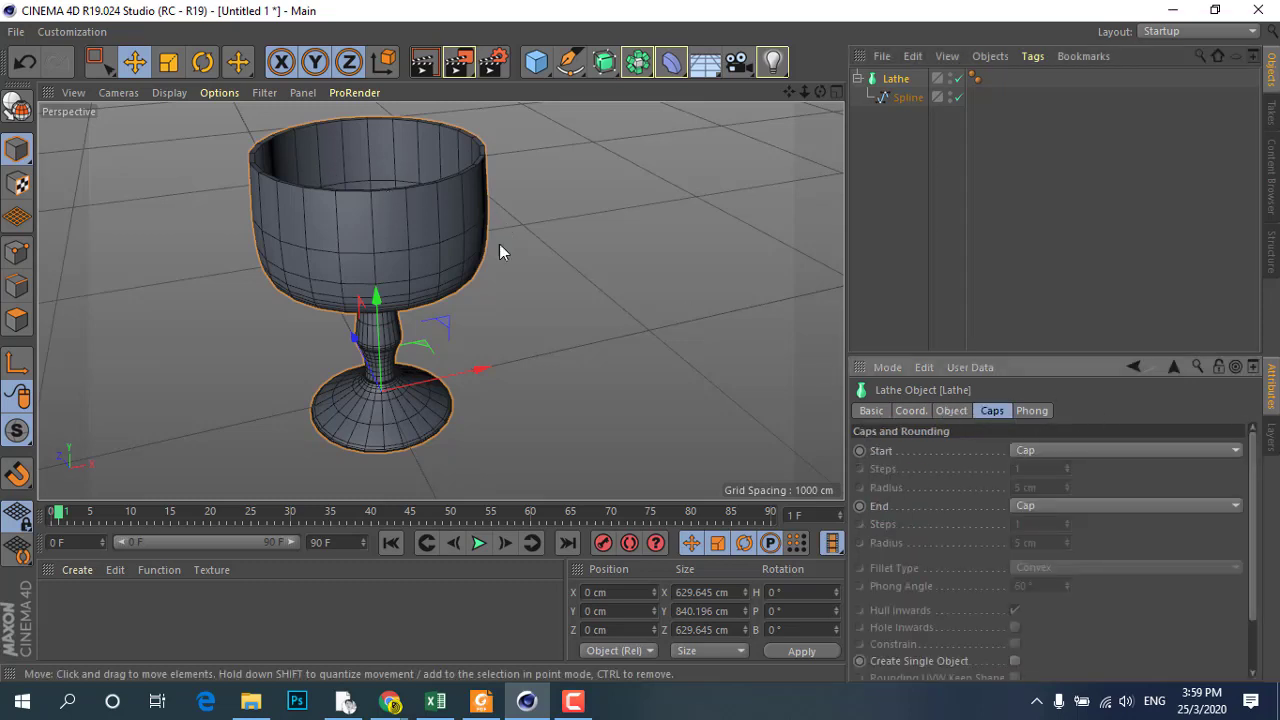
pyautogui.click(949, 411)
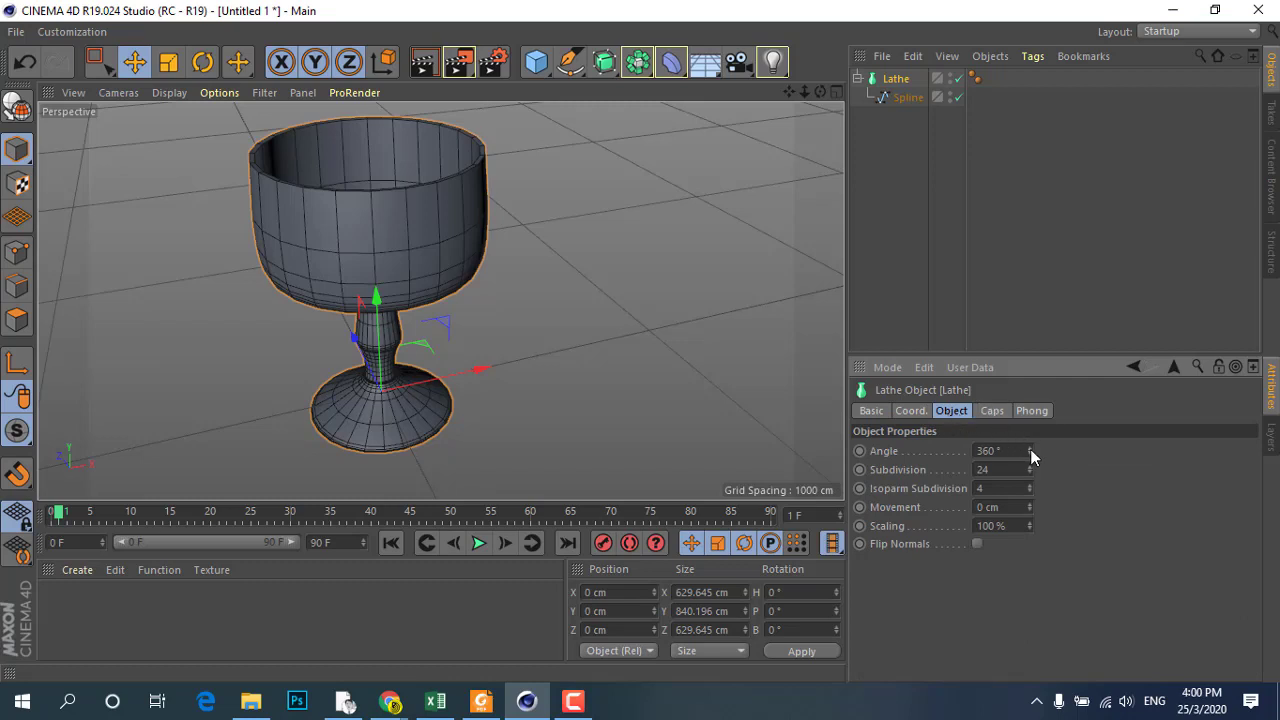
pyautogui.moveTo(1030, 450)
pyautogui.mouseDown()
pyautogui.moveTo(905, 450)
pyautogui.moveTo(939, 450)
pyautogui.moveTo(920, 450)
pyautogui.mouseUp()
pyautogui.moveTo(1030, 451); pyautogui.dragTo(1080, 451)
# - Set subdivision to 30 and isoparm subdivision to 12, then trial movement and 145% scaling
pyautogui.press('Tab')
pyautogui.click(388, 323)
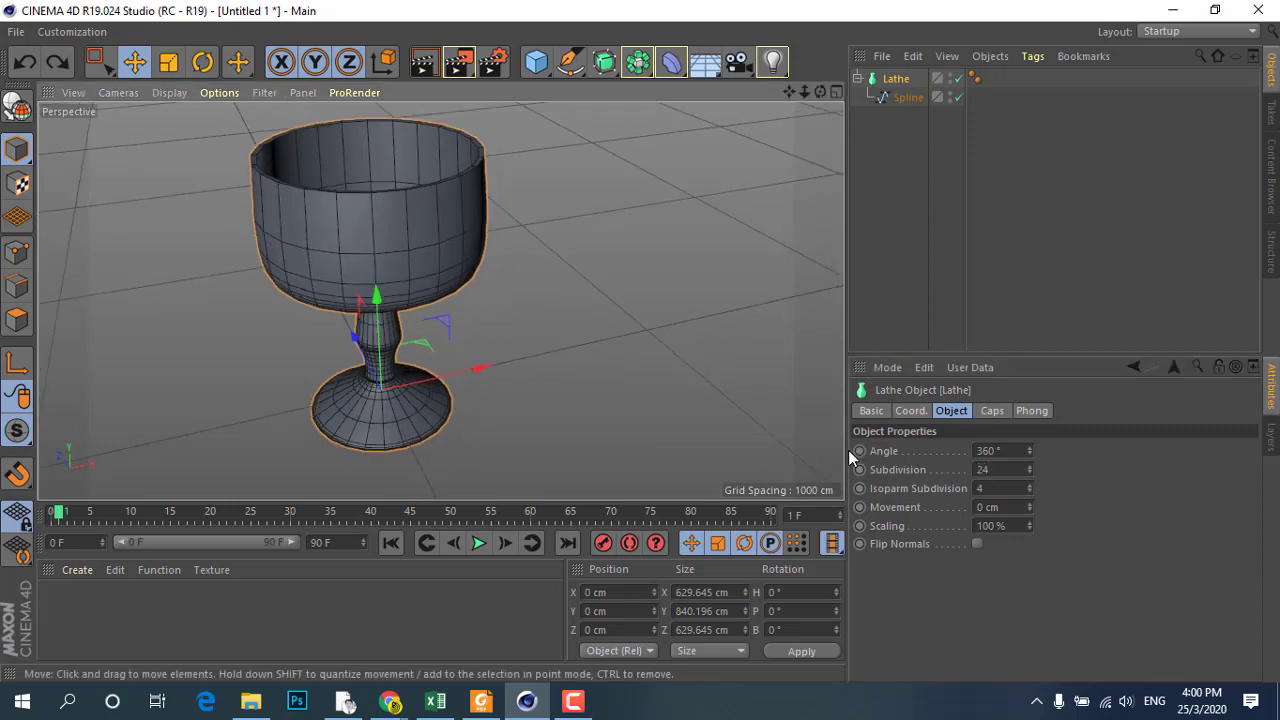
pyautogui.moveTo(1030, 470); pyautogui.dragTo(1060, 462)
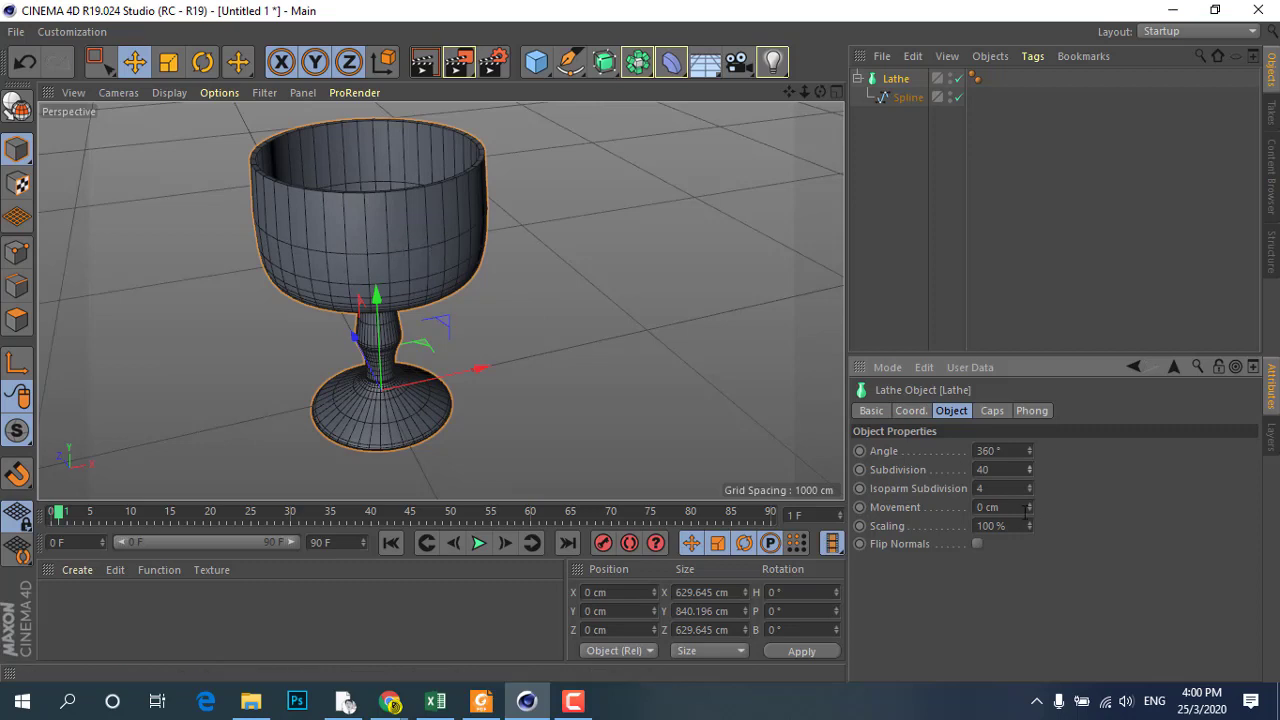
pyautogui.moveTo(1027, 471); pyautogui.dragTo(1027, 490)
pyautogui.write('30')
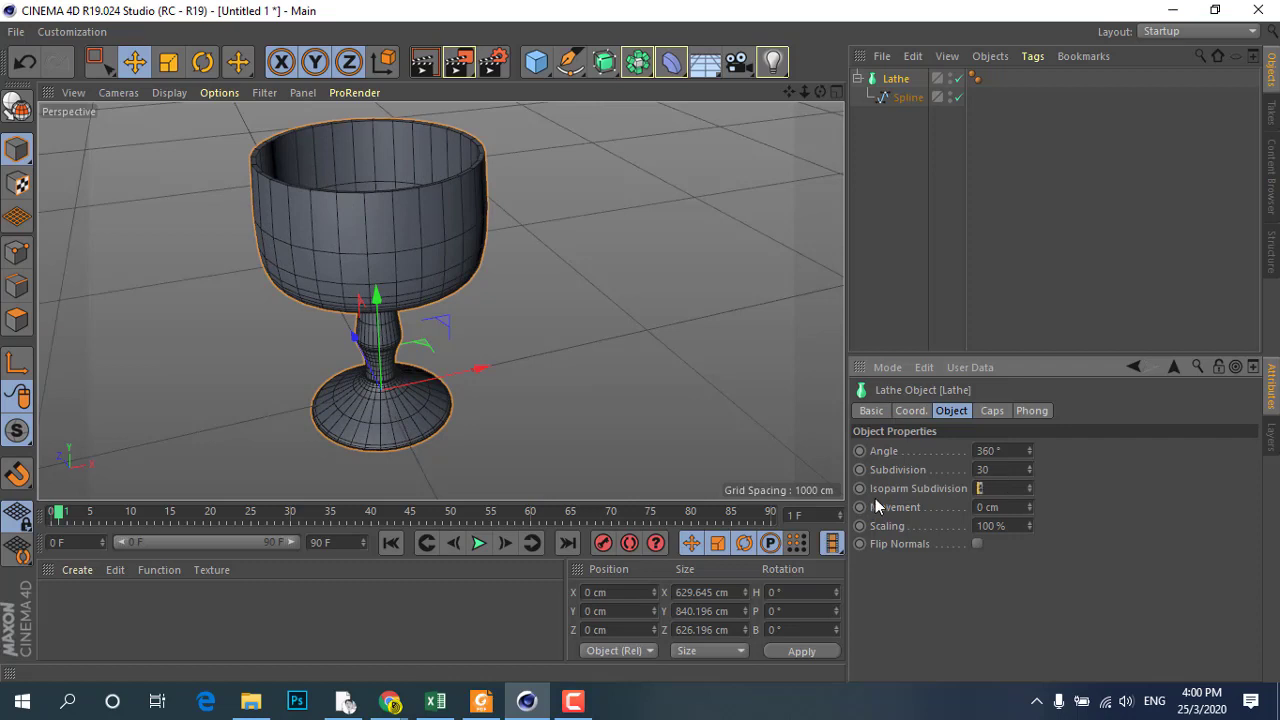
pyautogui.write('12')
pyautogui.press('Return')
pyautogui.moveTo(1030, 507)
pyautogui.mouseDown()
pyautogui.moveTo(1030, 450)
pyautogui.moveTo(1045, 526)
pyautogui.mouseUp()
pyautogui.moveTo(1039, 524)
pyautogui.mouseDown()
pyautogui.moveTo(1039, 480)
pyautogui.moveTo(1030, 525)
pyautogui.mouseUp()
# - Make the lathe's end a Fillet Cap with 5 steps and an 18 cm radius
pyautogui.click(986, 411)
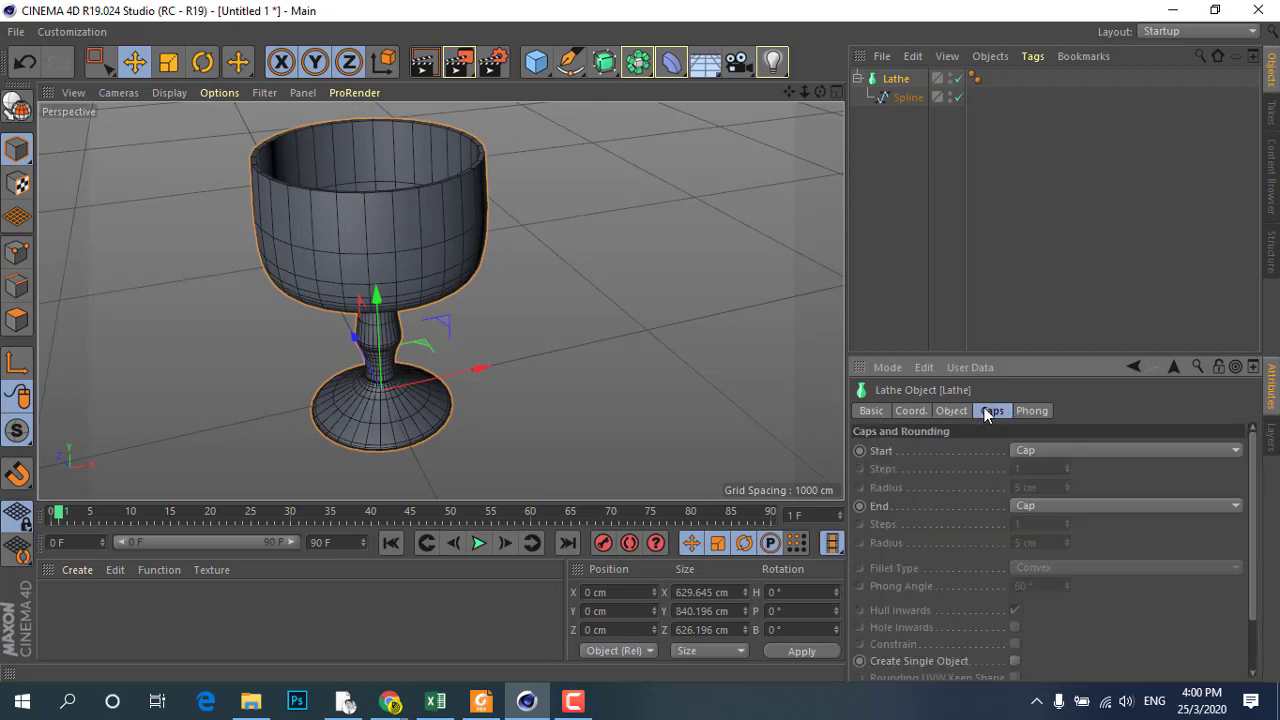
pyautogui.click(1049, 503)
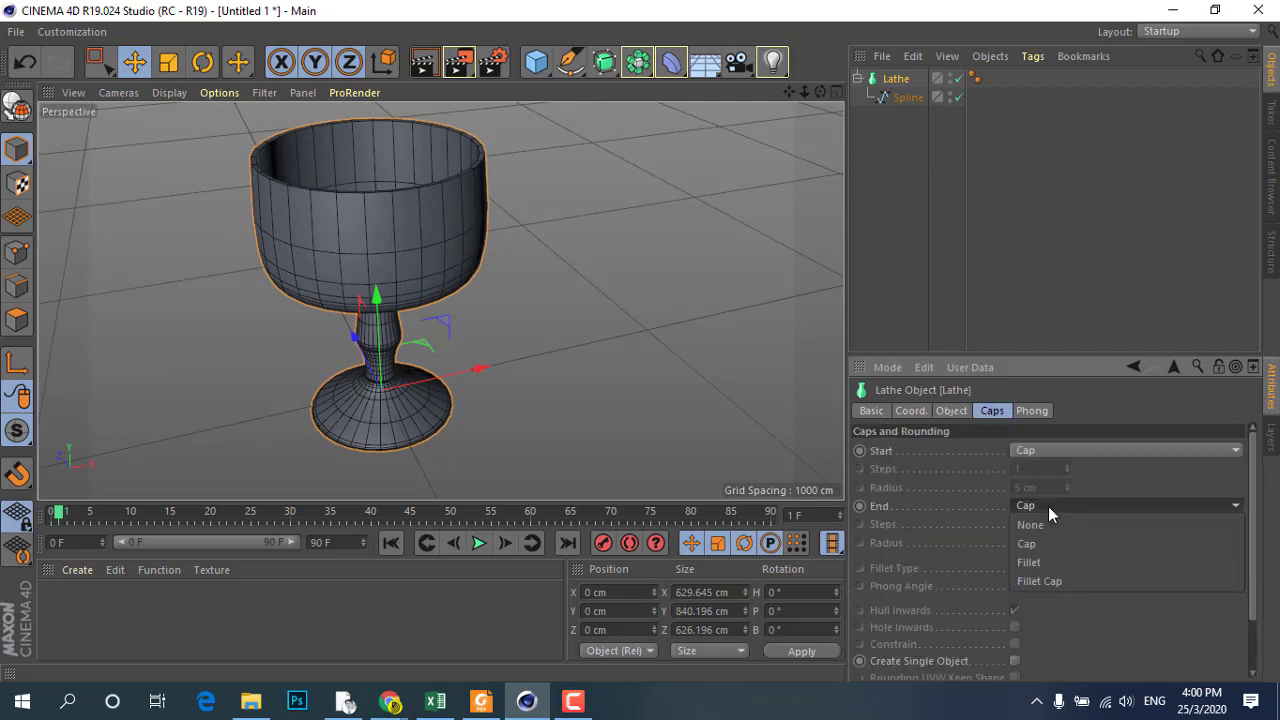
pyautogui.click(1056, 580)
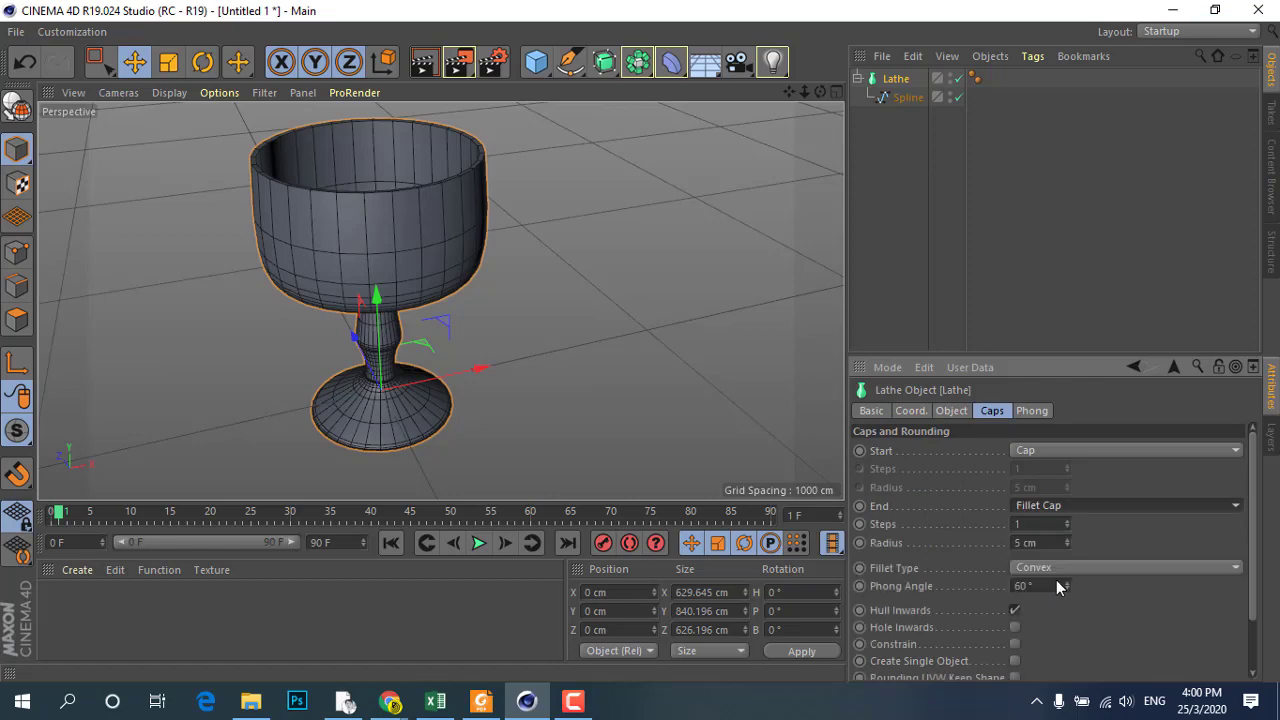
pyautogui.scroll(2, 372, 455)
pyautogui.scroll(3, 372, 455)
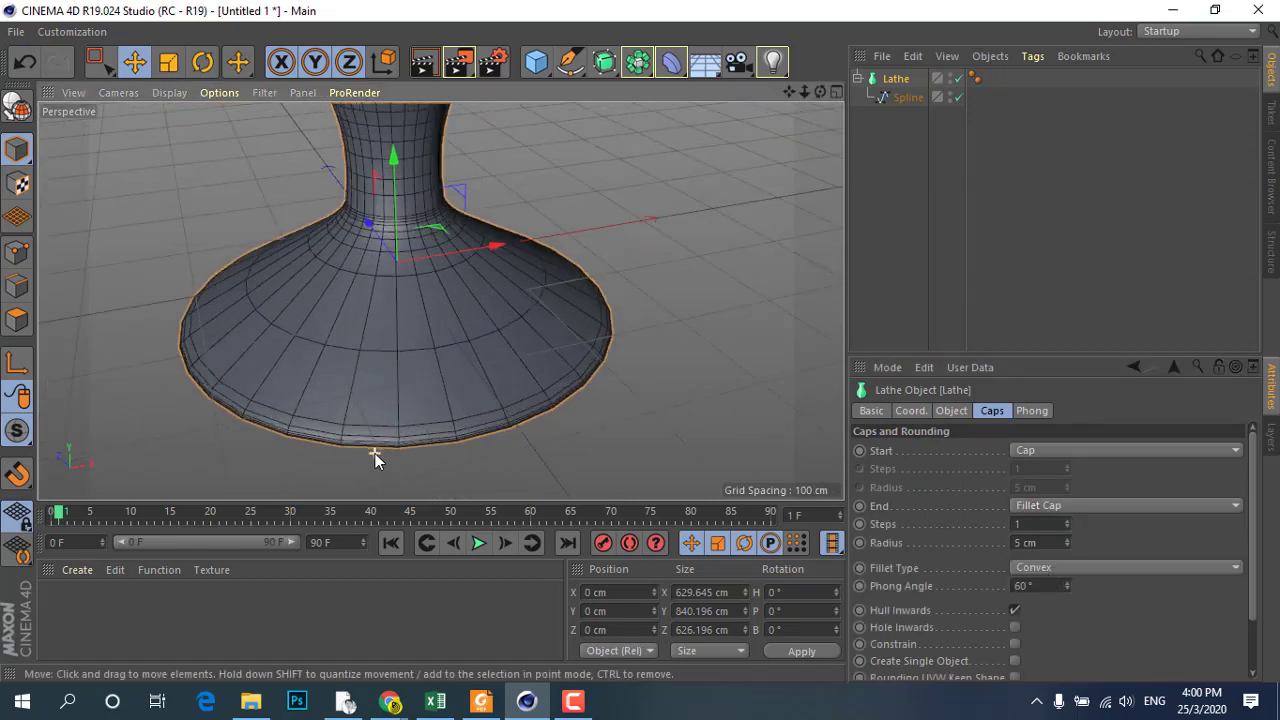
pyautogui.scroll(2, 390, 450)
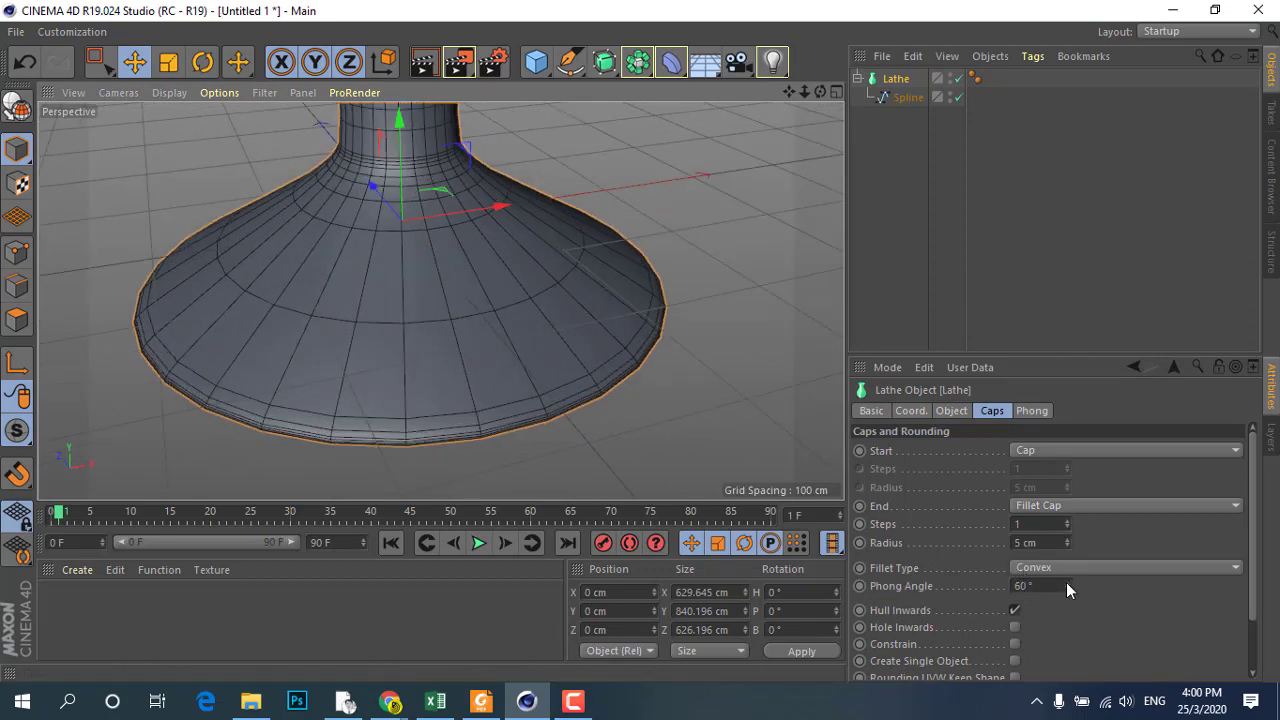
pyautogui.doubleClick(1058, 524)
pyautogui.write('6')
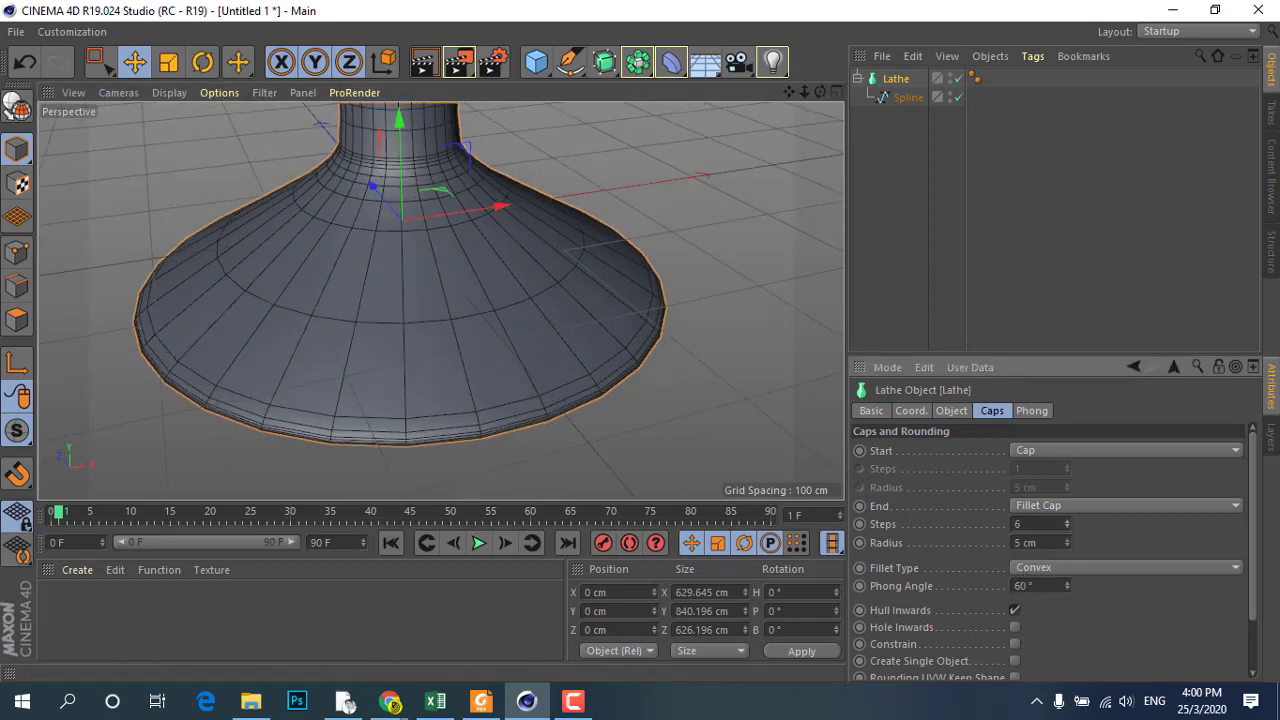
pyautogui.write('5')
pyautogui.press('Return')
pyautogui.moveTo(1068, 542); pyautogui.dragTo(1068, 520)
pyautogui.scroll(-3, 453, 416)
pyautogui.moveTo(453, 416)
pyautogui.keyDown('alt'); pyautogui.mouseDown()
pyautogui.moveTo(474, 225)
pyautogui.moveTo(504, 575)
pyautogui.moveTo(475, 265)
pyautogui.moveTo(414, 413)
pyautogui.mouseUp(); pyautogui.keyUp('alt')
pyautogui.scroll(3, 475, 265)
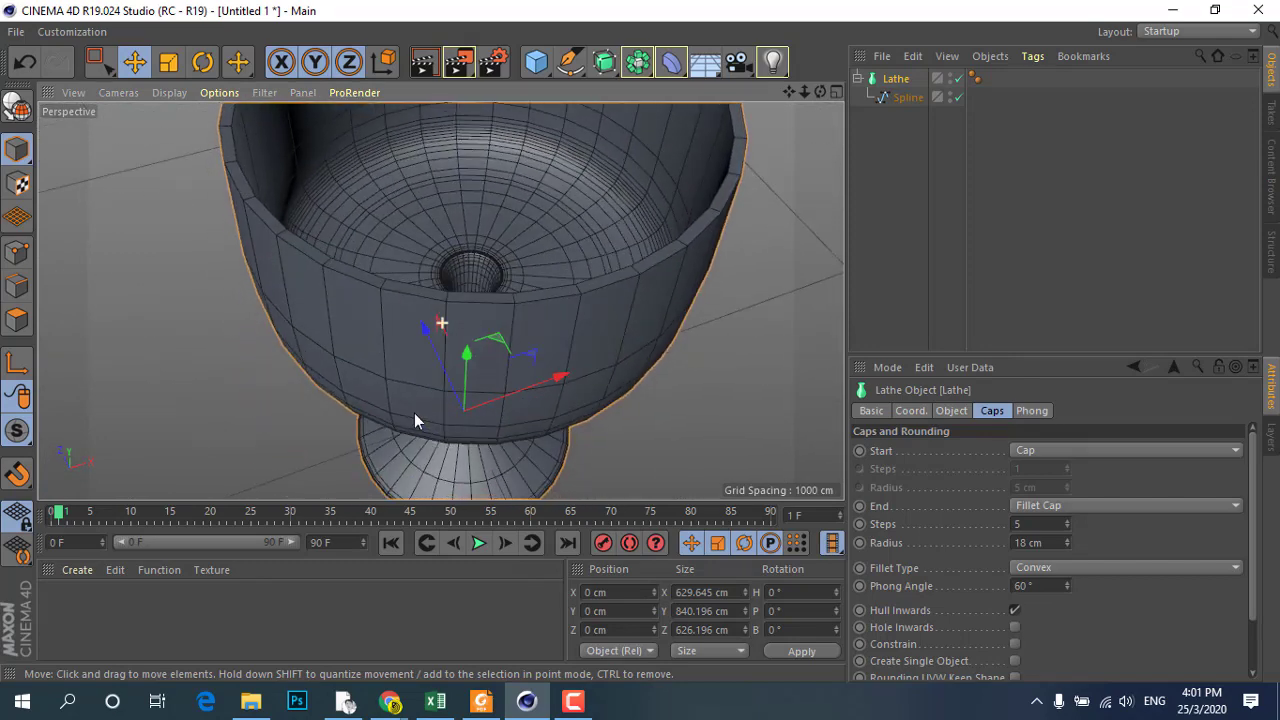
# - Set the start to Fillet Cap after trying Cap and Fillet, and adjust its steps
pyautogui.click(1034, 449)
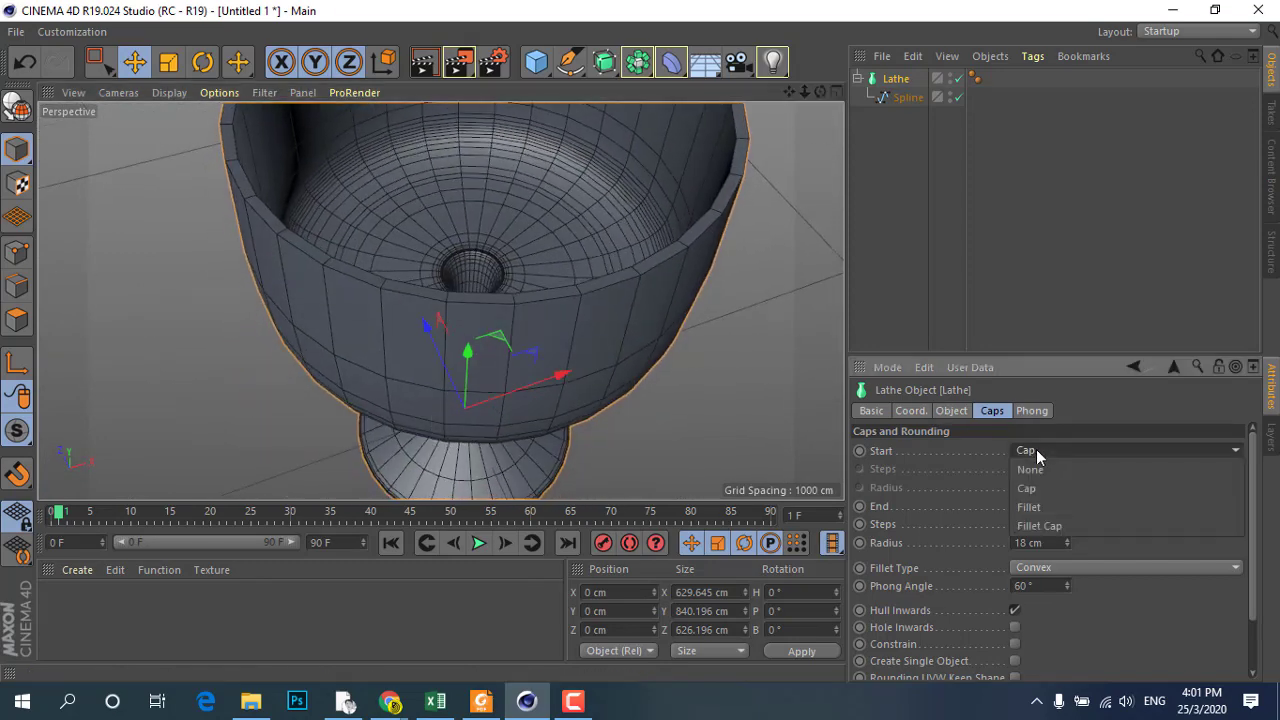
pyautogui.click(1049, 521)
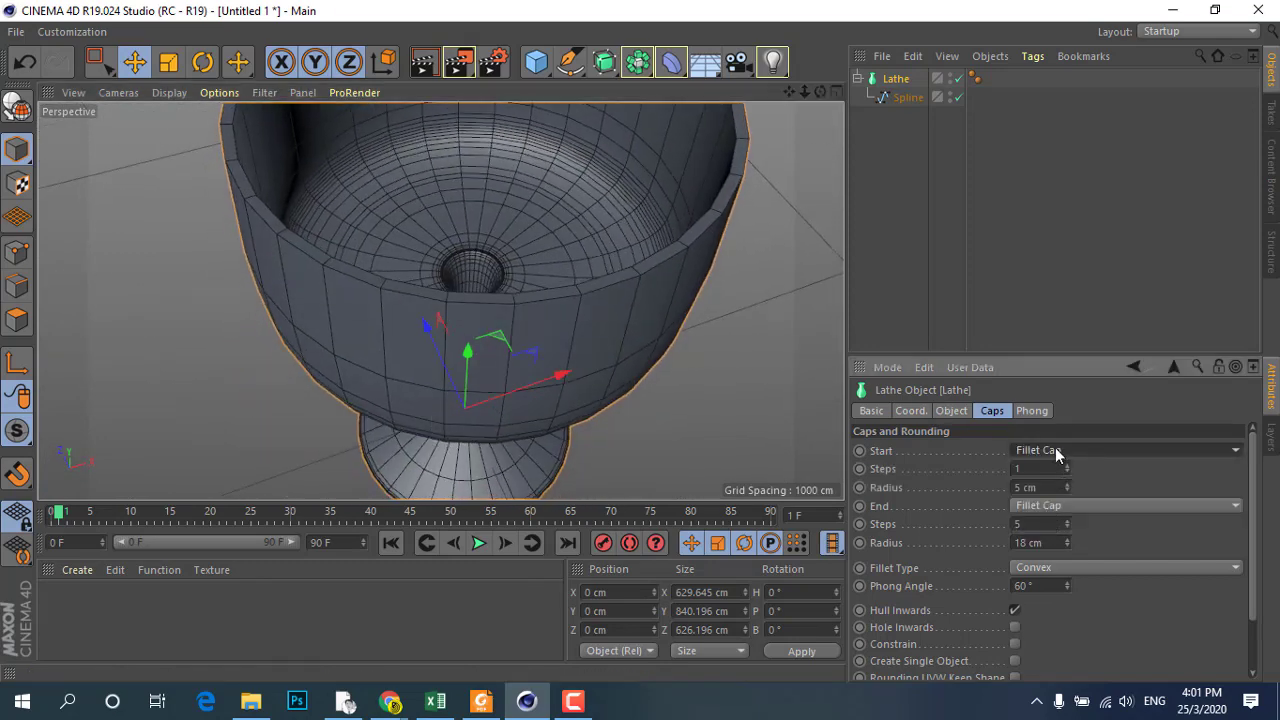
pyautogui.click(1055, 450)
pyautogui.click(1030, 488)
pyautogui.click(1058, 449)
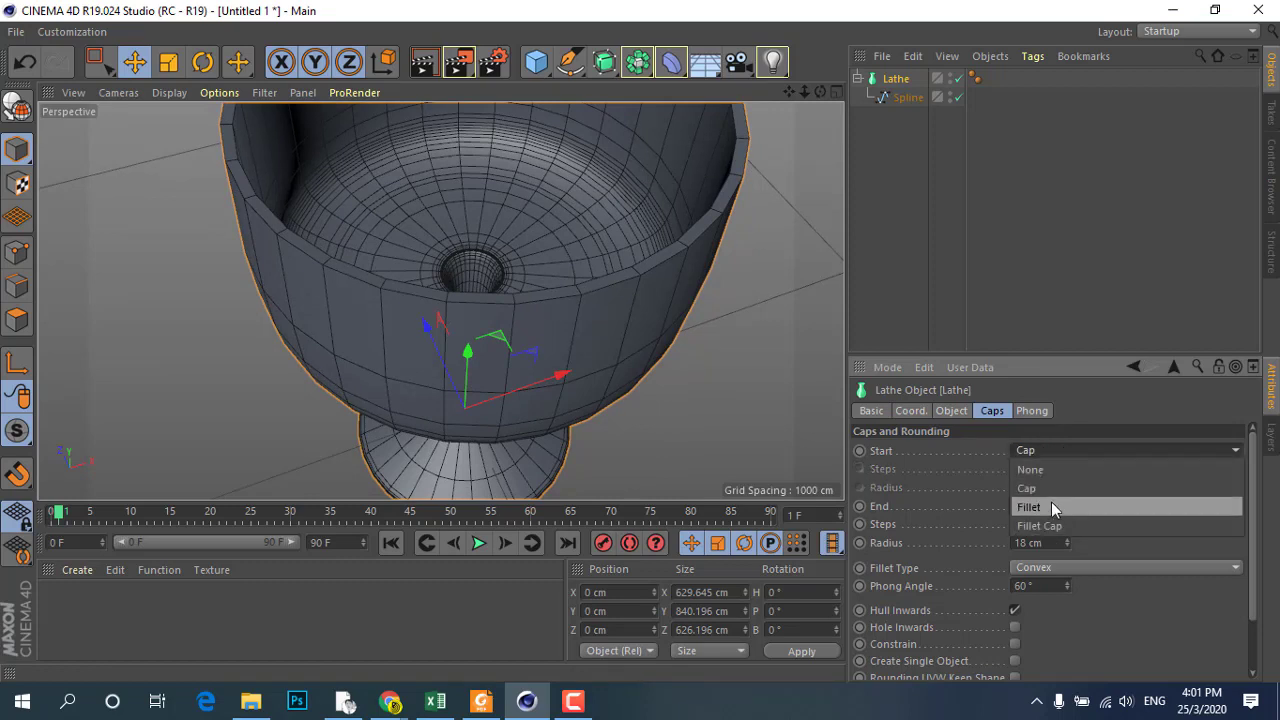
pyautogui.click(1051, 508)
pyautogui.click(1056, 450)
pyautogui.click(1050, 520)
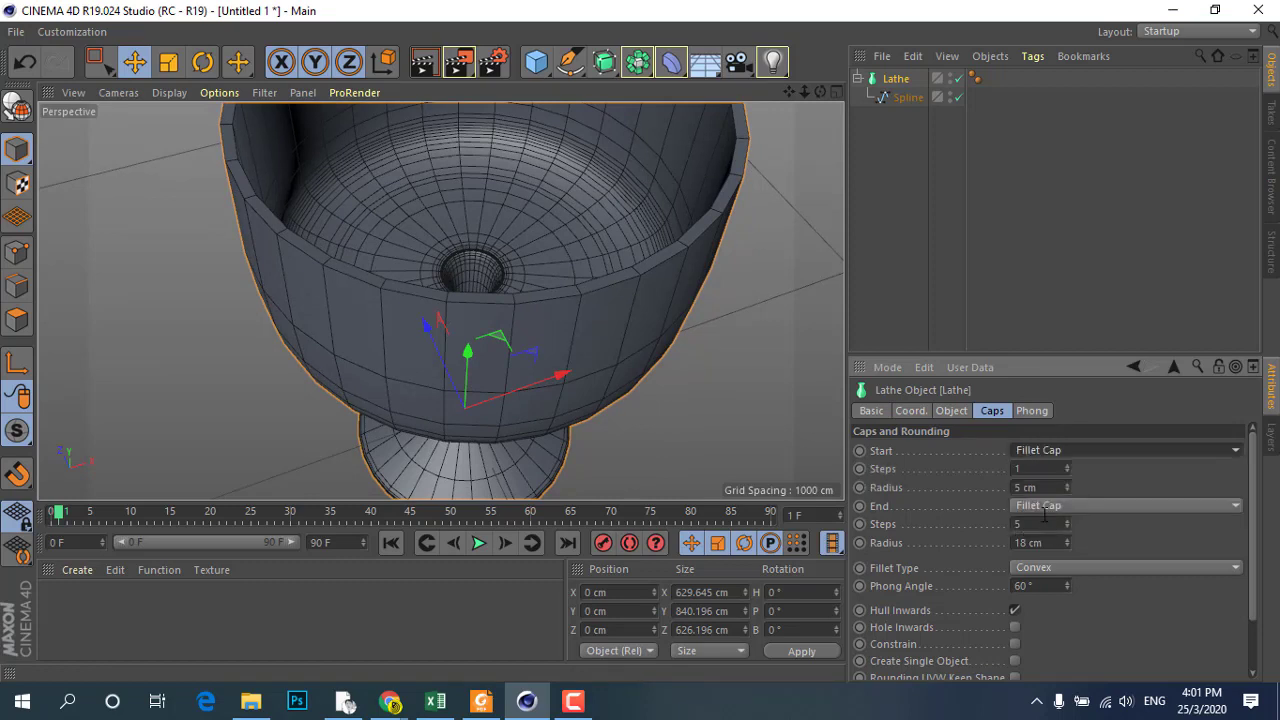
pyautogui.moveTo(1068, 470); pyautogui.dragTo(1080, 466)
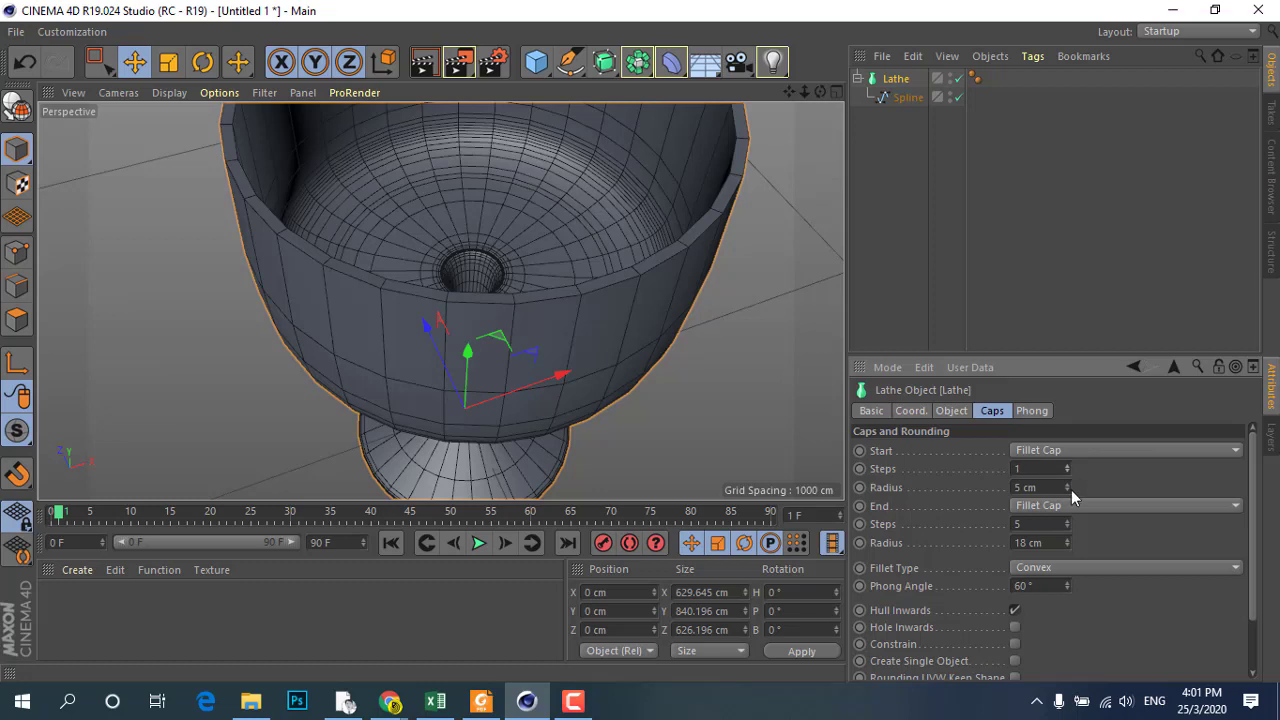
# - Keep the cap mesh type as Triangles and return to object properties
pyautogui.scroll(-2, 921, 492)
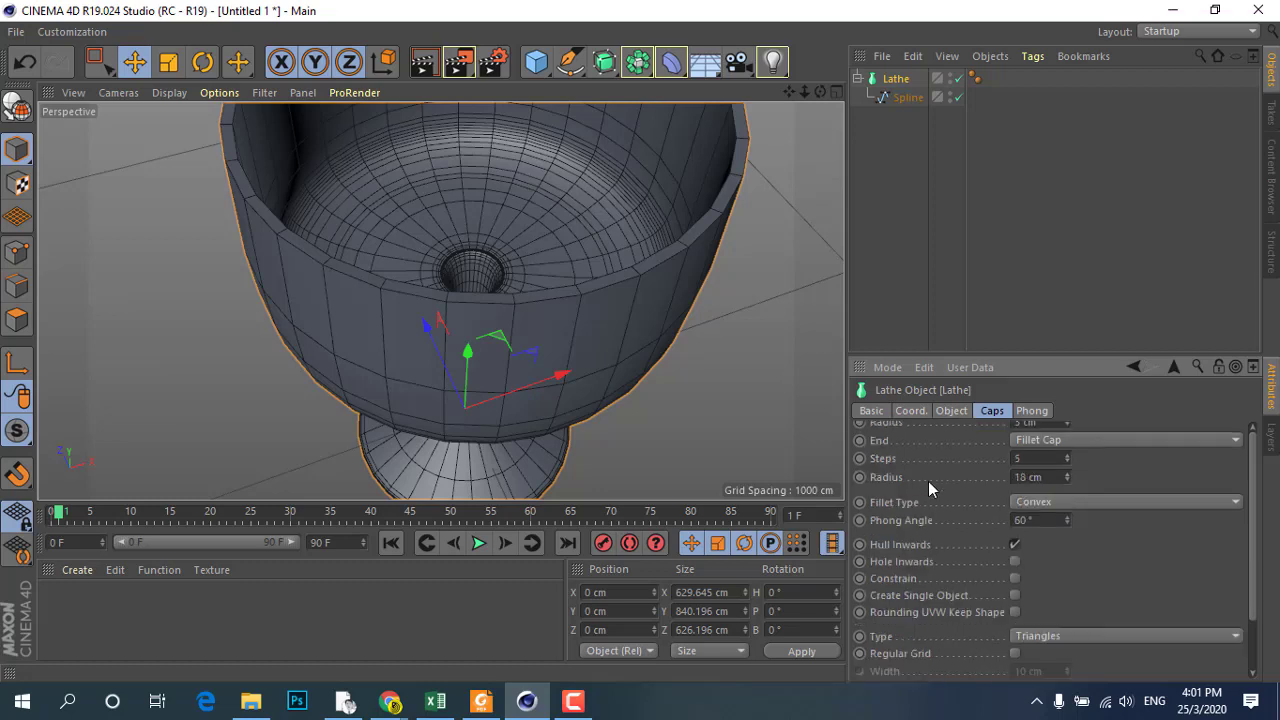
pyautogui.click(1060, 636)
pyautogui.click(1122, 521)
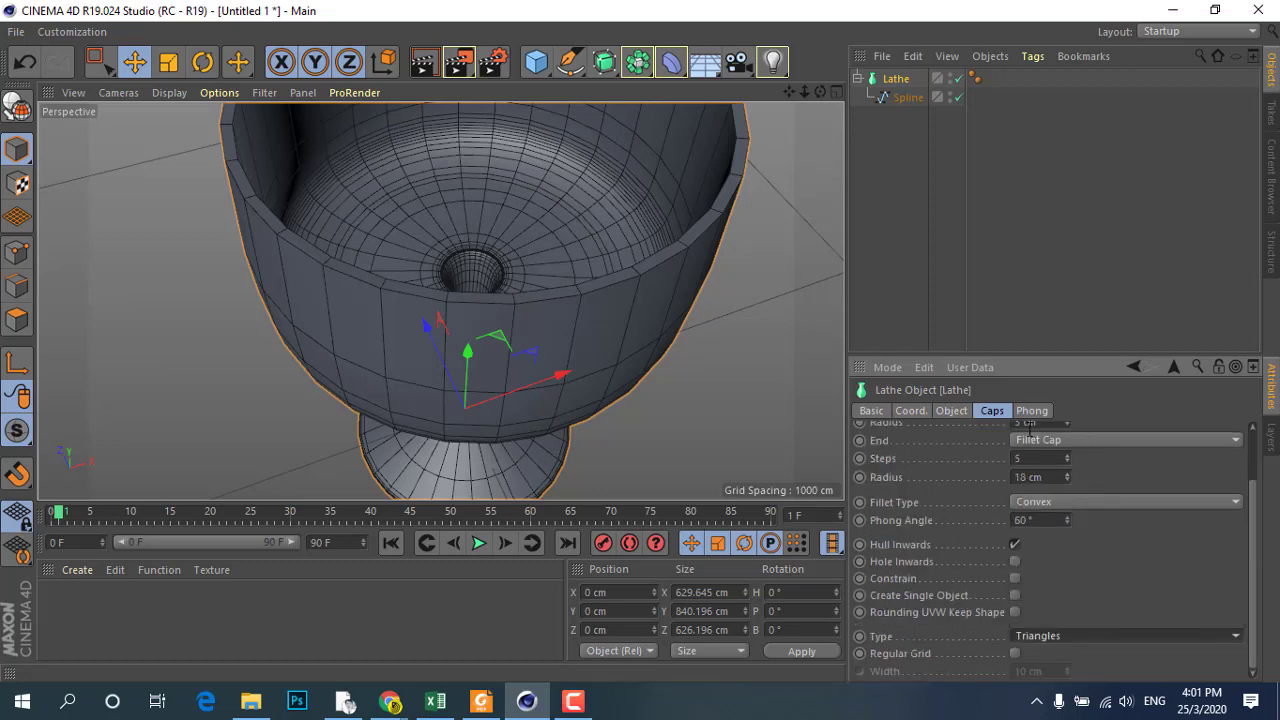
pyautogui.click(950, 411)
# - Raise the lathe subdivision to 33 and reframe the whole goblet
pyautogui.moveTo(1029, 470); pyautogui.dragTo(1035, 466)
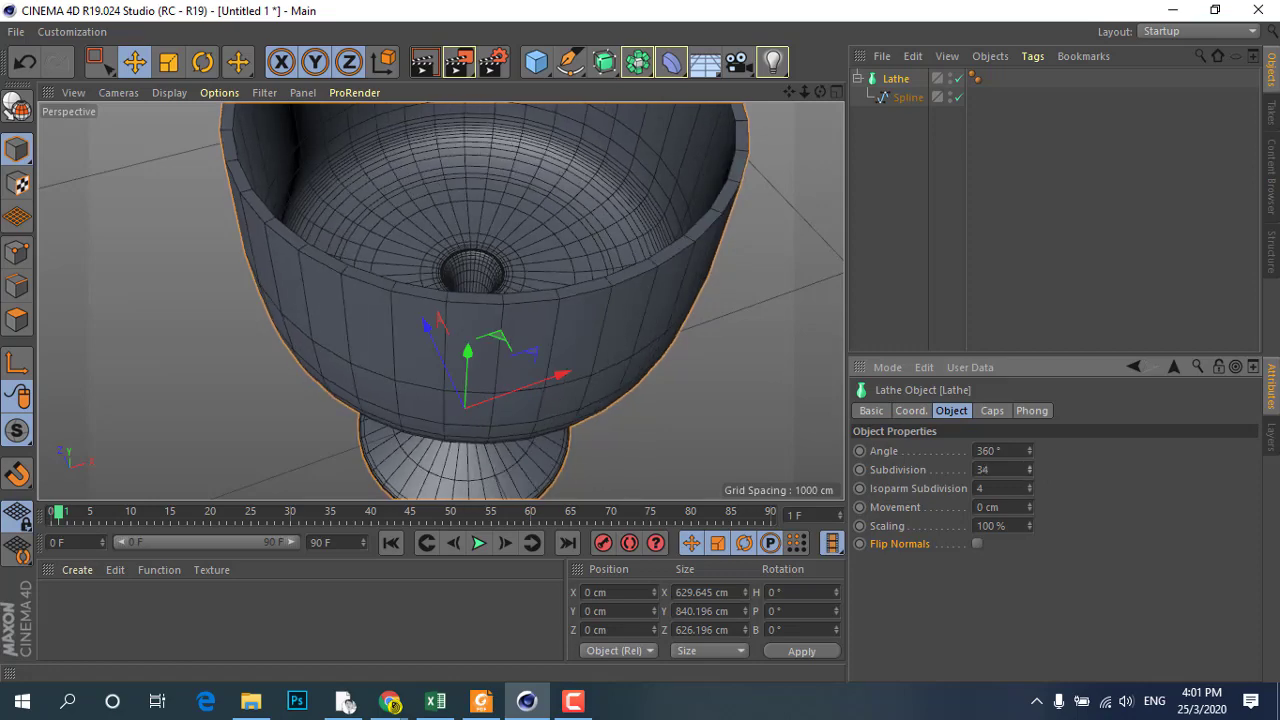
pyautogui.keyDown('alt'); pyautogui.moveTo(593, 326); pyautogui.dragTo(574, 330); pyautogui.keyUp('alt')
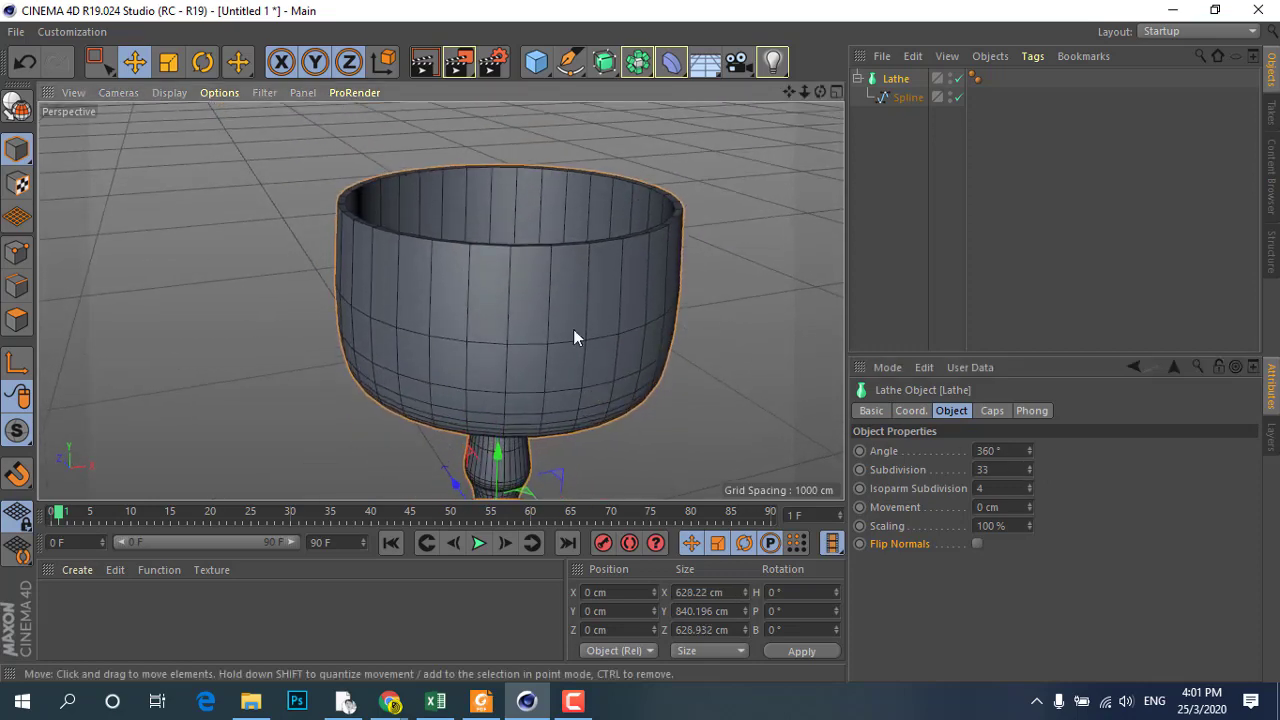
pyautogui.keyDown('alt'); pyautogui.moveTo(427, 233); pyautogui.dragTo(446, 271, button='right'); pyautogui.keyUp('alt')
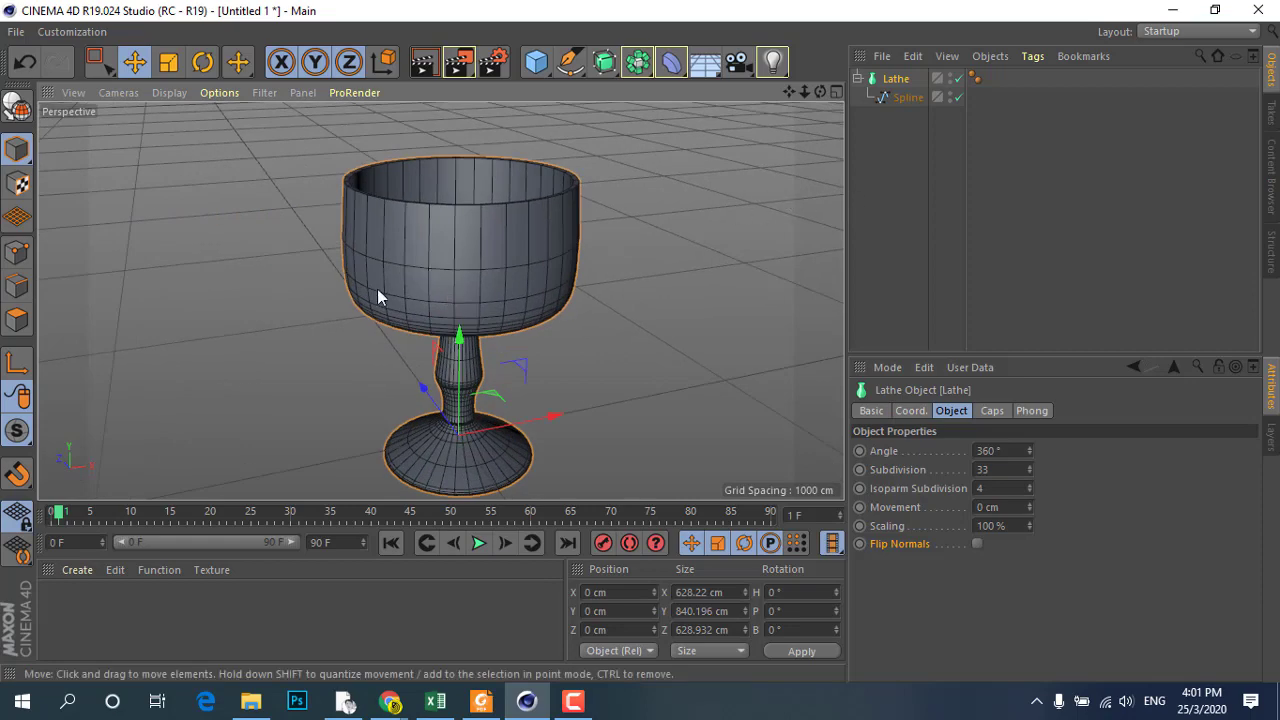
pyautogui.scroll(-2, 377, 289)
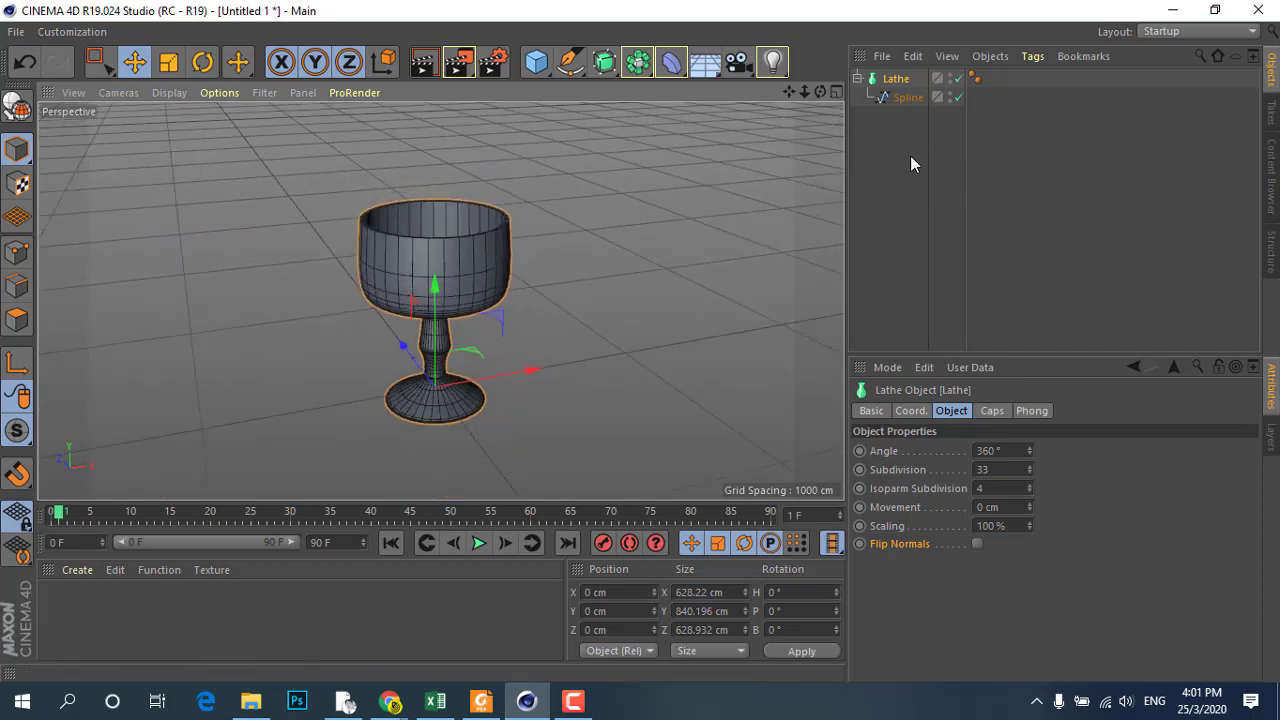
# - Maximize the Front view and drag the profile Spline out from under the Lathe
pyautogui.click(907, 98)
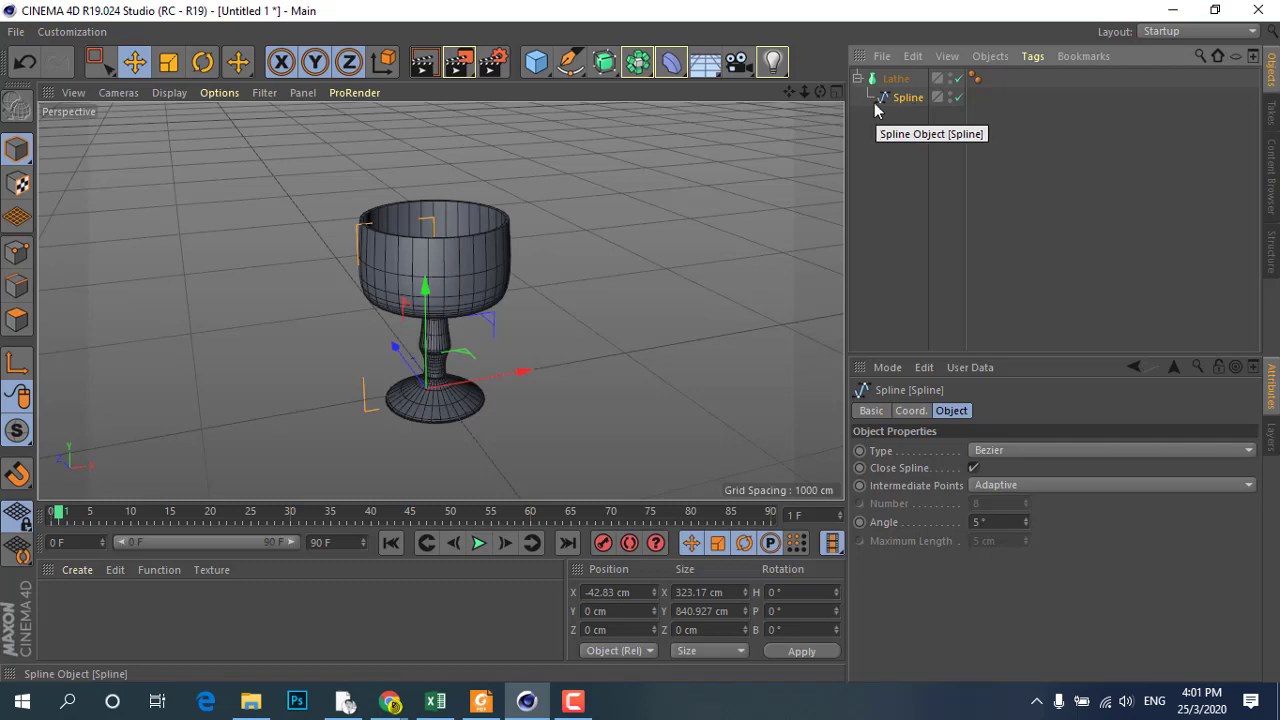
pyautogui.middleClick(587, 242)
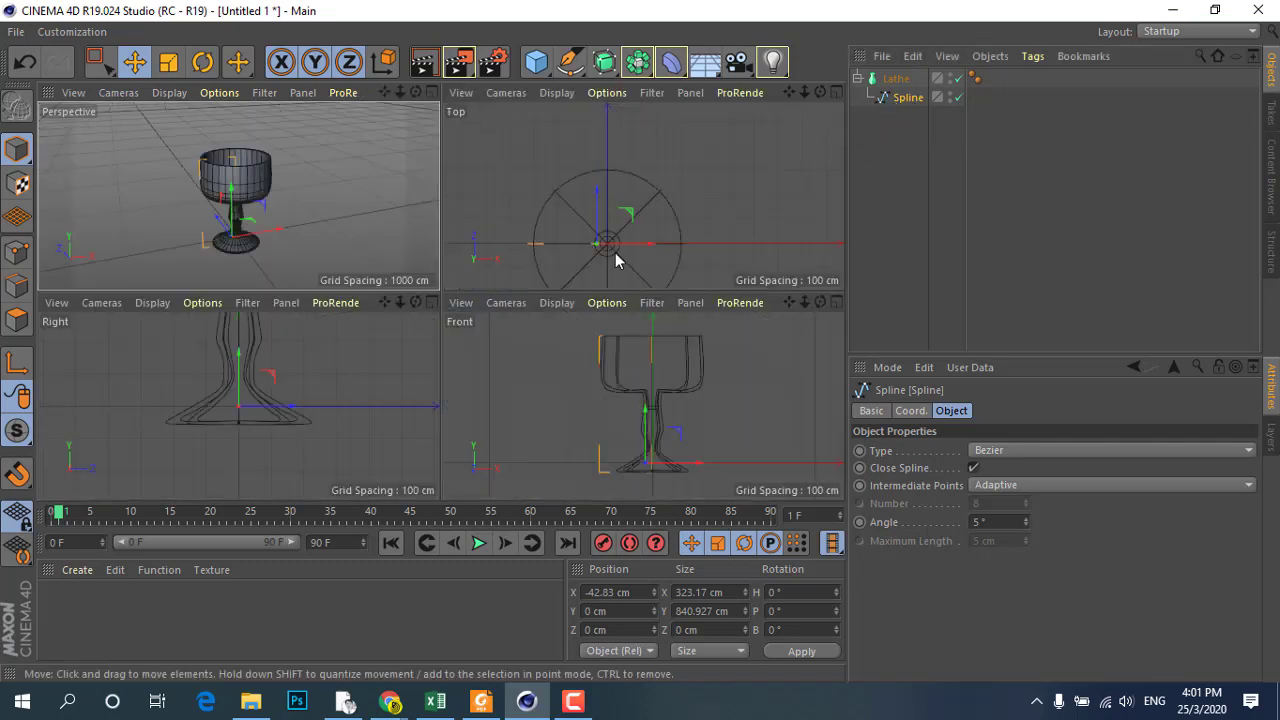
pyautogui.middleClick(630, 402)
pyautogui.scroll(-3, 493, 371)
pyautogui.scroll(3, 457, 300)
pyautogui.scroll(-3, 467, 325)
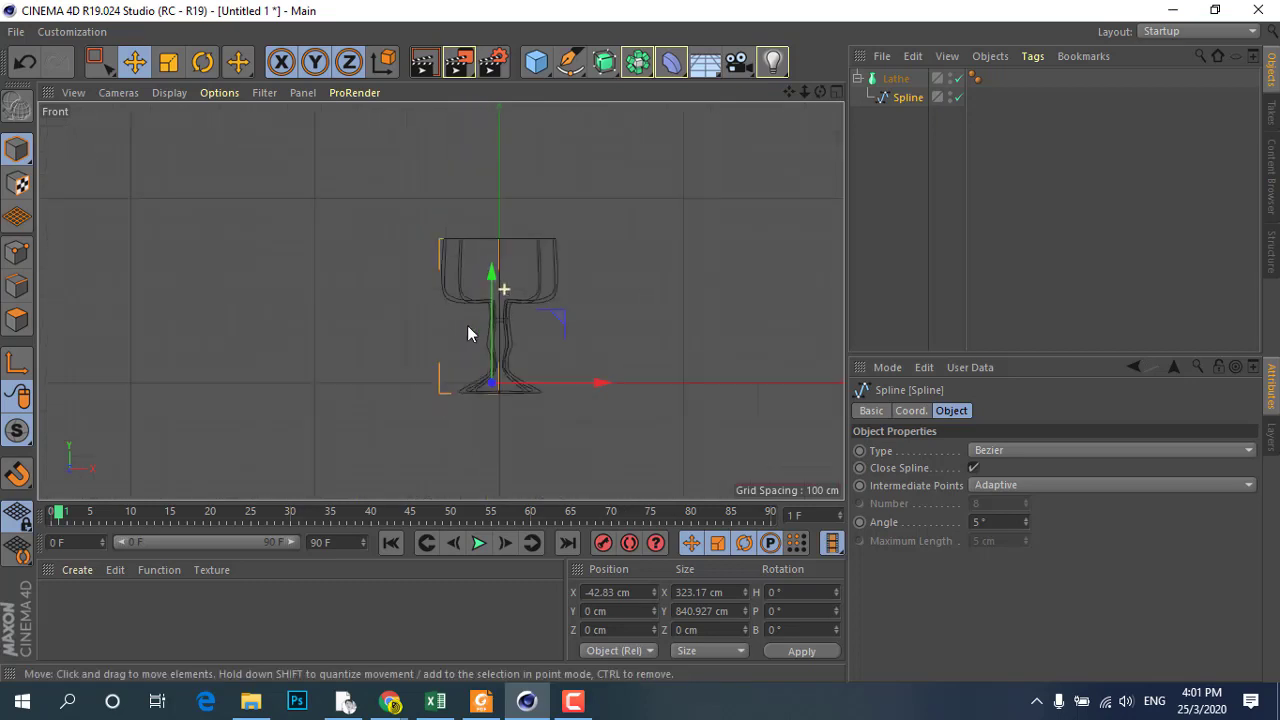
pyautogui.scroll(3, 467, 325)
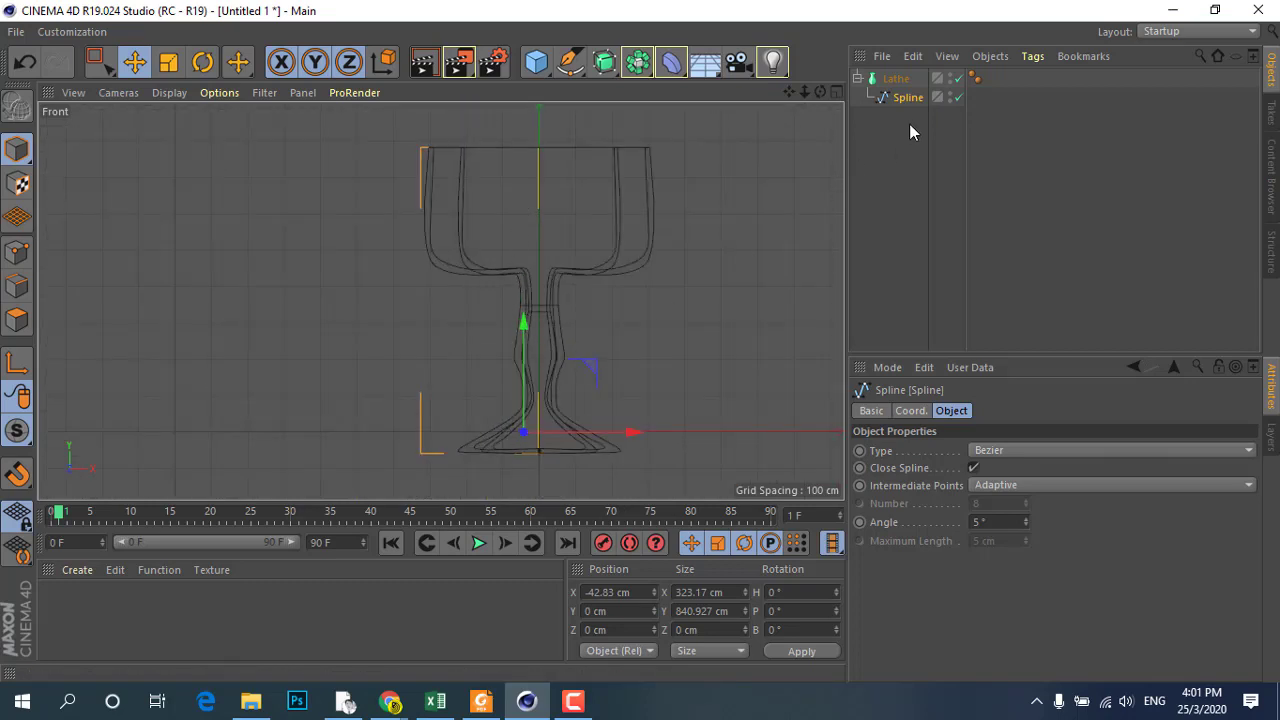
pyautogui.moveTo(905, 99); pyautogui.dragTo(889, 173)
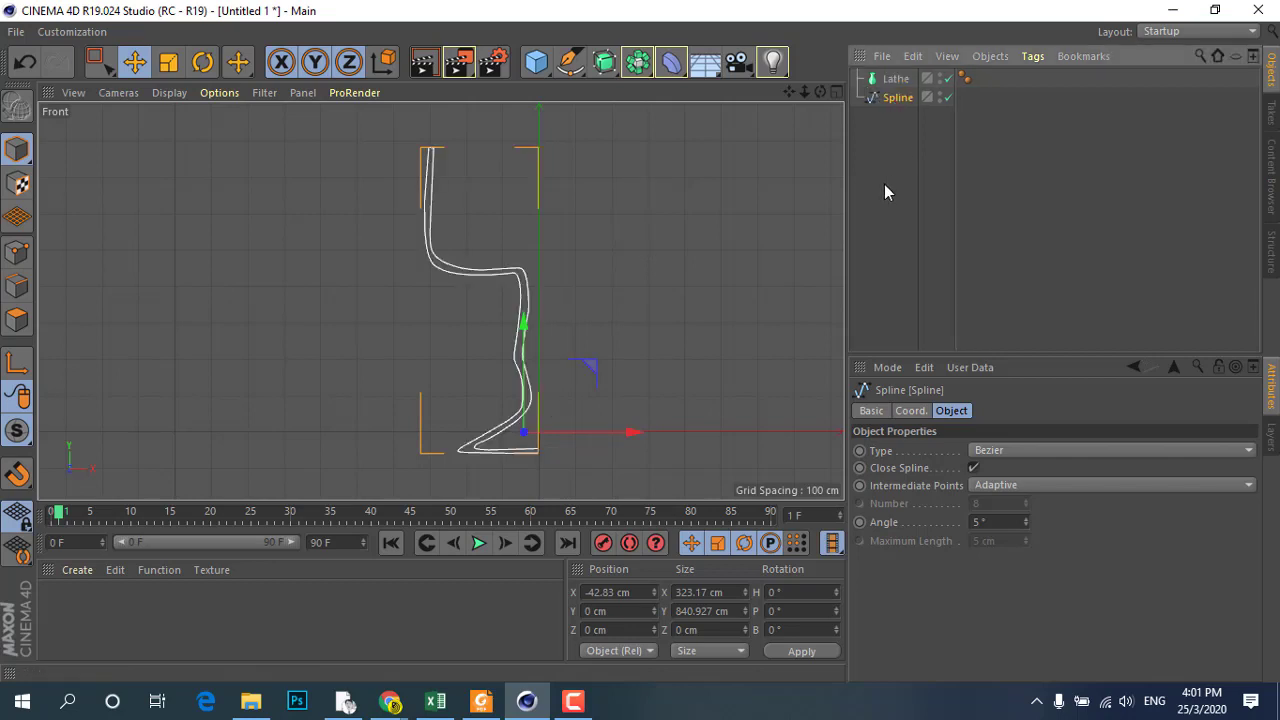
pyautogui.scroll(3, 461, 167)
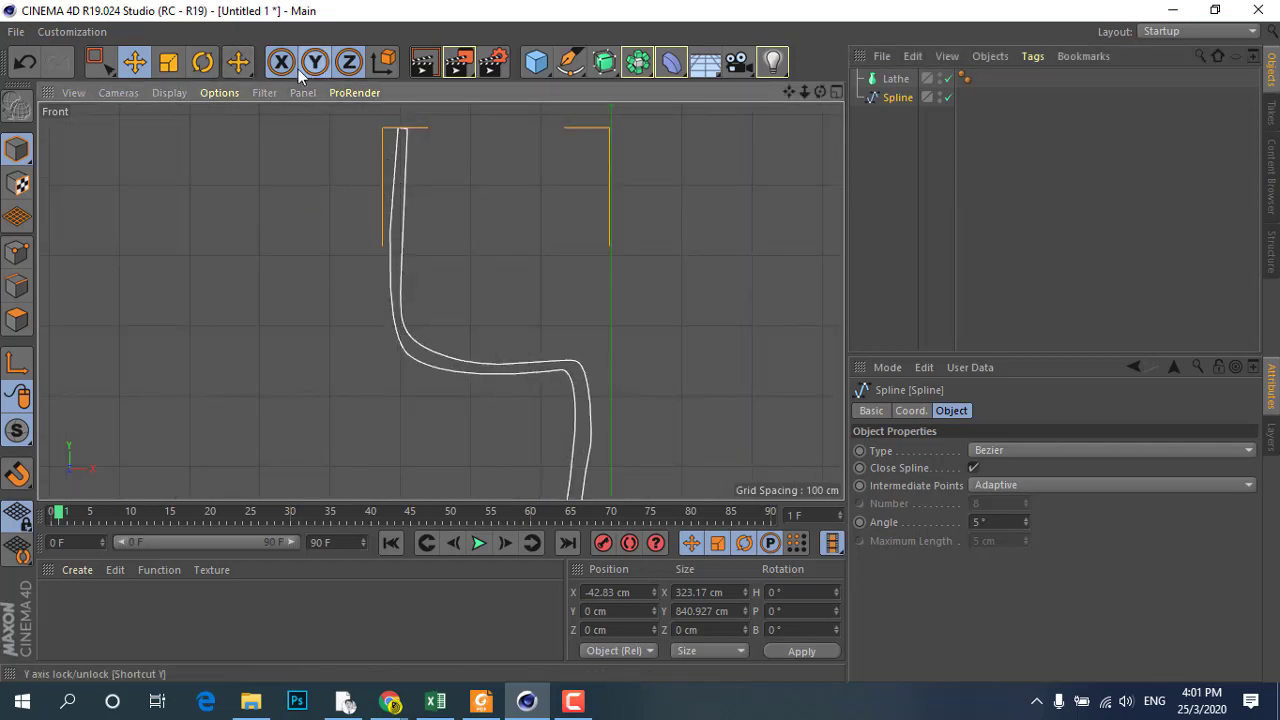
# - Switch to the Pen tool to edit the profile spline's points
pyautogui.click(238, 66)
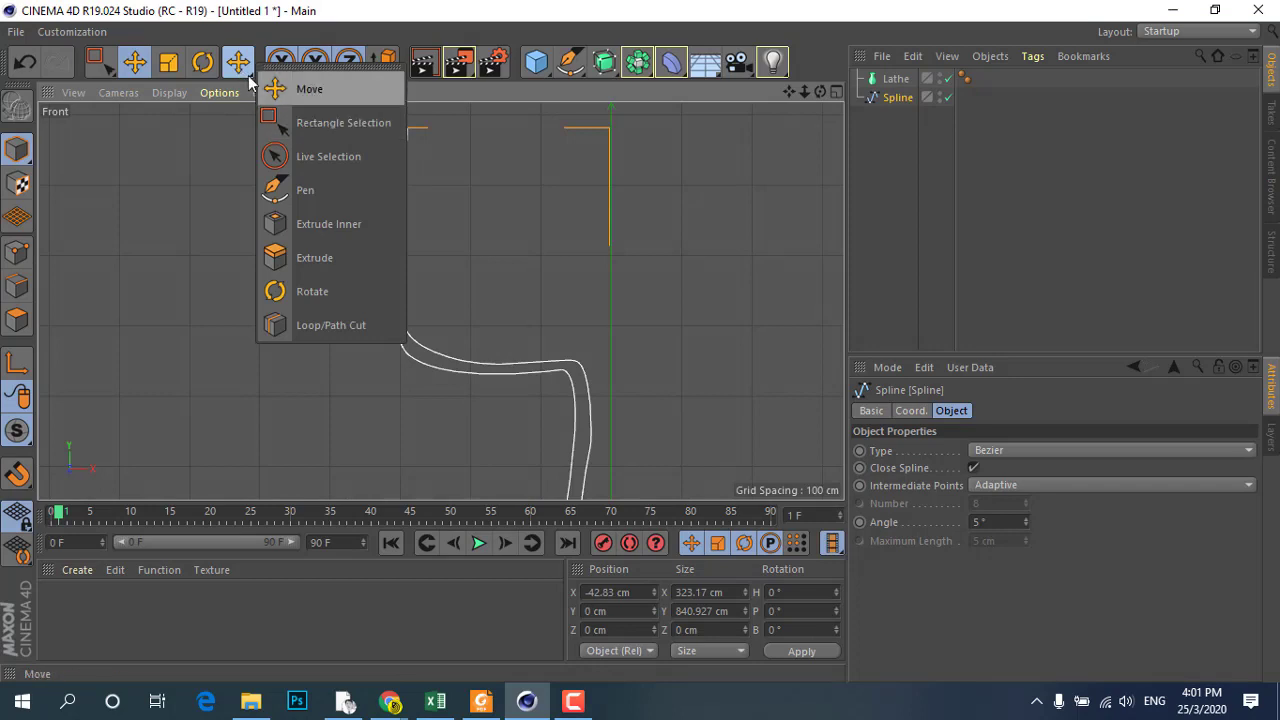
pyautogui.click(306, 197)
pyautogui.scroll(3, 414, 186)
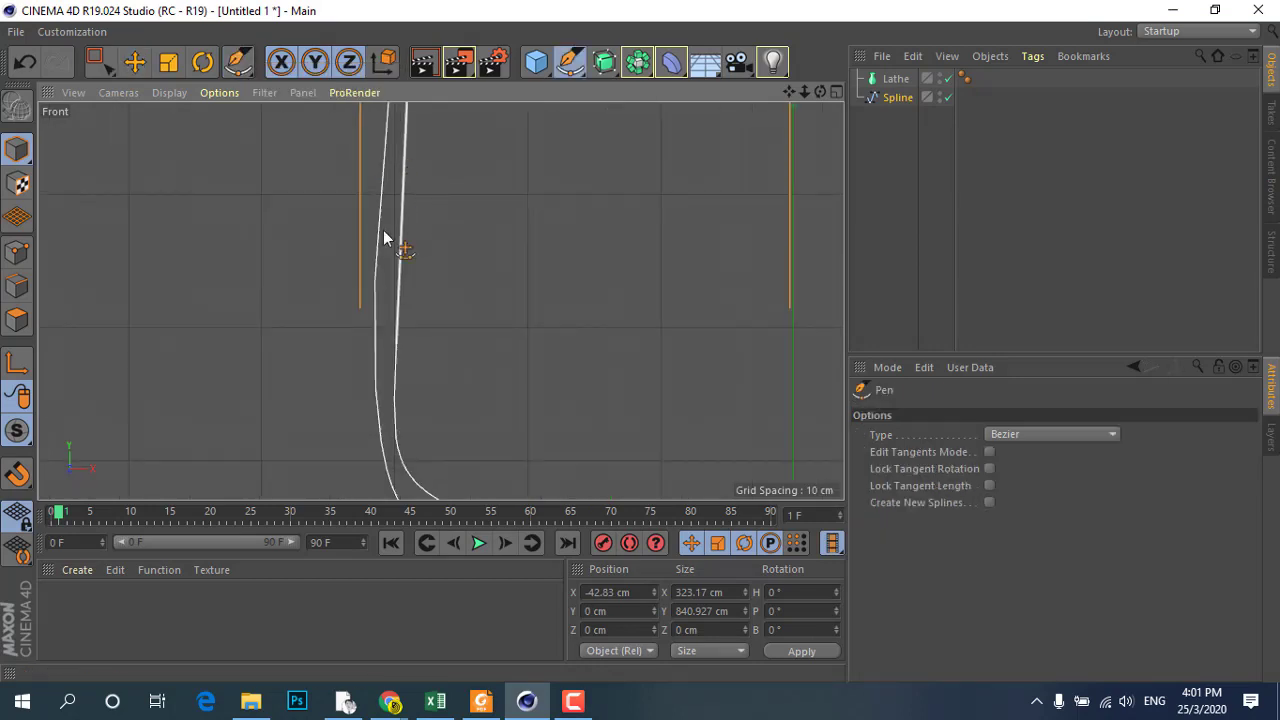
pyautogui.scroll(-2, 386, 234)
pyautogui.scroll(3, 372, 250)
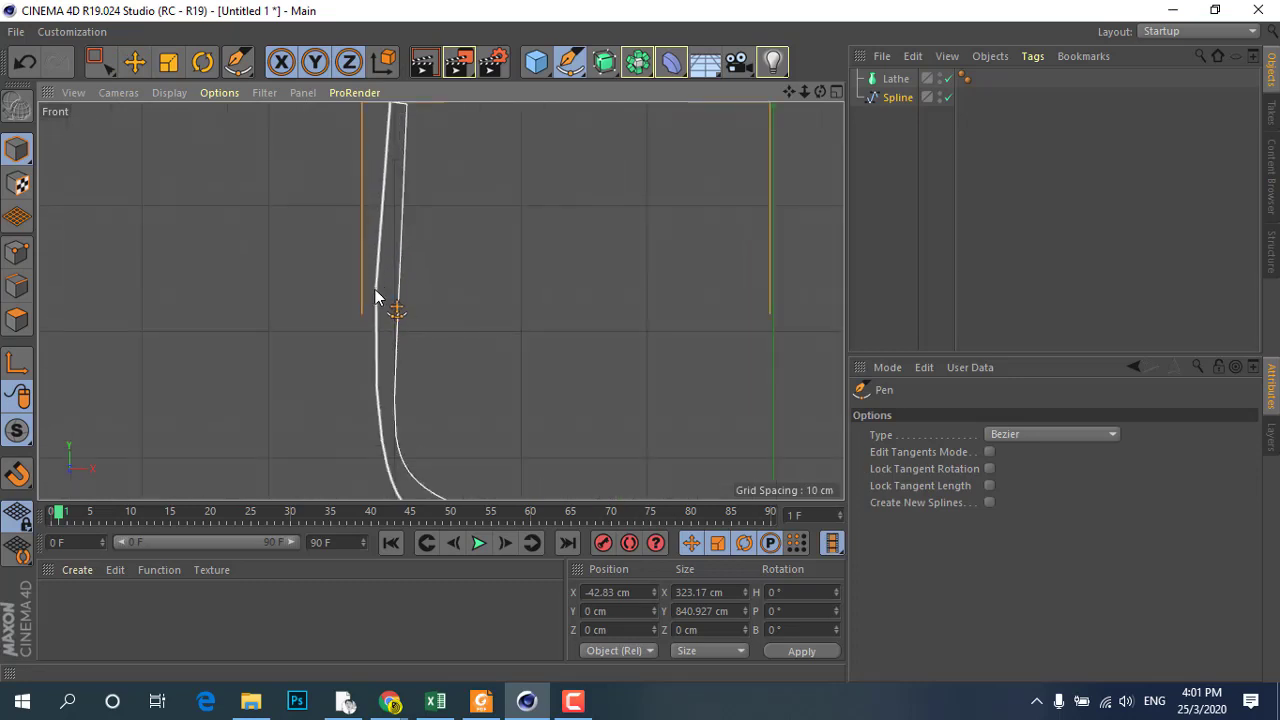
pyautogui.click(378, 309)
pyautogui.scroll(-1, 380, 298)
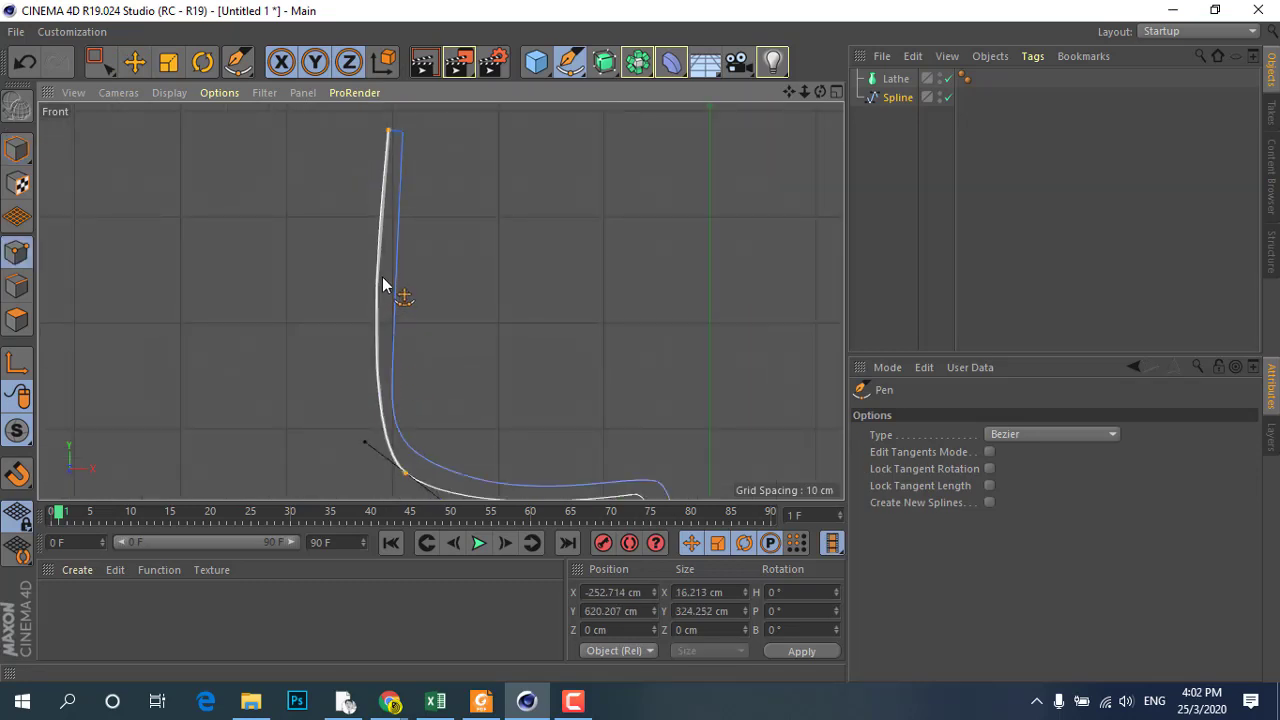
# - Reshape the upright section and lower bend, then undo the last bend adjustment
pyautogui.click(389, 132)
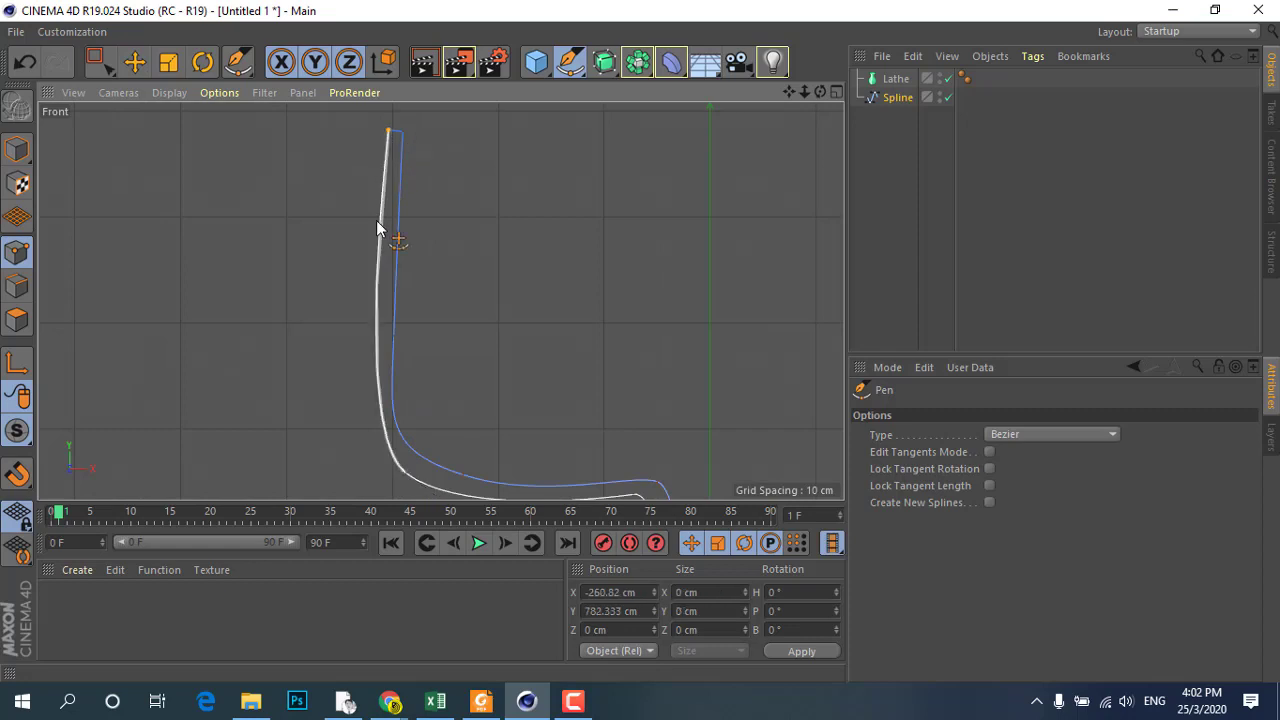
pyautogui.scroll(-2, 372, 343)
pyautogui.click(390, 409)
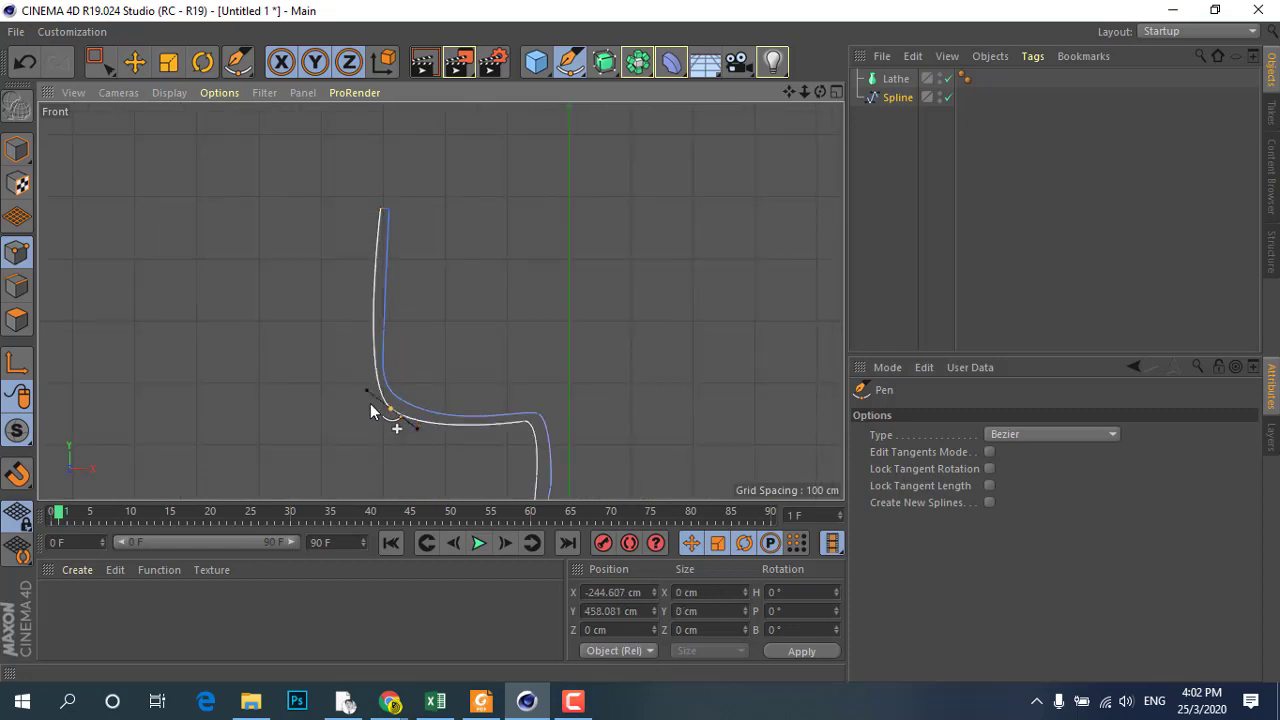
pyautogui.scroll(2, 383, 335)
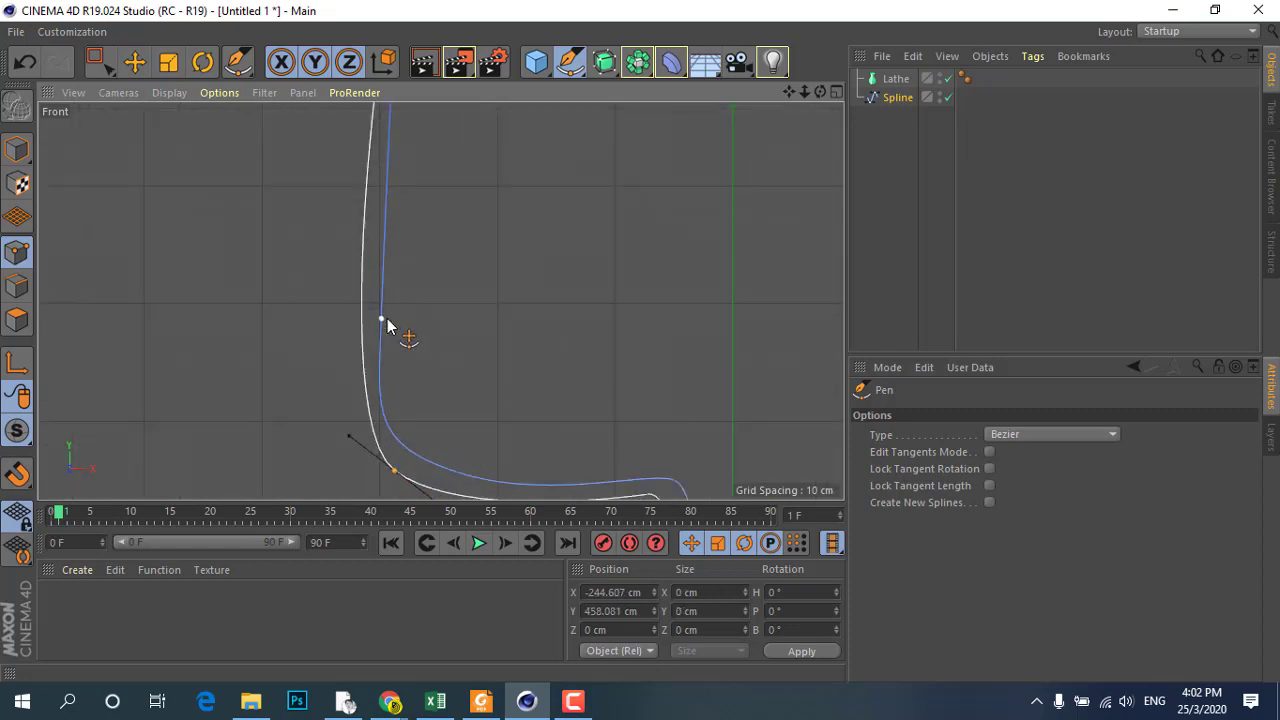
pyautogui.moveTo(380, 322); pyautogui.dragTo(394, 288)
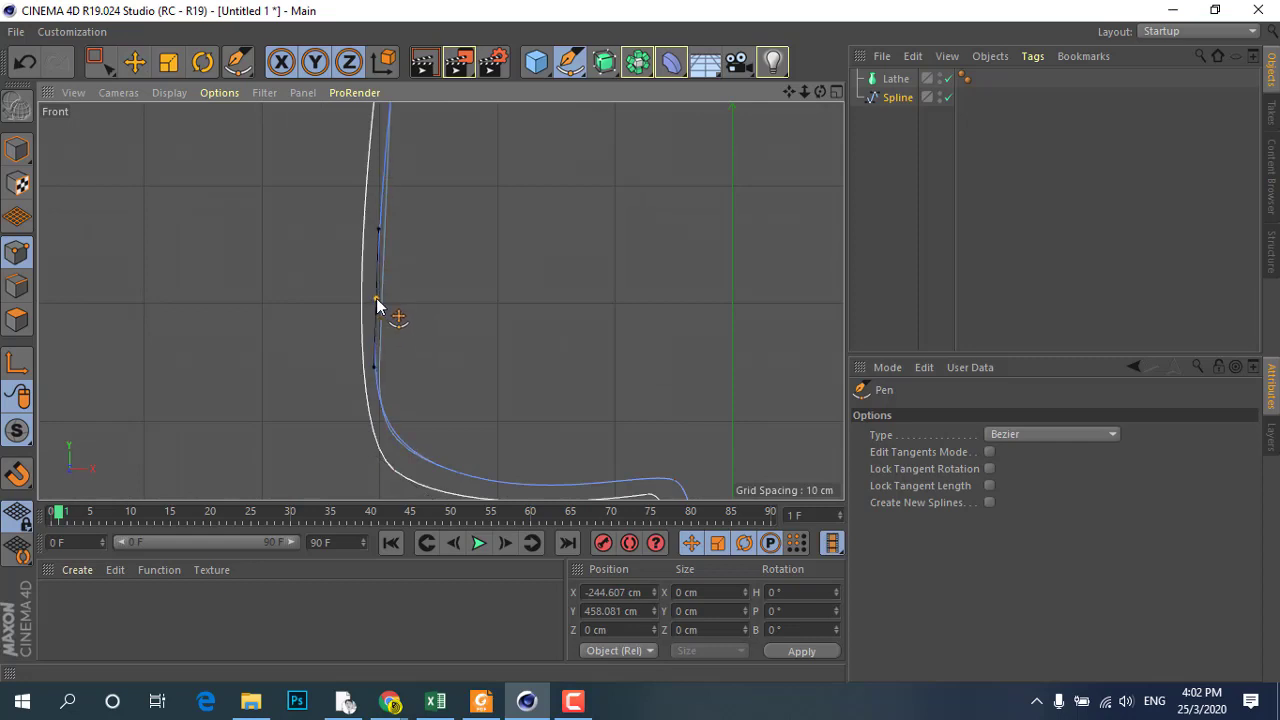
pyautogui.scroll(-2, 394, 288)
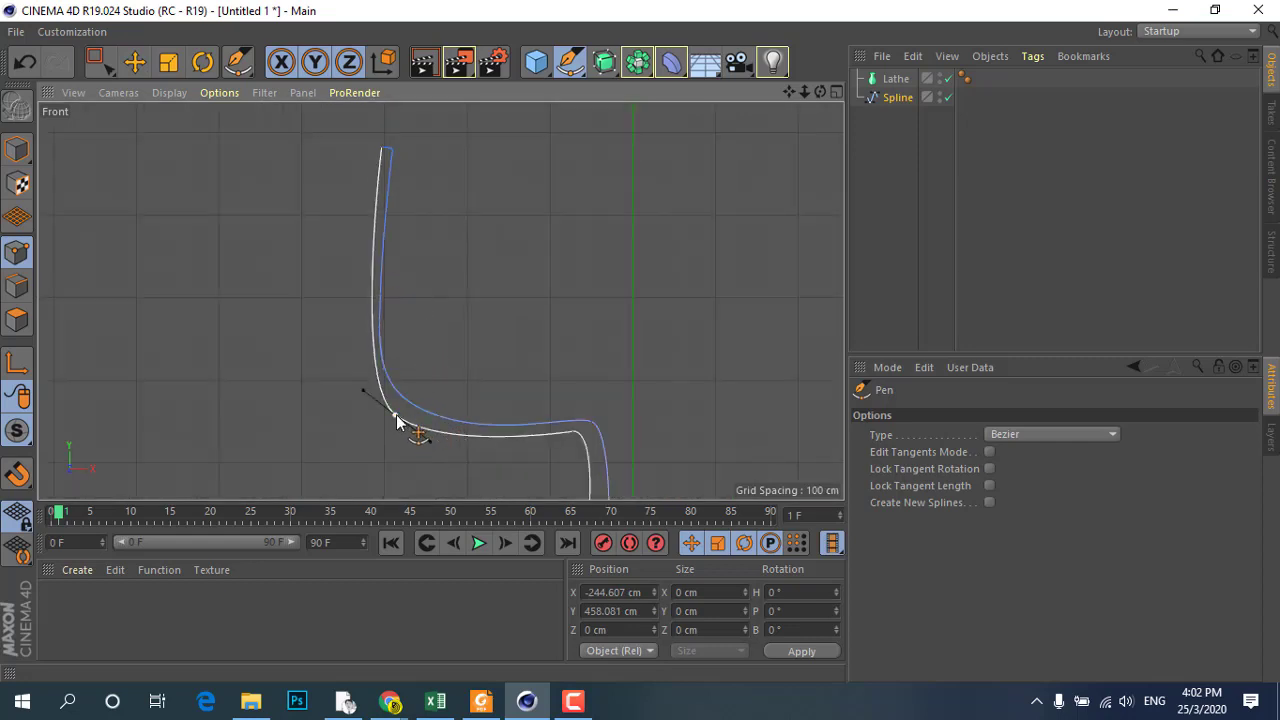
pyautogui.moveTo(396, 421)
pyautogui.mouseDown()
pyautogui.moveTo(443, 423)
pyautogui.moveTo(394, 420)
pyautogui.moveTo(440, 421)
pyautogui.moveTo(397, 406)
pyautogui.moveTo(481, 411)
pyautogui.moveTo(423, 409)
pyautogui.moveTo(386, 376)
pyautogui.mouseUp()
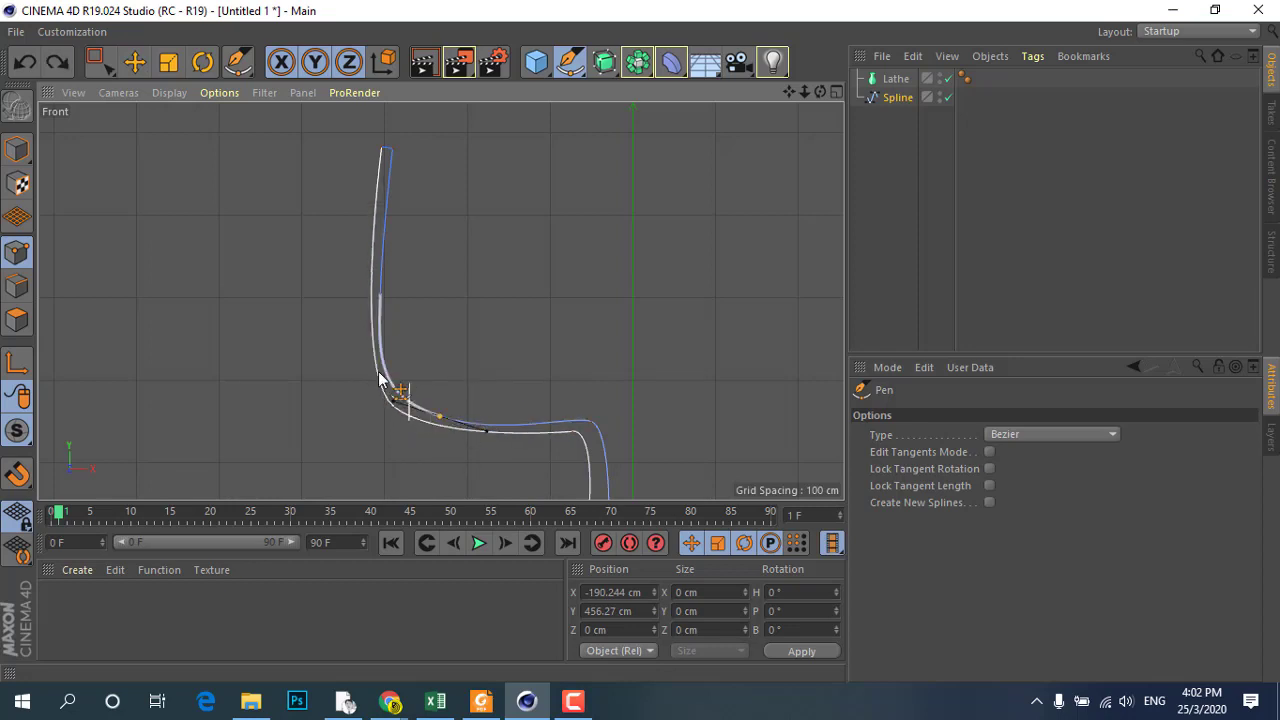
pyautogui.hotkey('ctrl', 'z')
# - With the Move tool, nudge a point on the spline's upright section slightly left
pyautogui.click(134, 62)
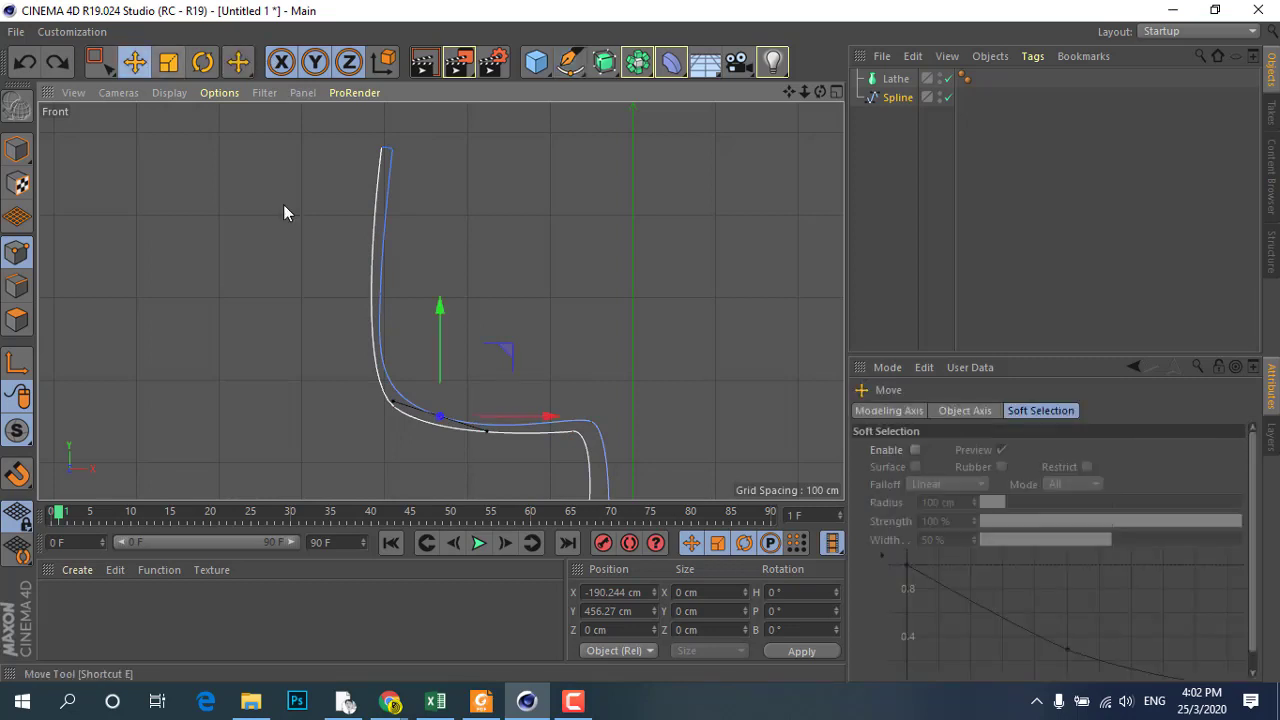
pyautogui.click(457, 423)
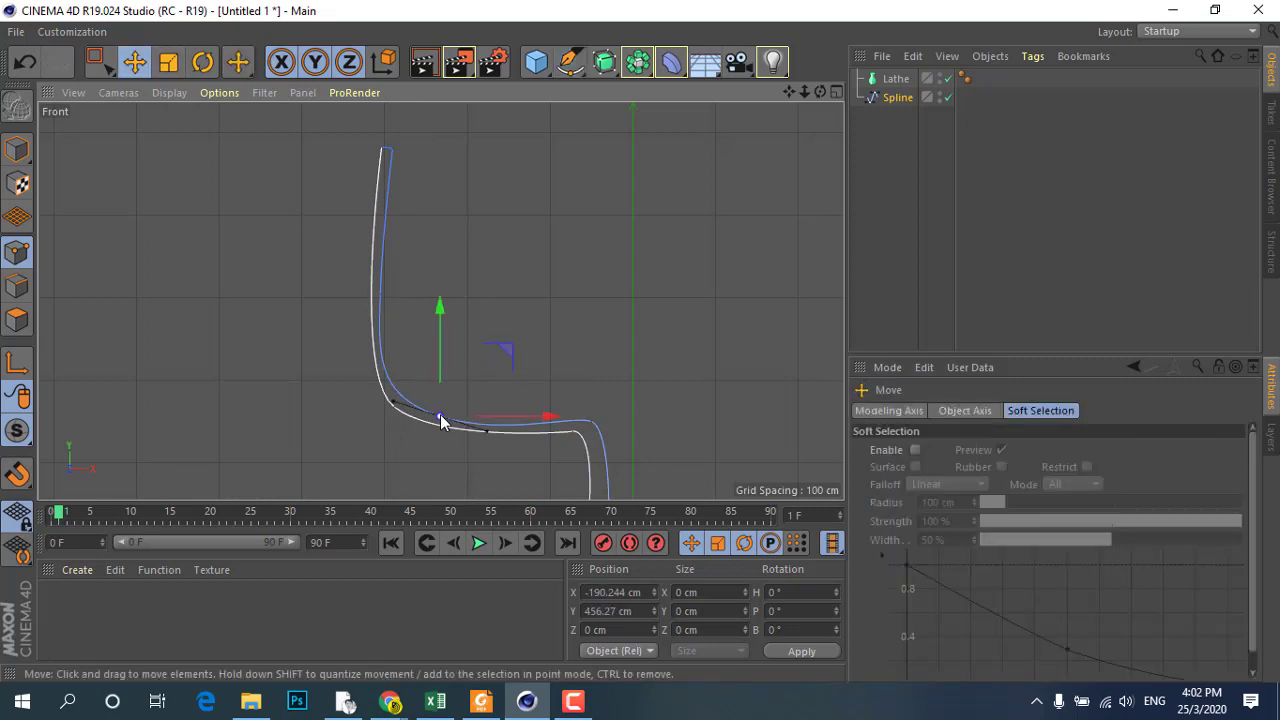
pyautogui.click(383, 295)
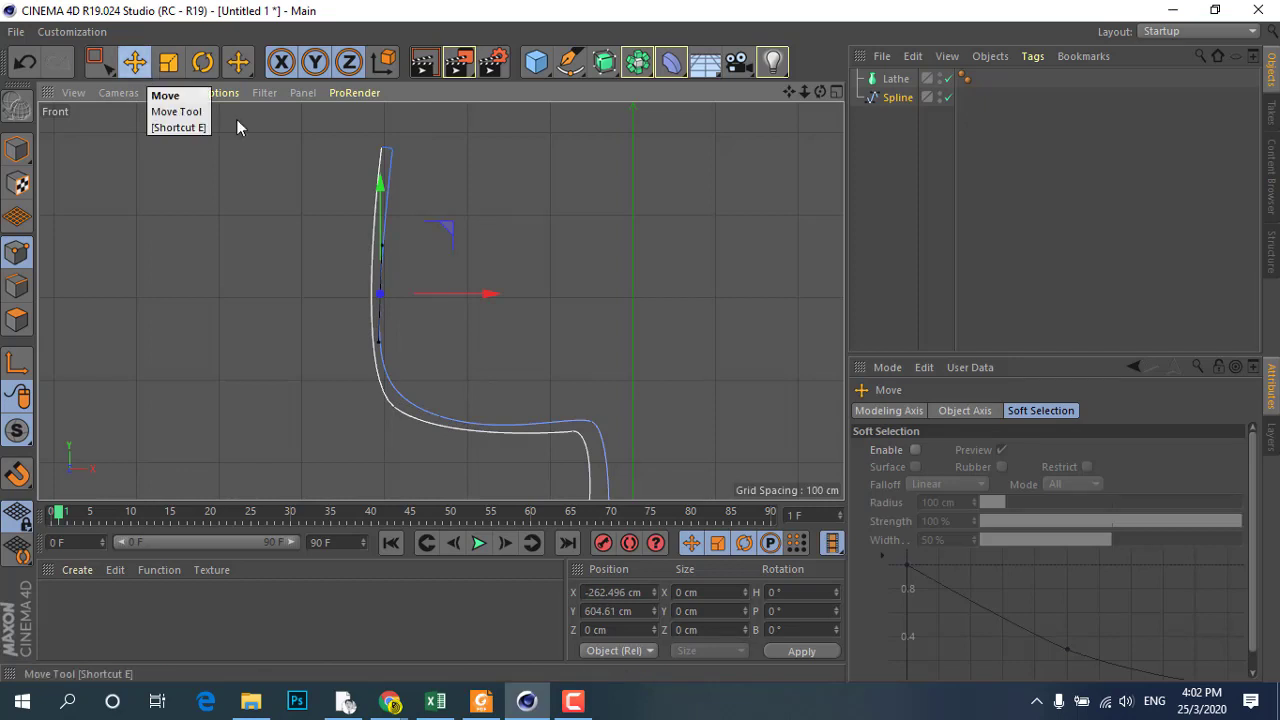
pyautogui.moveTo(488, 291); pyautogui.dragTo(484, 297)
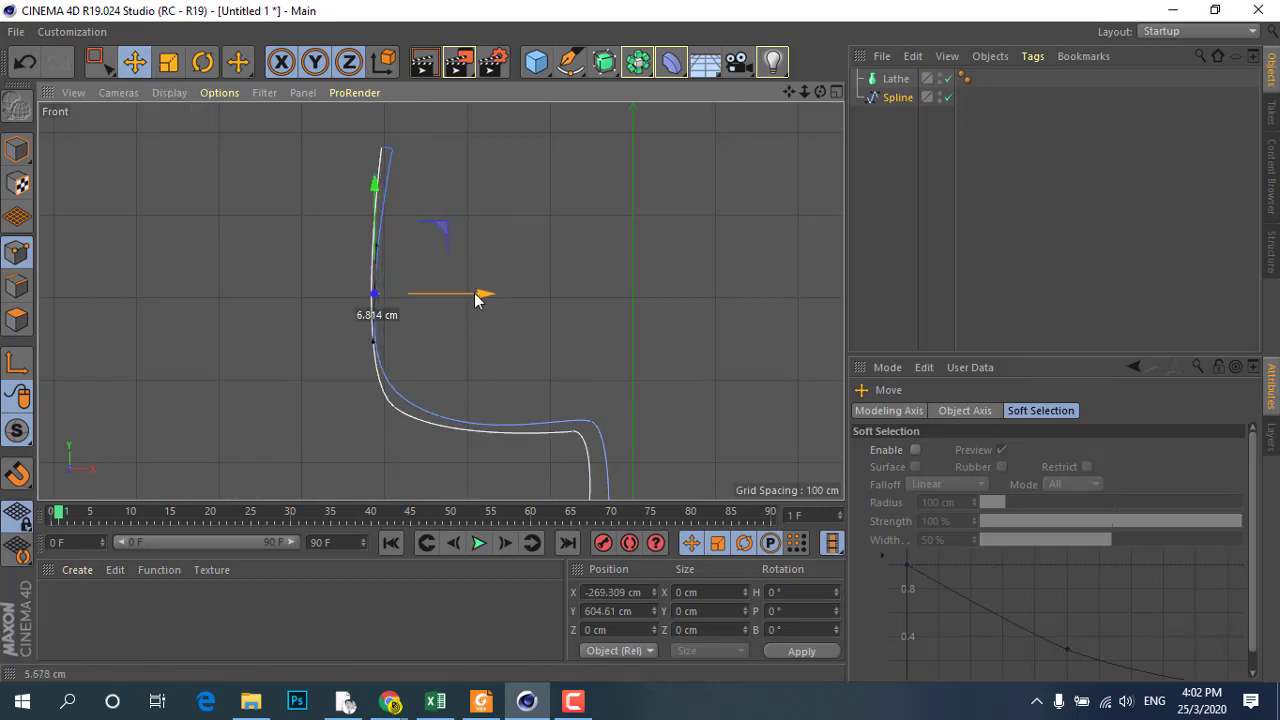
pyautogui.scroll(-2, 490, 290)
pyautogui.scroll(-1, 551, 375)
pyautogui.scroll(2, 508, 278)
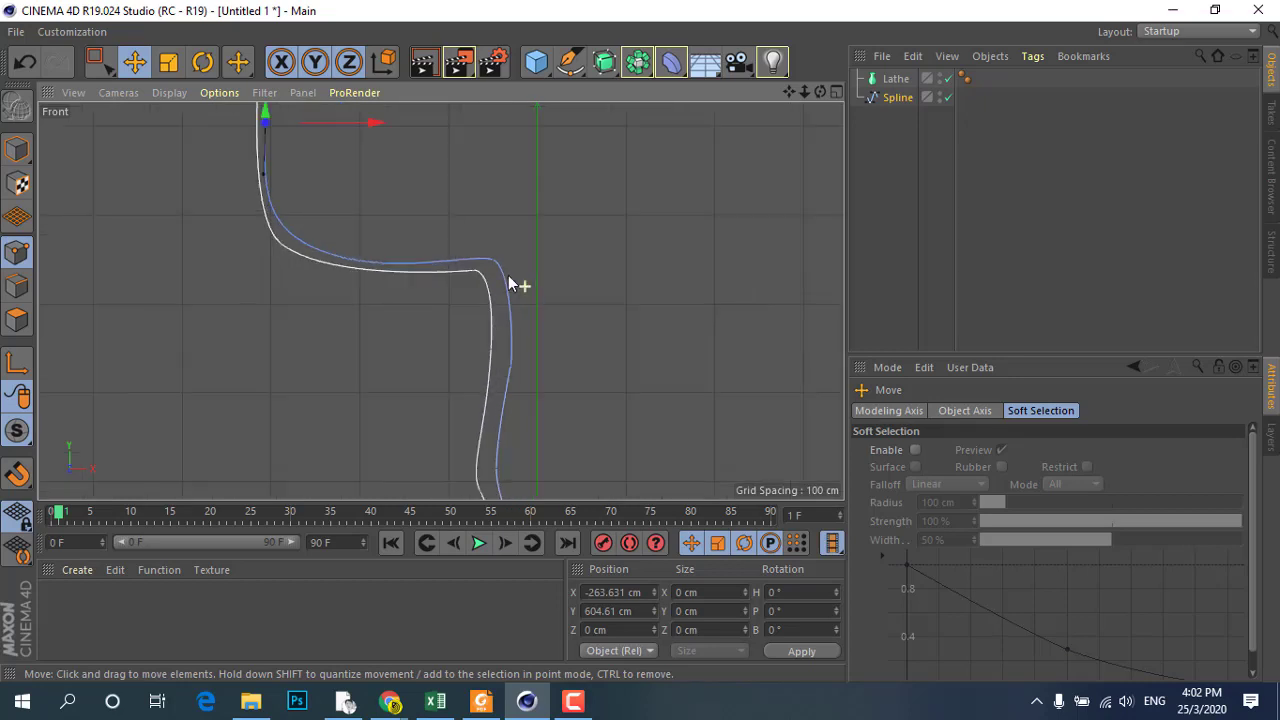
# - Lower the corner point slightly and shift the point below it left, undoing a trial pull
pyautogui.click(494, 261)
pyautogui.rightClick(490, 262)
pyautogui.click(490, 262)
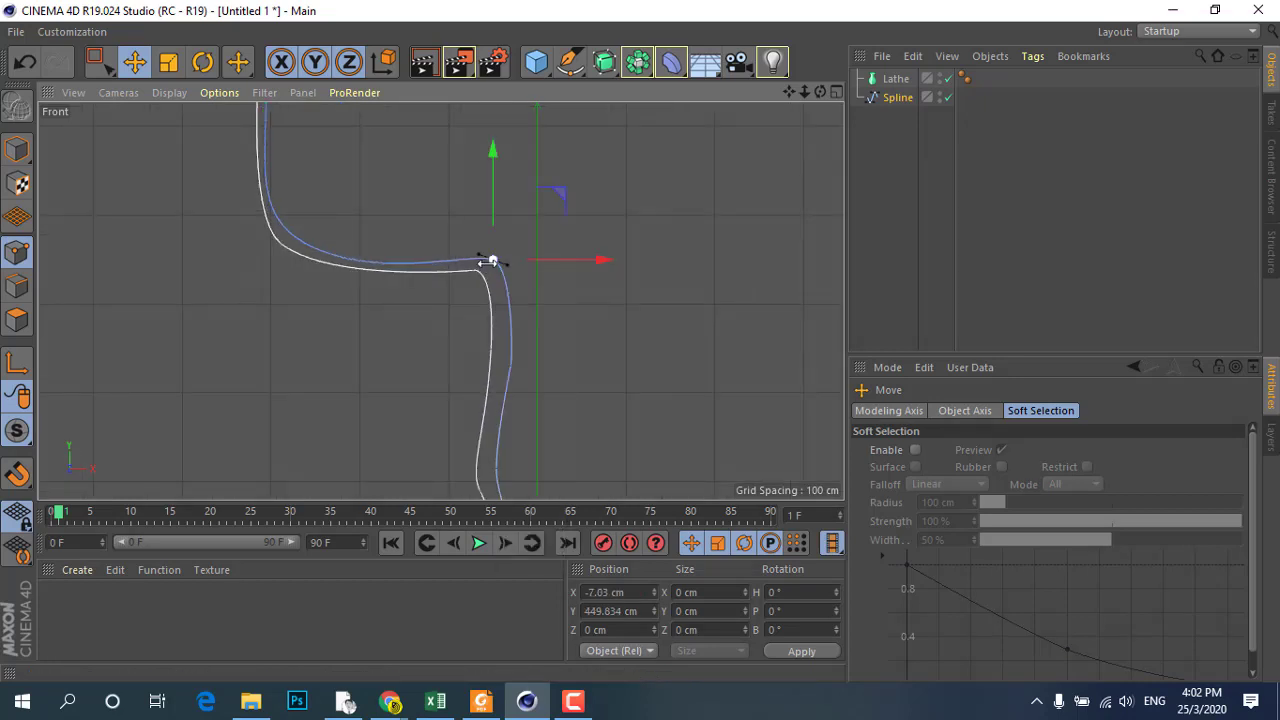
pyautogui.moveTo(493, 160); pyautogui.dragTo(493, 165)
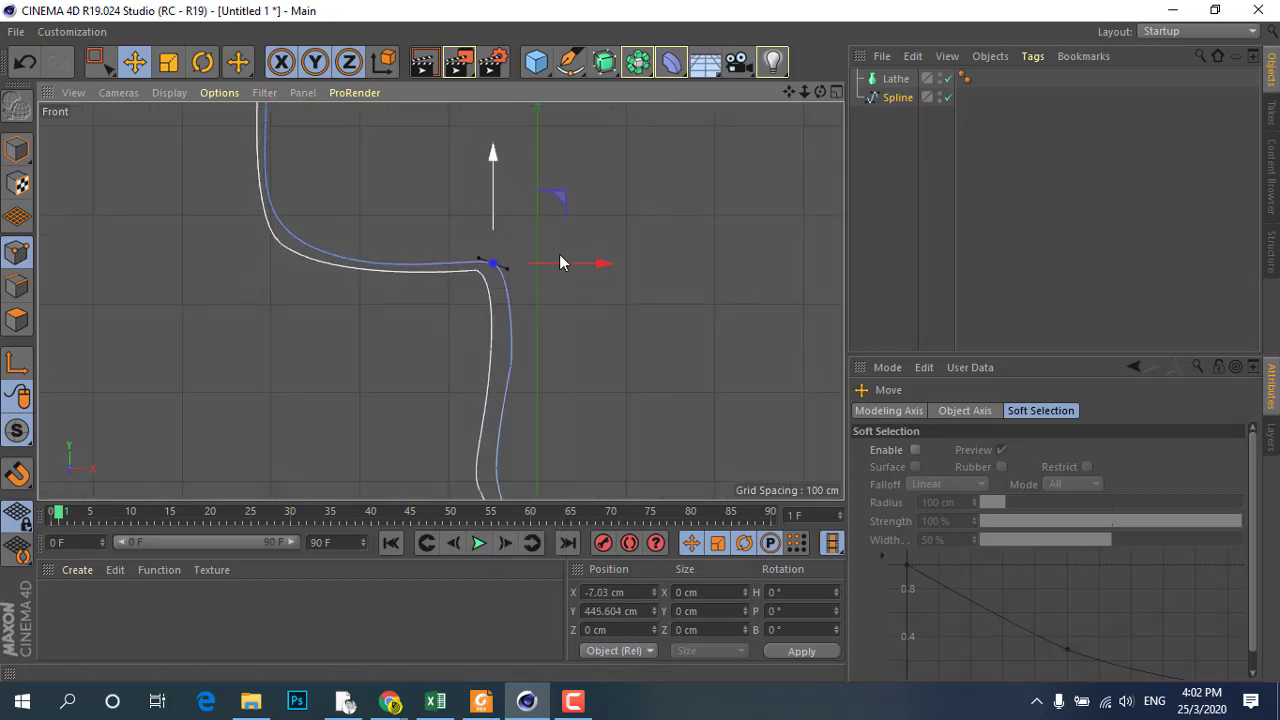
pyautogui.click(517, 368)
pyautogui.moveTo(620, 366); pyautogui.dragTo(614, 368)
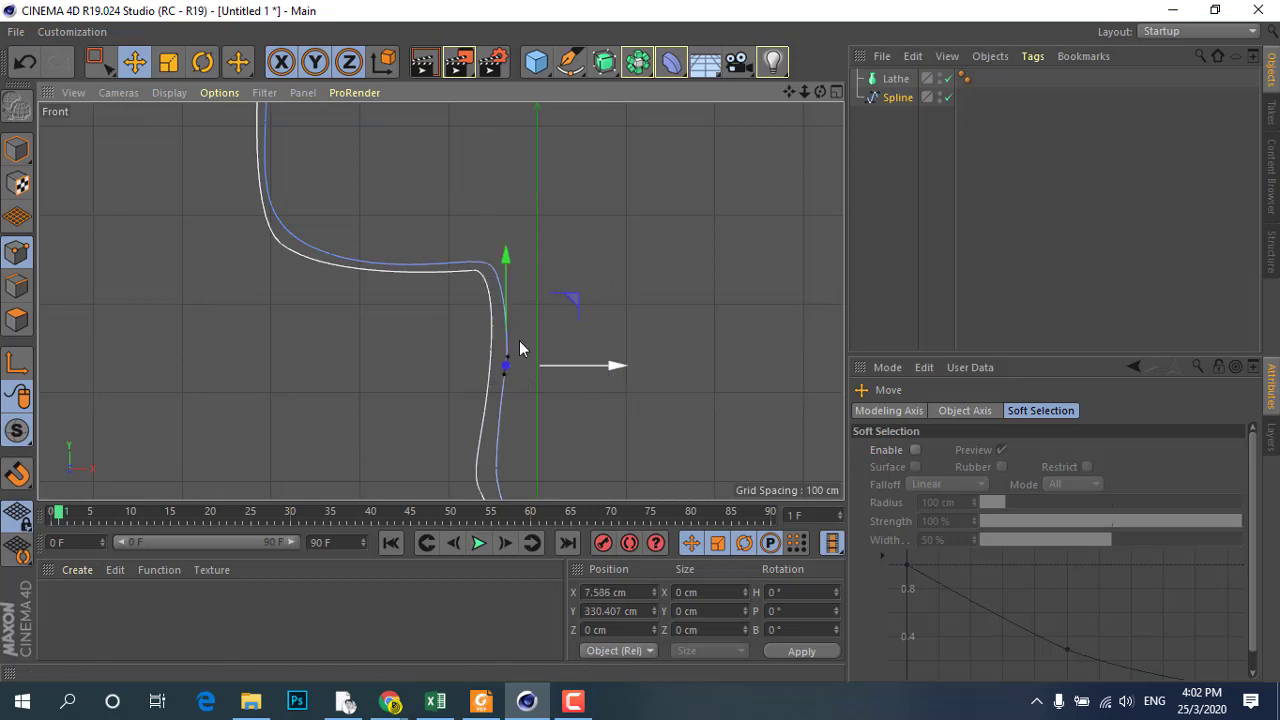
pyautogui.scroll(-3, 520, 349)
pyautogui.moveTo(463, 382); pyautogui.dragTo(486, 414)
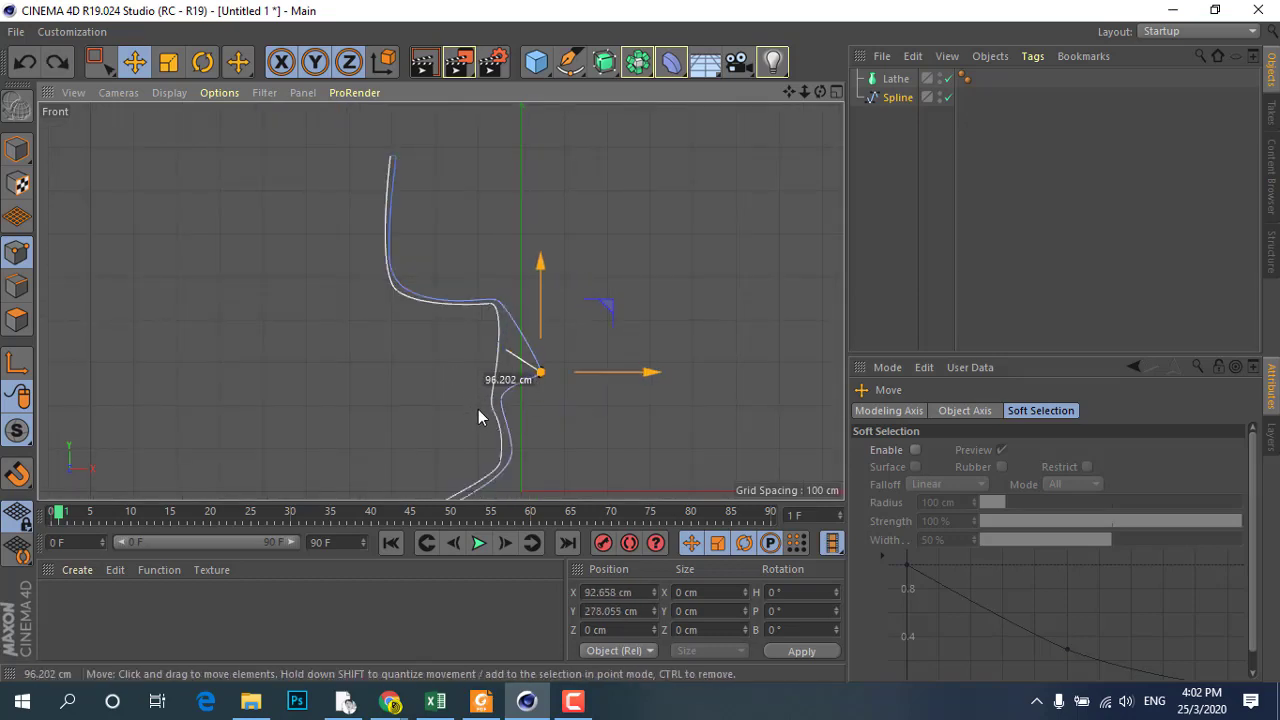
pyautogui.hotkey('ctrl', 'z')
pyautogui.click(104, 70)
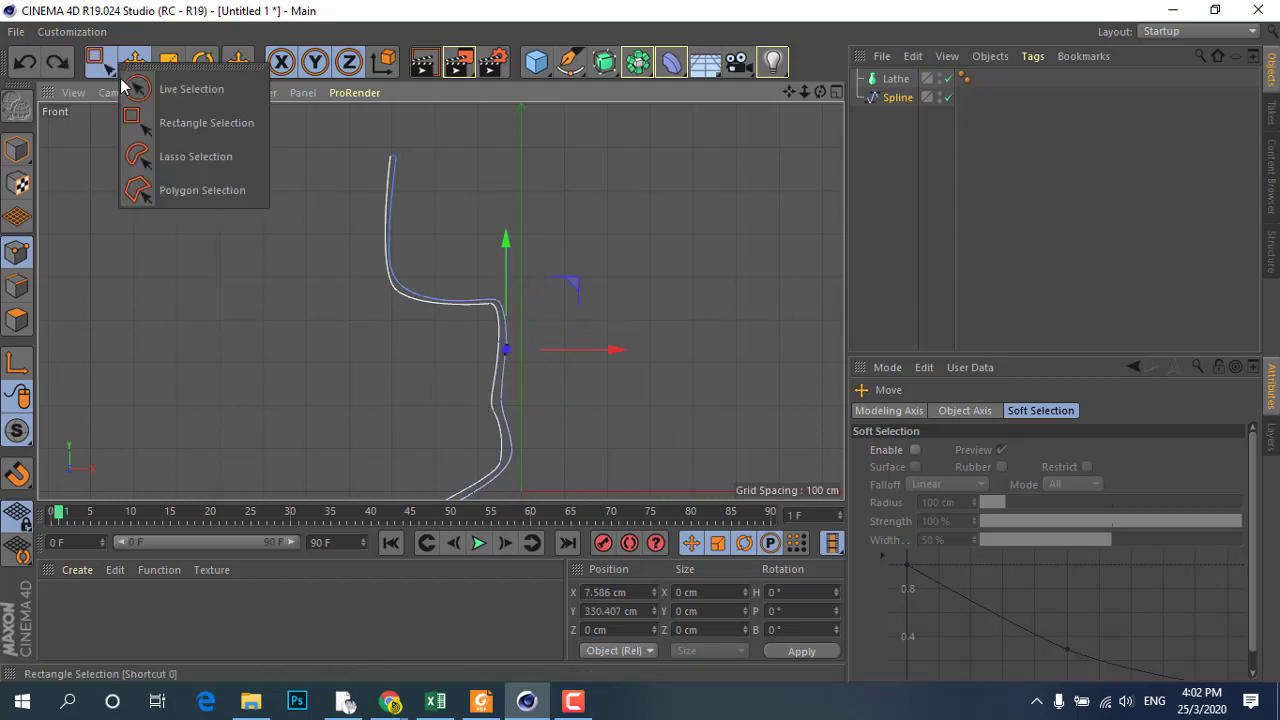
# - Lasso the spline's lower waist points and slide them sideways along X
pyautogui.click(160, 156)
pyautogui.moveTo(445, 381); pyautogui.dragTo(497, 440)
pyautogui.moveTo(474, 388); pyautogui.dragTo(468, 385)
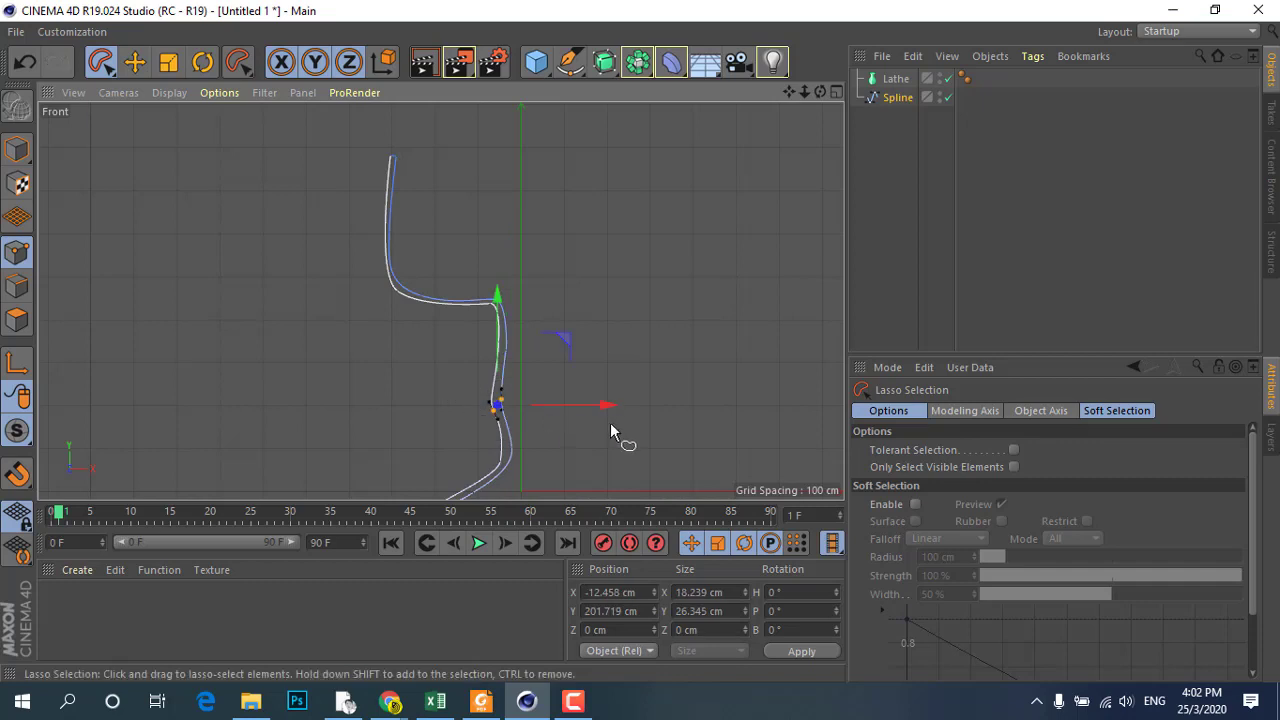
pyautogui.moveTo(609, 410); pyautogui.dragTo(606, 409)
pyautogui.scroll(3, 523, 443)
pyautogui.scroll(3, 537, 385)
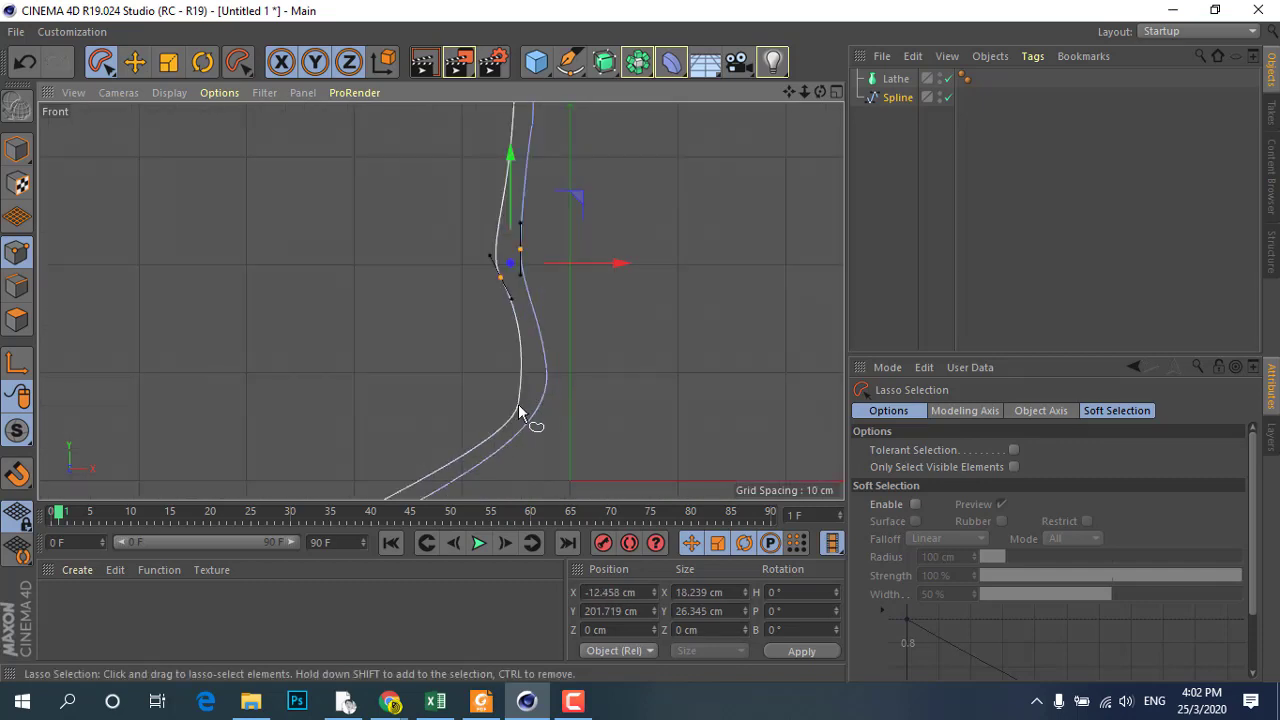
# - Switch to the Pen tool from the recently used tools list
pyautogui.click(134, 62)
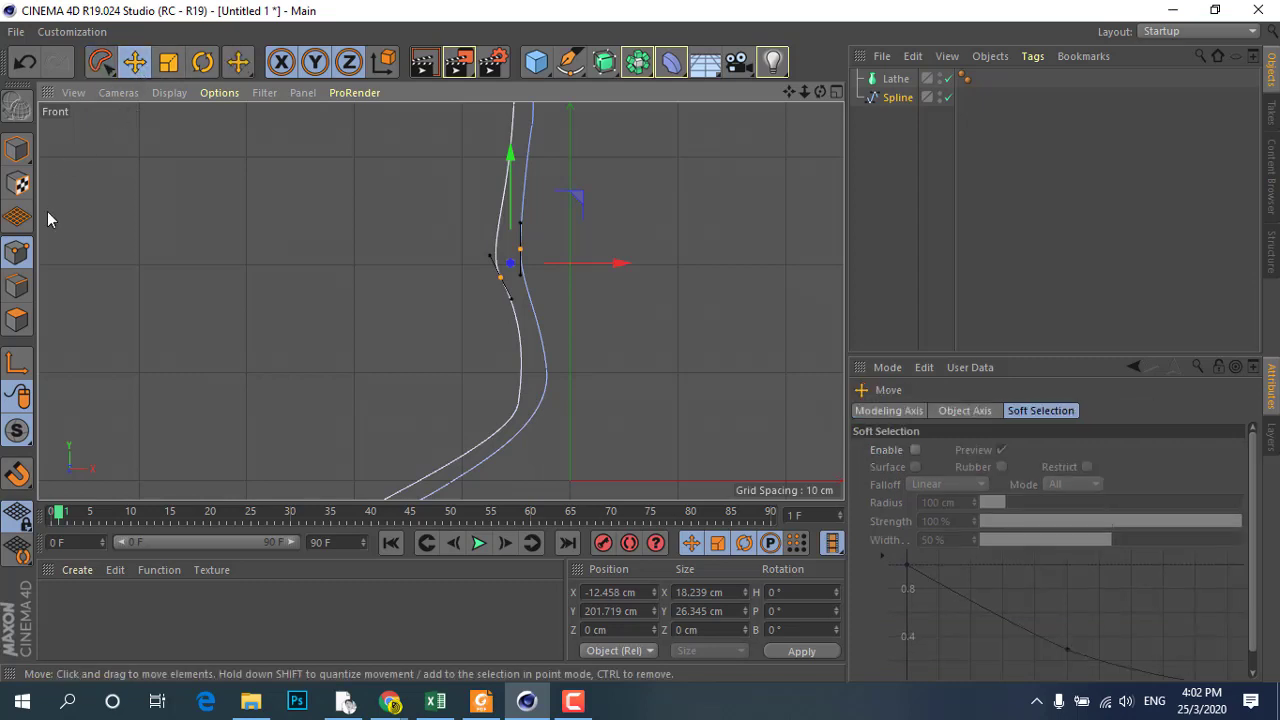
pyautogui.rightClick(513, 256)
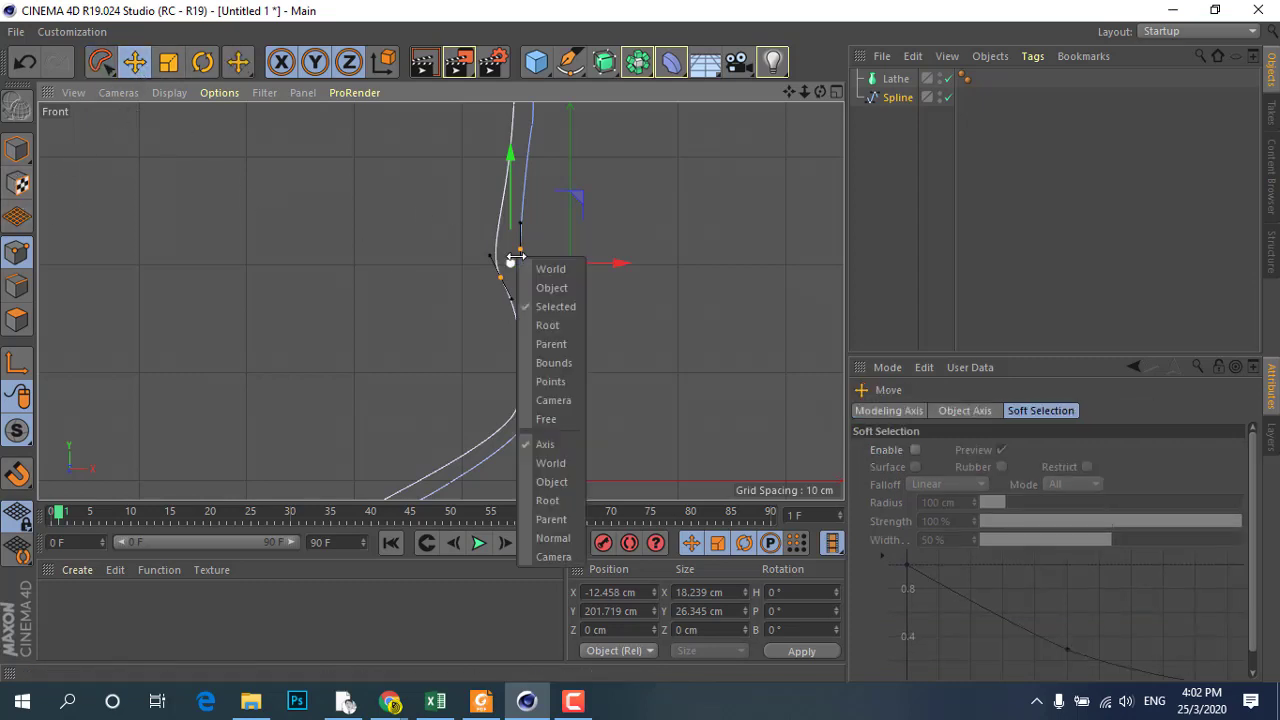
pyautogui.click(249, 68)
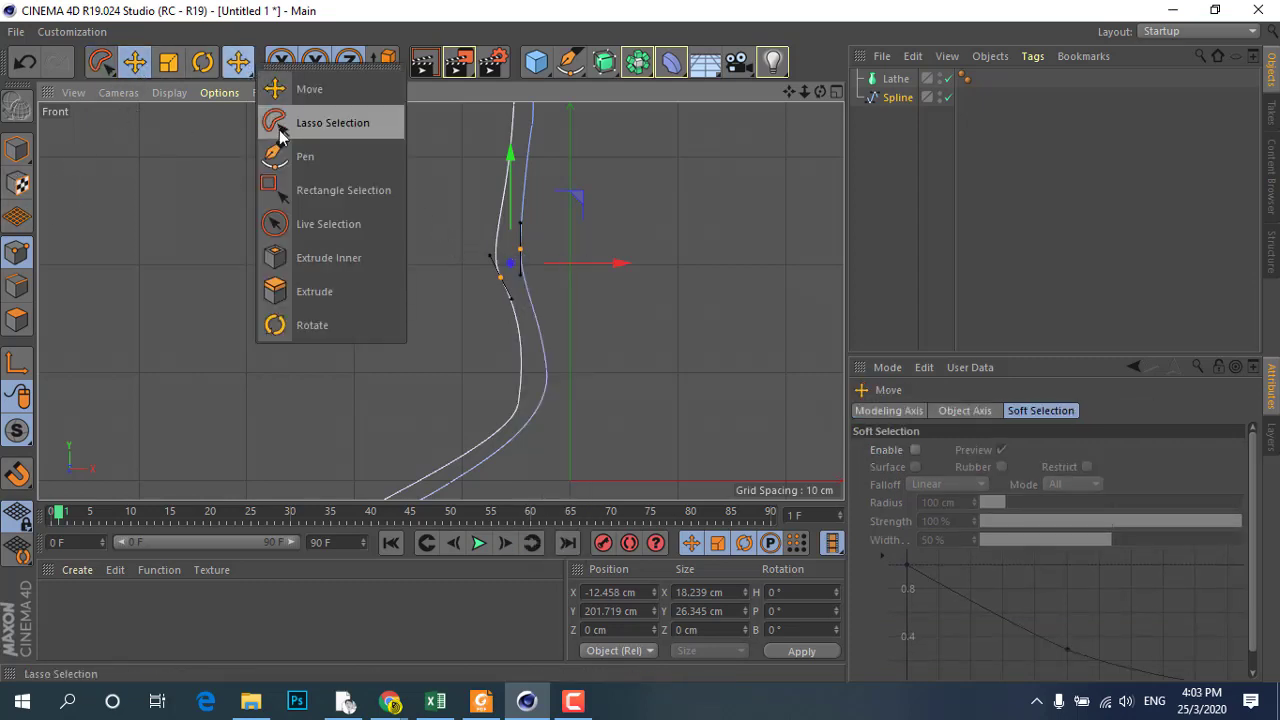
pyautogui.click(287, 158)
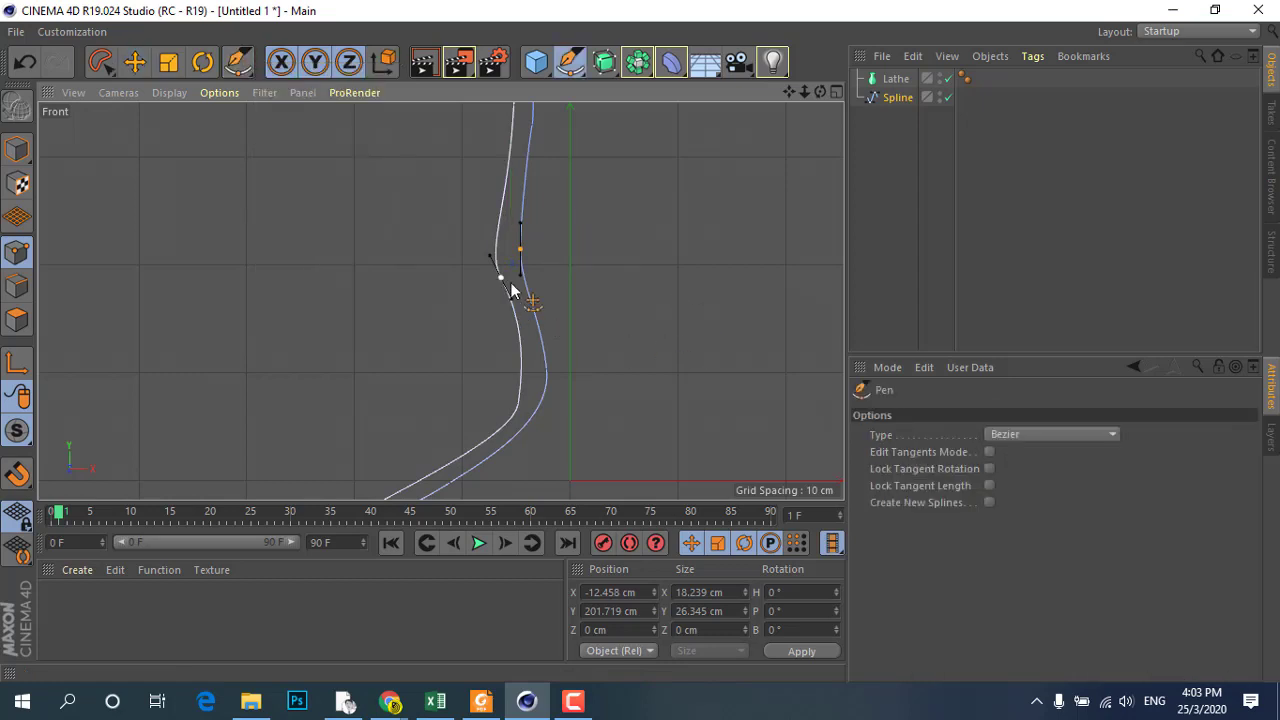
# - Add a point on the lower curve and adjust tangents to smooth and sharpen the bends
pyautogui.keyDown('ctrl'); pyautogui.click(517, 404); pyautogui.keyUp('ctrl')
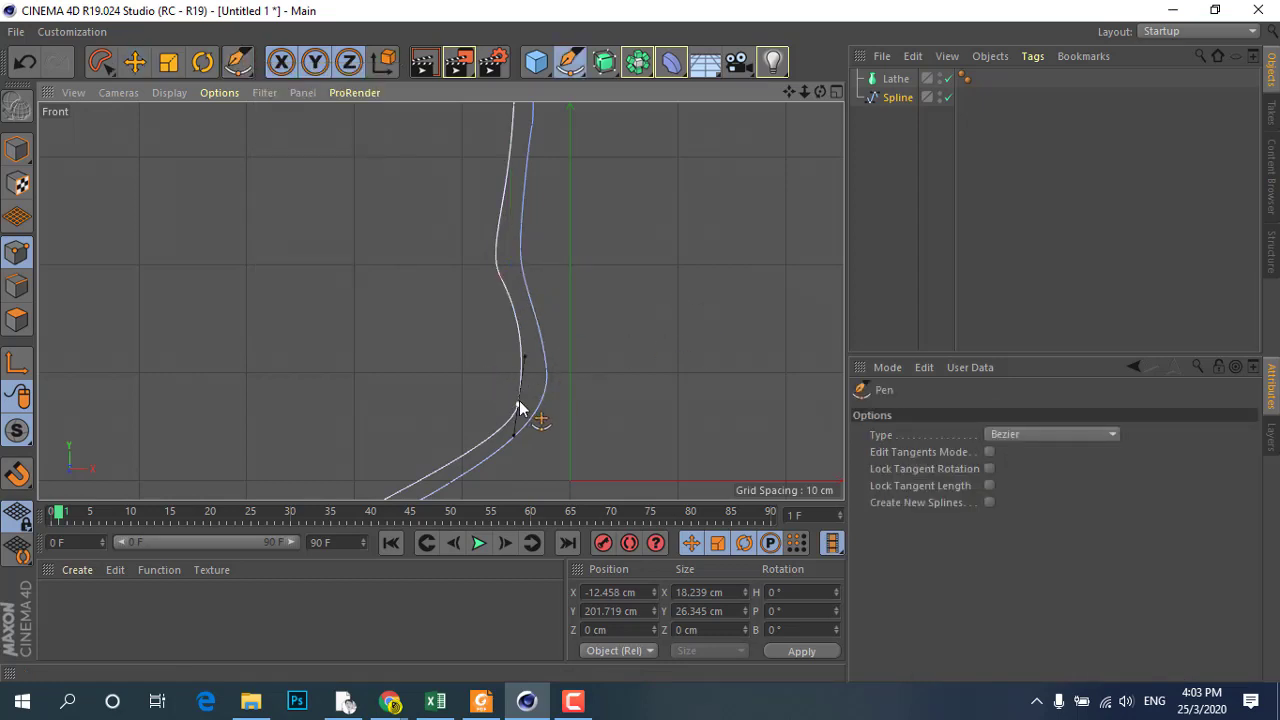
pyautogui.moveTo(530, 370); pyautogui.dragTo(528, 405)
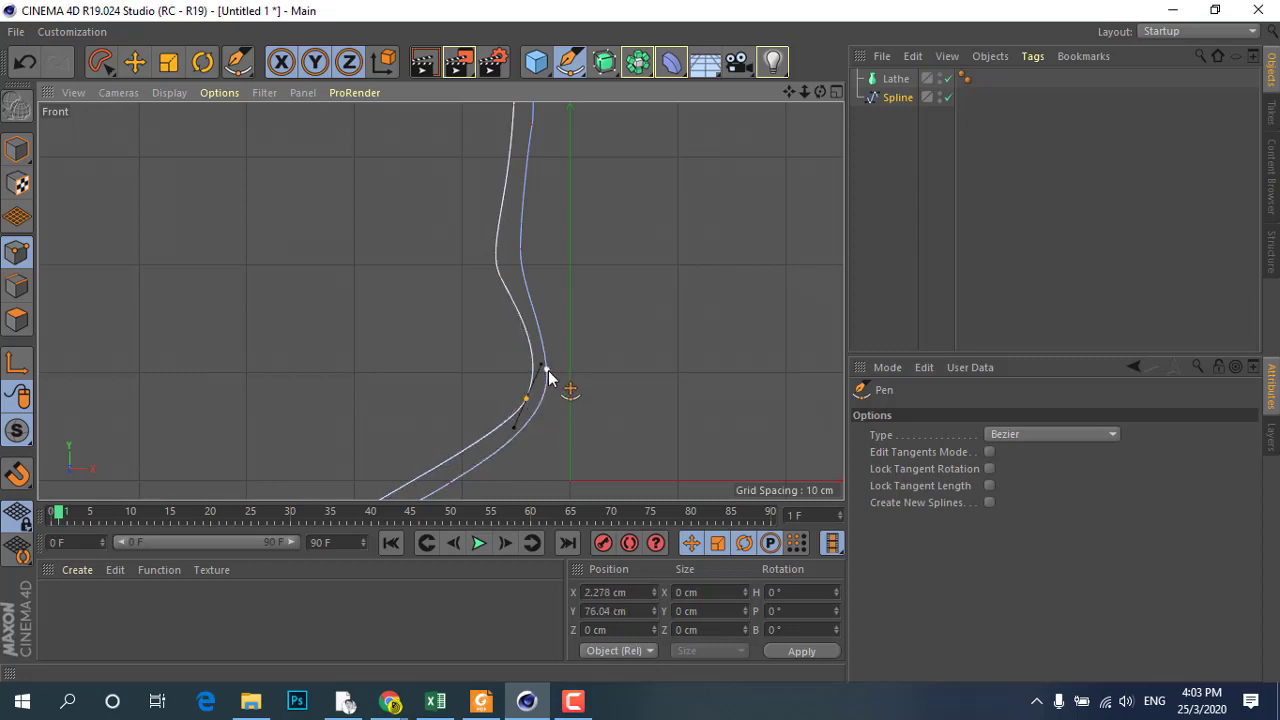
pyautogui.moveTo(500, 280); pyautogui.dragTo(510, 268)
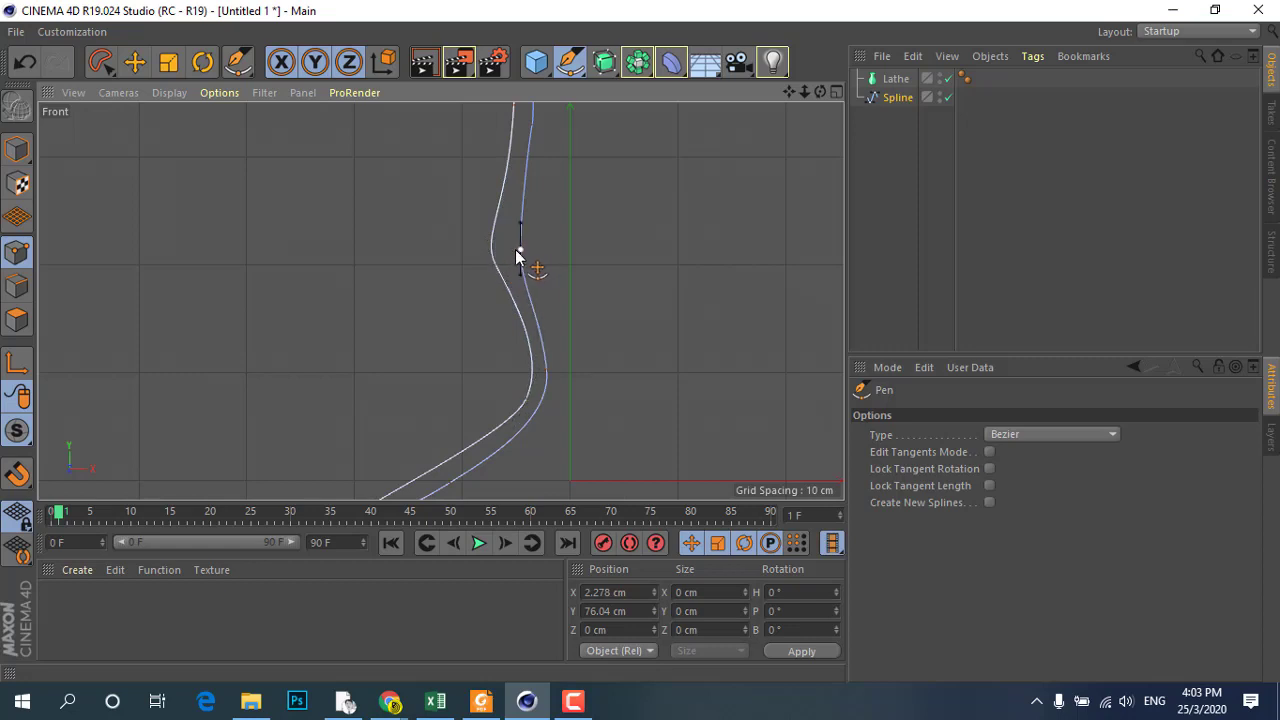
pyautogui.scroll(-3, 515, 235)
pyautogui.scroll(2, 497, 389)
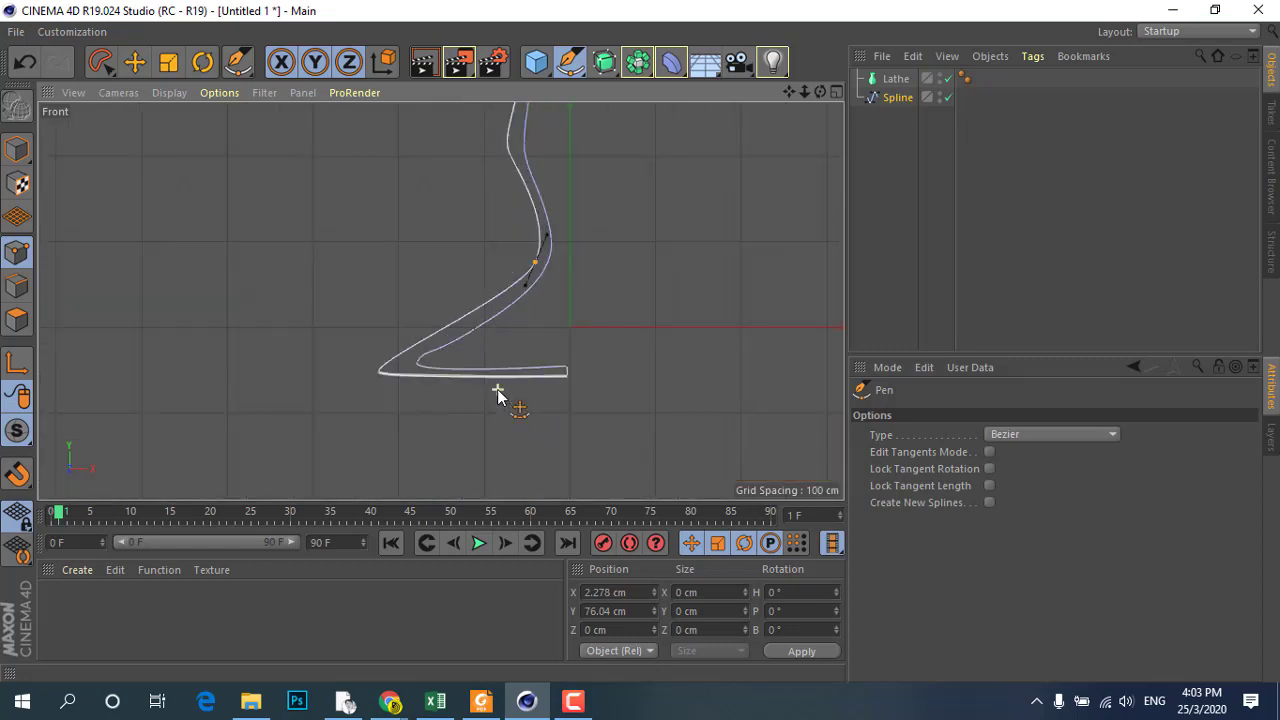
# - Pull the foot's left corner point outward and return to the Move tool
pyautogui.moveTo(380, 375)
pyautogui.mouseDown()
pyautogui.moveTo(362, 373)
pyautogui.moveTo(462, 408)
pyautogui.mouseUp()
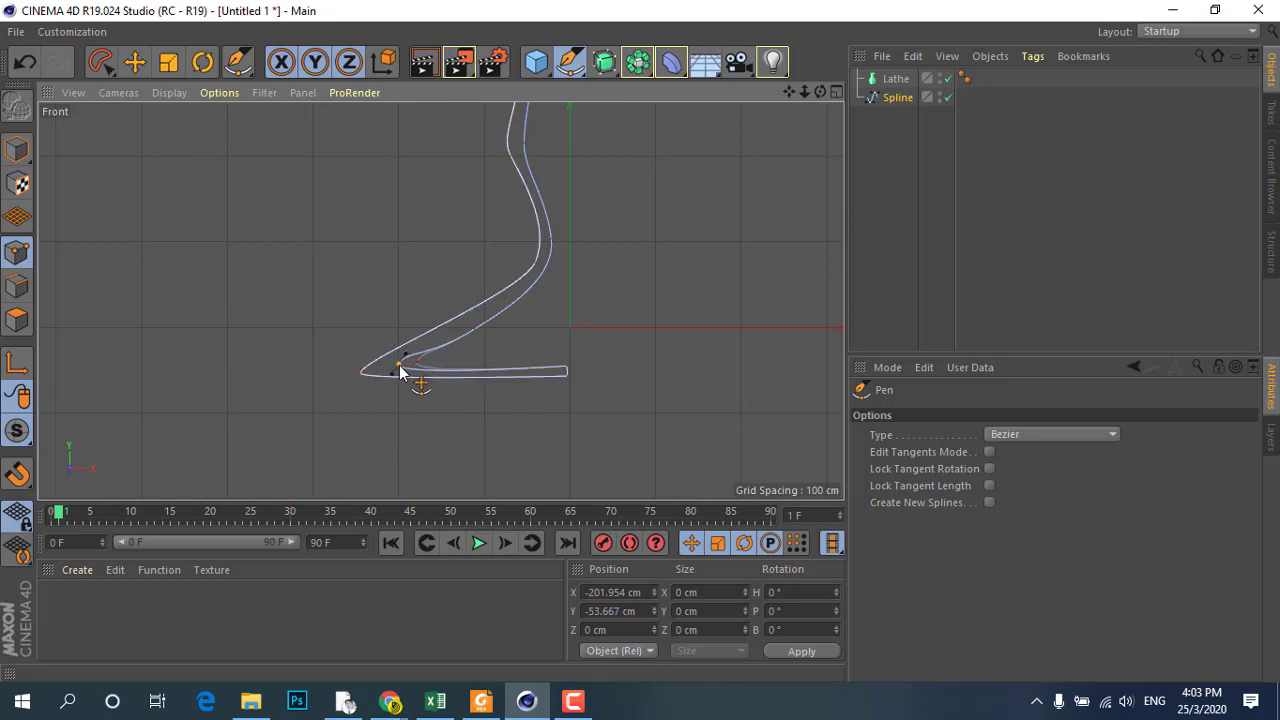
pyautogui.scroll(-3, 478, 440)
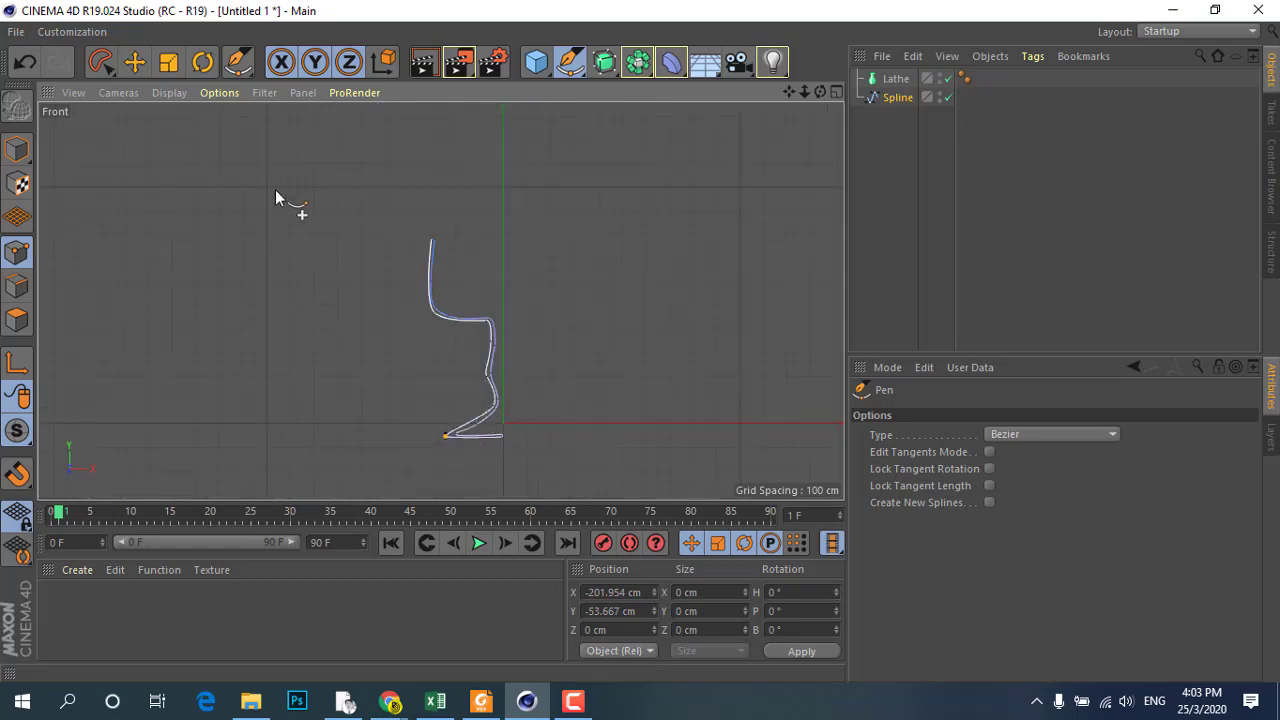
pyautogui.click(134, 63)
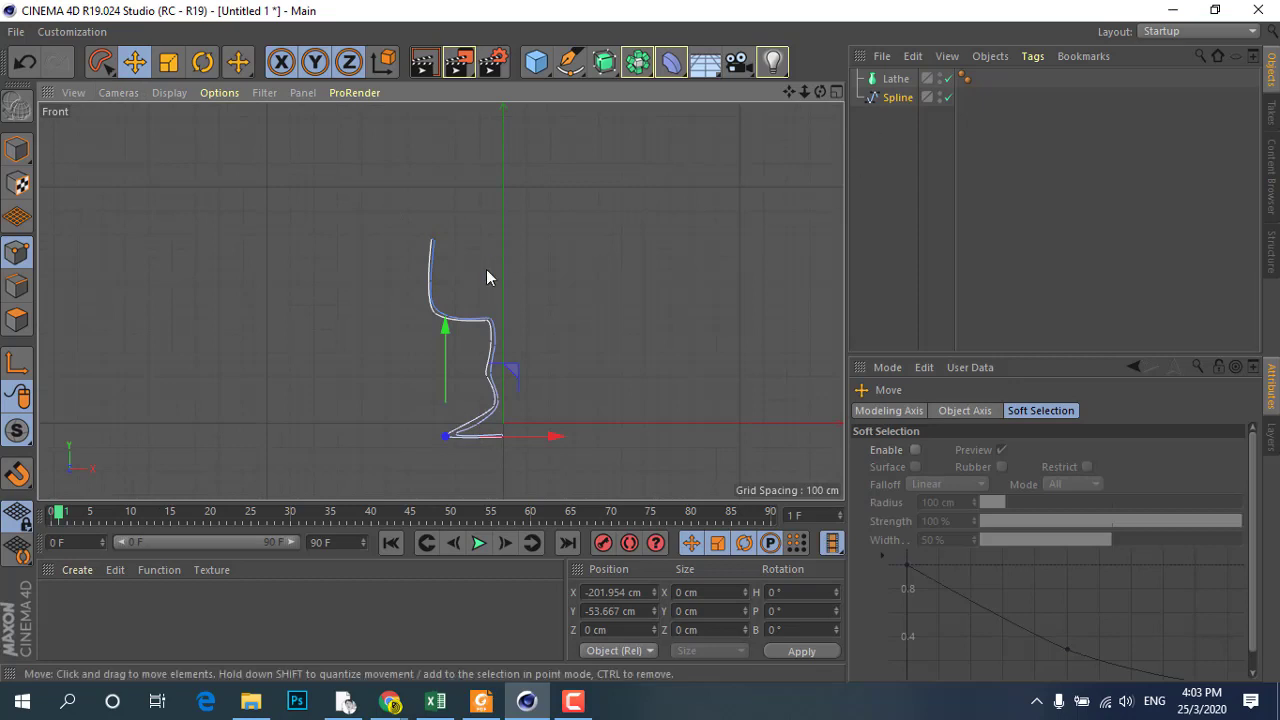
pyautogui.moveTo(897, 99); pyautogui.dragTo(903, 92)
# - Put the Spline back under the Lathe and view the goblet in a maximized Perspective view
pyautogui.click(899, 97)
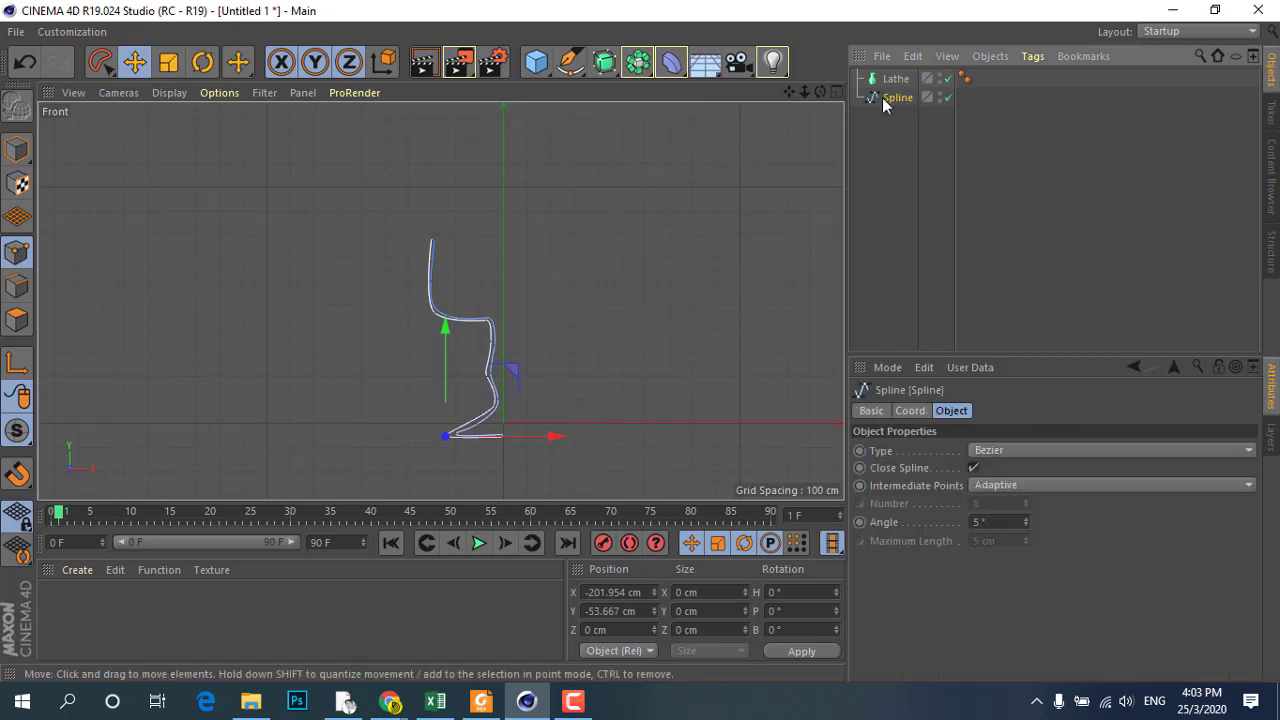
pyautogui.moveTo(899, 97); pyautogui.dragTo(897, 80)
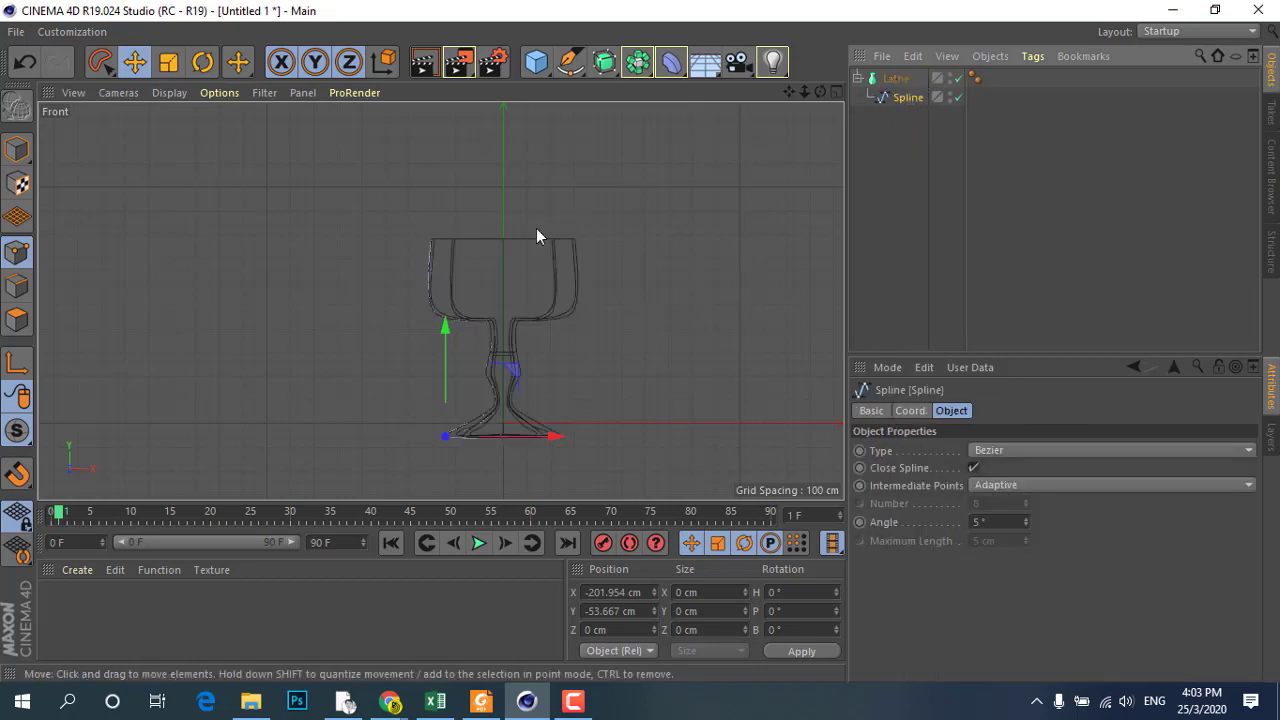
pyautogui.middleClick(375, 196)
pyautogui.middleClick(285, 214)
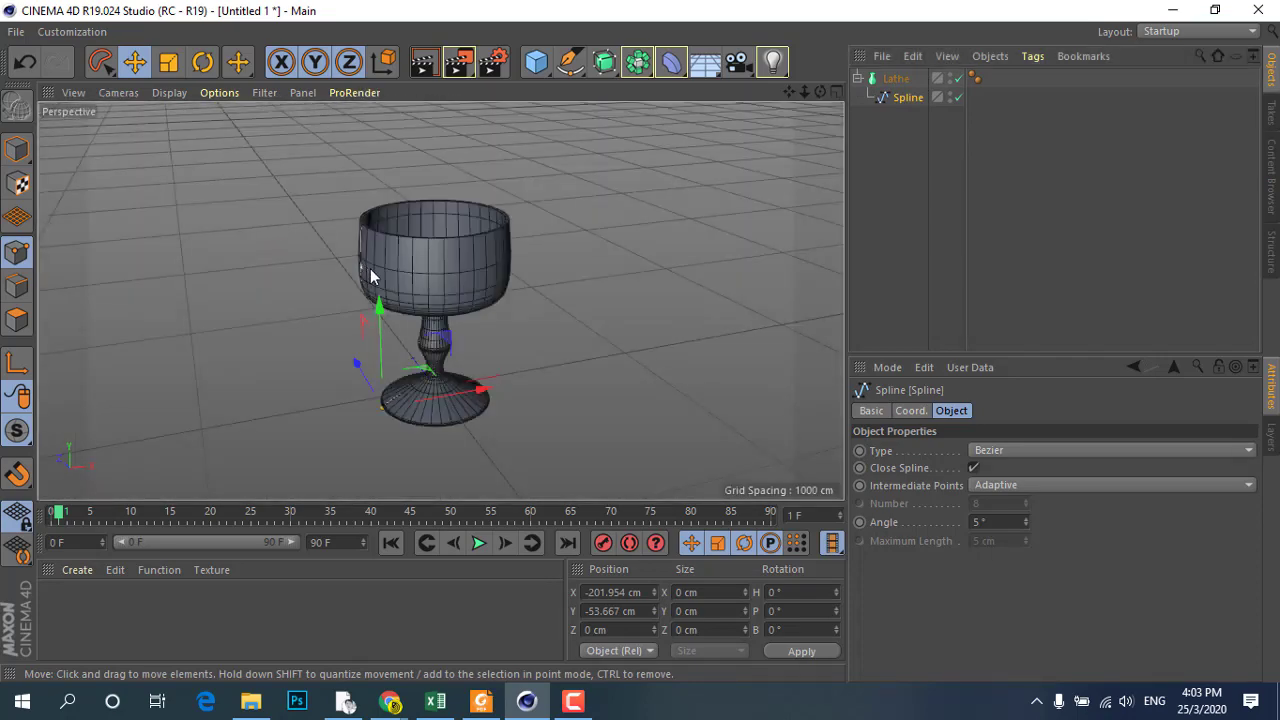
pyautogui.moveTo(370, 276)
pyautogui.keyDown('alt'); pyautogui.mouseDown()
pyautogui.moveTo(378, 358)
pyautogui.moveTo(397, 271)
pyautogui.moveTo(486, 406)
pyautogui.moveTo(350, 234)
pyautogui.moveTo(420, 368)
pyautogui.mouseUp(); pyautogui.keyUp('alt')
pyautogui.scroll(5, 366, 363)
pyautogui.scroll(-3, 366, 363)
pyautogui.scroll(3, 364, 176)
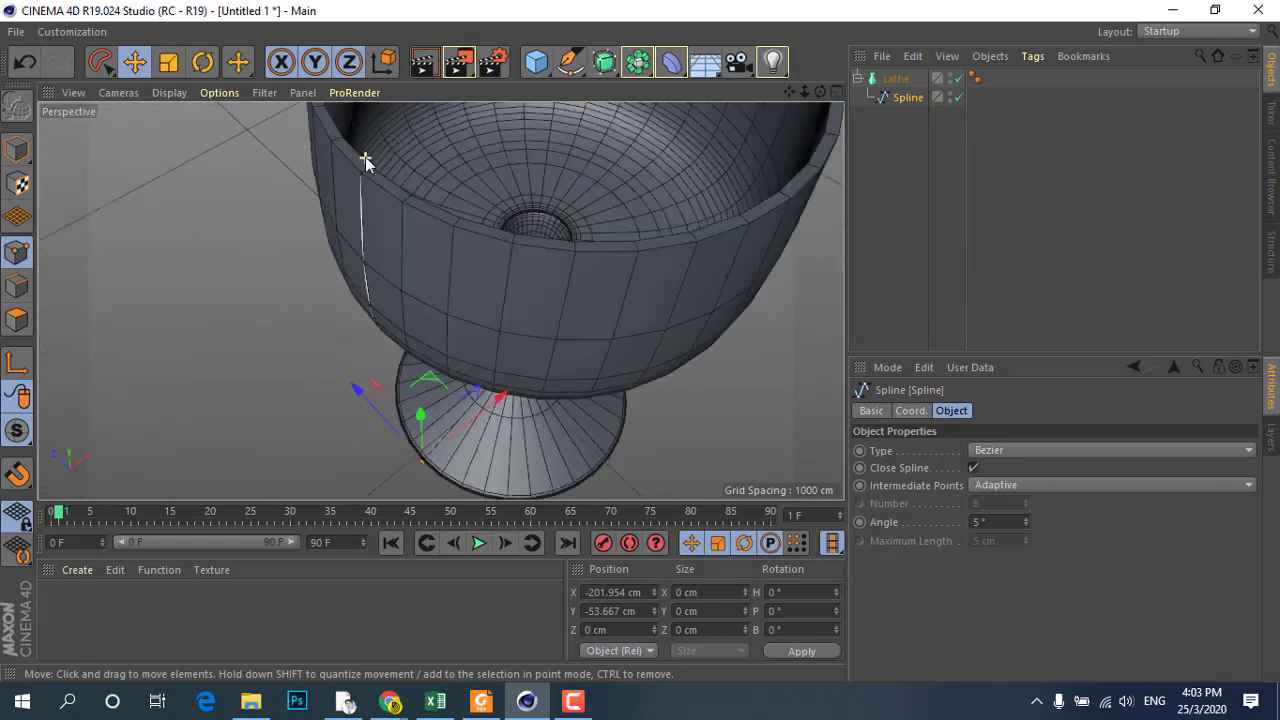
pyautogui.scroll(3, 362, 210)
# - Raise the Lathe subdivision from 33 to 37 and view the whole goblet
pyautogui.click(898, 79)
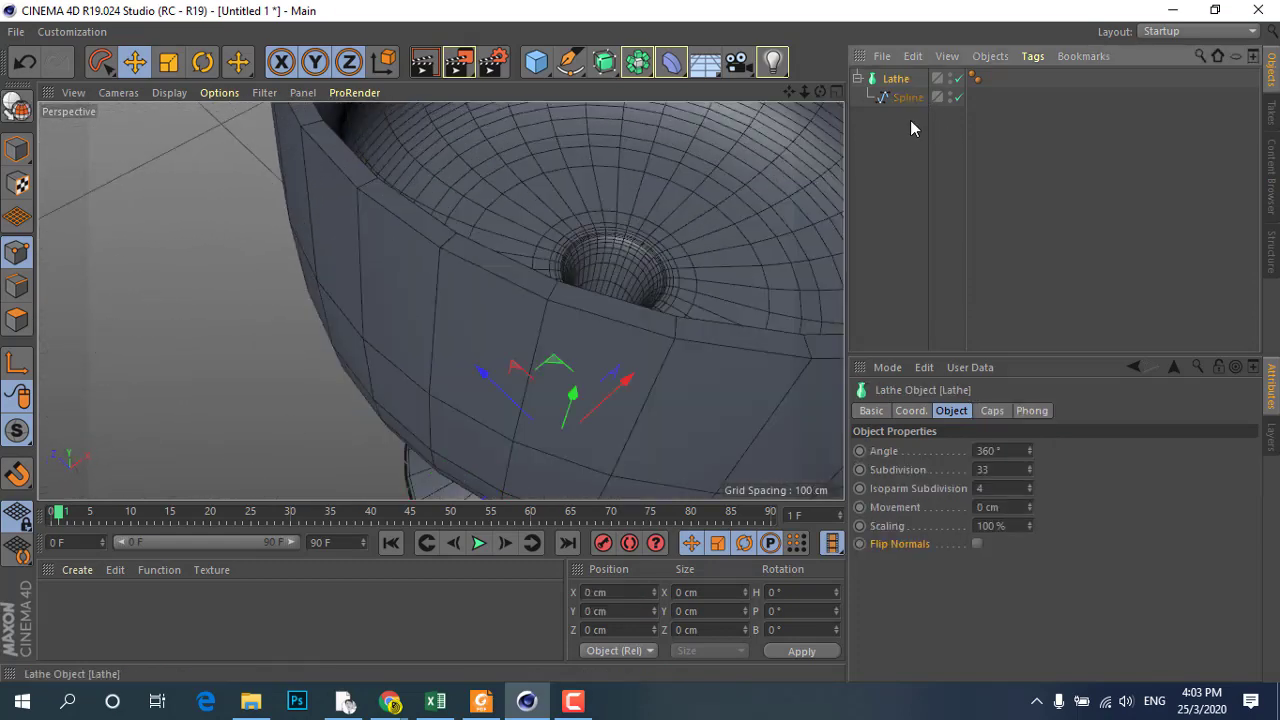
pyautogui.click(990, 451)
pyautogui.moveTo(1029, 467); pyautogui.dragTo(1029, 456)
pyautogui.scroll(-5, 641, 292)
pyautogui.moveTo(571, 289)
pyautogui.keyDown('alt'); pyautogui.mouseDown()
pyautogui.moveTo(602, 243)
pyautogui.moveTo(427, 215)
pyautogui.moveTo(585, 346)
pyautogui.mouseUp(); pyautogui.keyUp('alt')
pyautogui.scroll(5, 585, 346)
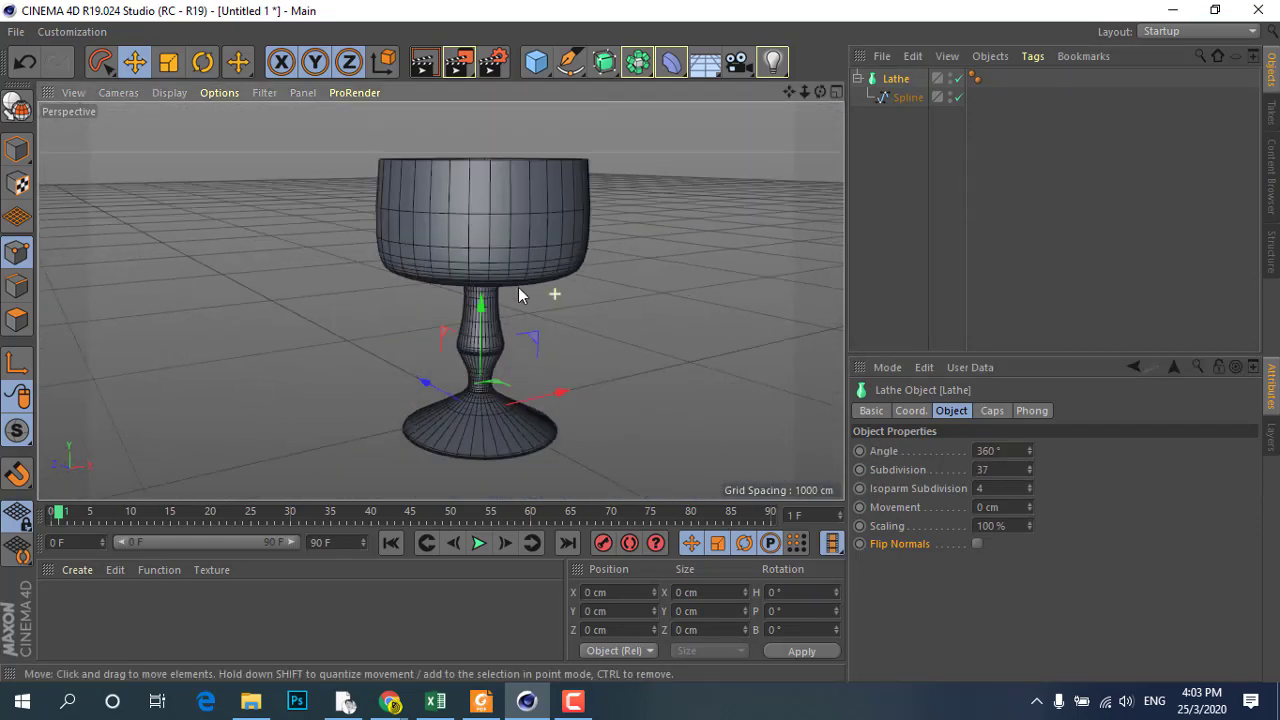
# - Make a test render of the goblet and close the Picture Viewer
pyautogui.click(456, 68)
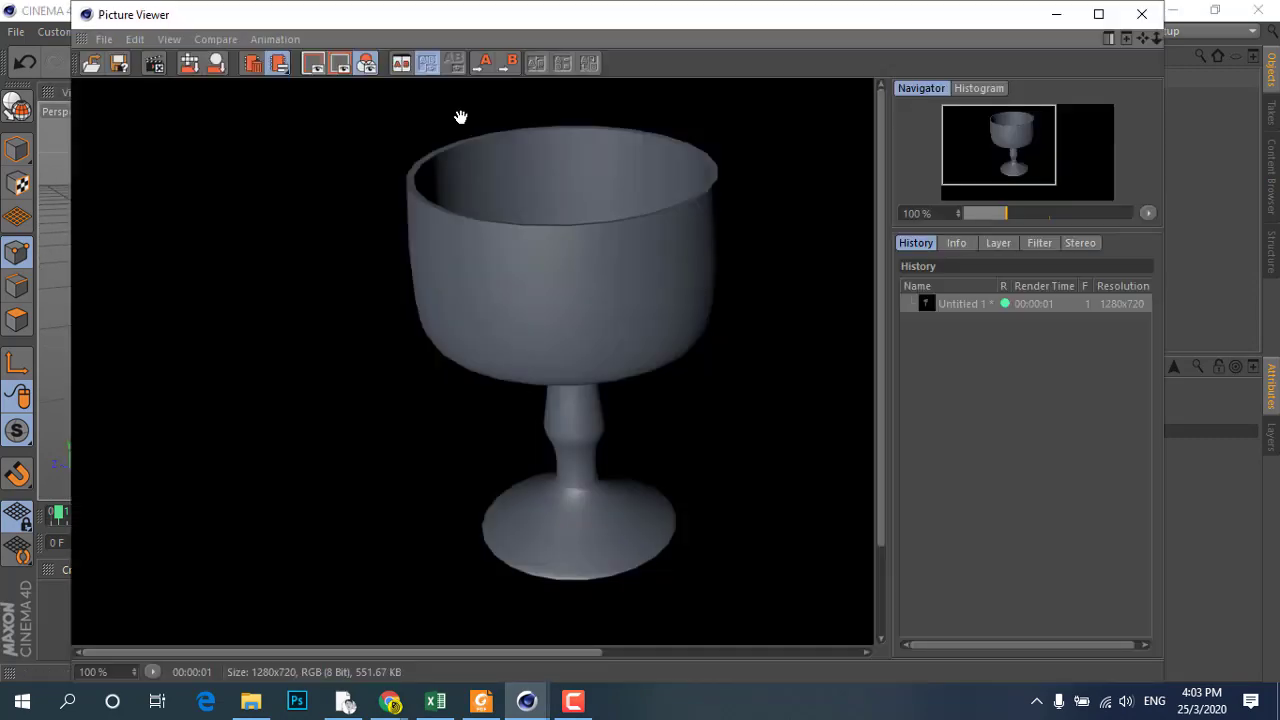
pyautogui.click(1142, 14)
pyautogui.keyDown('alt'); pyautogui.moveTo(756, 195); pyautogui.dragTo(443, 276, button='middle'); pyautogui.keyUp('alt')
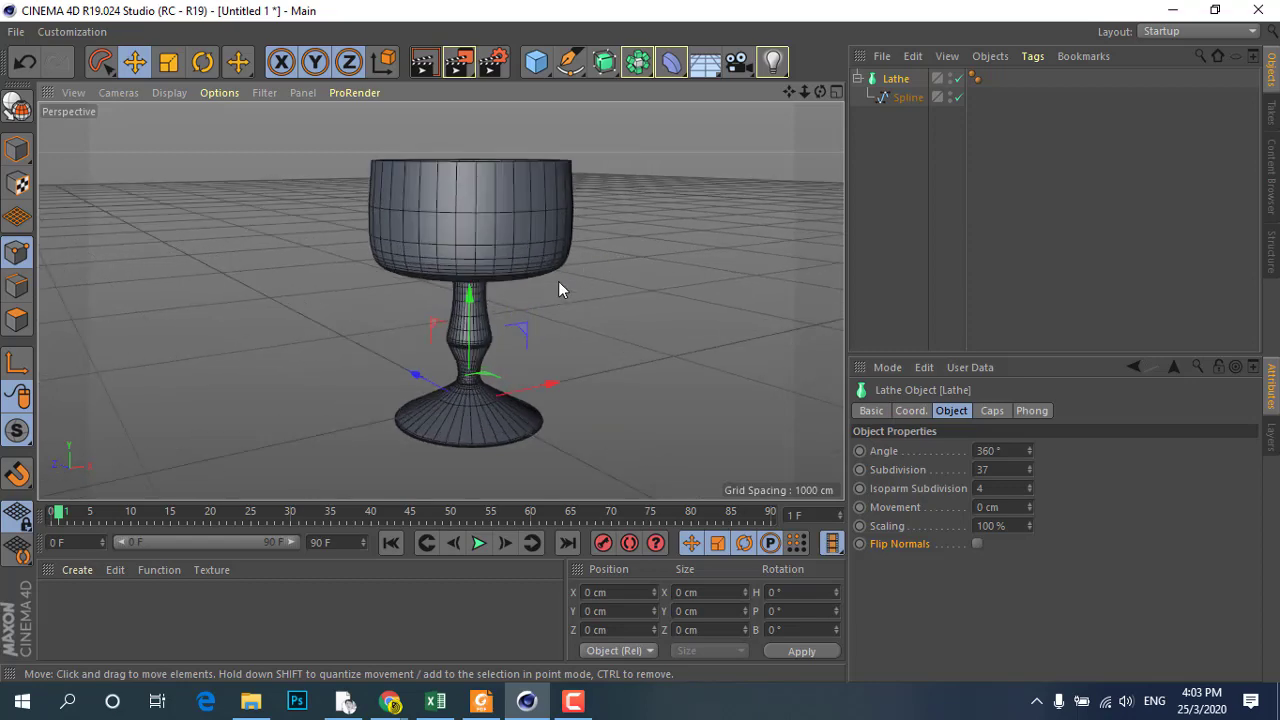
# - Orbit to a slightly downward side view of the goblet and browse the spline and generator lists
pyautogui.moveTo(558, 290)
pyautogui.keyDown('alt'); pyautogui.mouseDown()
pyautogui.moveTo(605, 234)
pyautogui.moveTo(514, 339)
pyautogui.mouseUp(); pyautogui.keyUp('alt')
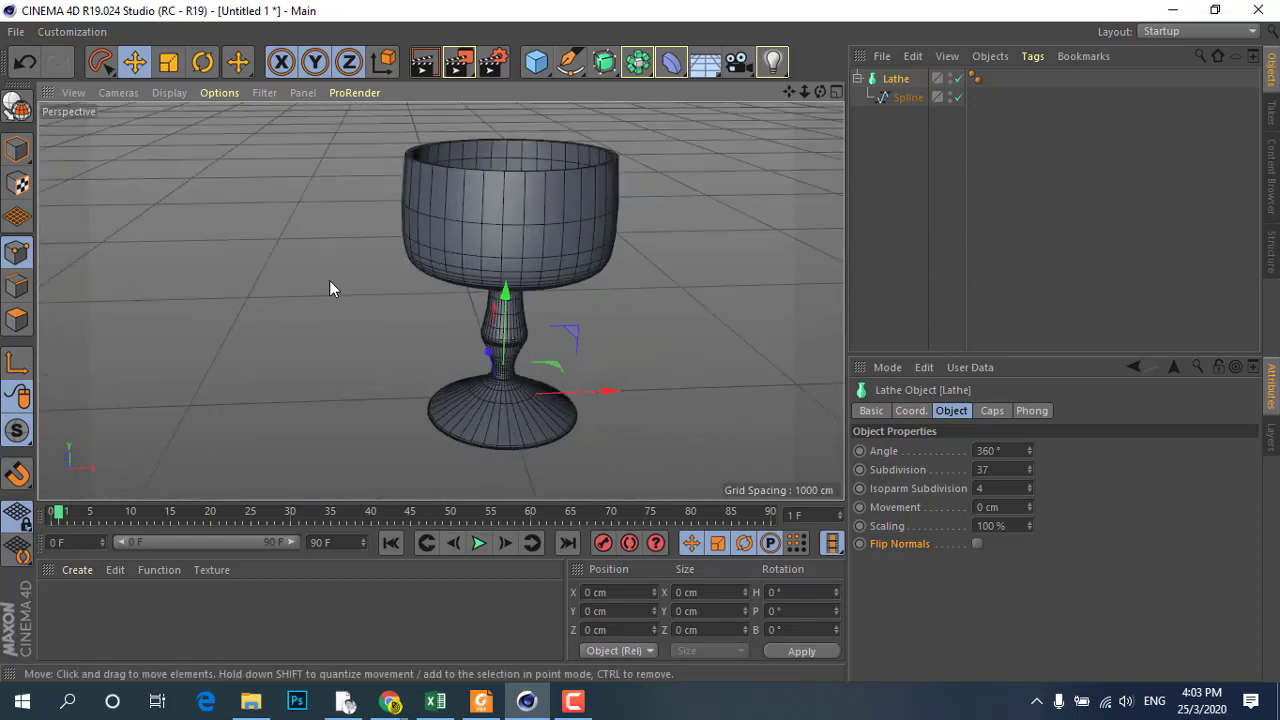
pyautogui.scroll(-3, 329, 280)
pyautogui.scroll(2, 328, 278)
pyautogui.scroll(1, 338, 274)
pyautogui.scroll(-1, 342, 269)
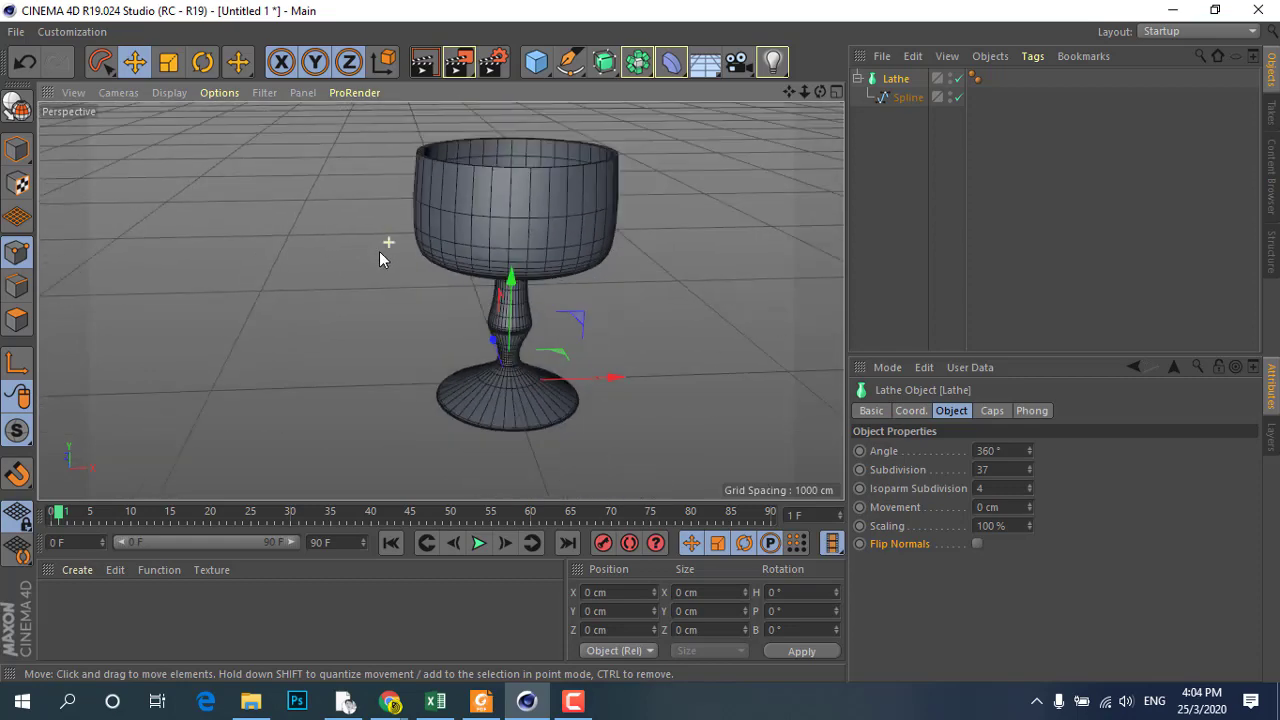
pyautogui.moveTo(496, 242)
pyautogui.keyDown('alt'); pyautogui.mouseDown()
pyautogui.moveTo(691, 245)
pyautogui.moveTo(655, 219)
pyautogui.mouseUp(); pyautogui.keyUp('alt')
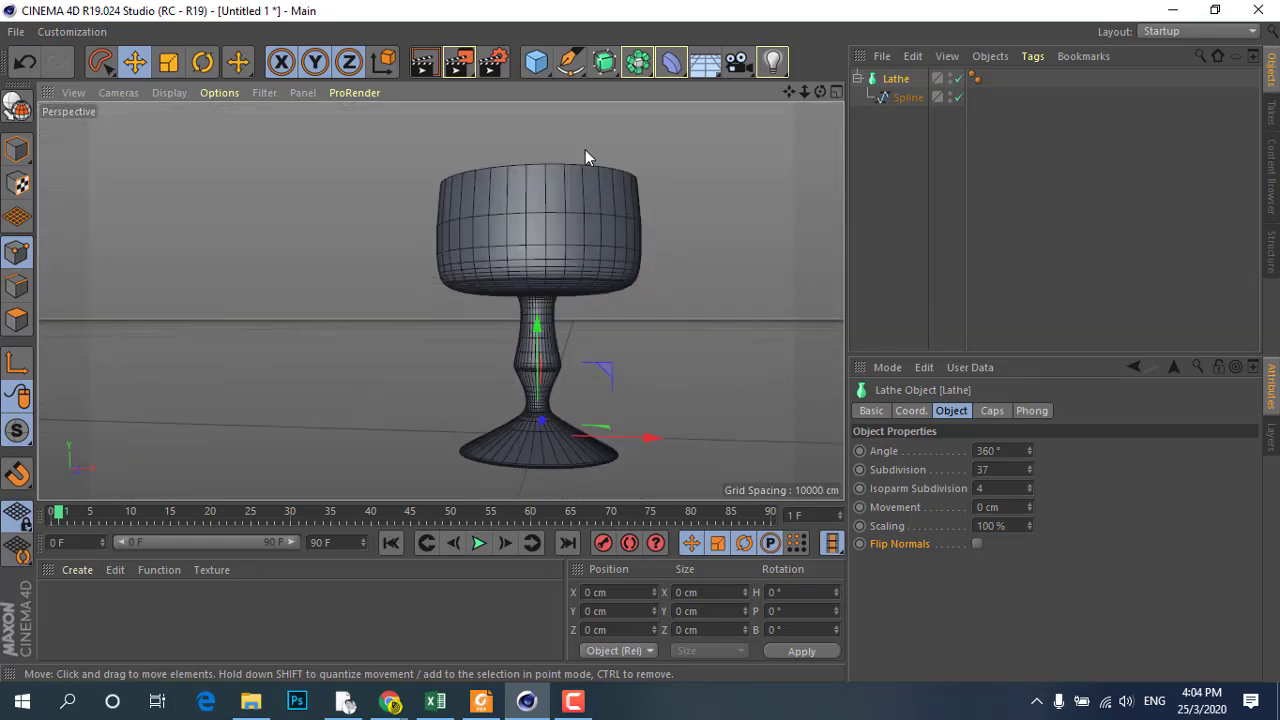
pyautogui.keyDown('alt'); pyautogui.moveTo(585, 149); pyautogui.dragTo(510, 231); pyautogui.keyUp('alt')
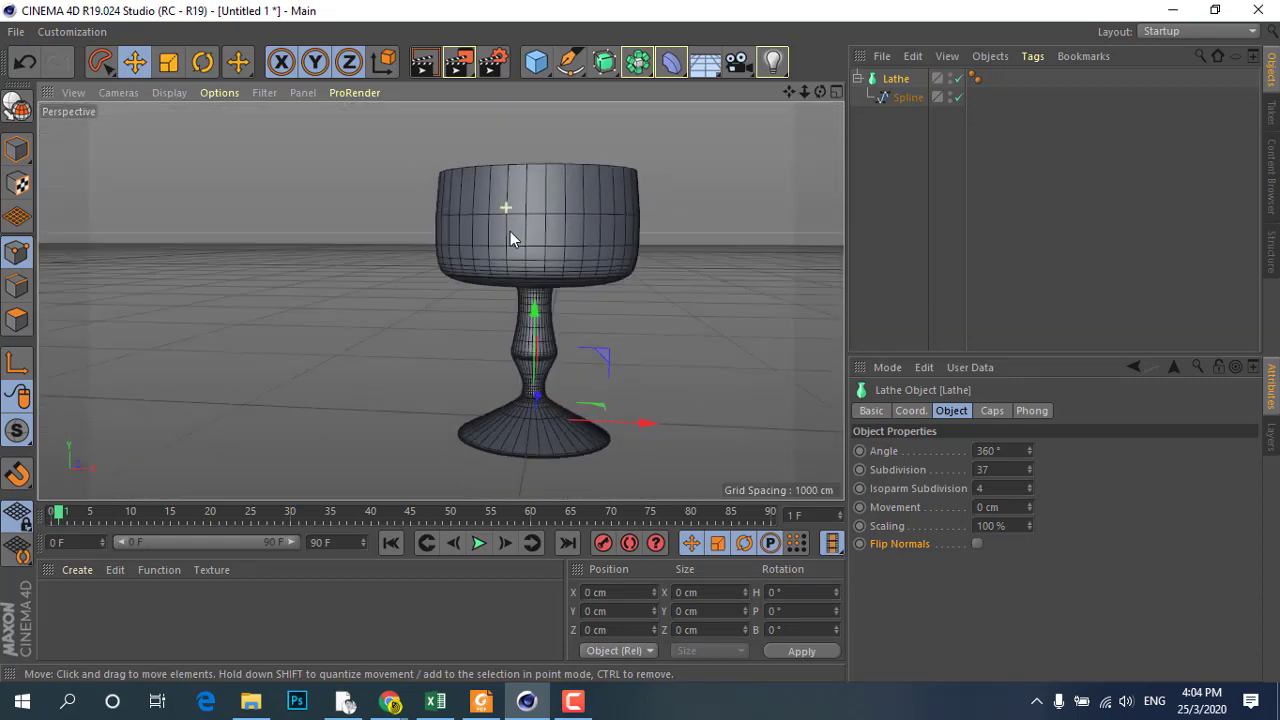
pyautogui.click(569, 68)
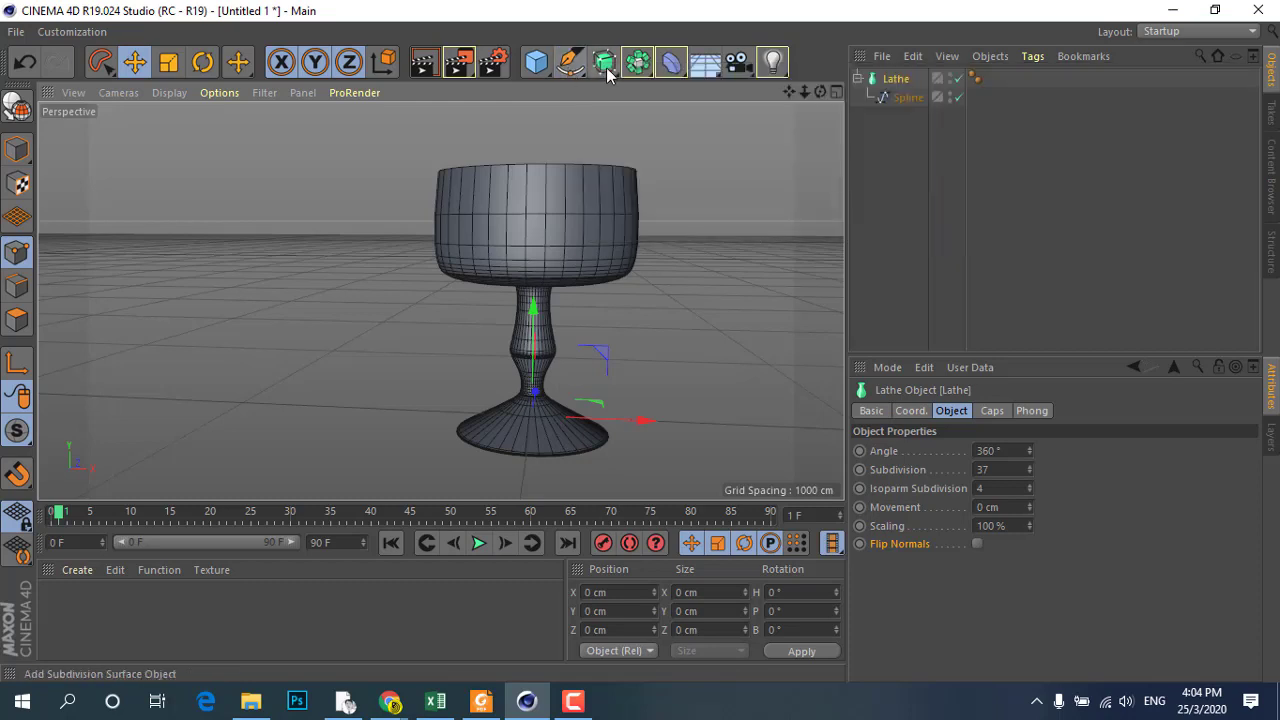
pyautogui.click(604, 62)
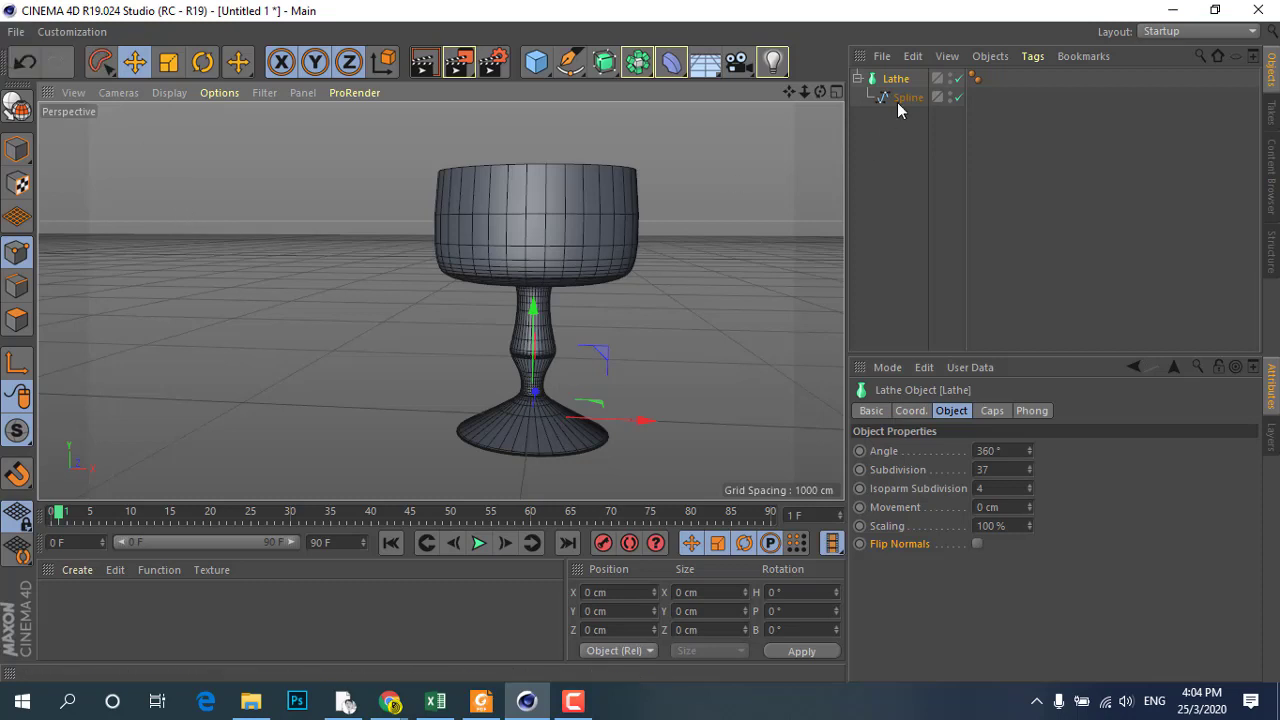
# - Delete the Lathe goblet and its profile spline using Edit > Delete
pyautogui.click(914, 56)
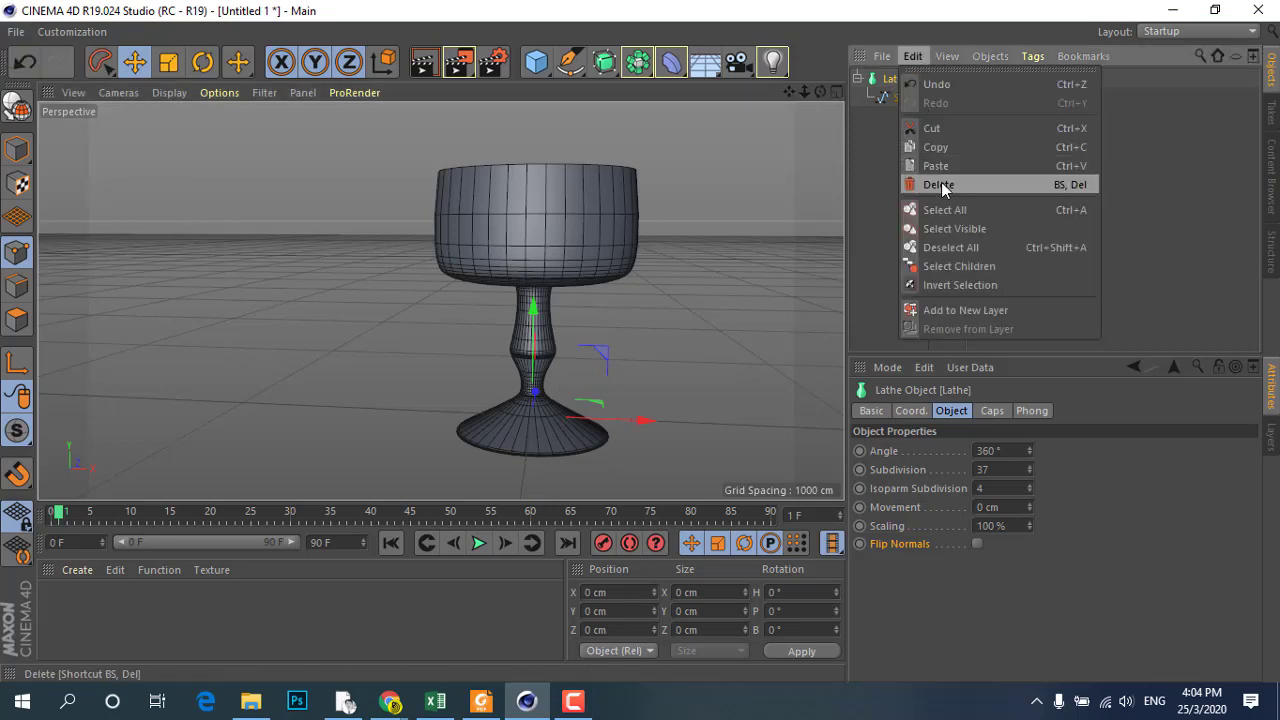
pyautogui.click(941, 184)
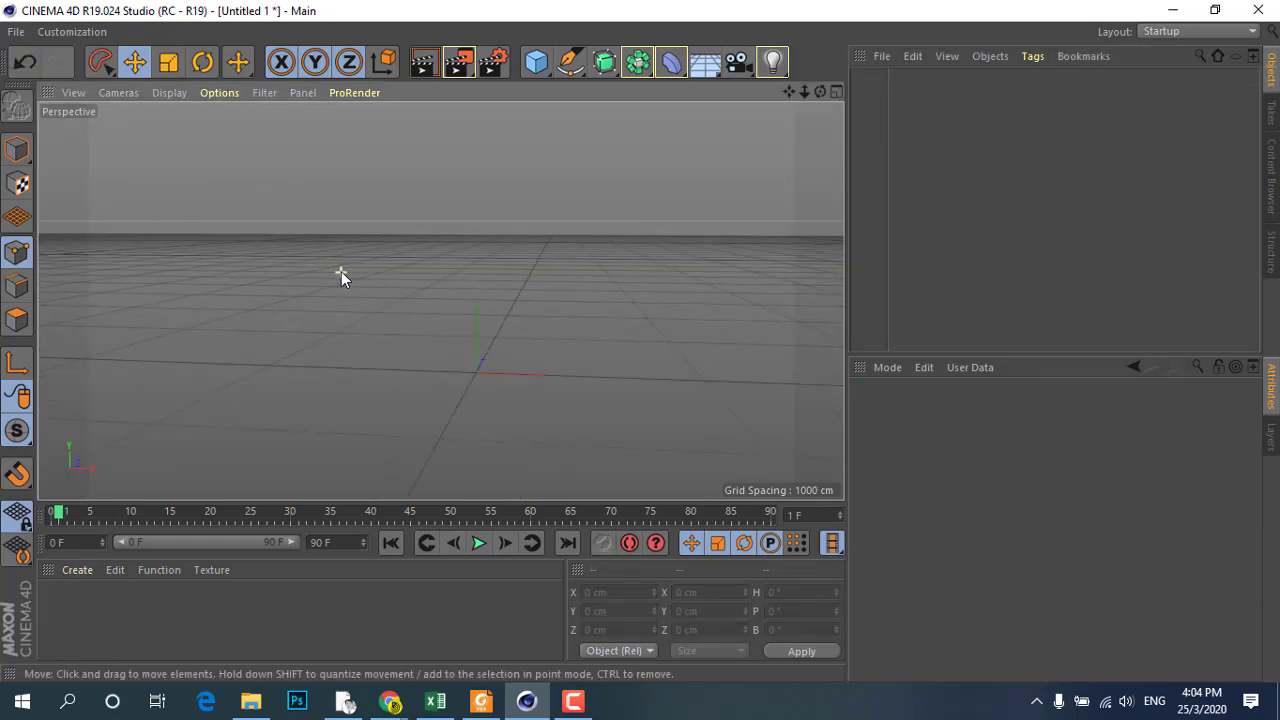
pyautogui.moveTo(389, 321)
pyautogui.keyDown('alt'); pyautogui.mouseDown()
pyautogui.moveTo(330, 269)
pyautogui.moveTo(299, 277)
pyautogui.moveTo(353, 284)
pyautogui.mouseUp(); pyautogui.keyUp('alt')
# - Add a Bezier spline object, then delete it again
pyautogui.click(580, 72)
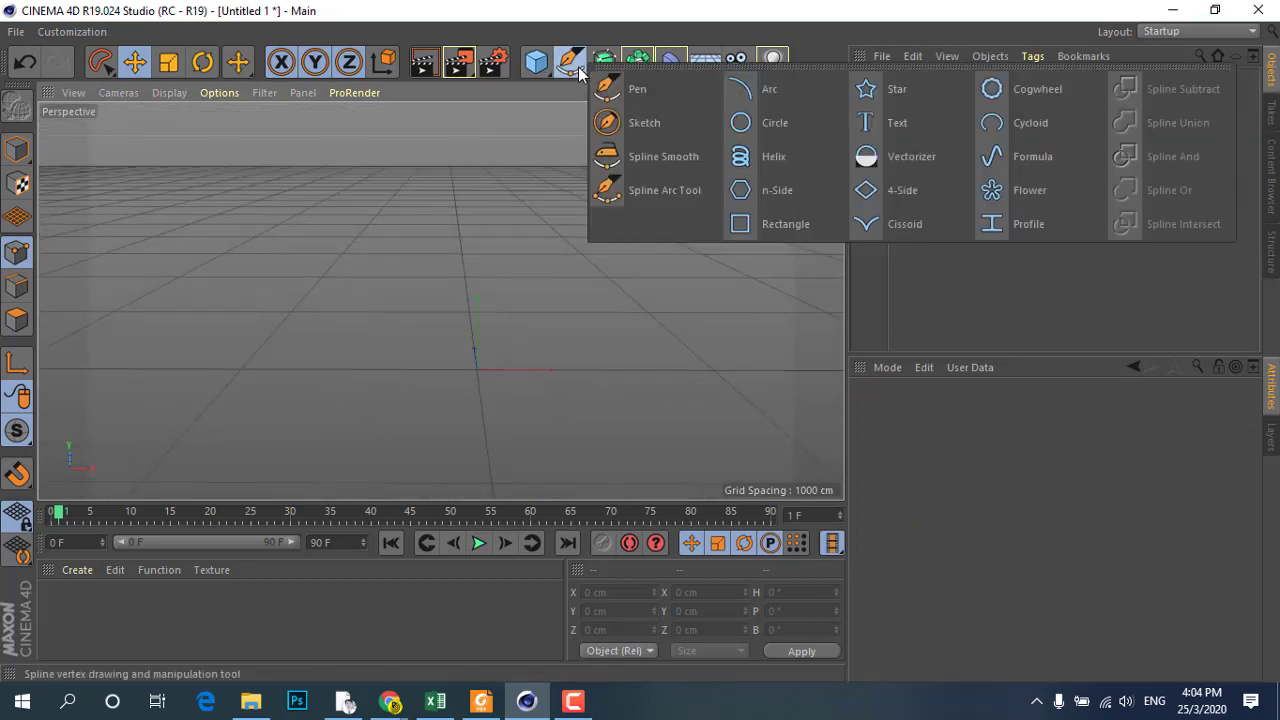
pyautogui.click(605, 64)
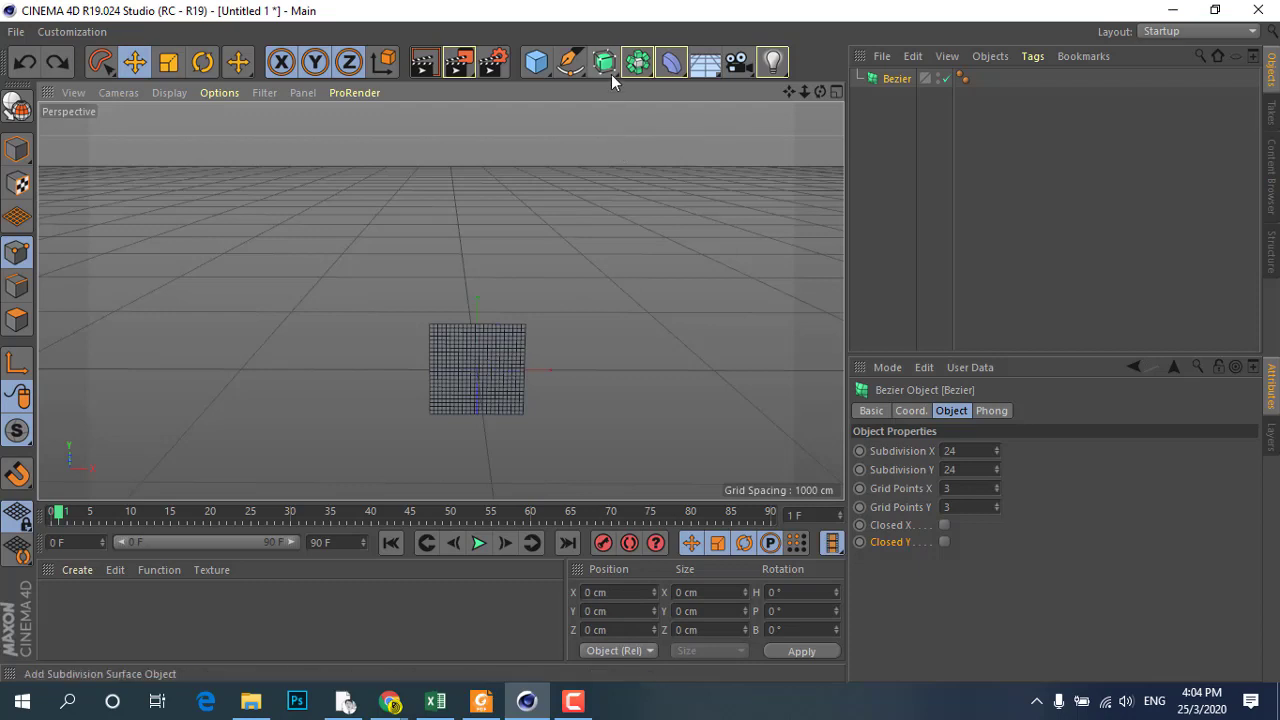
pyautogui.click(913, 56)
pyautogui.click(944, 186)
# - Pick the Move tool and show only the Top view at full size
pyautogui.moveTo(538, 289)
pyautogui.keyDown('alt'); pyautogui.mouseDown()
pyautogui.moveTo(478, 361)
pyautogui.moveTo(520, 401)
pyautogui.moveTo(690, 360)
pyautogui.moveTo(418, 287)
pyautogui.moveTo(528, 330)
pyautogui.moveTo(481, 153)
pyautogui.mouseUp(); pyautogui.keyUp('alt')
pyautogui.click(236, 66)
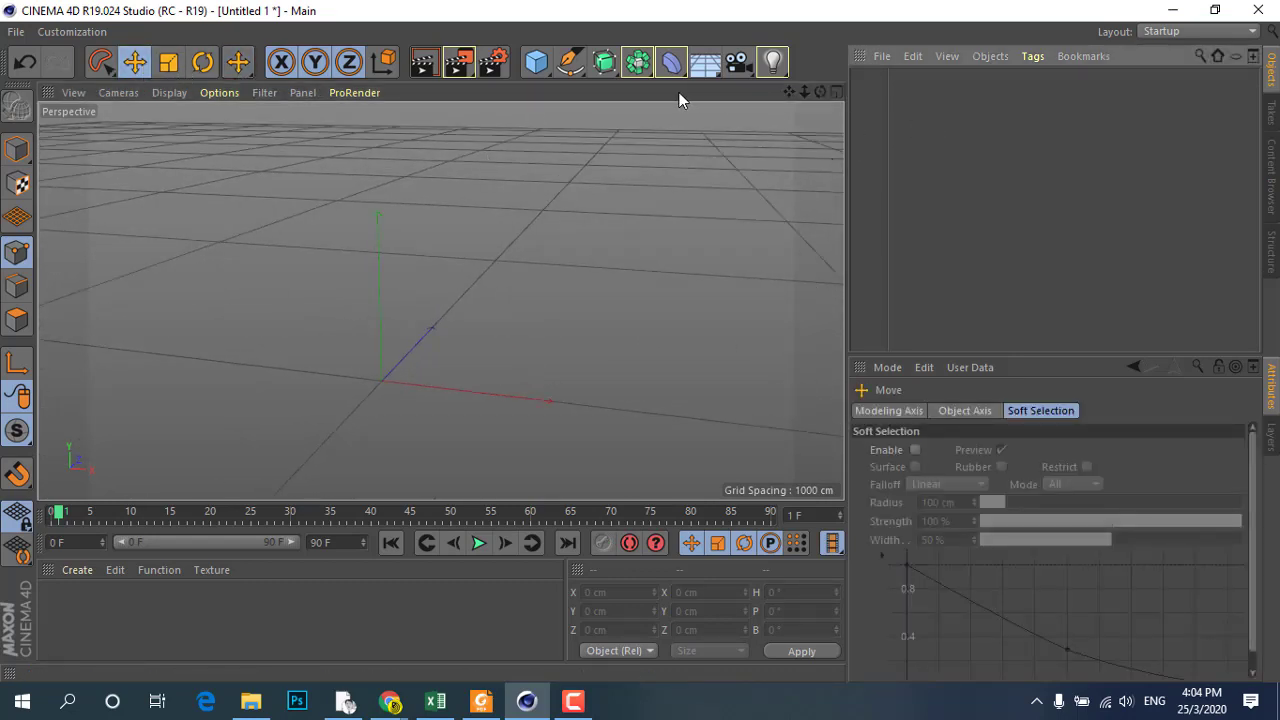
pyautogui.middleClick(372, 279)
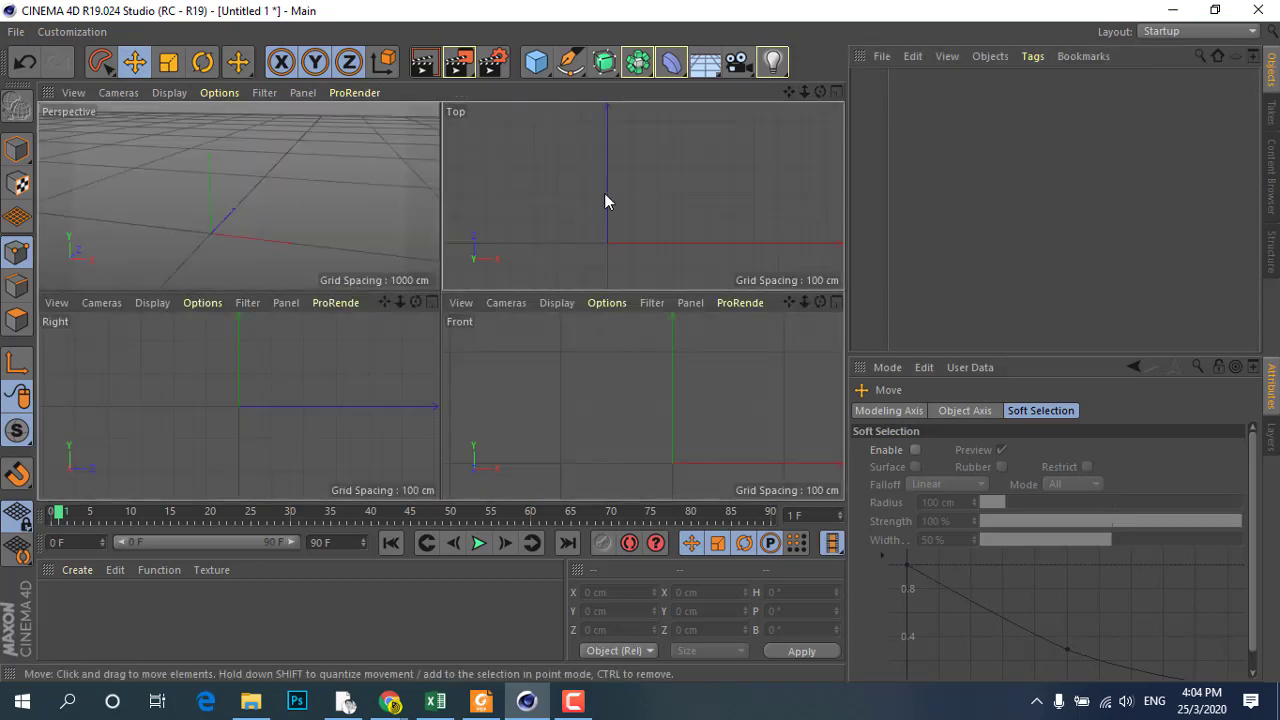
pyautogui.middleClick(604, 193)
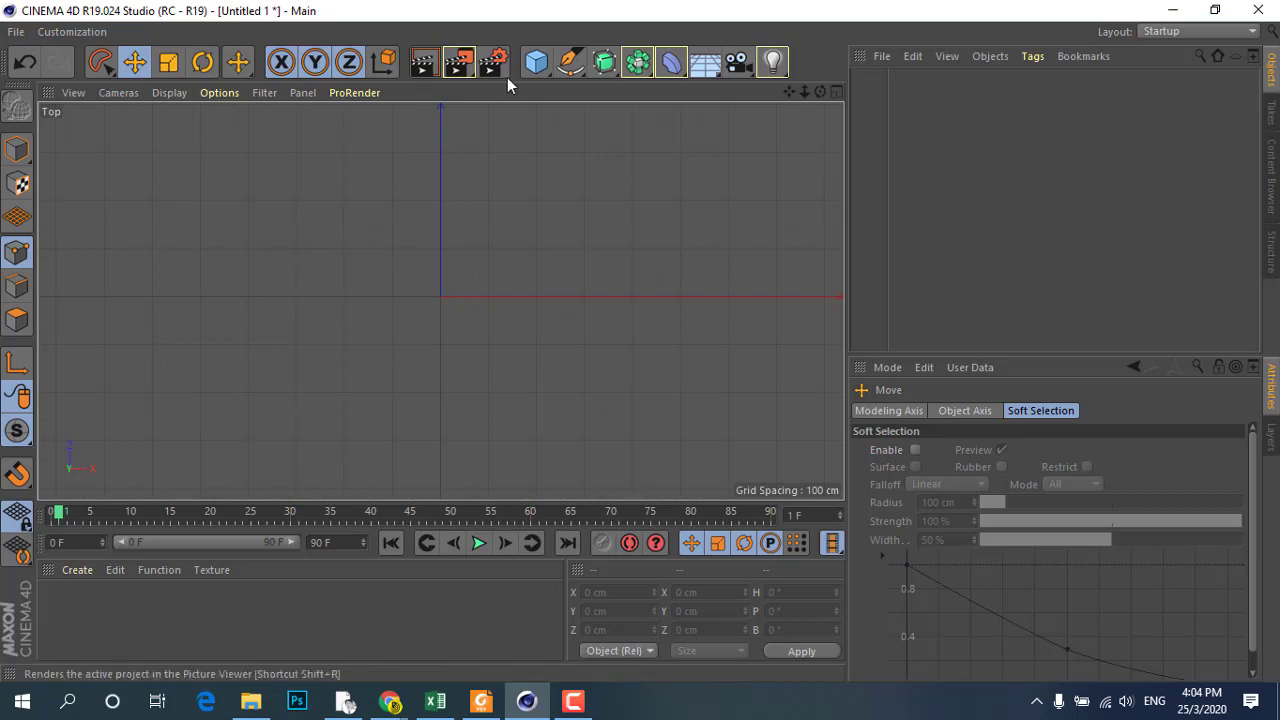
# - Add a Circle spline with a 200 cm radius from the spline flyout
pyautogui.click(584, 68)
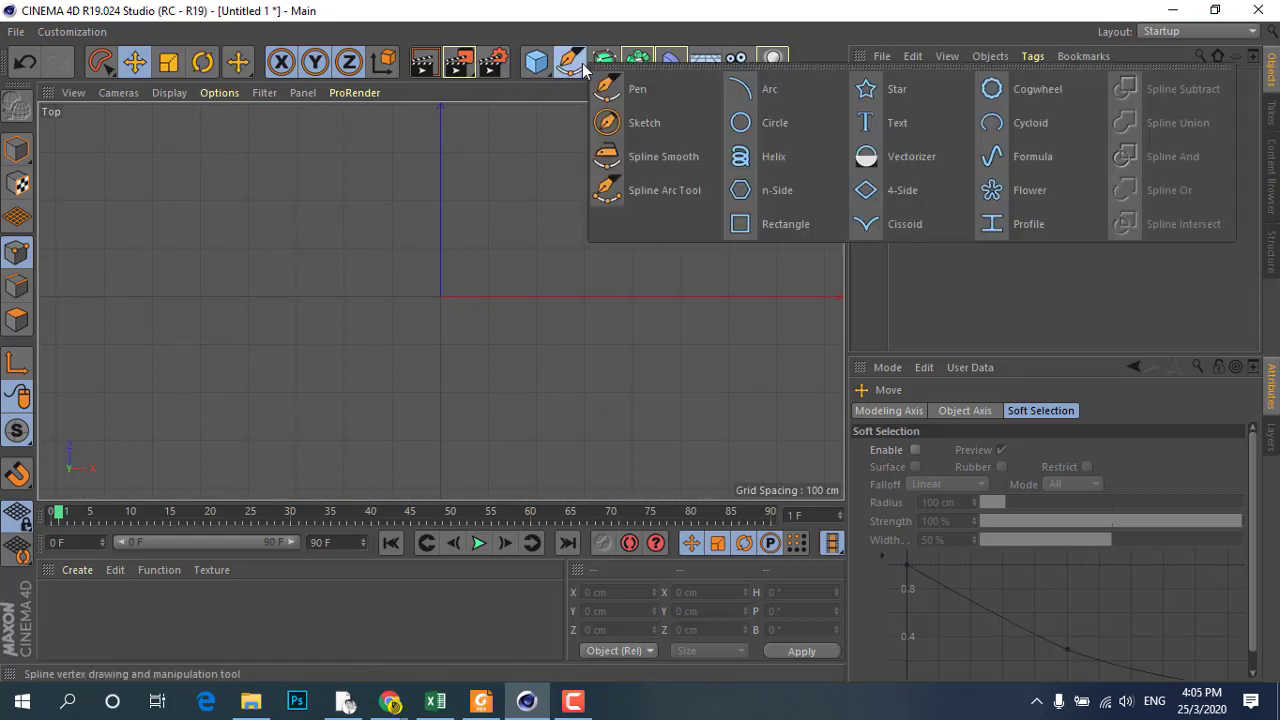
pyautogui.click(785, 130)
pyautogui.scroll(-3, 317, 264)
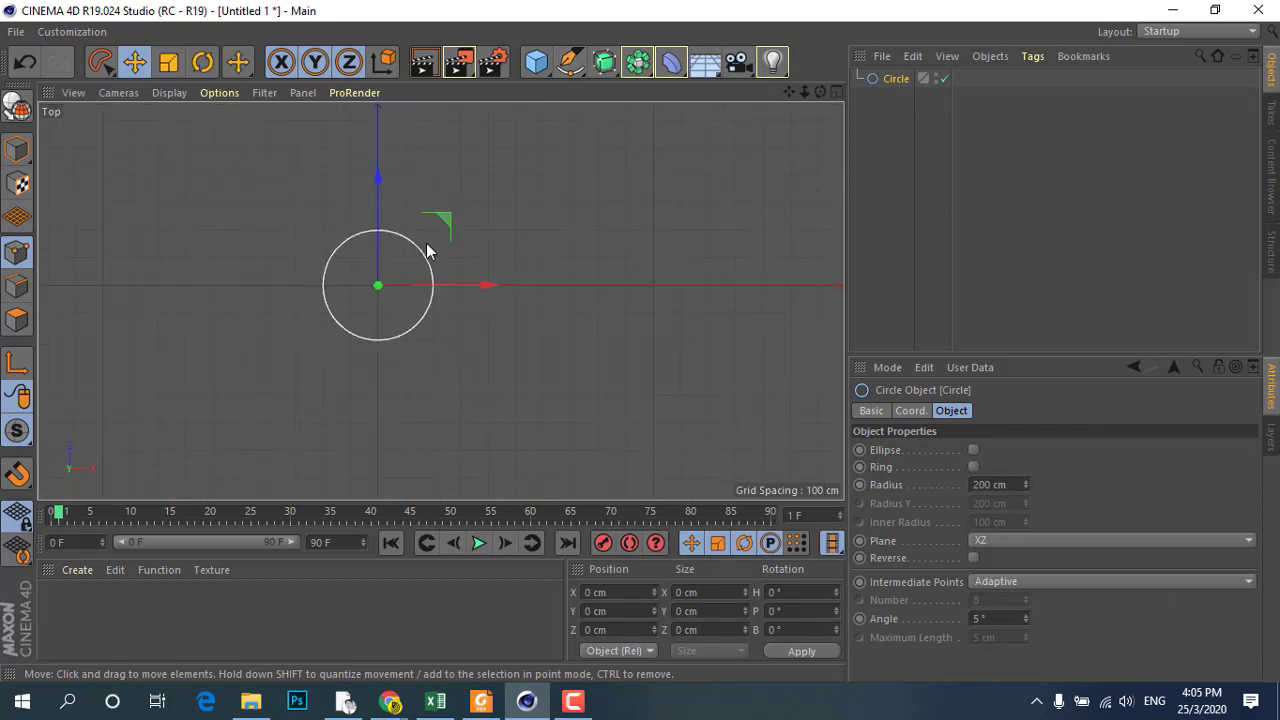
pyautogui.scroll(1, 429, 240)
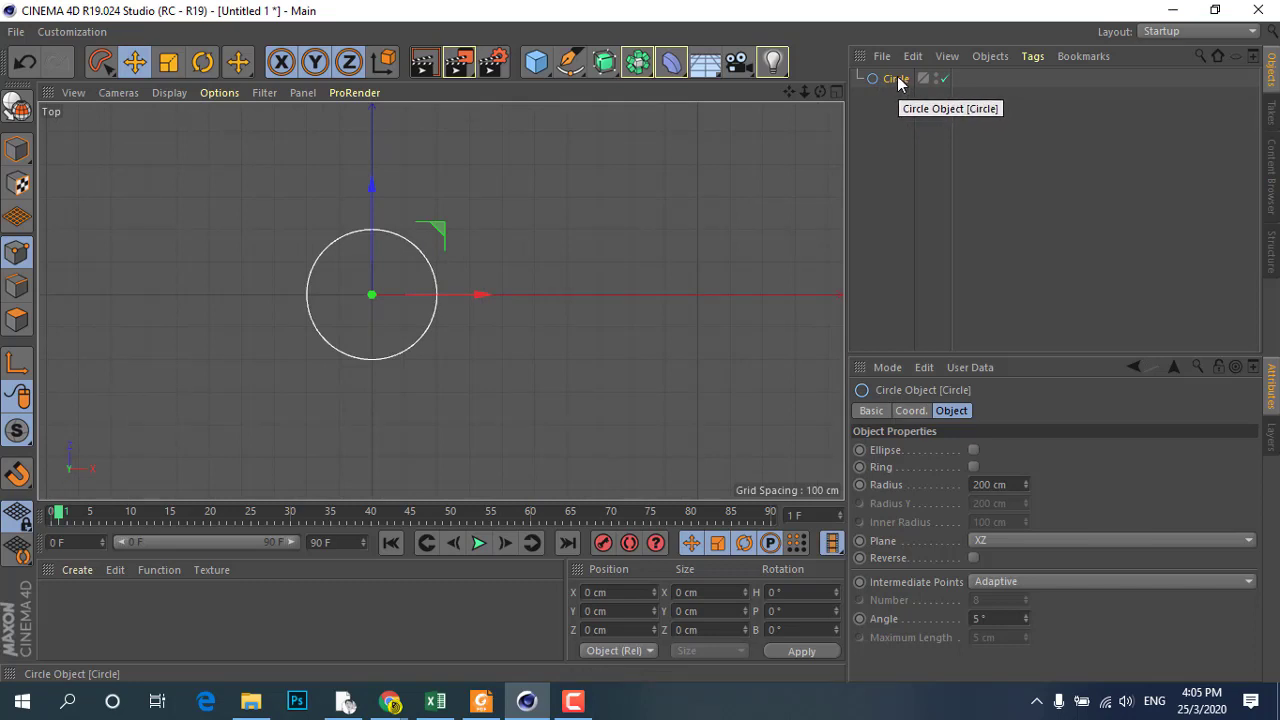
# - Ctrl-drag copies of the circle to make Circle.1 through Circle.4, then select each in turn
pyautogui.keyDown('ctrl'); pyautogui.moveTo(898, 80); pyautogui.dragTo(894, 117); pyautogui.keyUp('ctrl')
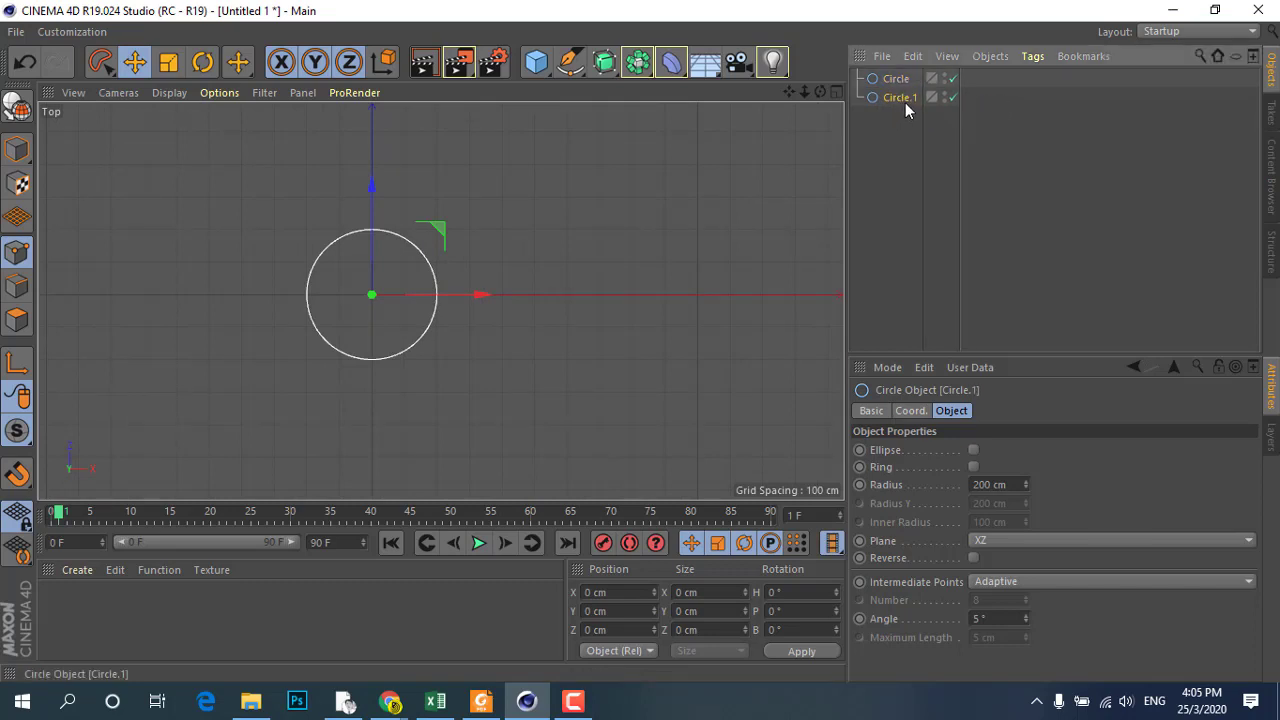
pyautogui.keyDown('ctrl'); pyautogui.moveTo(903, 100); pyautogui.dragTo(897, 168); pyautogui.keyUp('ctrl')
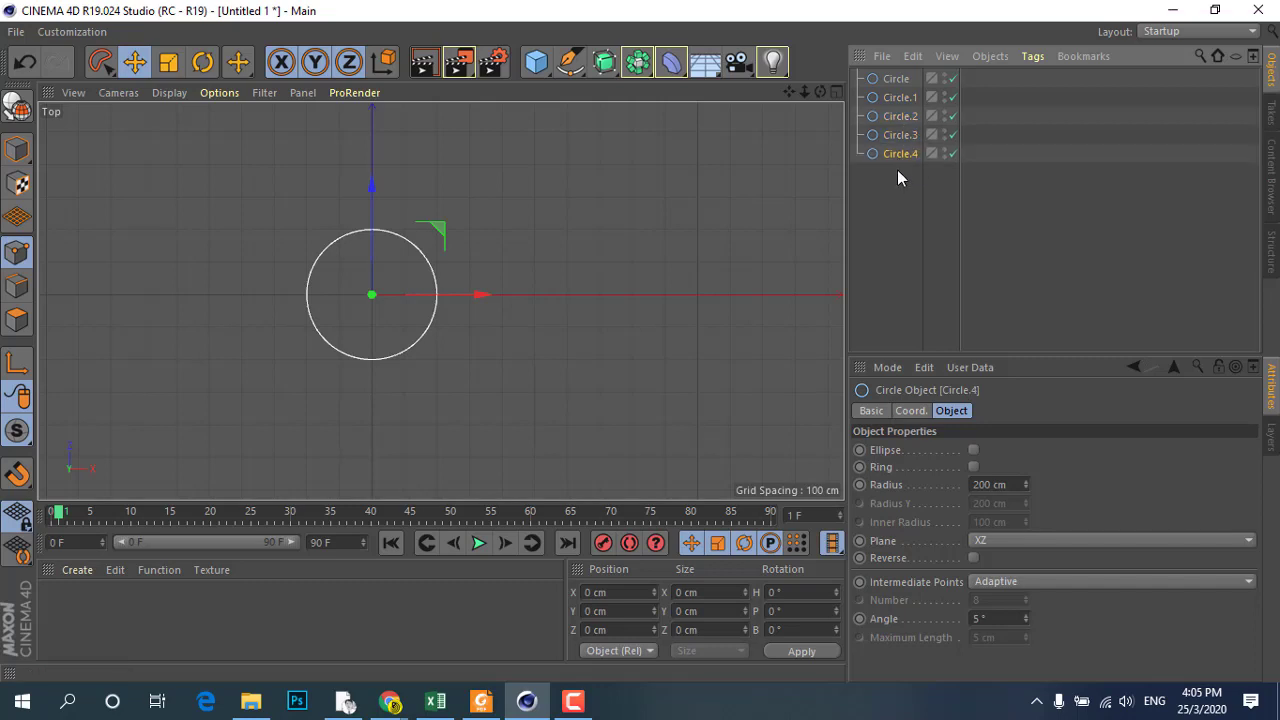
pyautogui.keyDown('ctrl'); pyautogui.click(898, 144); pyautogui.keyUp('ctrl')
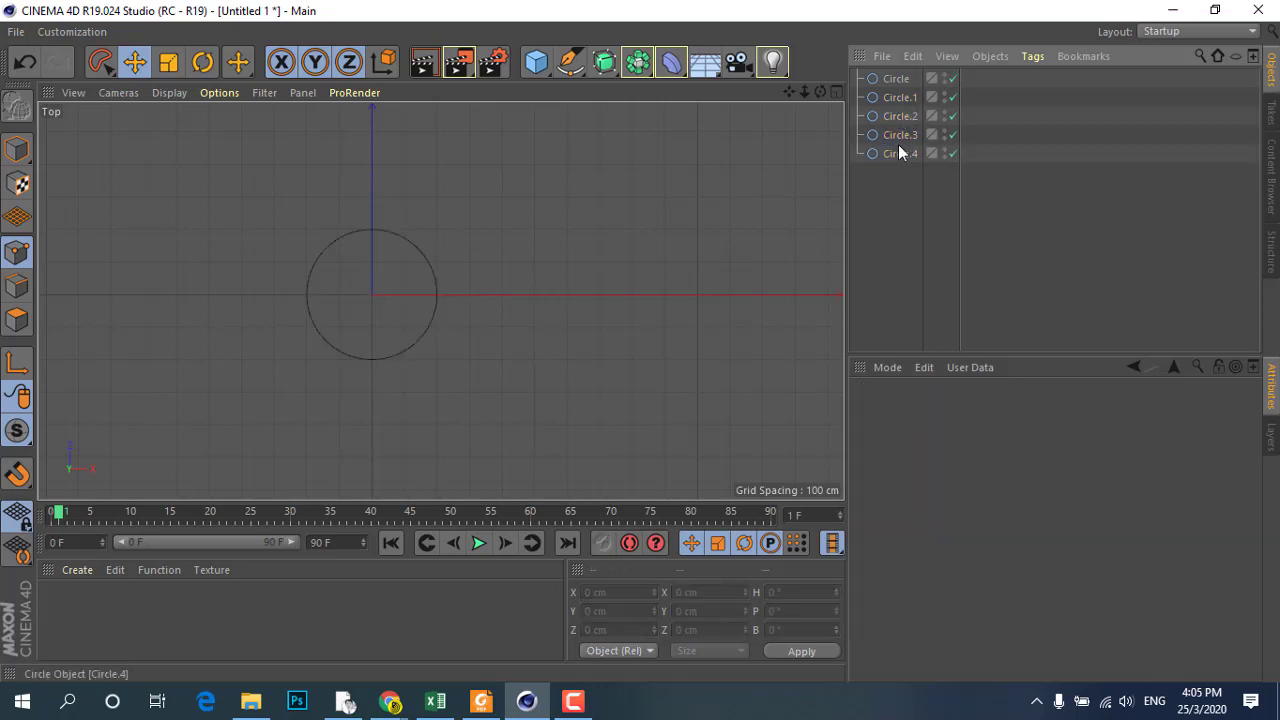
pyautogui.click(903, 113)
pyautogui.click(901, 97)
pyautogui.click(897, 80)
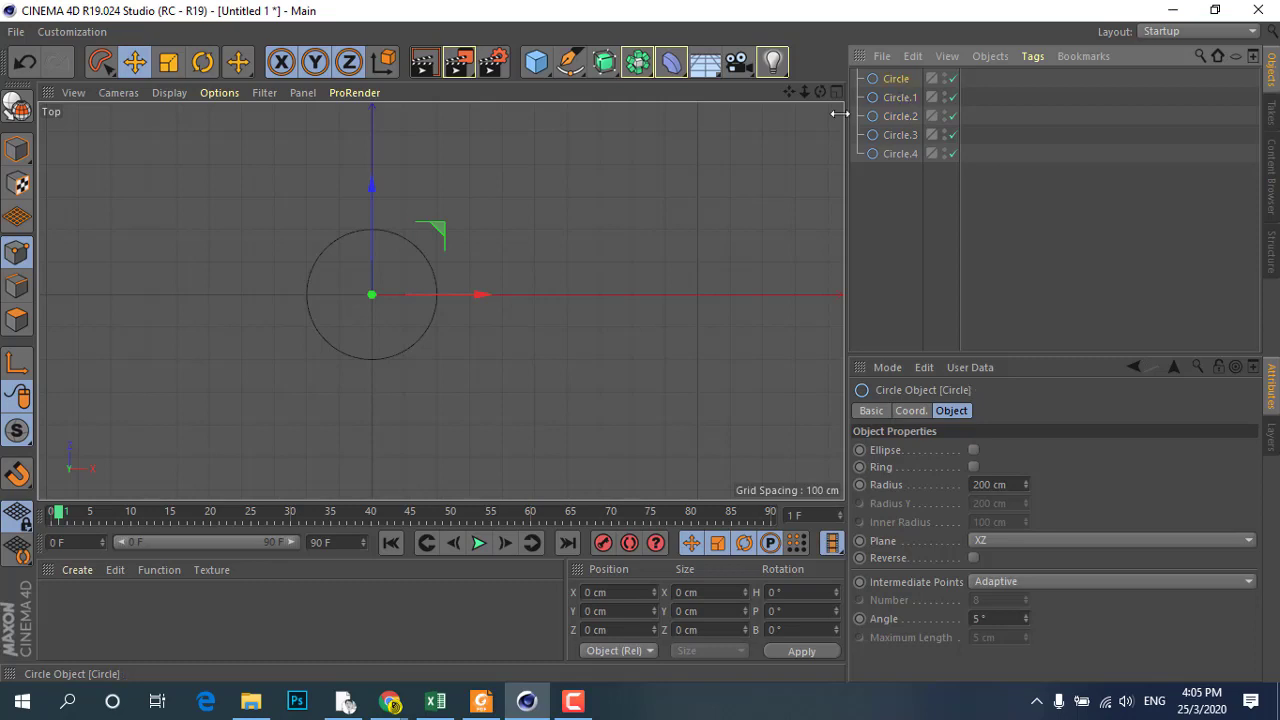
# - In a maximized Front view, raise Circle.3, Circle.2, Circle.1 and Circle to increasing heights
pyautogui.middleClick(550, 226)
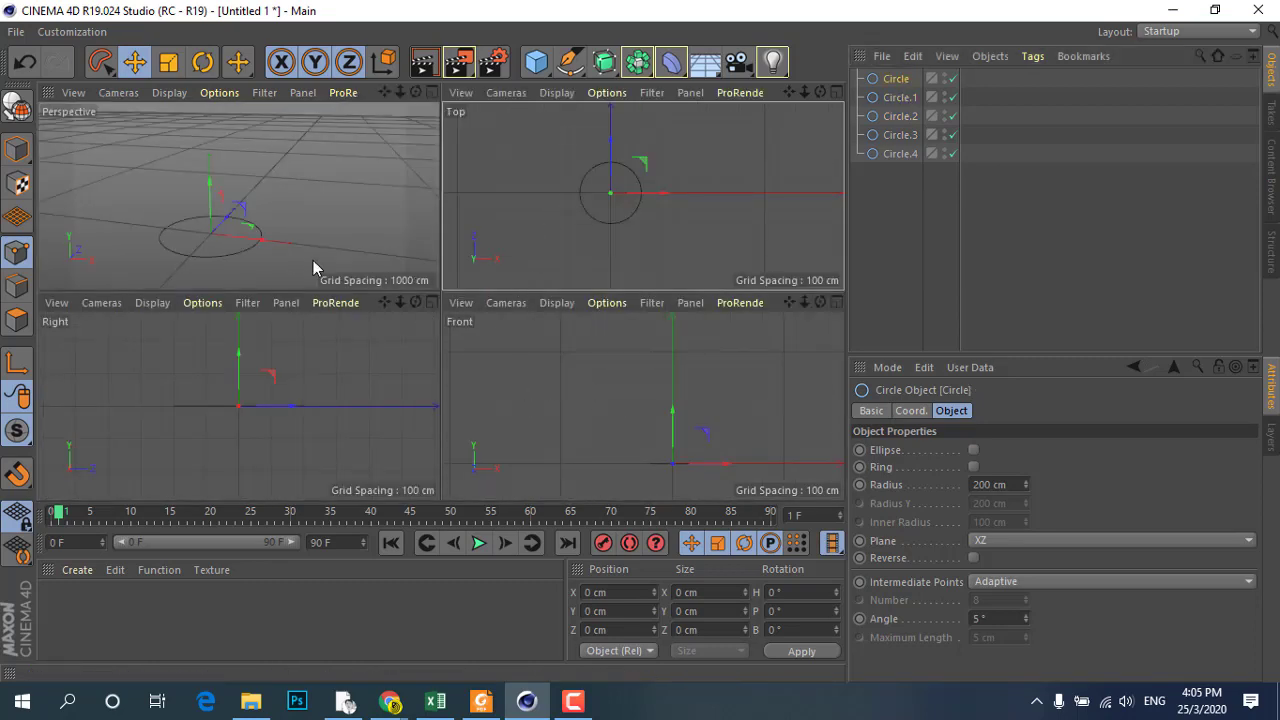
pyautogui.middleClick(646, 432)
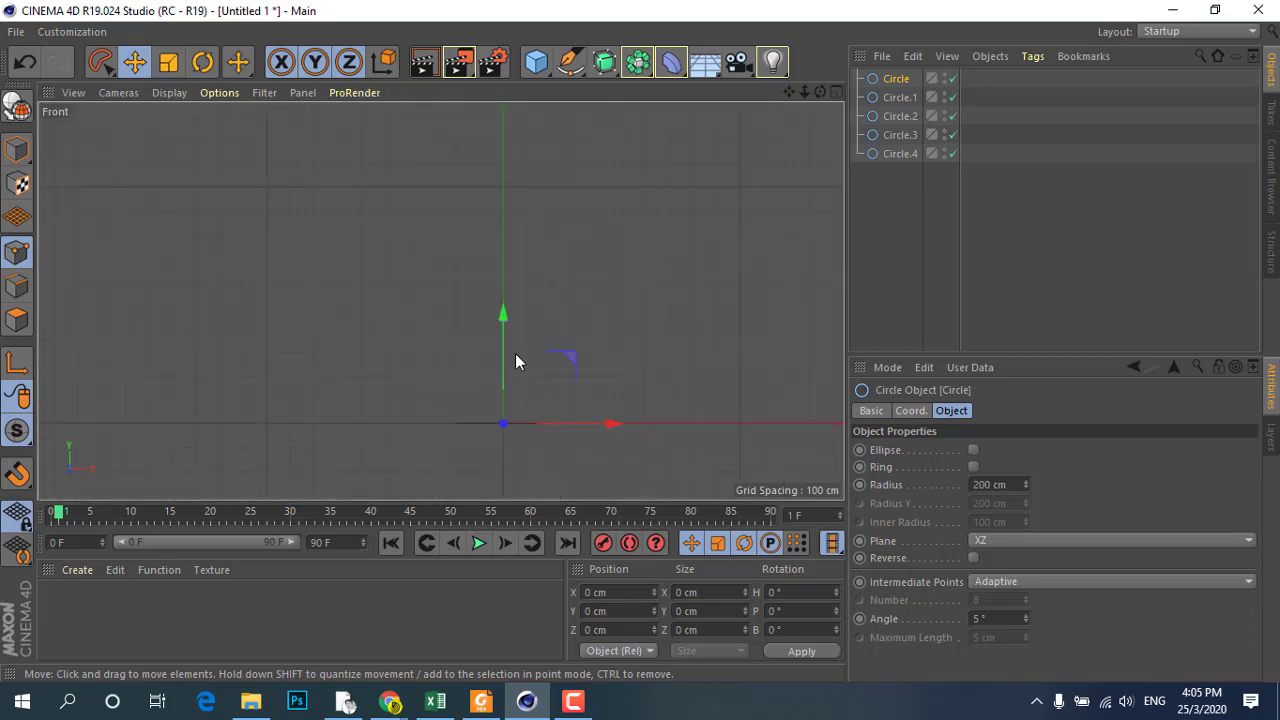
pyautogui.click(900, 154)
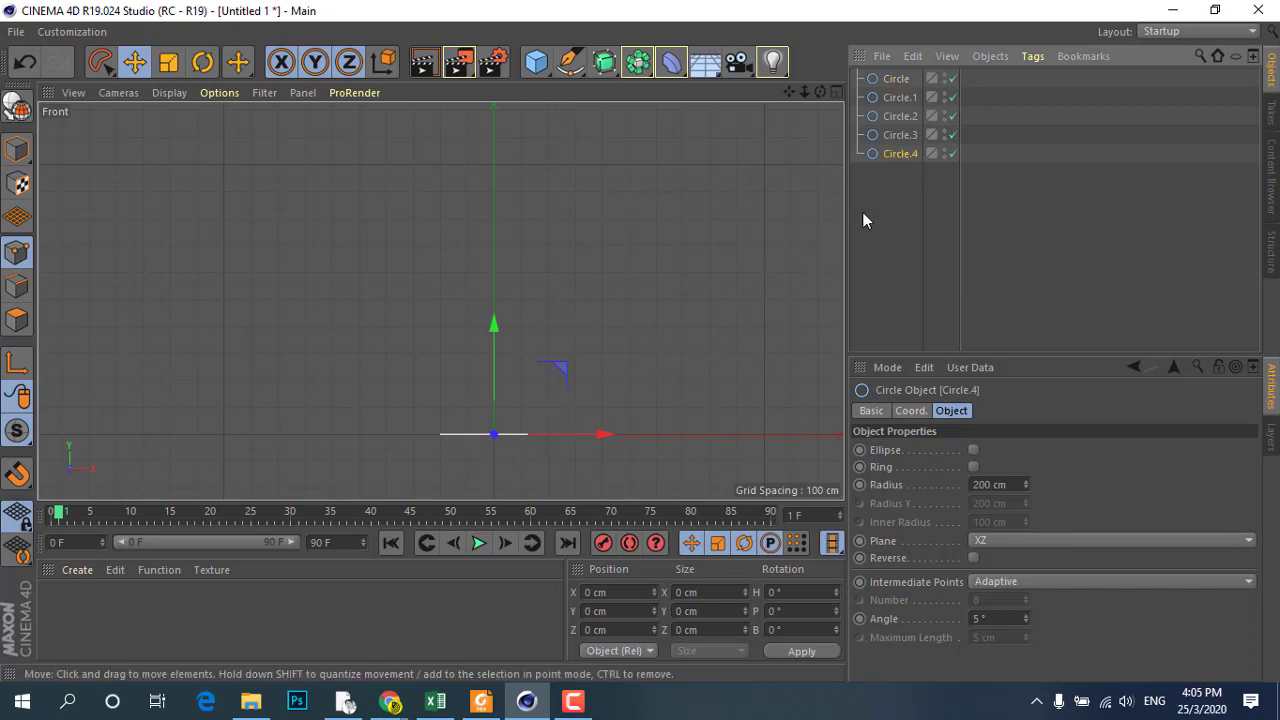
pyautogui.click(899, 137)
pyautogui.moveTo(497, 332); pyautogui.dragTo(496, 279)
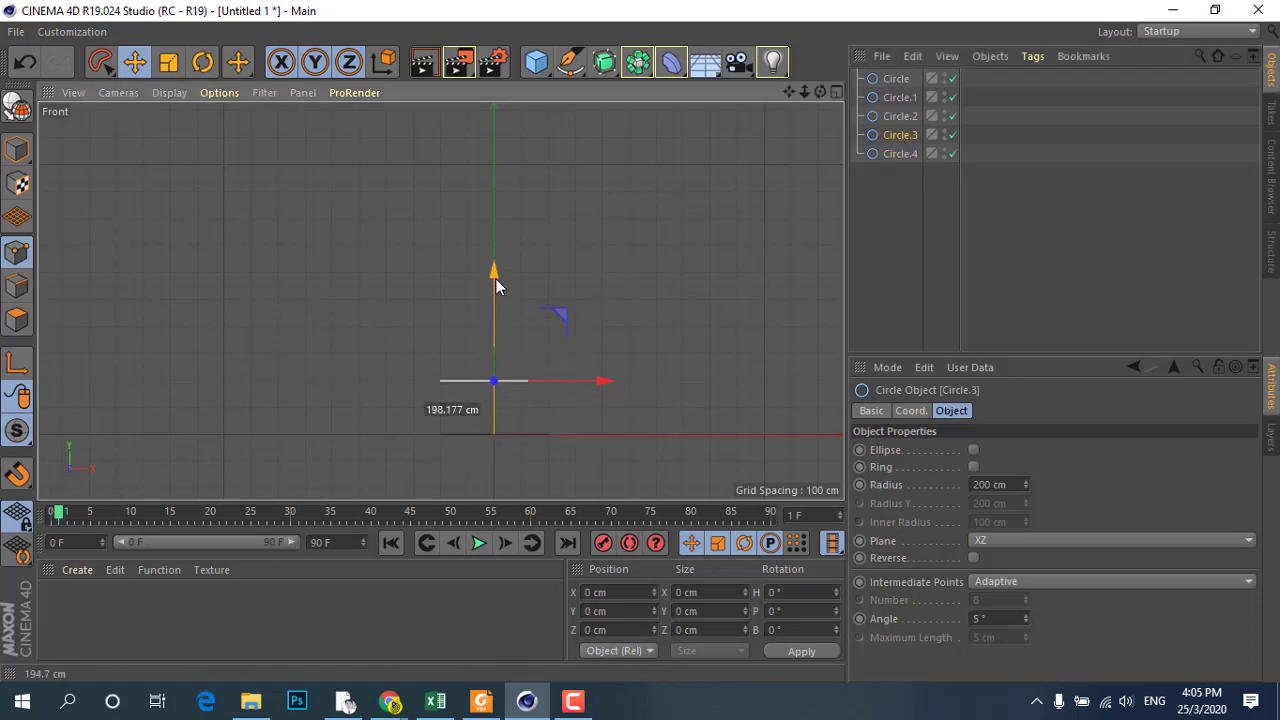
pyautogui.click(912, 116)
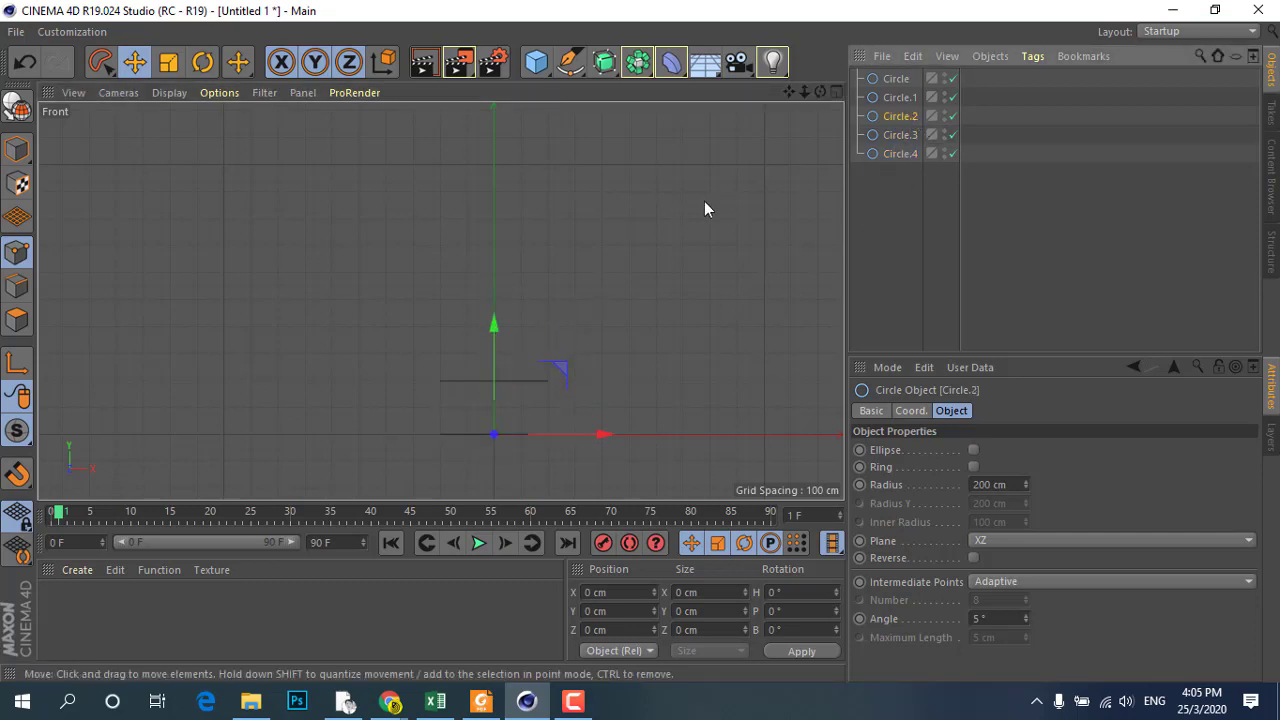
pyautogui.moveTo(493, 322); pyautogui.dragTo(519, 217)
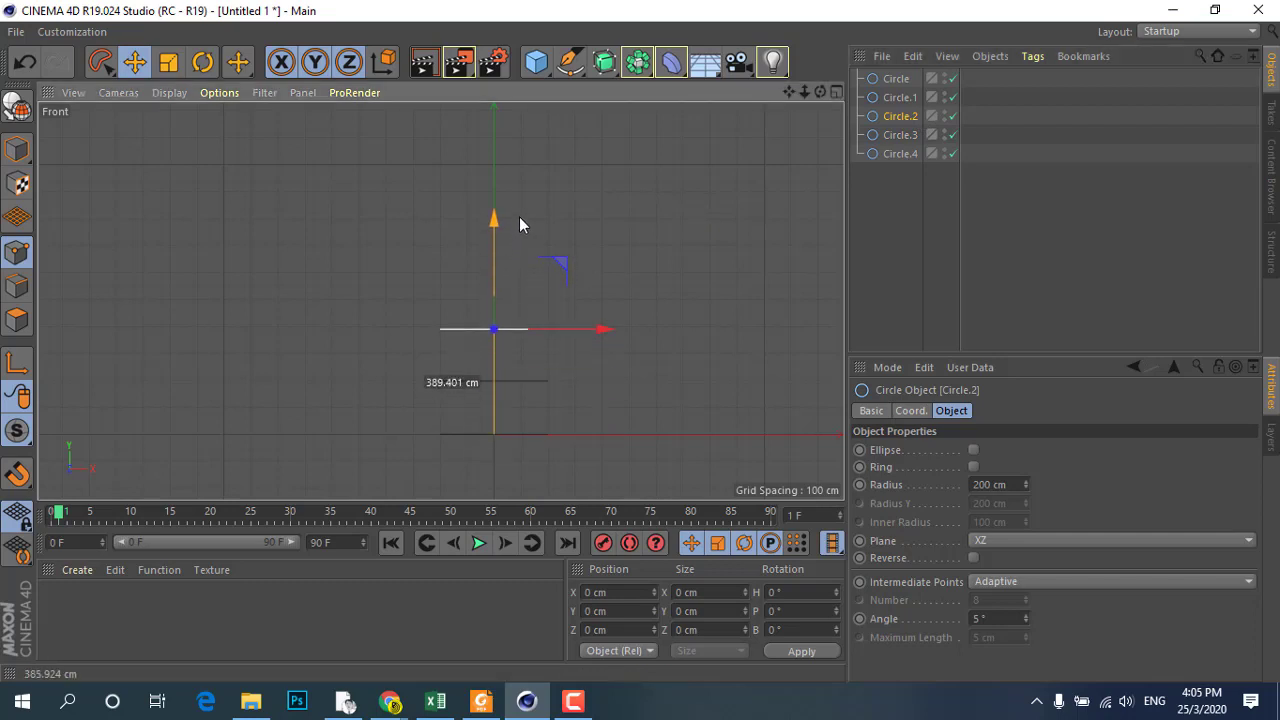
pyautogui.click(899, 97)
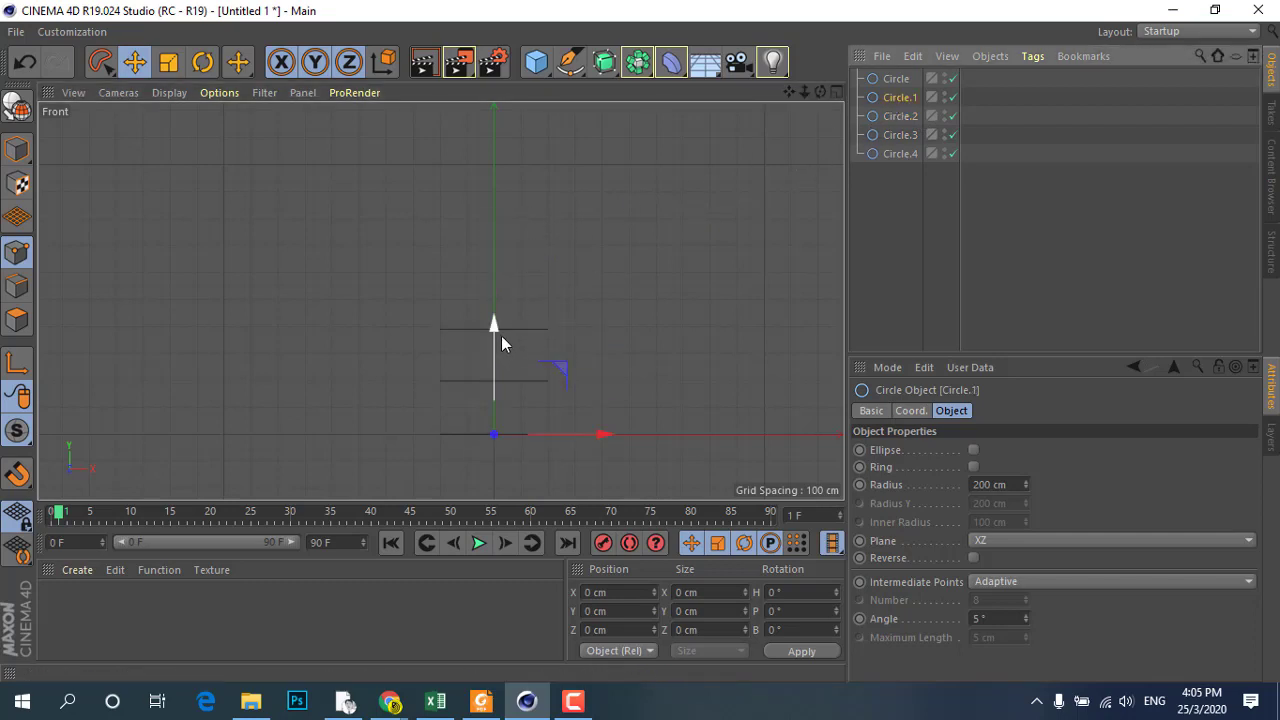
pyautogui.moveTo(496, 333); pyautogui.dragTo(514, 175)
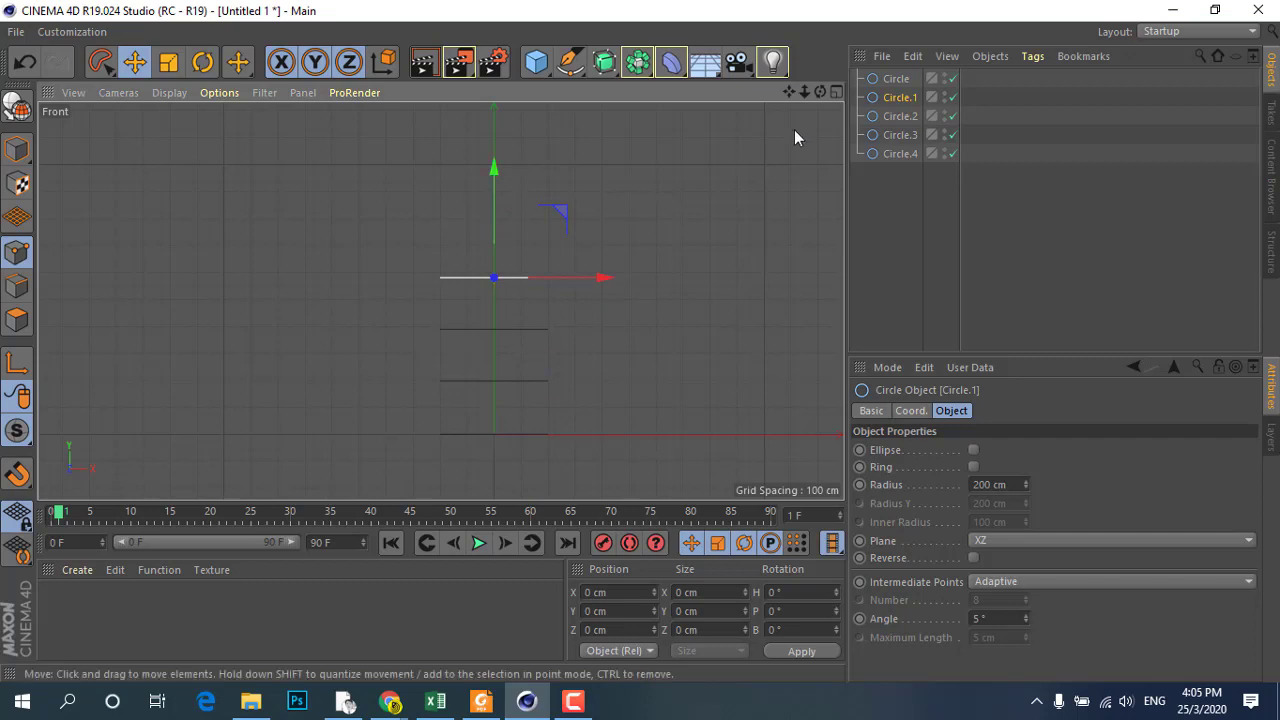
pyautogui.click(896, 78)
pyautogui.moveTo(495, 305); pyautogui.dragTo(538, 125)
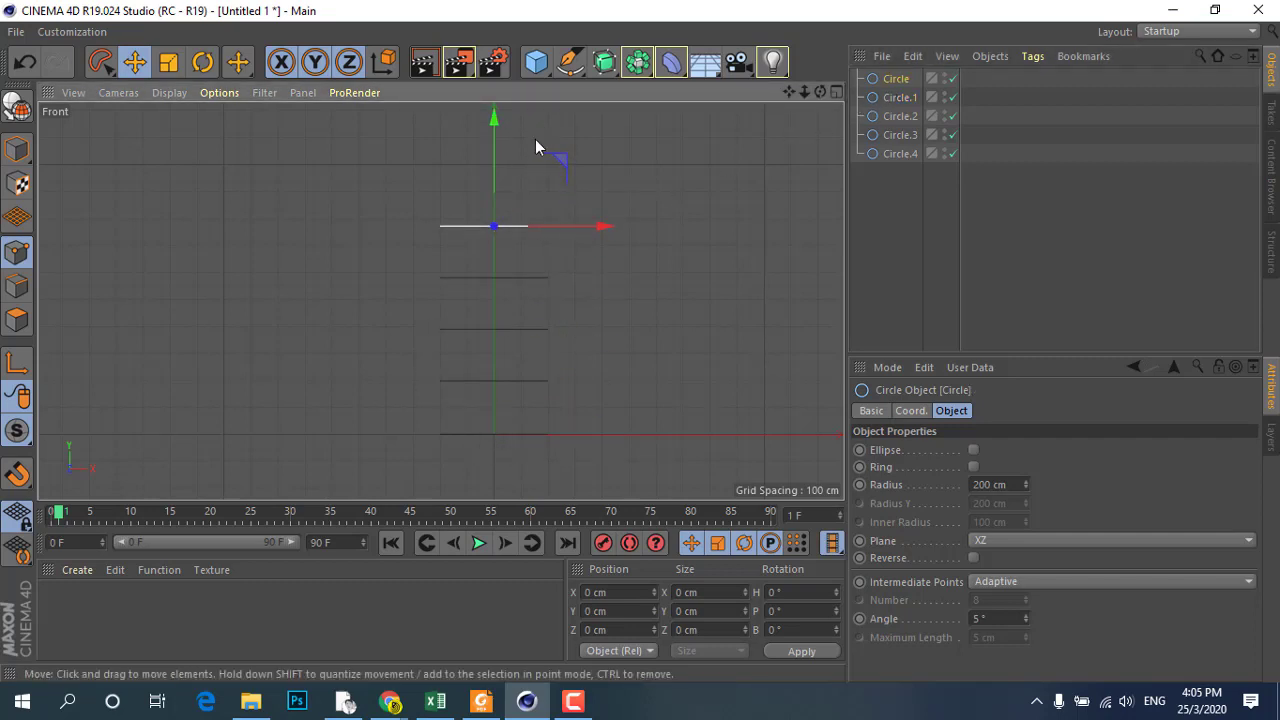
# - Check the column of rings in Perspective, return to four views, and select all five circles
pyautogui.middleClick(530, 303)
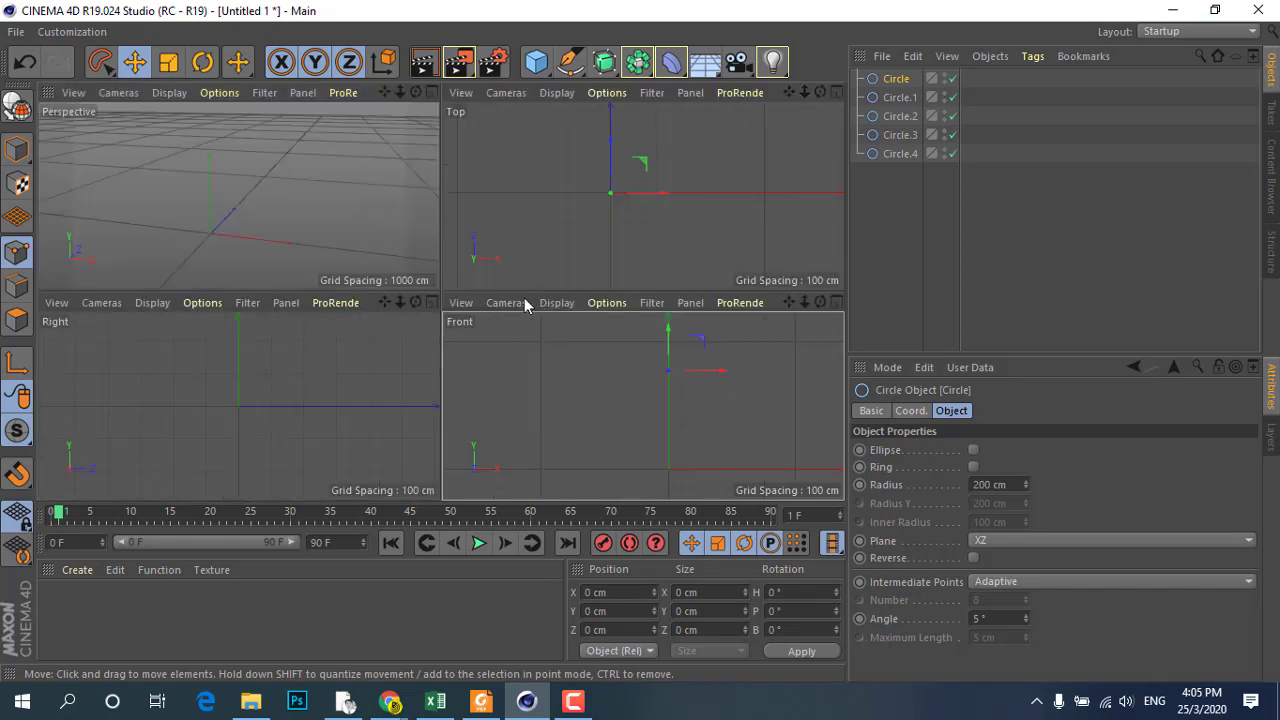
pyautogui.middleClick(320, 220)
pyautogui.scroll(-3, 365, 360)
pyautogui.scroll(-3, 372, 310)
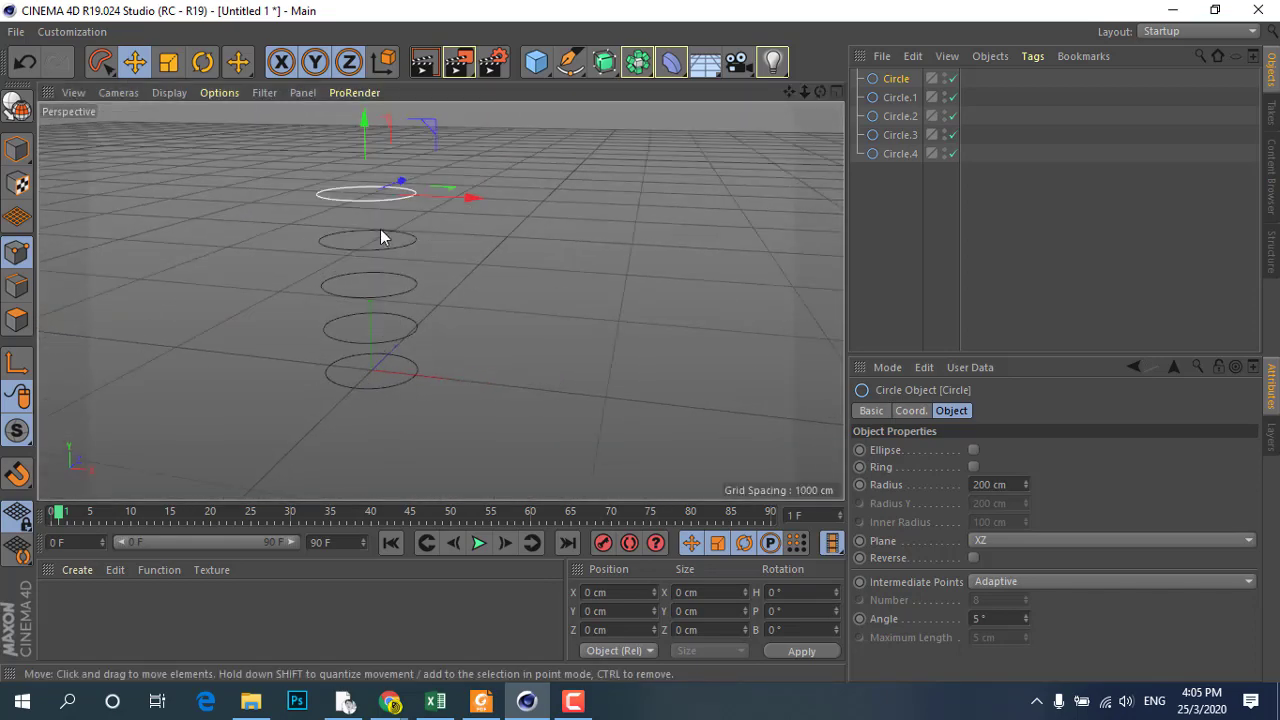
pyautogui.middleClick(390, 293)
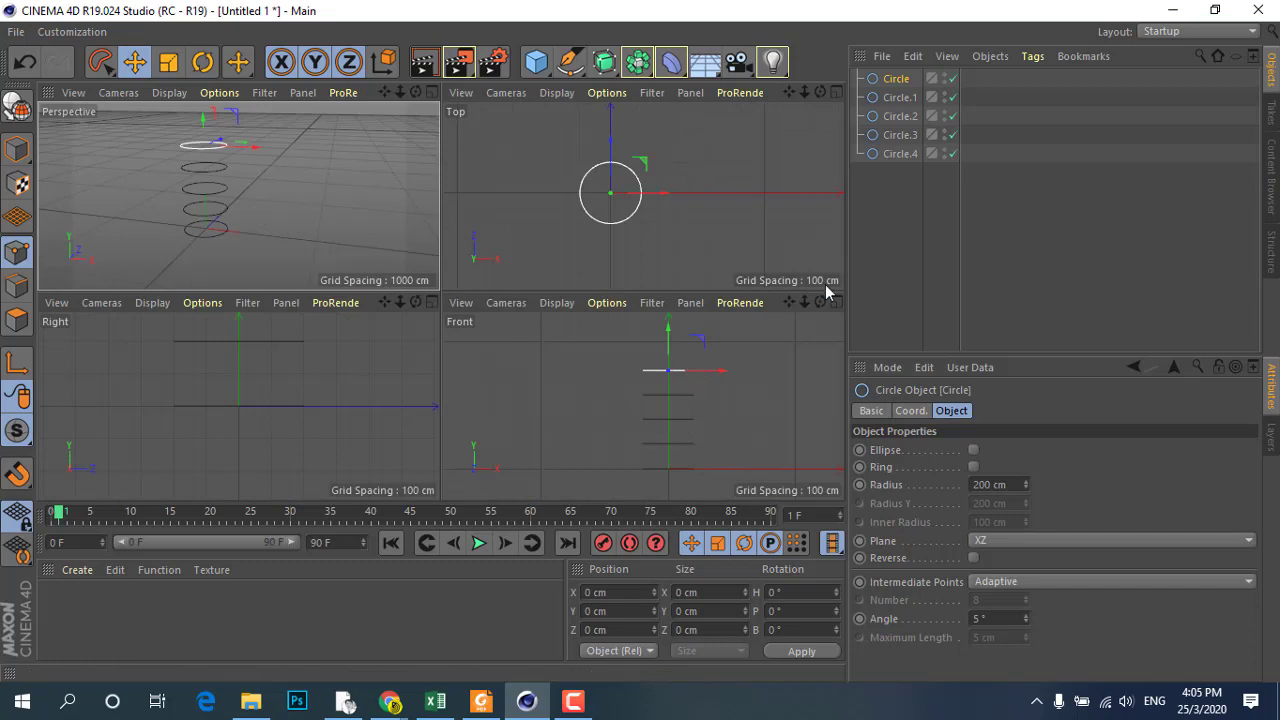
pyautogui.moveTo(908, 60); pyautogui.dragTo(888, 204)
# - Add a Loft object and place all five circles inside it
pyautogui.click(891, 203)
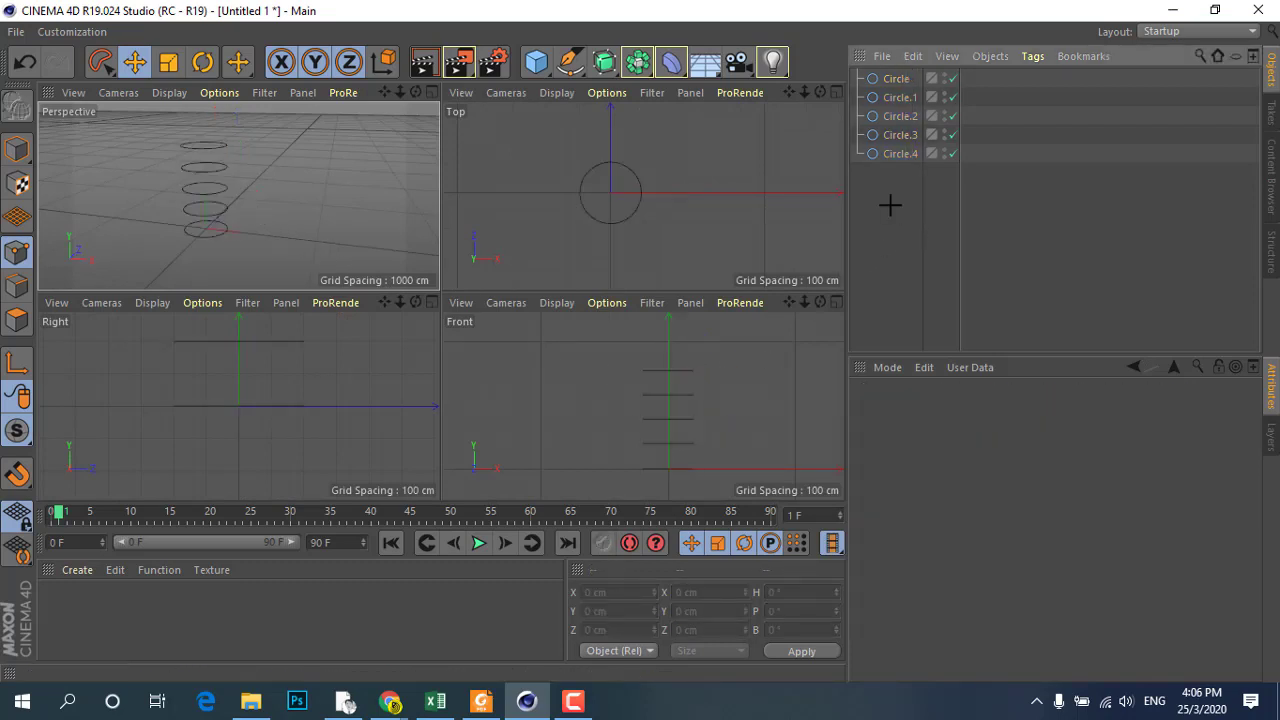
pyautogui.click(607, 73)
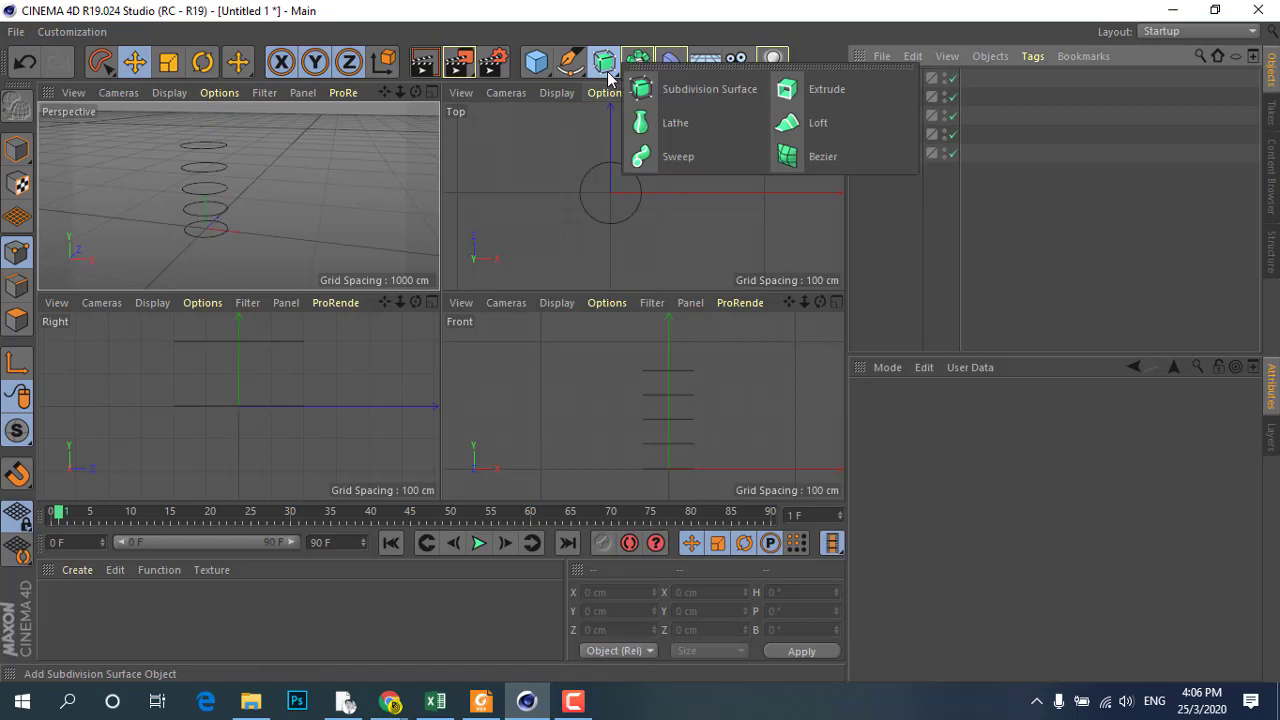
pyautogui.click(836, 125)
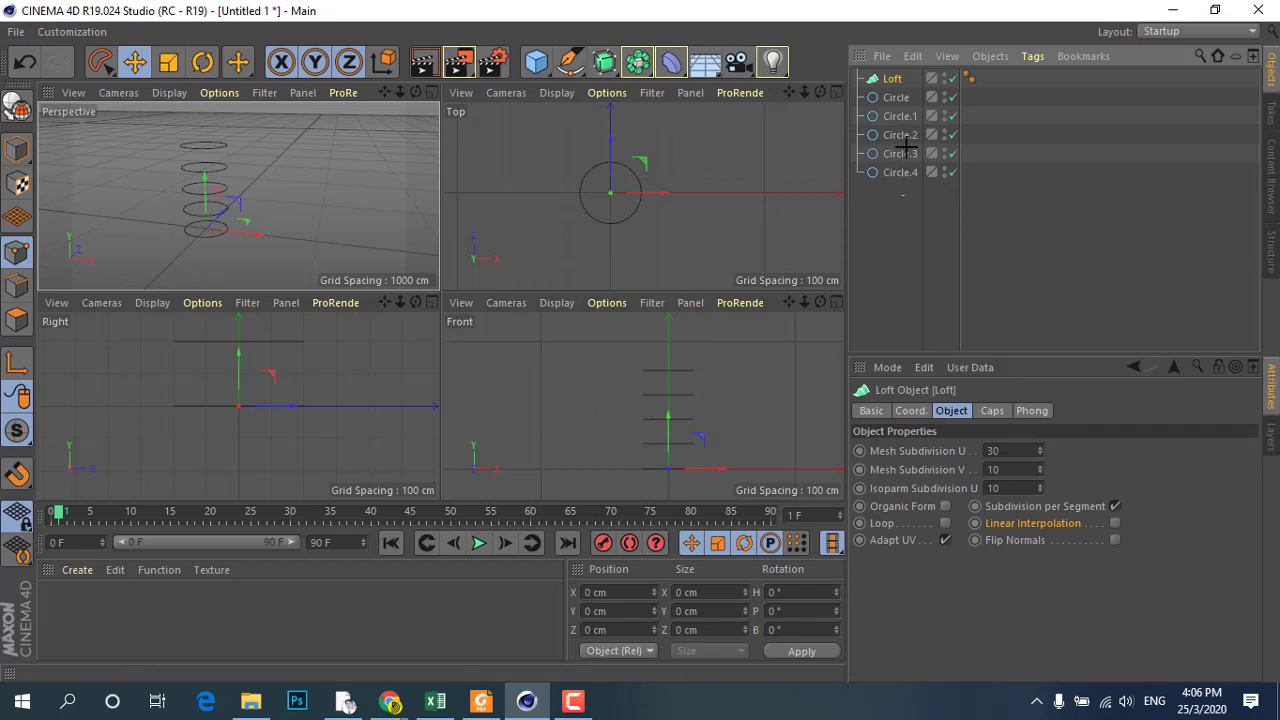
pyautogui.moveTo(892, 178); pyautogui.dragTo(898, 124)
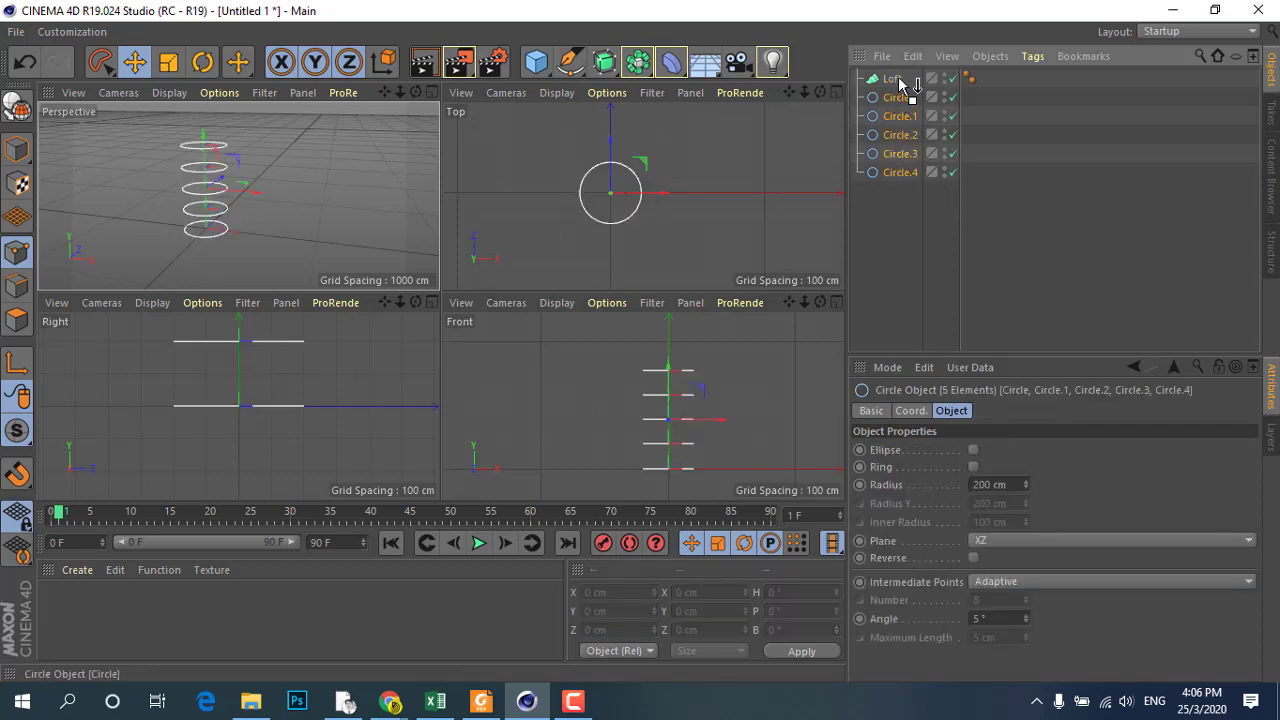
pyautogui.moveTo(898, 79); pyautogui.dragTo(898, 76)
# - Maximize the Perspective view, look down on the lofted tube, and select Circle.4
pyautogui.scroll(3, 183, 189)
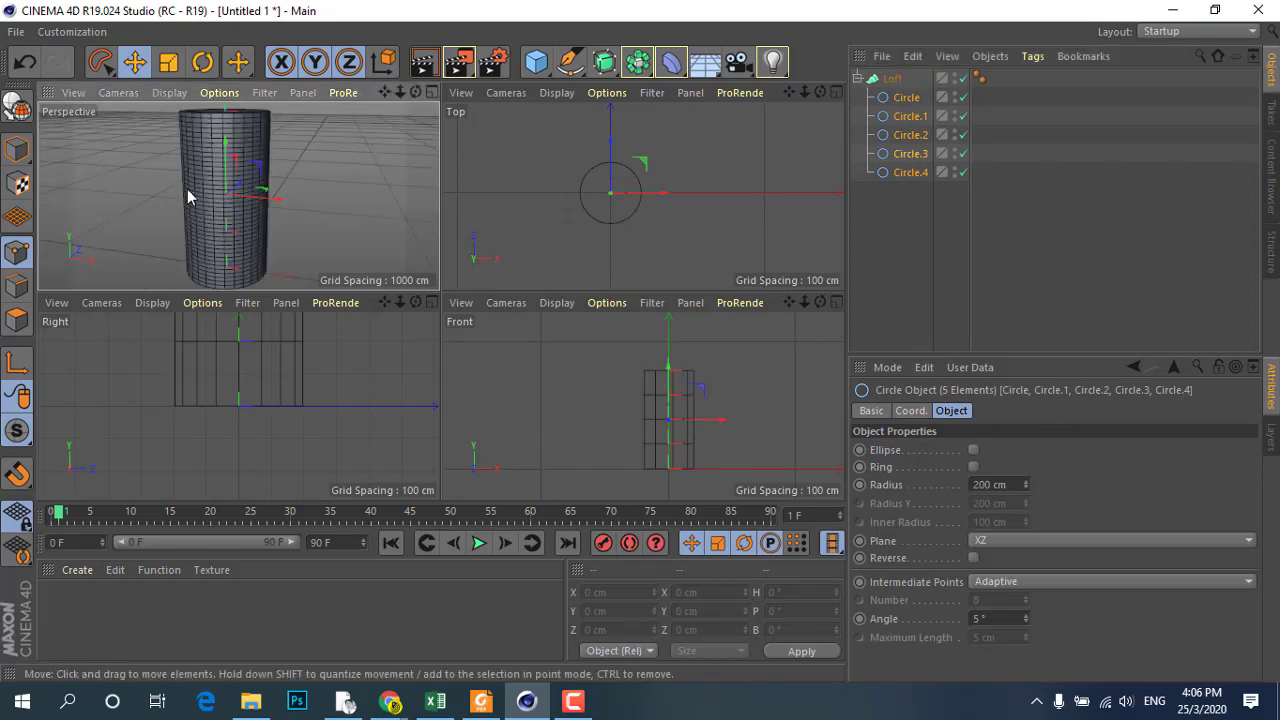
pyautogui.scroll(-3, 220, 192)
pyautogui.middleClick(263, 198)
pyautogui.scroll(2, 345, 229)
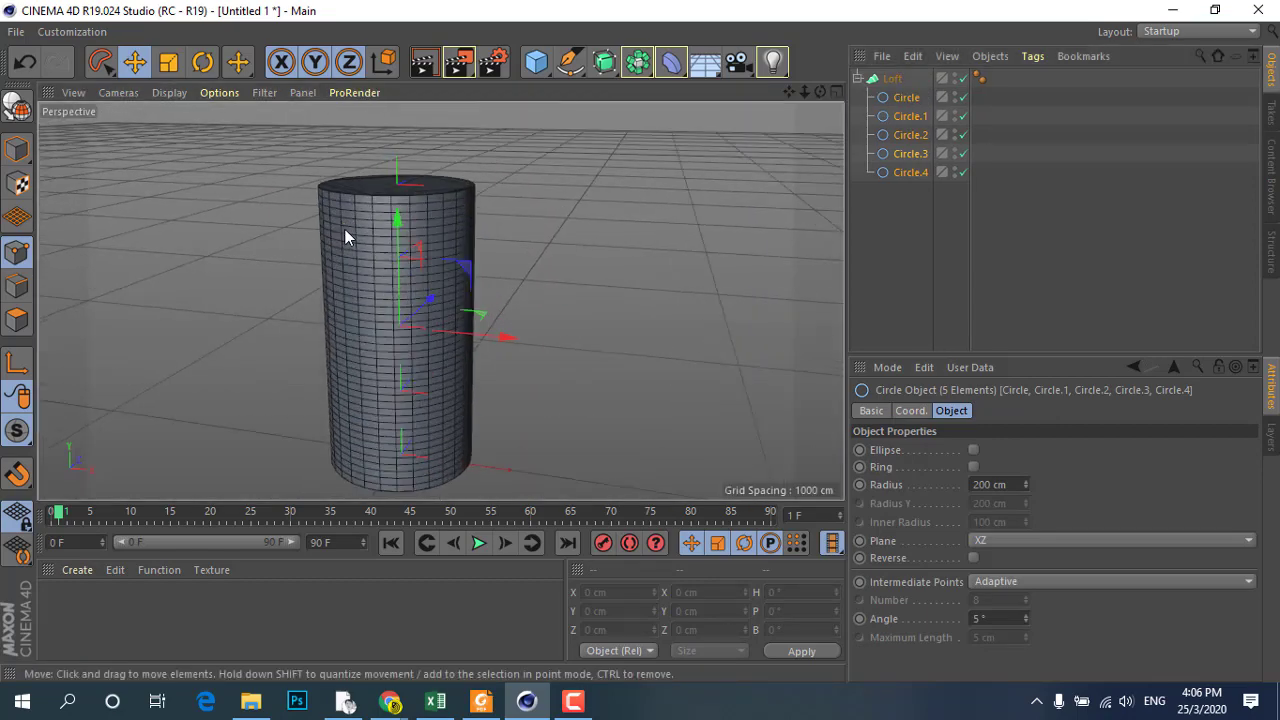
pyautogui.scroll(2, 350, 232)
pyautogui.moveTo(370, 221)
pyautogui.keyDown('alt'); pyautogui.mouseDown()
pyautogui.moveTo(365, 336)
pyautogui.moveTo(406, 165)
pyautogui.moveTo(401, 279)
pyautogui.moveTo(386, 246)
pyautogui.moveTo(409, 242)
pyautogui.moveTo(390, 305)
pyautogui.moveTo(520, 280)
pyautogui.mouseUp(); pyautogui.keyUp('alt')
pyautogui.scroll(-2, 418, 205)
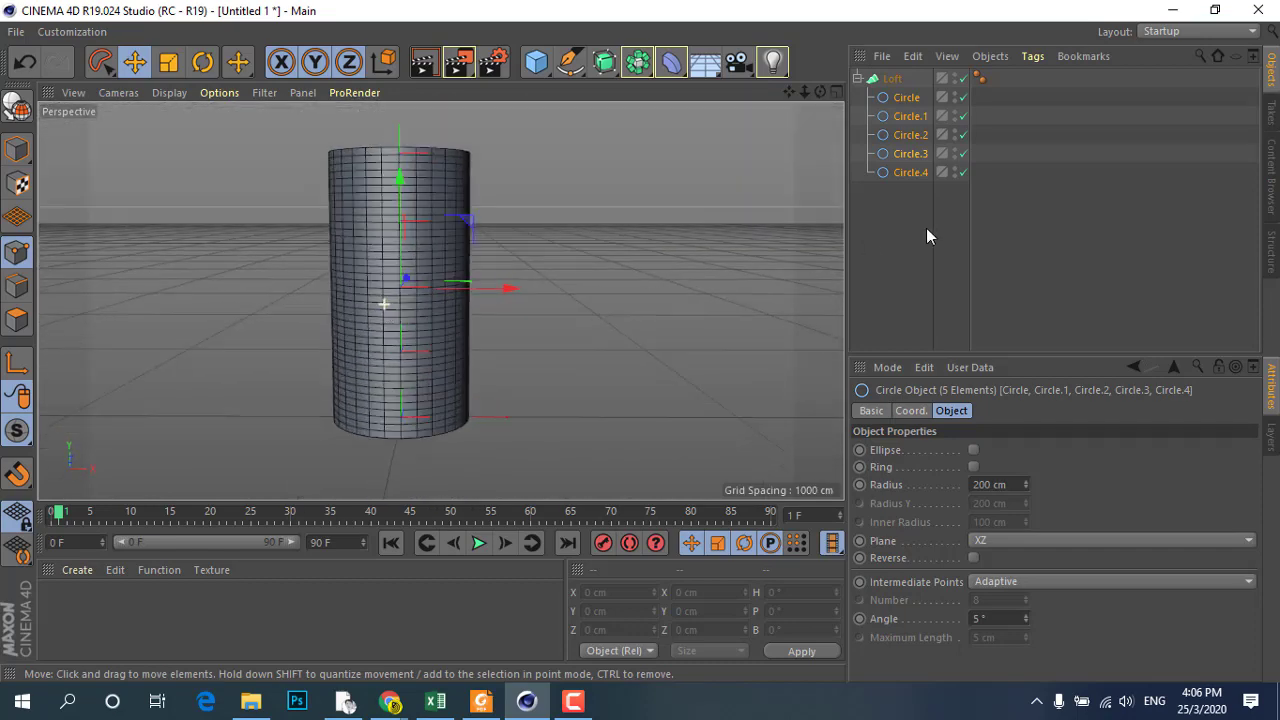
pyautogui.click(912, 174)
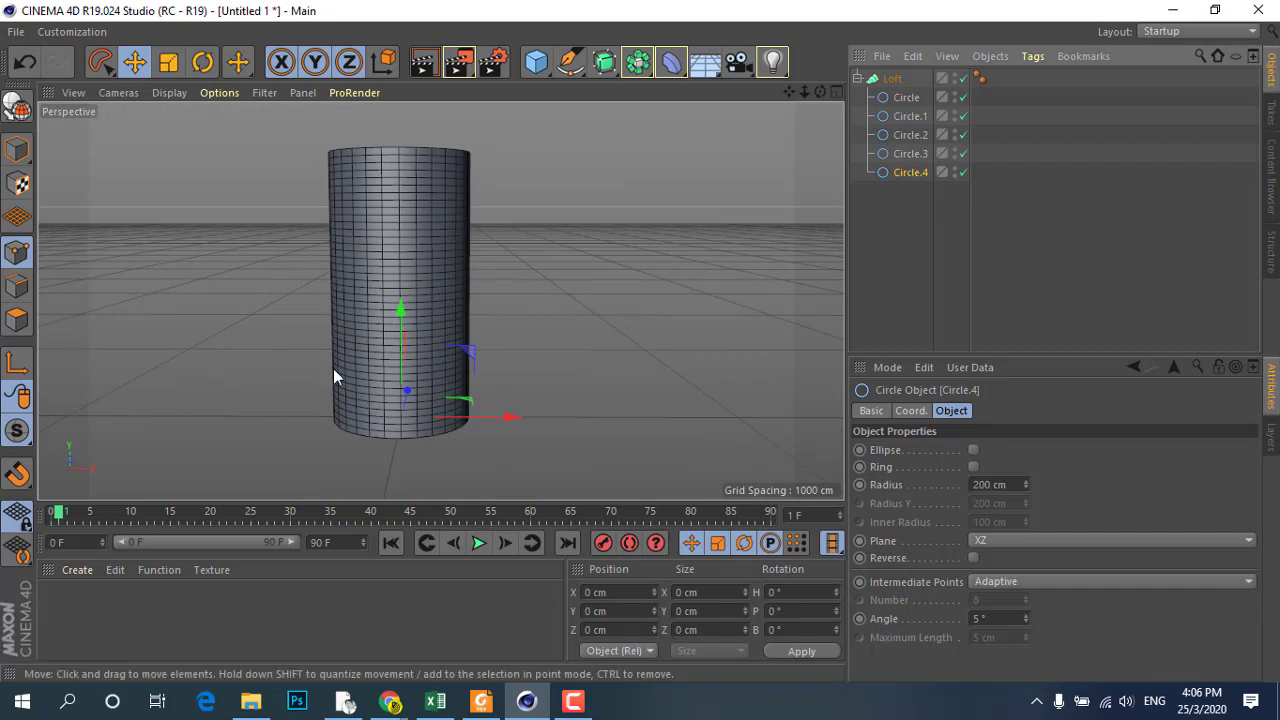
# - Widen Circle.3, widen Circle.2 to 269 cm, and shrink Circle.1 to 88 cm for the neck
pyautogui.click(905, 153)
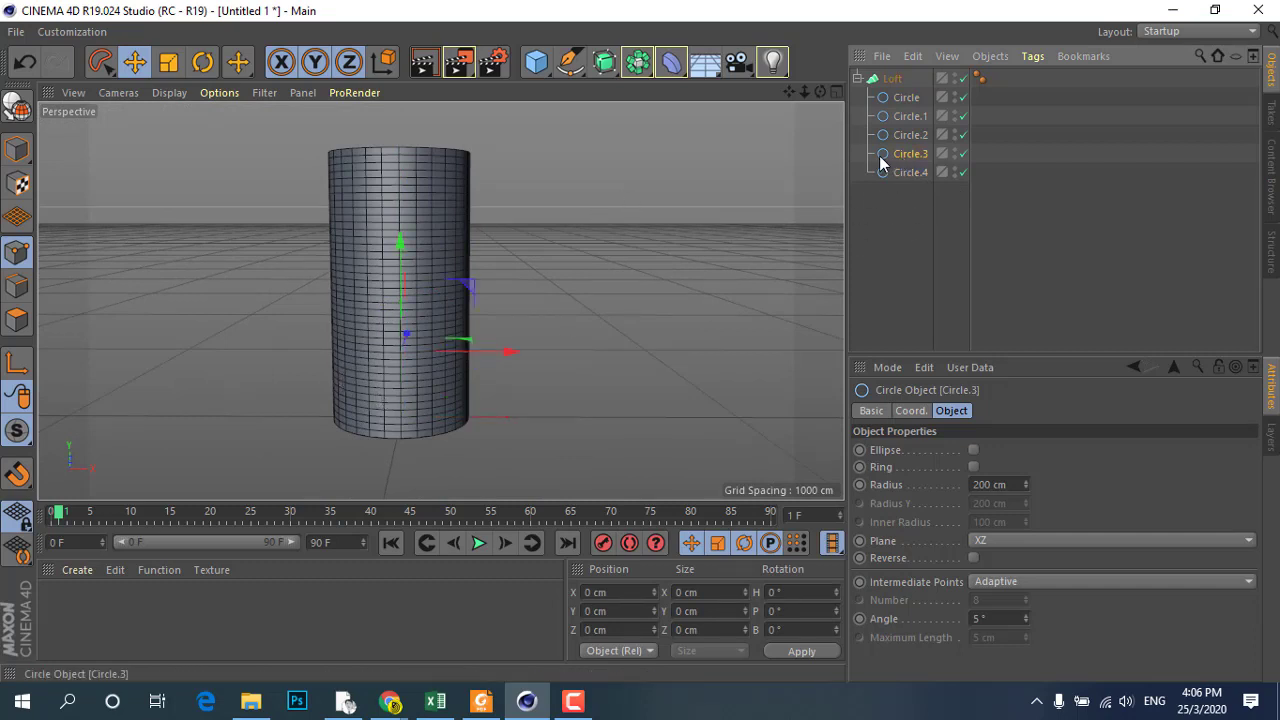
pyautogui.moveTo(1003, 484); pyautogui.dragTo(892, 487)
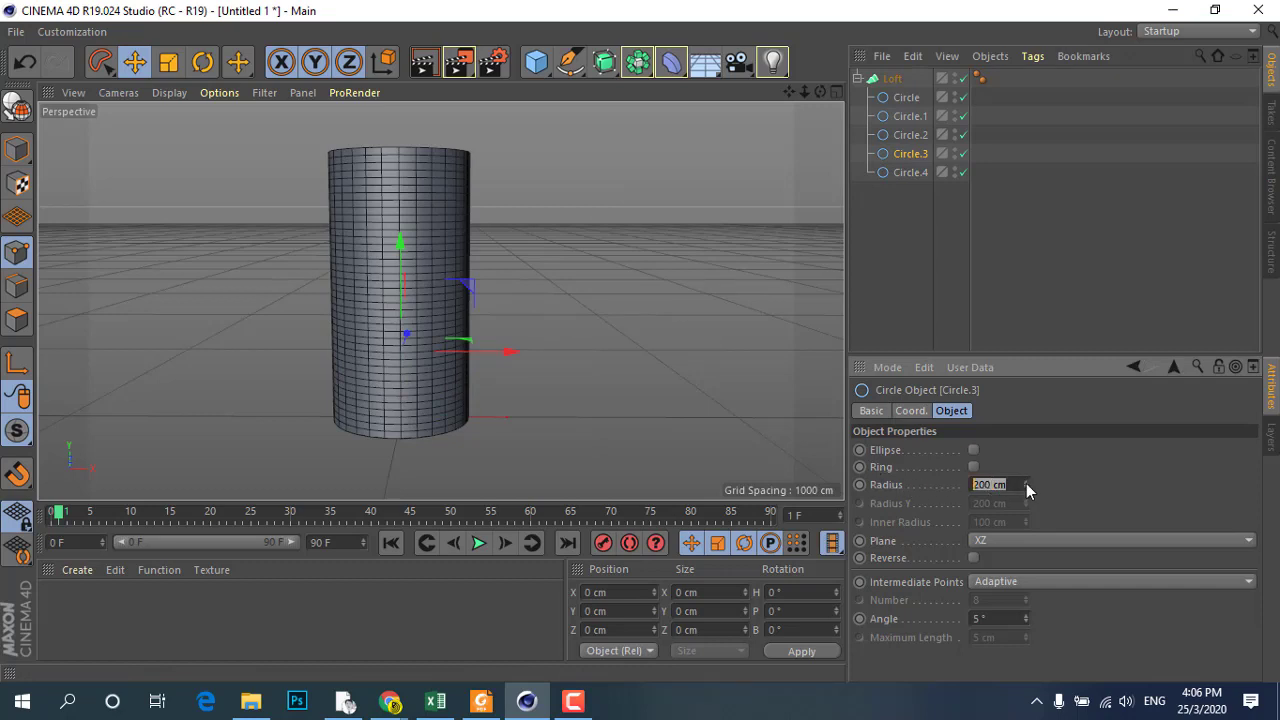
pyautogui.moveTo(1023, 483); pyautogui.dragTo(1023, 470)
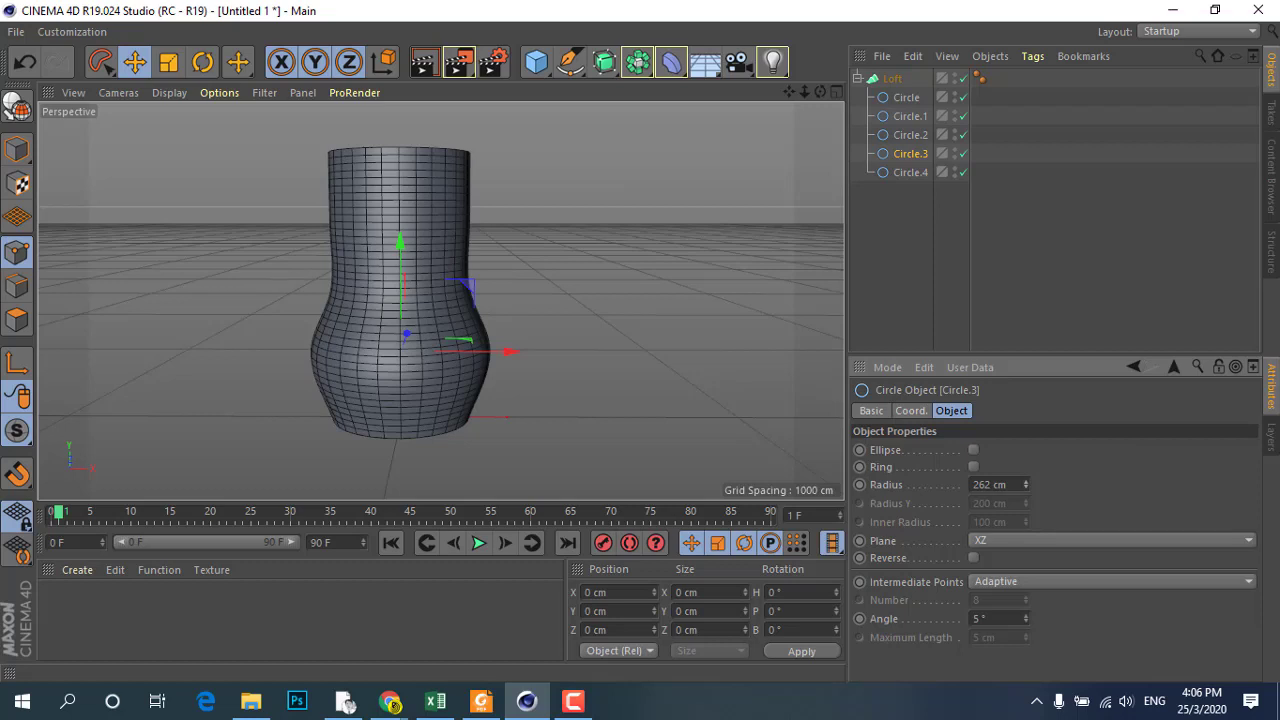
pyautogui.click(910, 134)
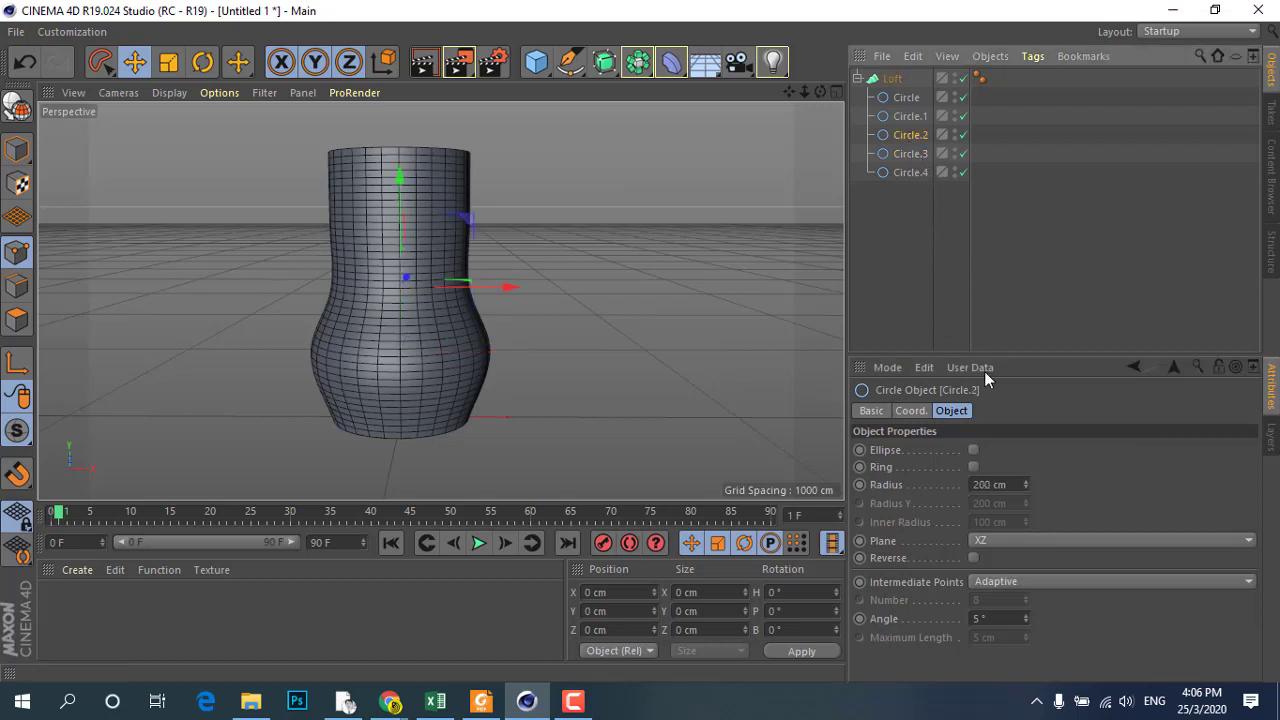
pyautogui.moveTo(1026, 484); pyautogui.dragTo(1026, 440)
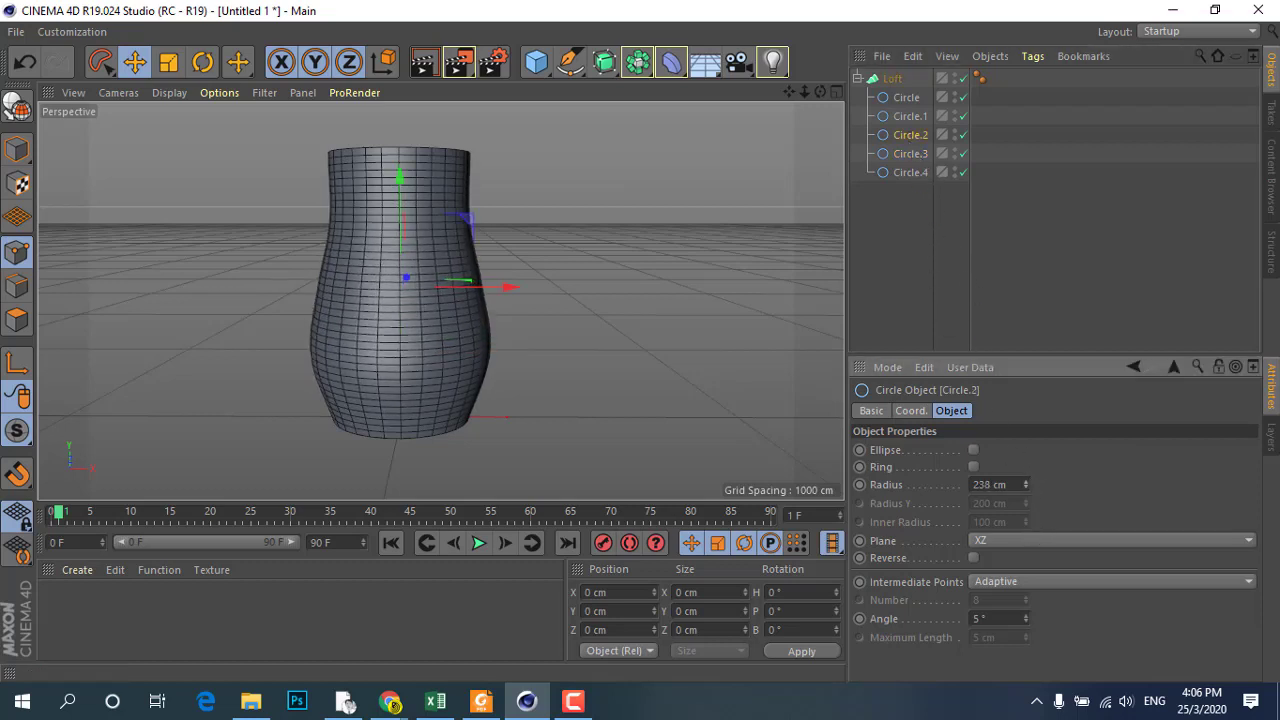
pyautogui.moveTo(1026, 484); pyautogui.dragTo(1026, 486)
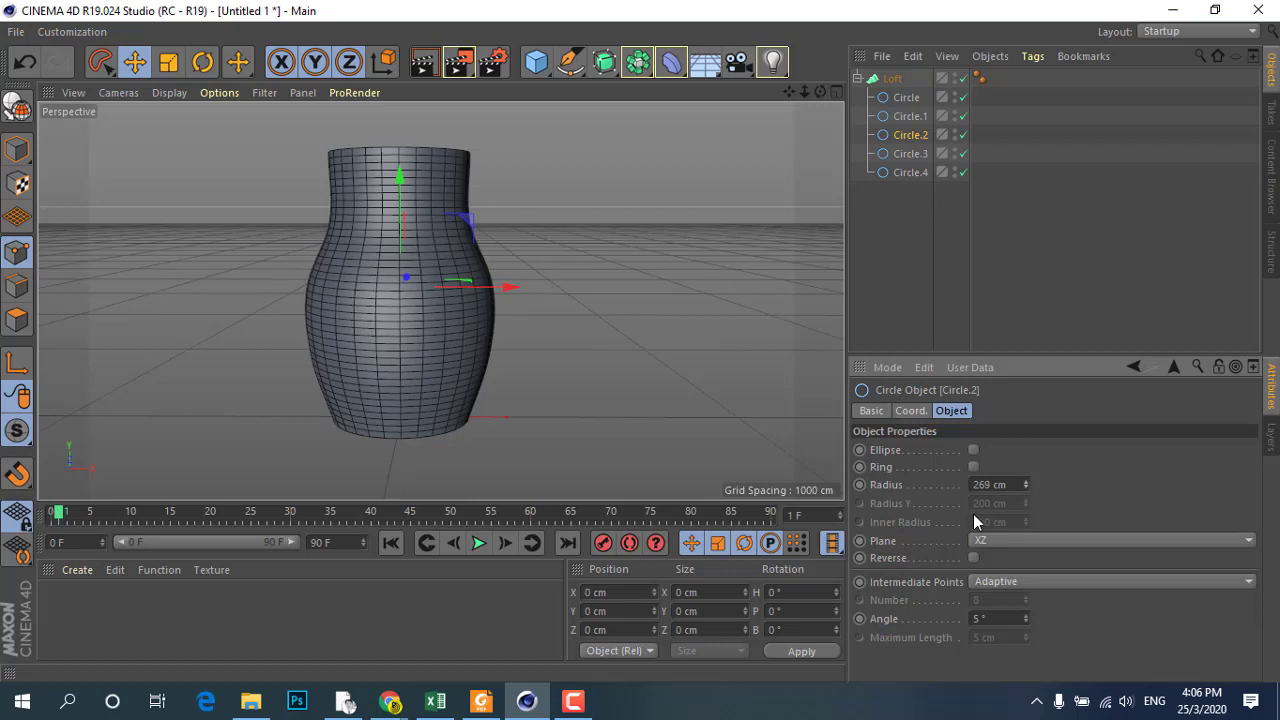
pyautogui.click(912, 116)
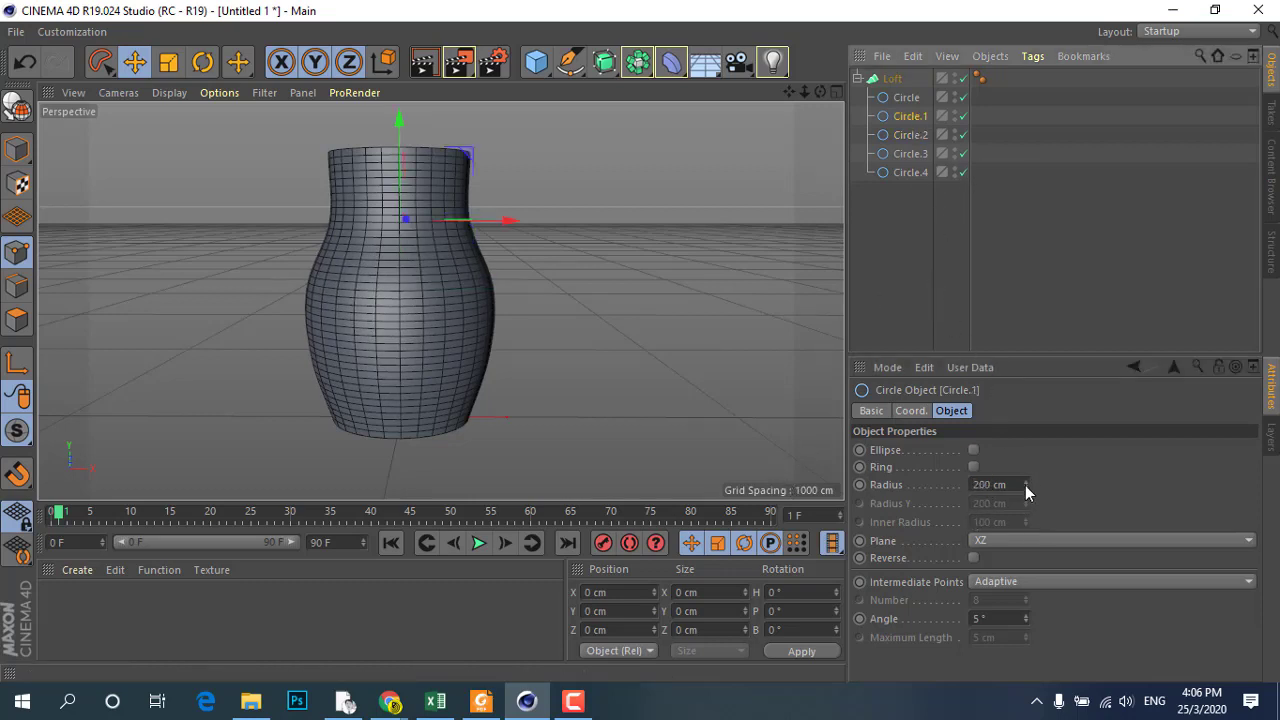
pyautogui.moveTo(1027, 485); pyautogui.dragTo(1027, 596)
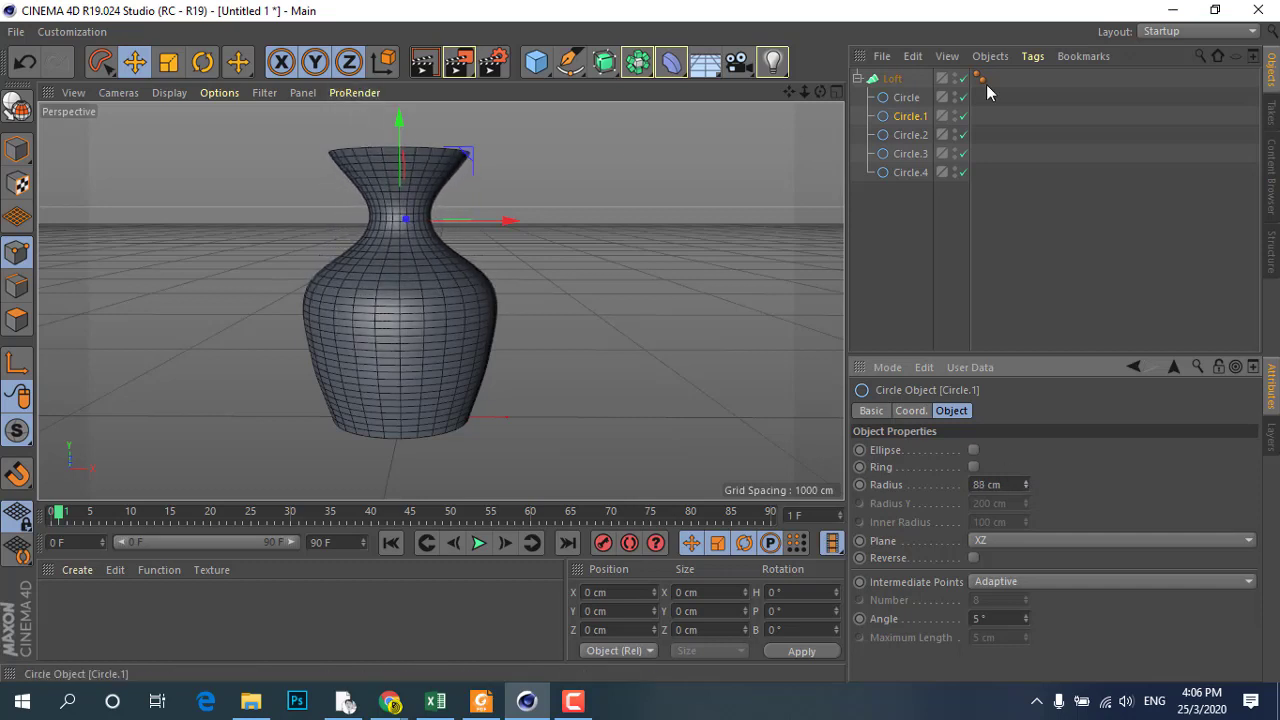
pyautogui.click(905, 98)
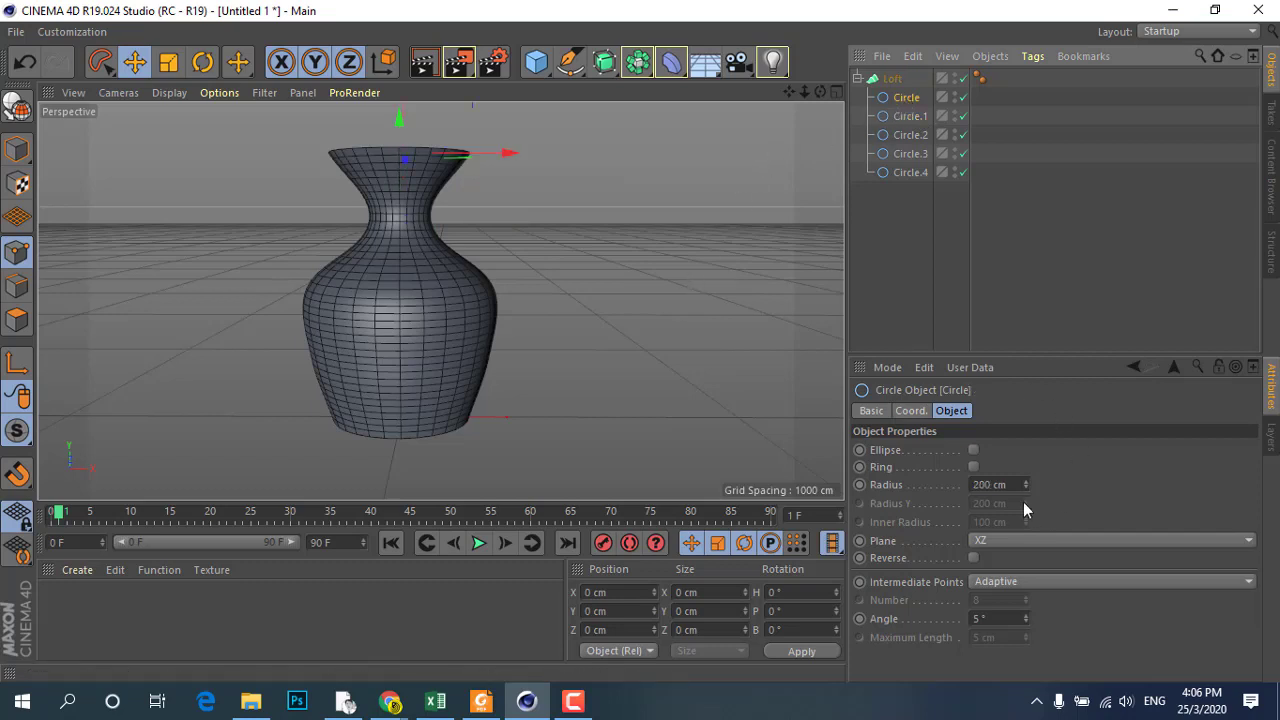
pyautogui.click(995, 484)
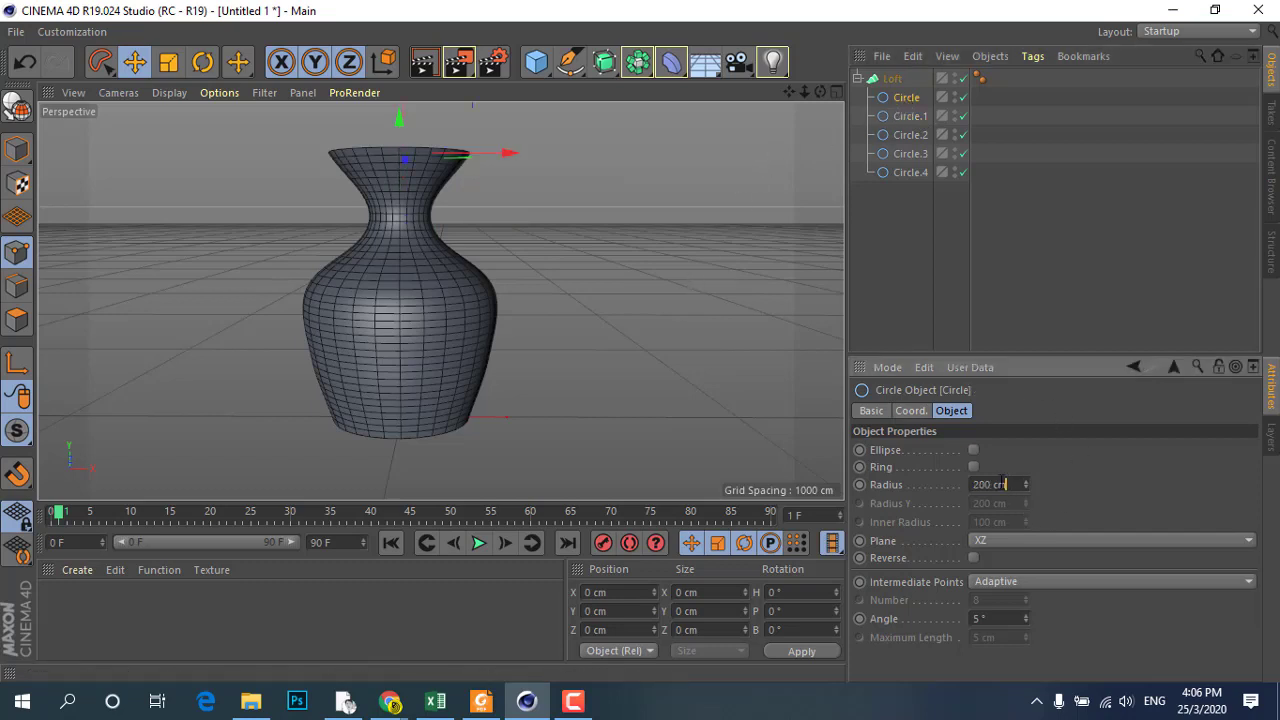
# - Resize the bottom circle, Circle.4, and lower it to lengthen the vase
pyautogui.click(908, 174)
pyautogui.moveTo(1025, 486); pyautogui.dragTo(1060, 486)
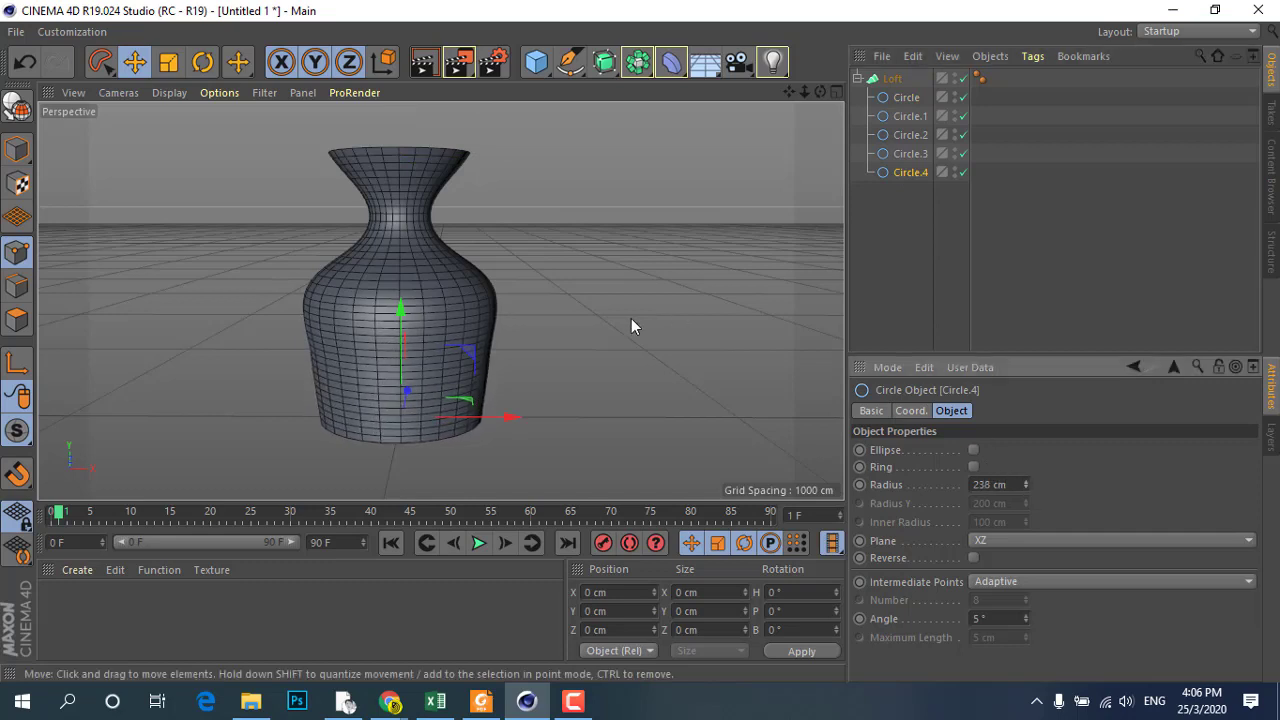
pyautogui.moveTo(401, 313); pyautogui.dragTo(417, 357)
pyautogui.keyDown('alt'); pyautogui.moveTo(417, 357); pyautogui.dragTo(595, 280, button='middle'); pyautogui.keyUp('alt')
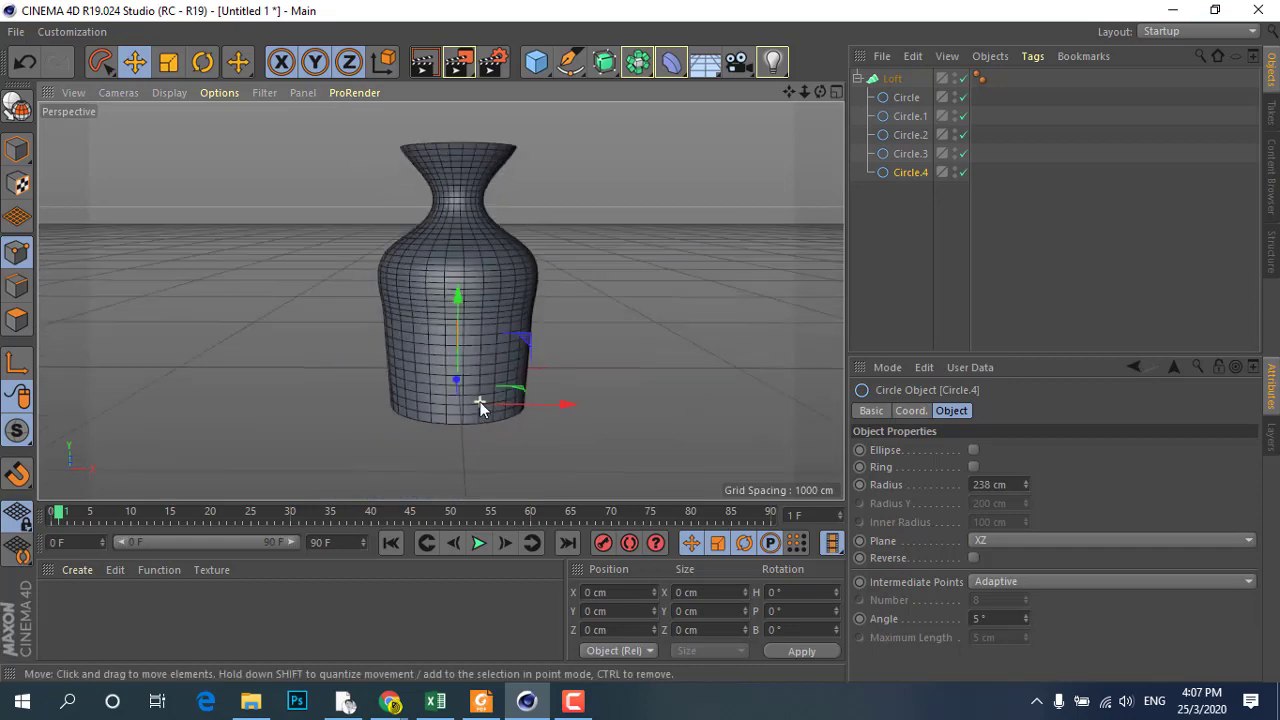
pyautogui.moveTo(1026, 484); pyautogui.dragTo(1030, 570)
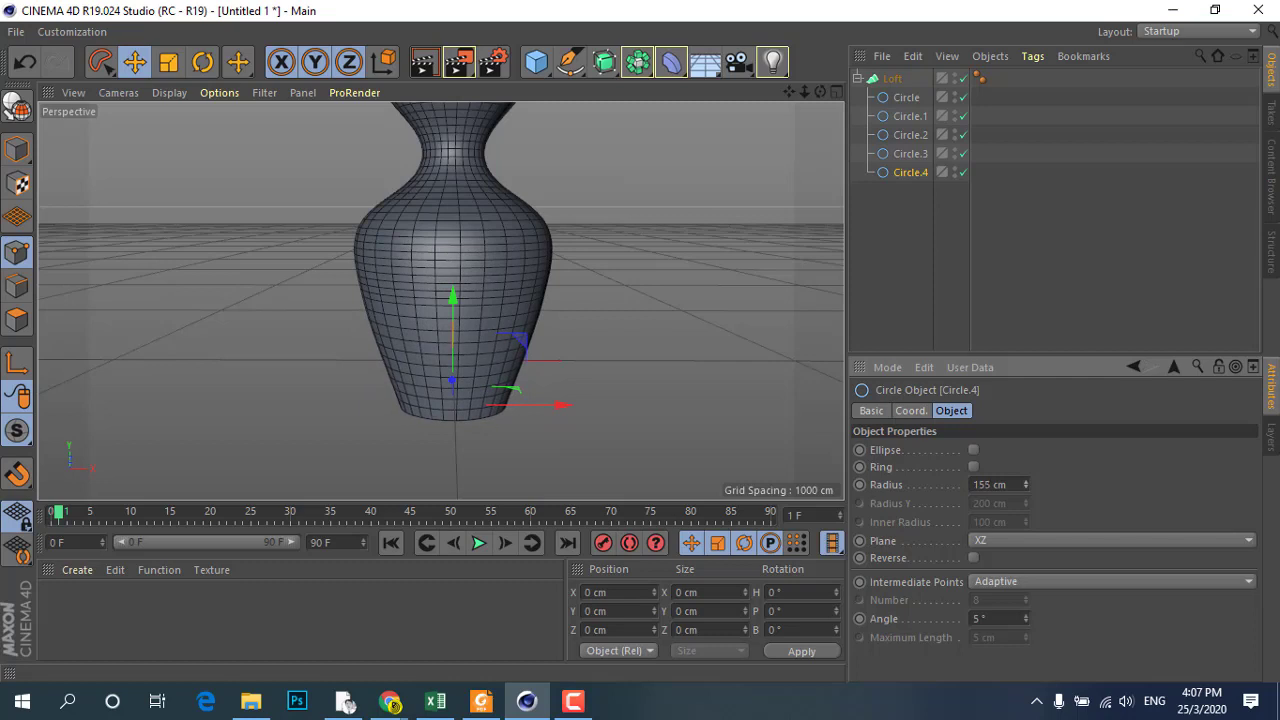
pyautogui.moveTo(454, 297); pyautogui.dragTo(463, 342)
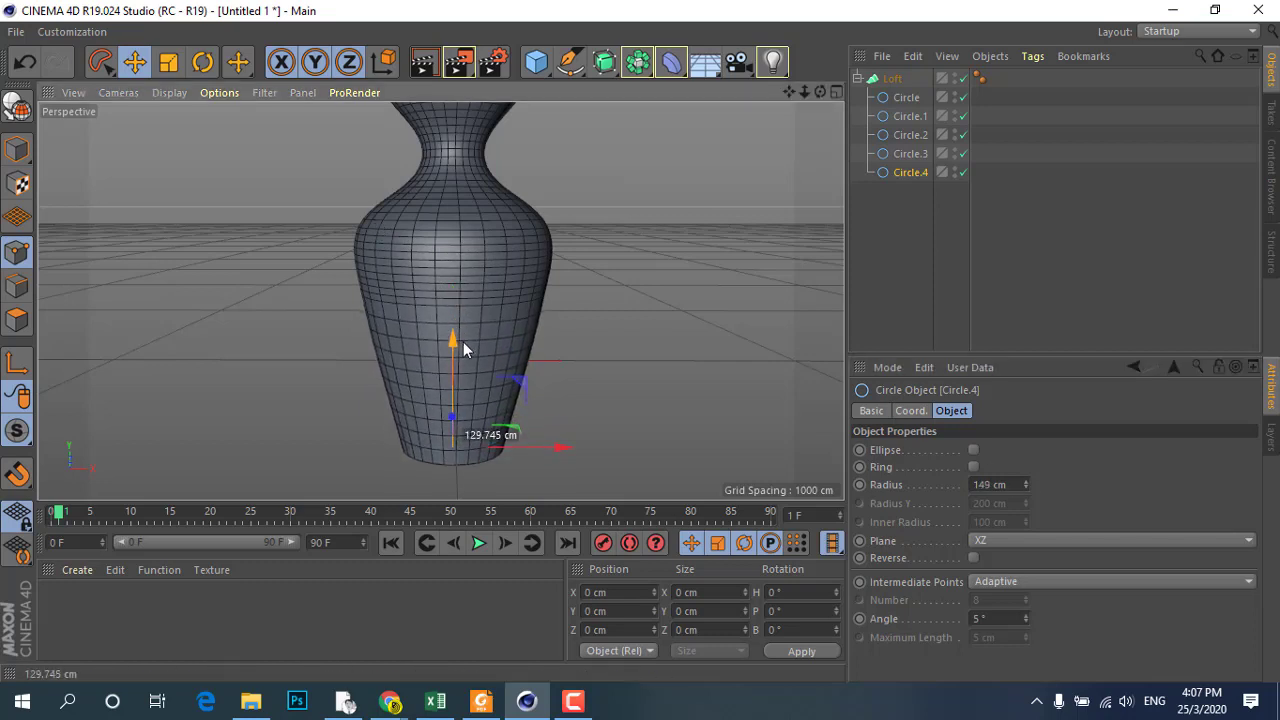
pyautogui.moveTo(1026, 484); pyautogui.dragTo(1026, 508)
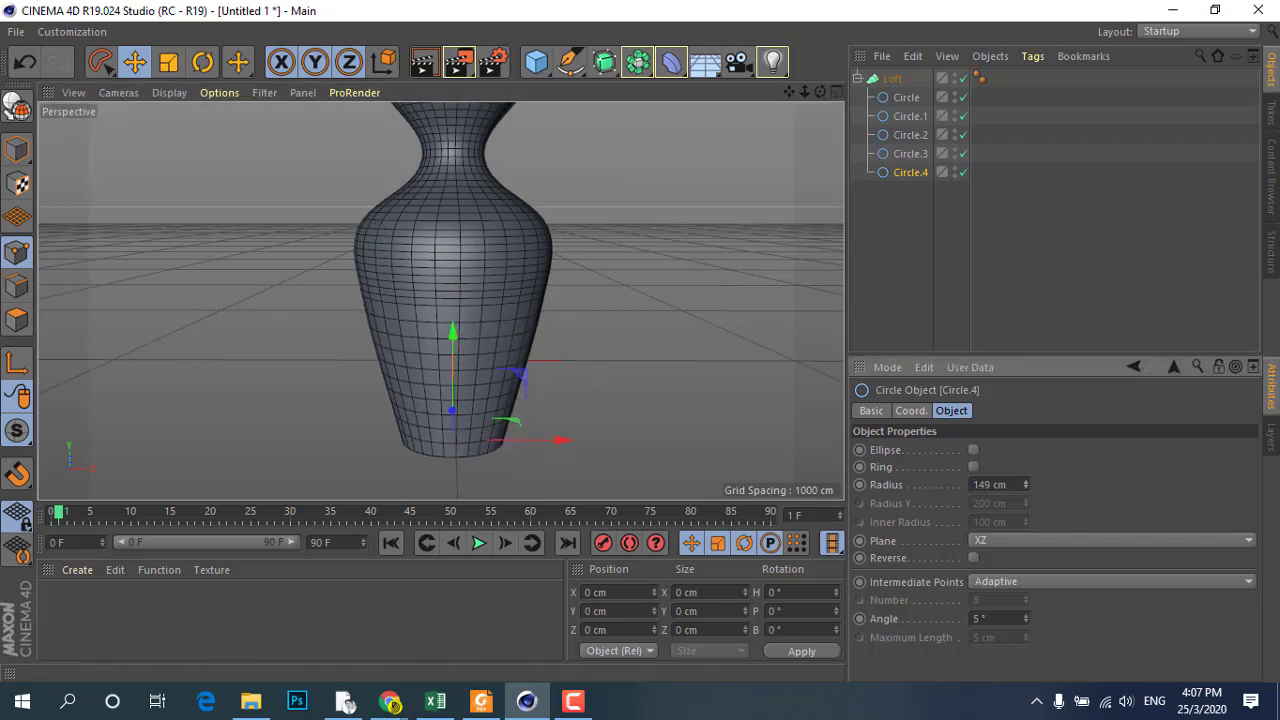
# - Lower Circle.3, Circle.2 and Circle.1 along Y to reshape the body and neck
pyautogui.click(910, 153)
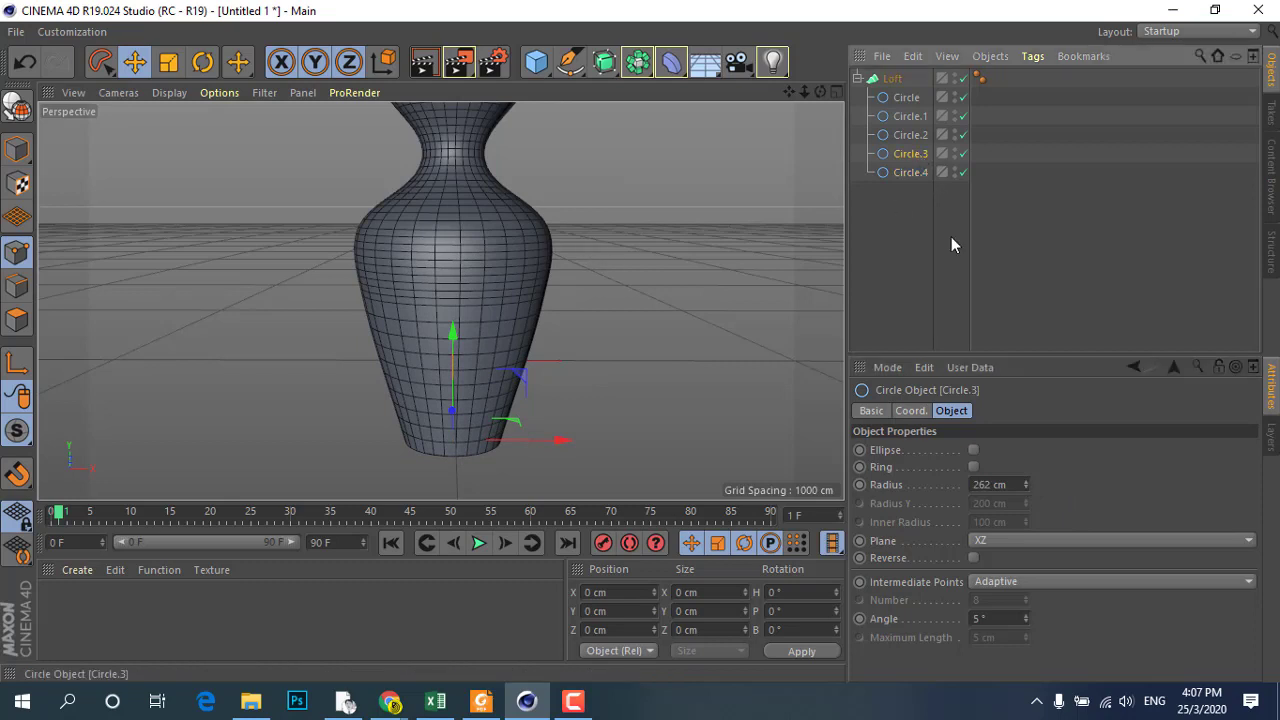
pyautogui.moveTo(452, 188)
pyautogui.mouseDown()
pyautogui.moveTo(466, 250)
pyautogui.moveTo(490, 183)
pyautogui.moveTo(497, 234)
pyautogui.mouseUp()
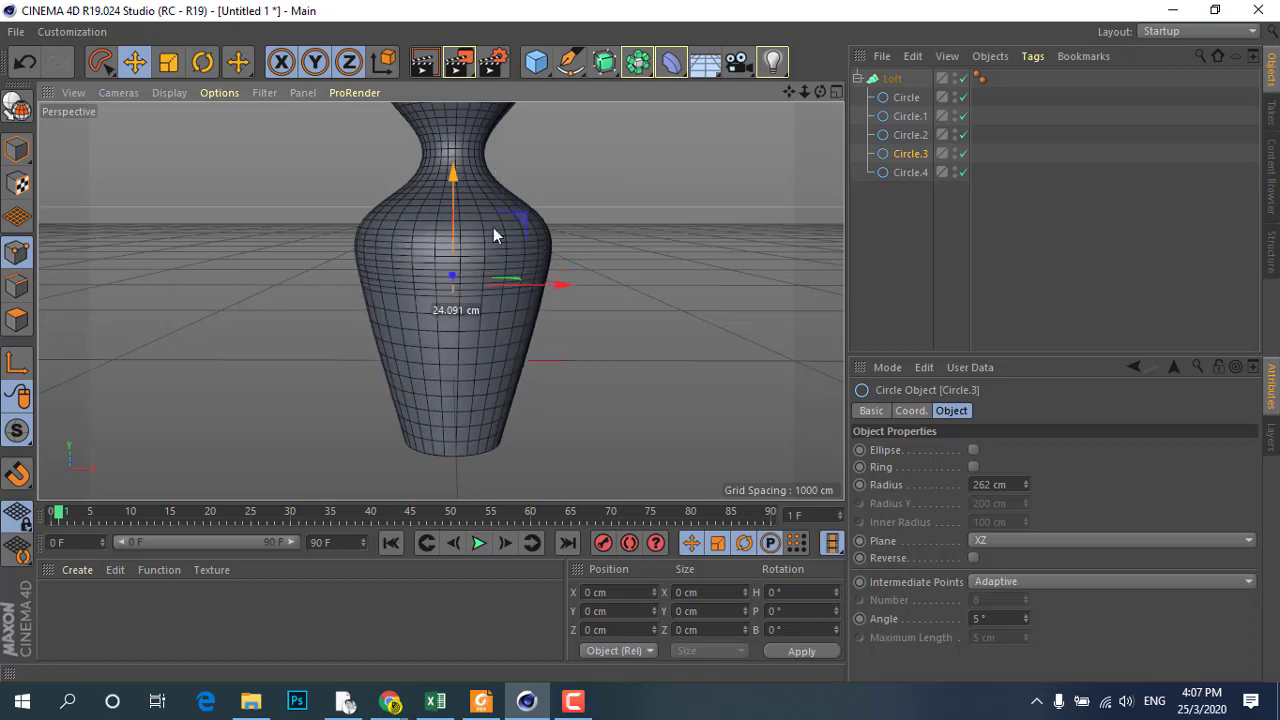
pyautogui.scroll(-3, 507, 350)
pyautogui.scroll(3, 483, 203)
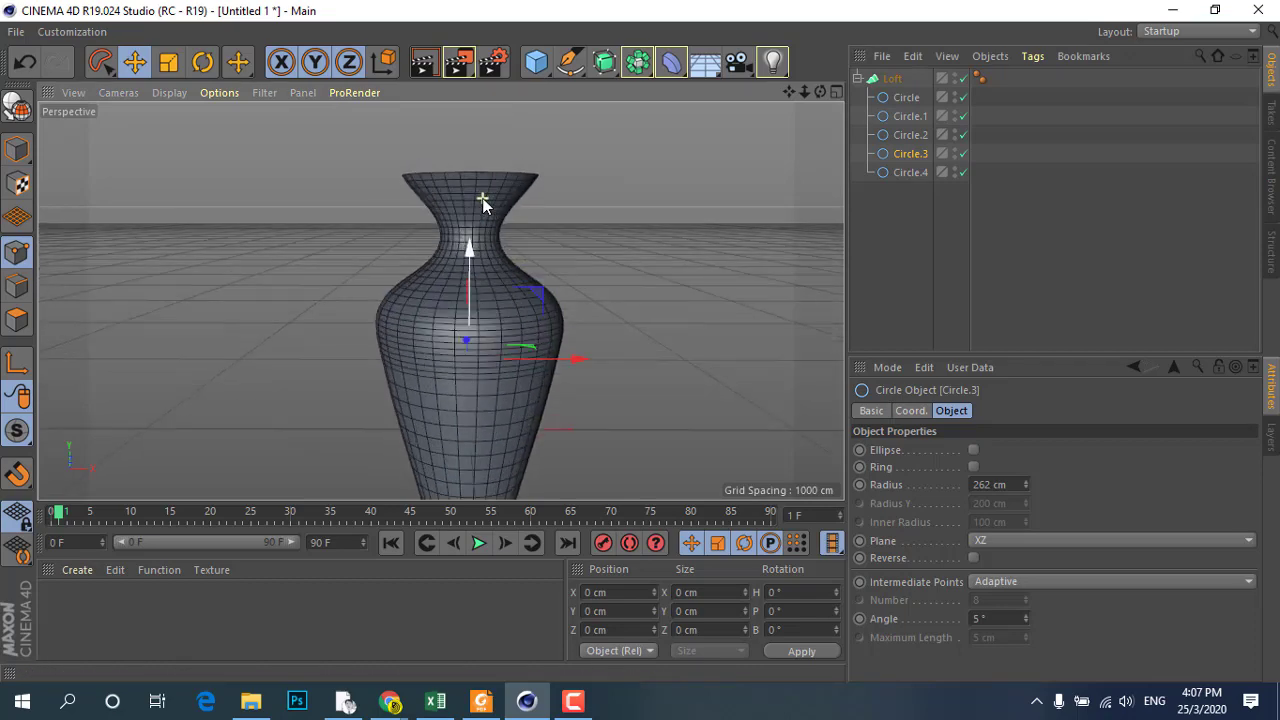
pyautogui.click(910, 134)
pyautogui.moveTo(469, 197); pyautogui.dragTo(481, 172)
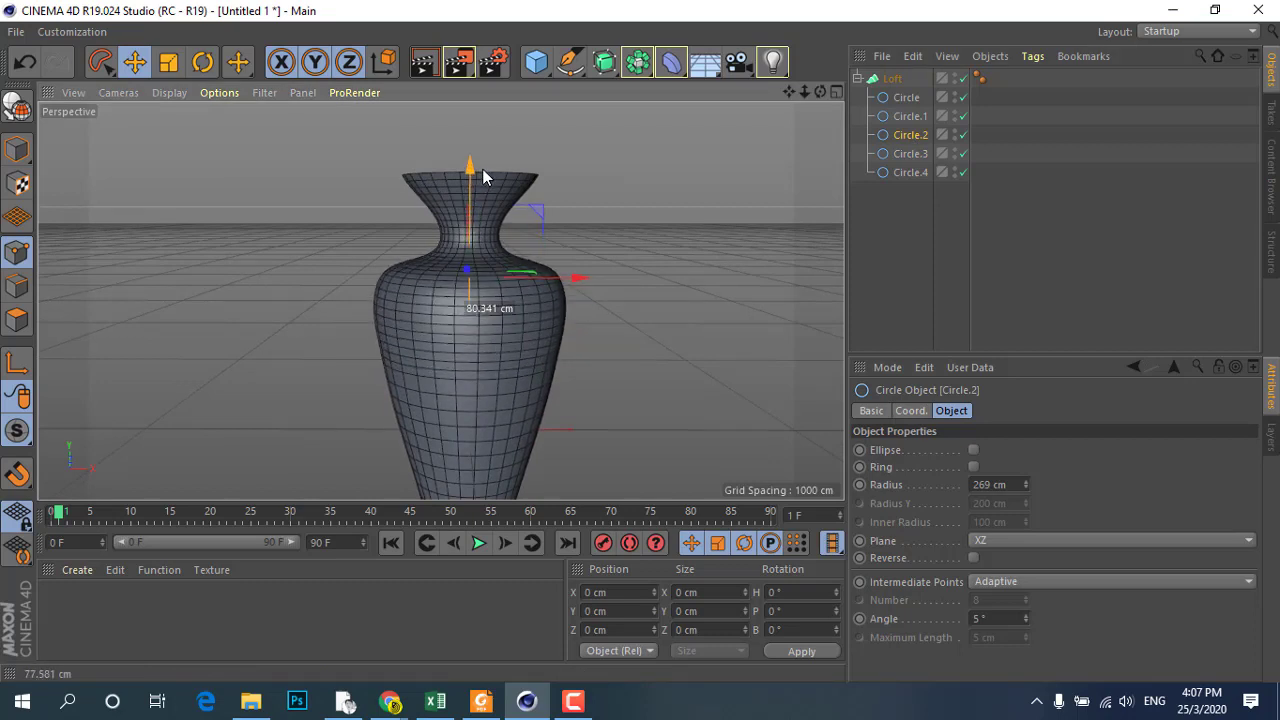
pyautogui.moveTo(481, 174); pyautogui.dragTo(502, 197)
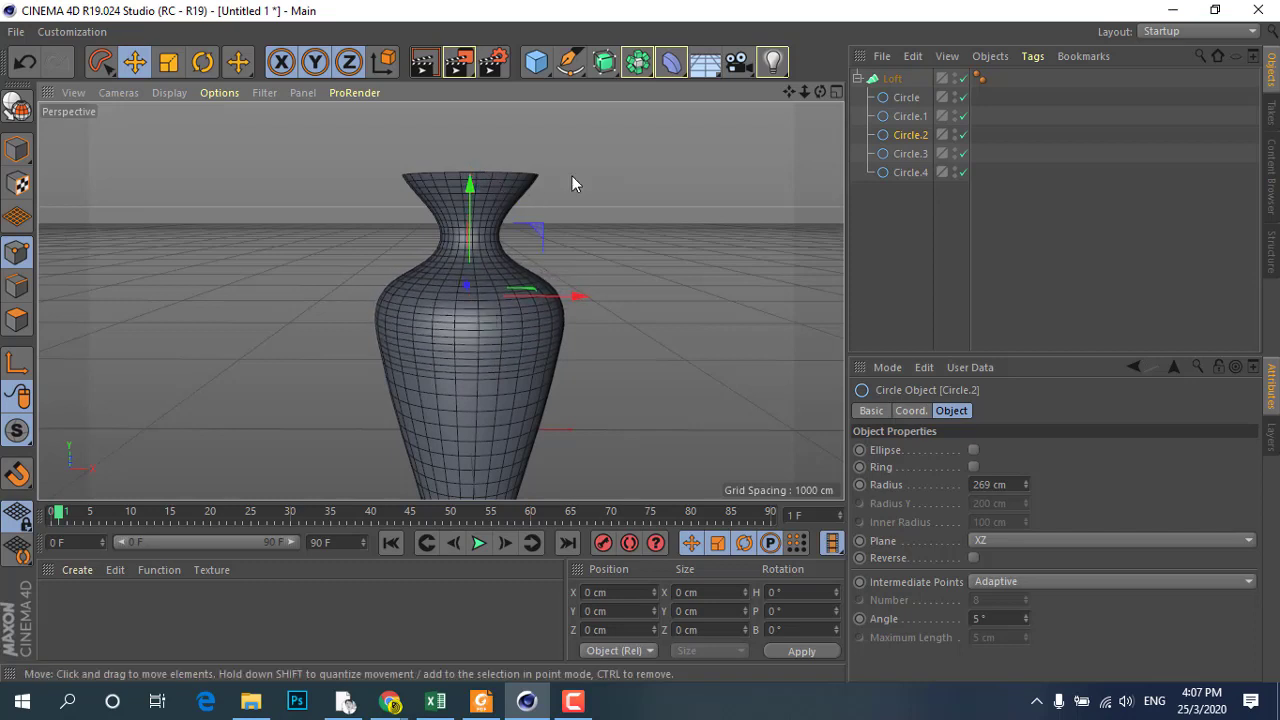
pyautogui.click(910, 116)
pyautogui.moveTo(474, 124)
pyautogui.mouseDown()
pyautogui.moveTo(475, 173)
pyautogui.moveTo(452, 216)
pyautogui.moveTo(459, 124)
pyautogui.mouseUp()
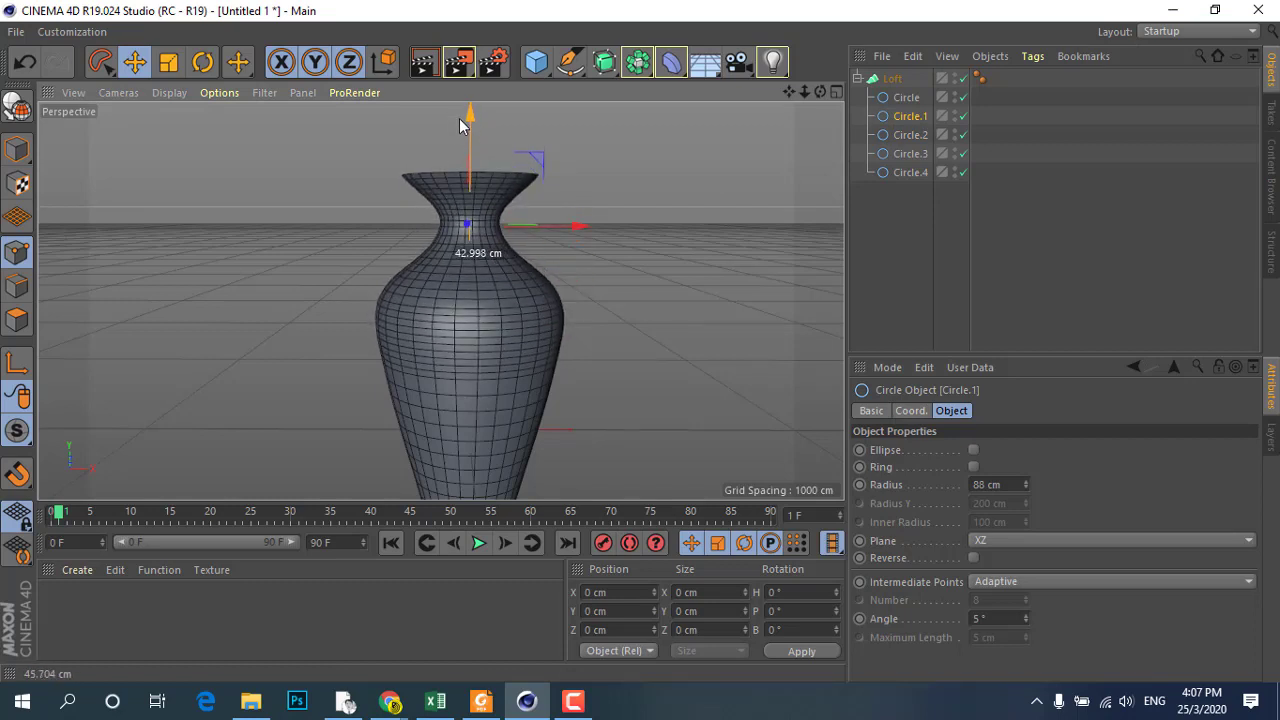
pyautogui.scroll(-2, 323, 224)
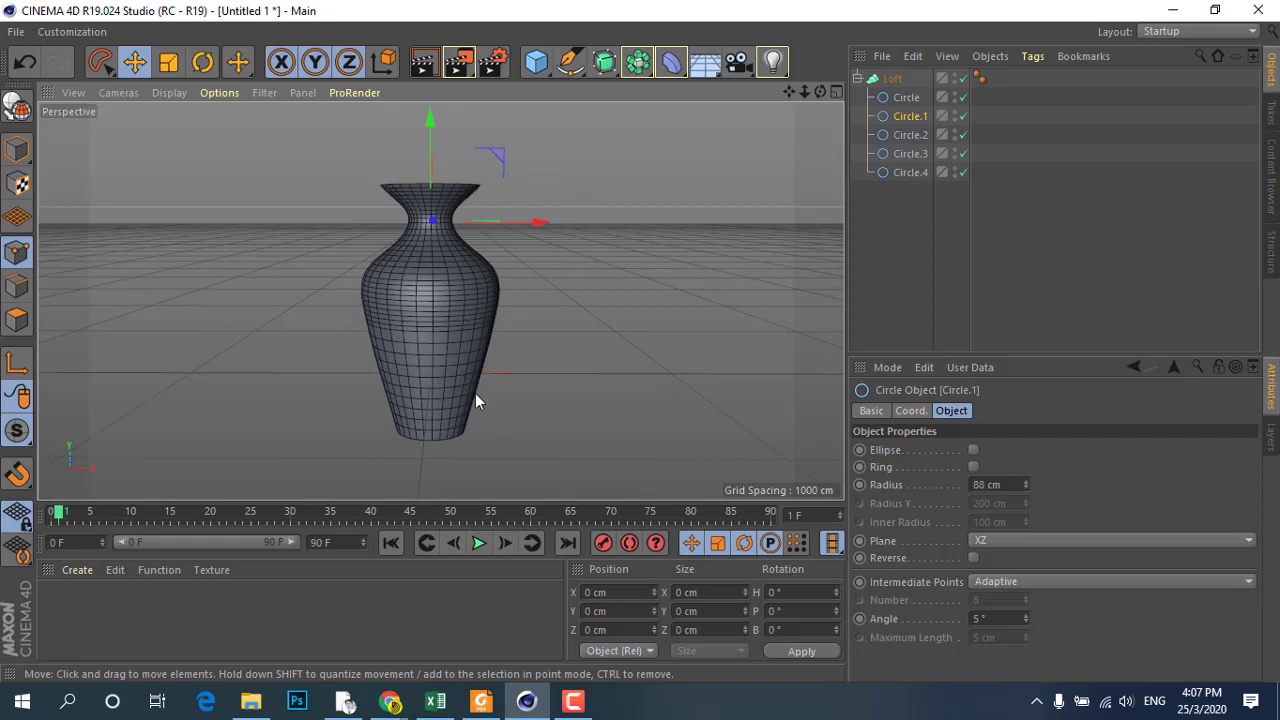
pyautogui.moveTo(476, 395)
pyautogui.keyDown('alt'); pyautogui.mouseDown()
pyautogui.moveTo(286, 326)
pyautogui.moveTo(417, 417)
pyautogui.mouseUp(); pyautogui.keyUp('alt')
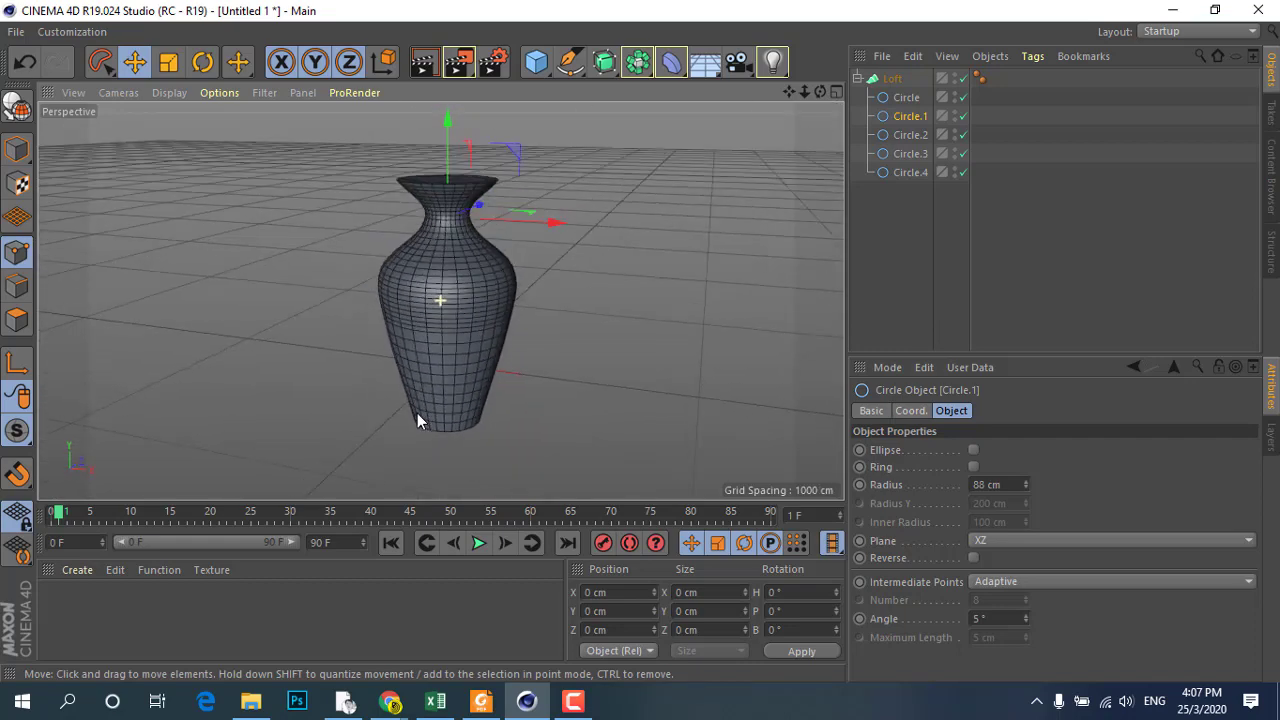
# - Render a 1280x720 preview of the vase in the Picture Viewer, then close it
pyautogui.click(459, 68)
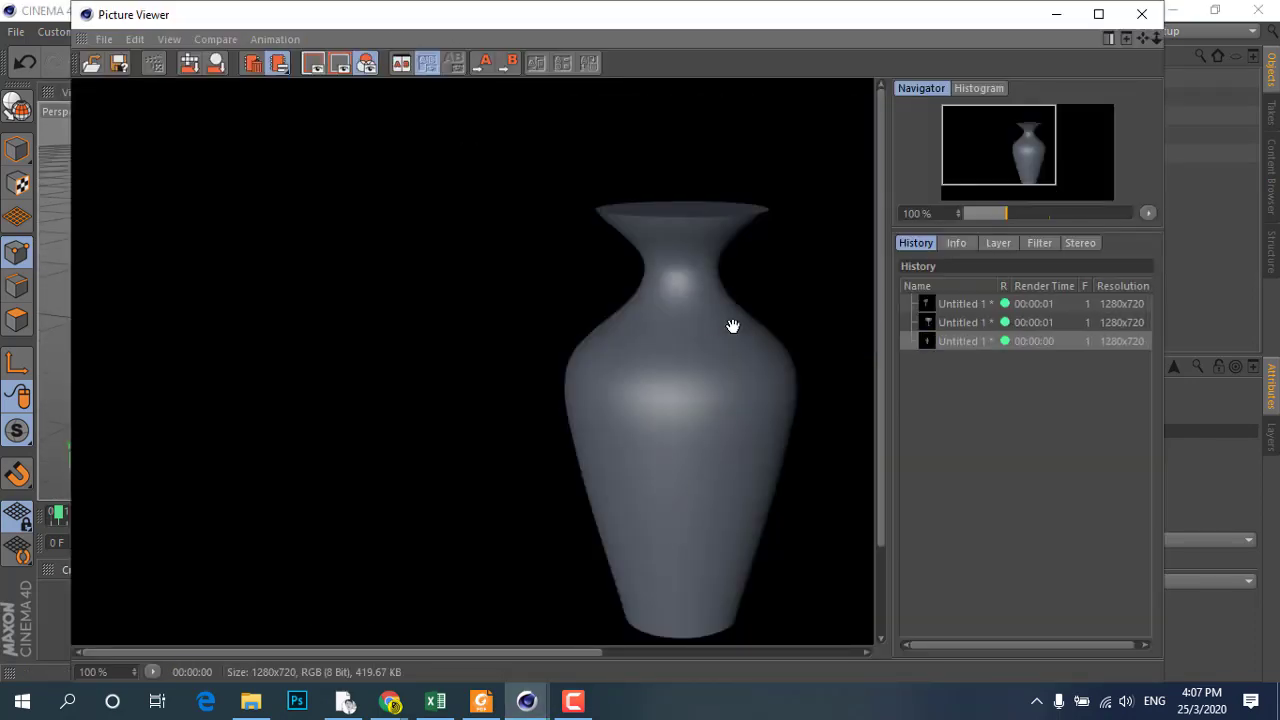
pyautogui.click(1142, 14)
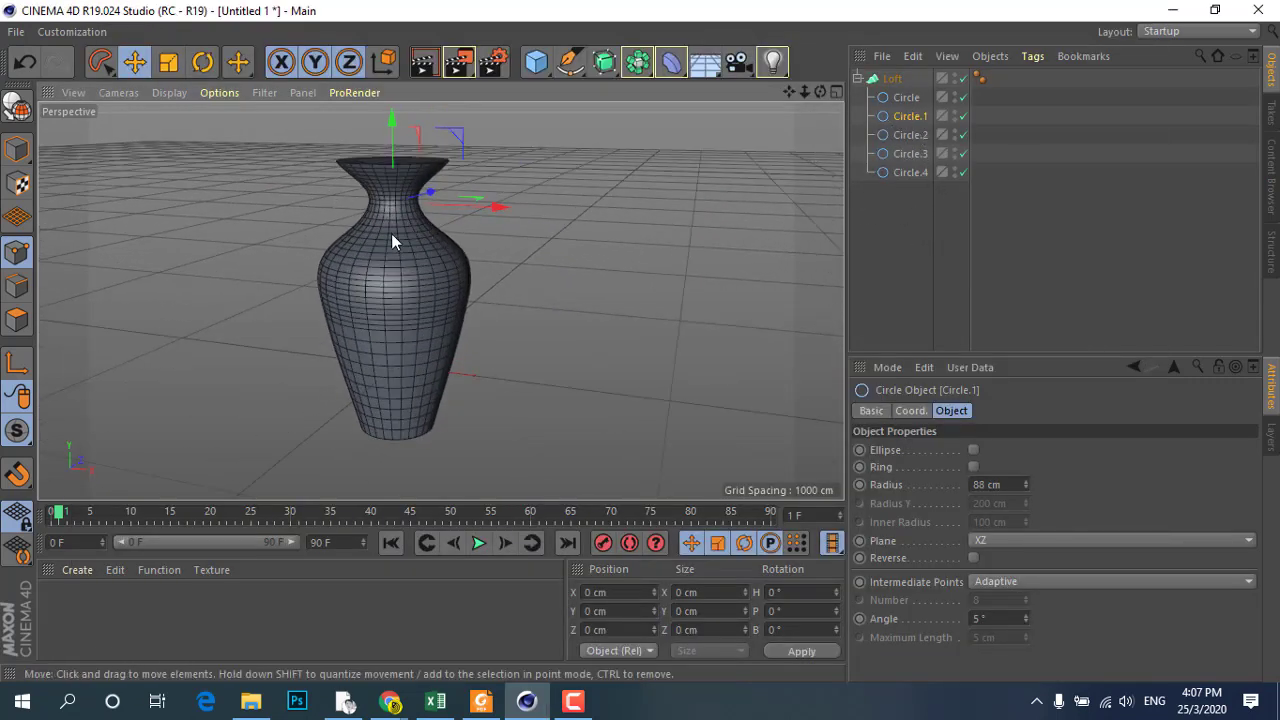
# - Check the radii of the rim circle, Circle.1, Circle.2 and Circle.3 from a side view
pyautogui.click(906, 97)
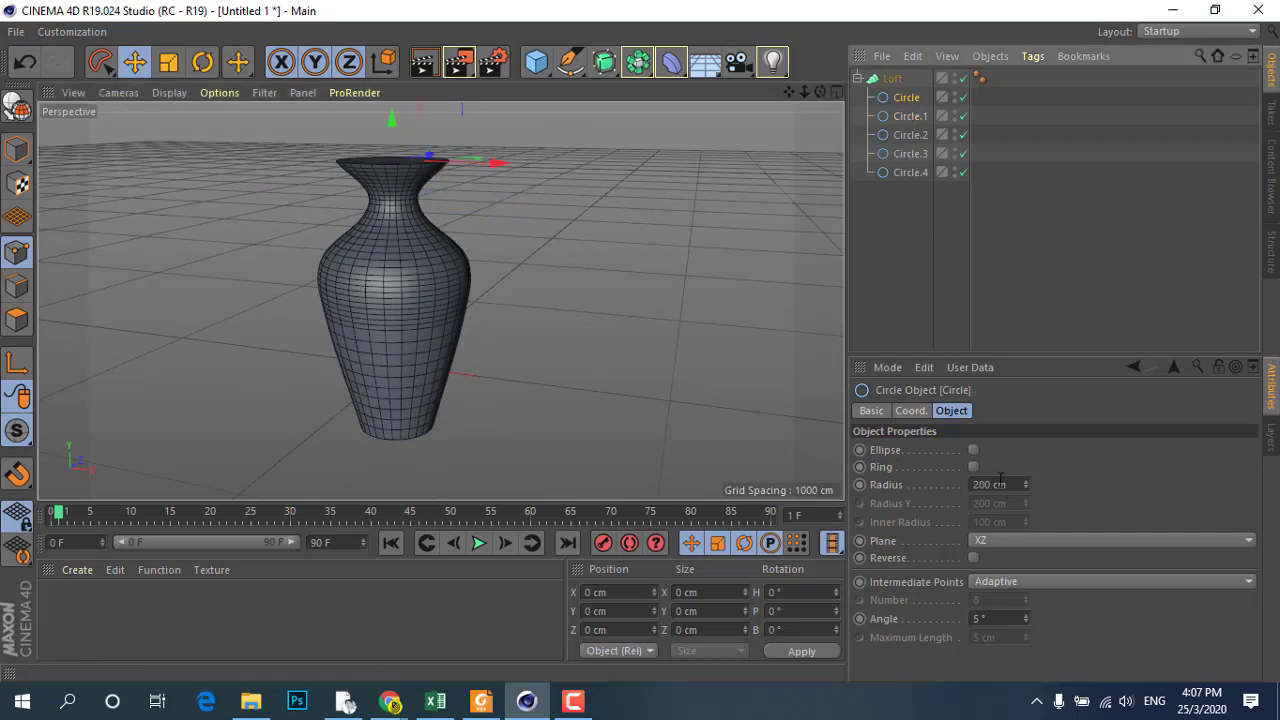
pyautogui.click(906, 116)
pyautogui.click(906, 135)
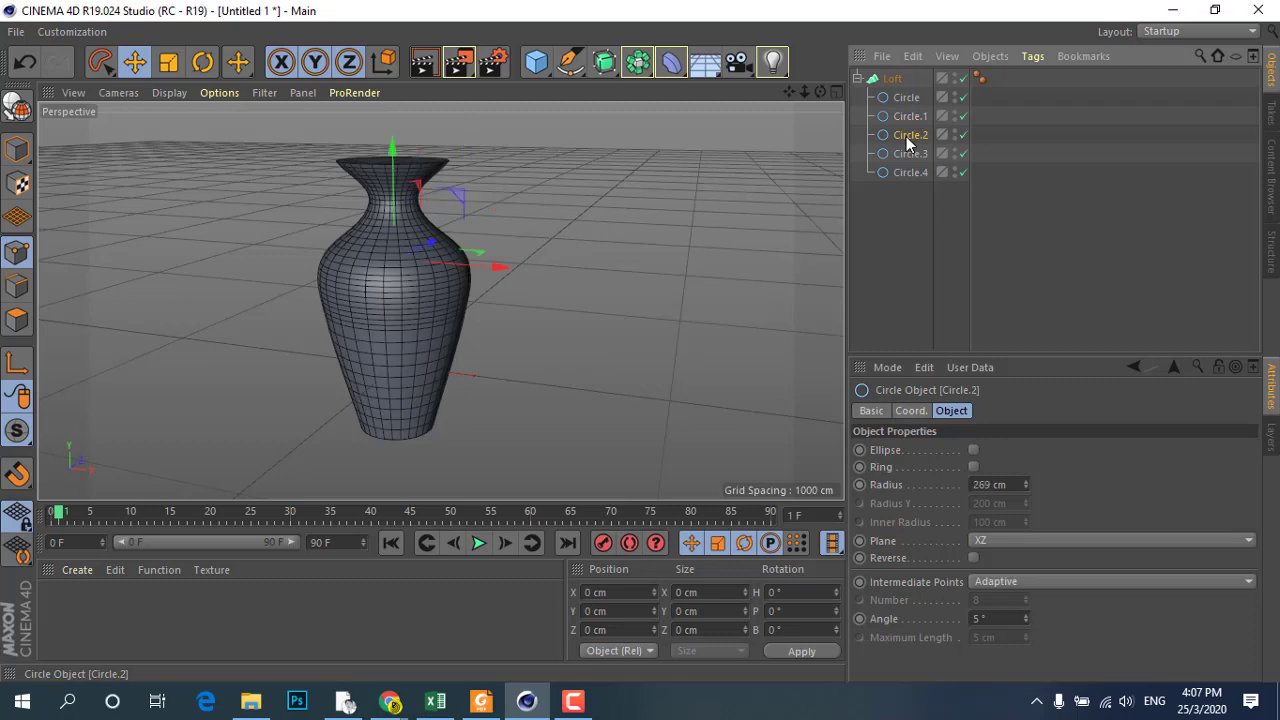
pyautogui.click(898, 151)
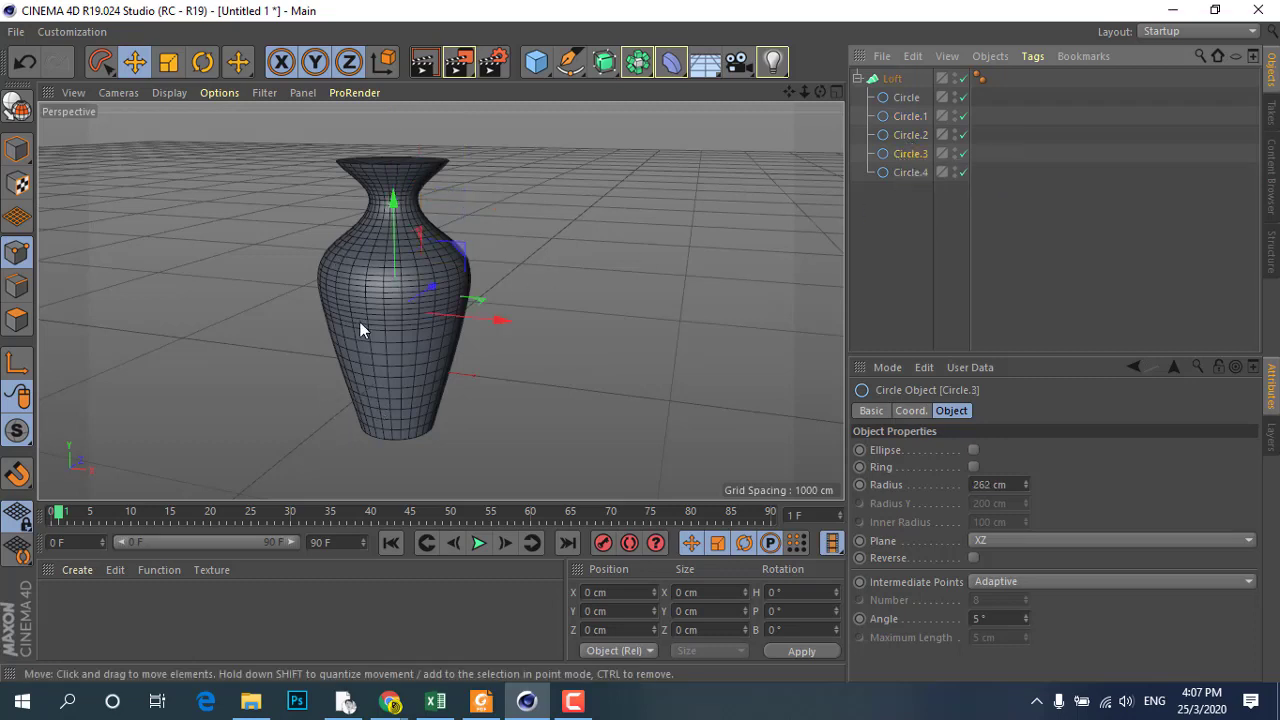
pyautogui.keyDown('alt'); pyautogui.moveTo(364, 356); pyautogui.dragTo(351, 308); pyautogui.keyUp('alt')
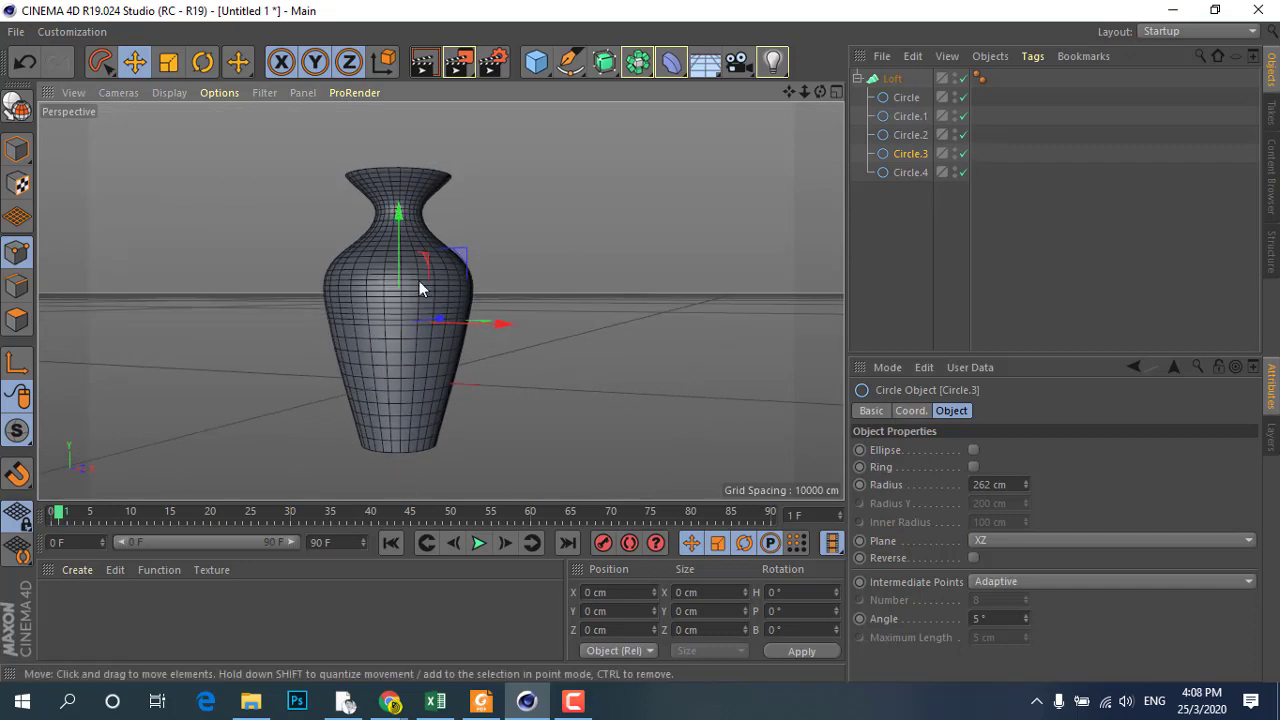
# - Reduce Circle.2's radius from 269 cm to 241 cm and lower it slightly
pyautogui.click(923, 136)
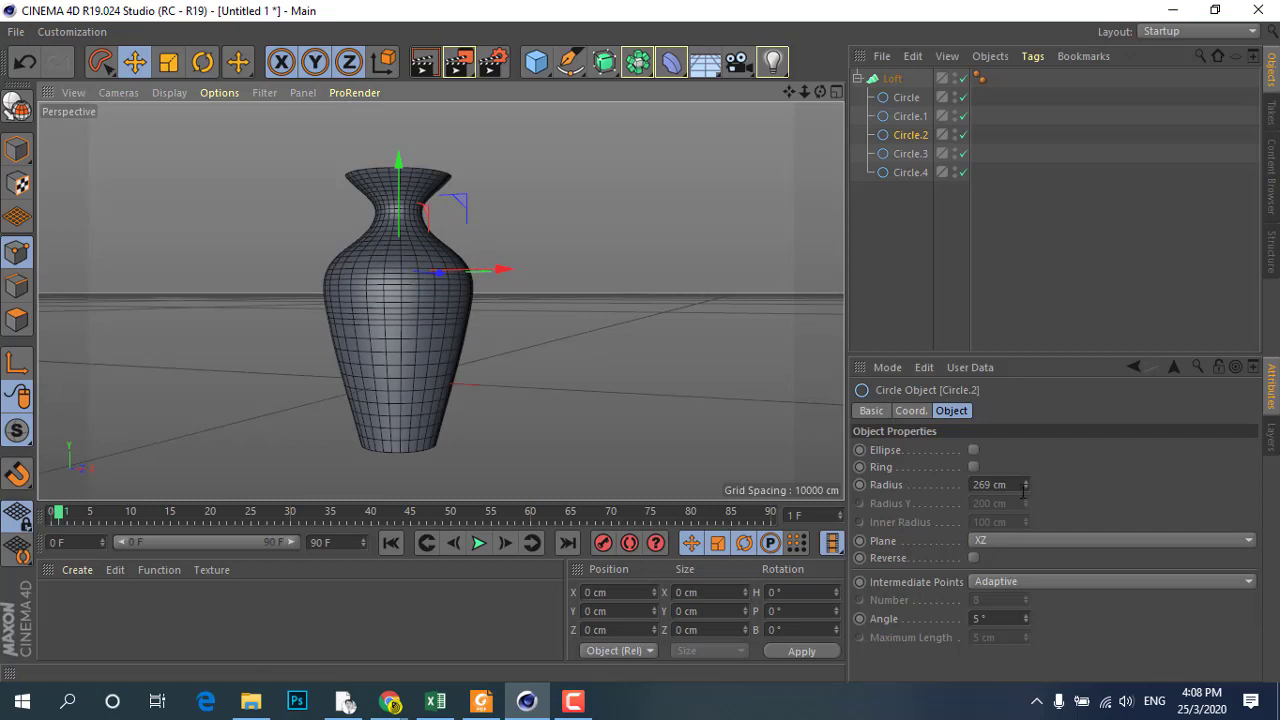
pyautogui.moveTo(1025, 484); pyautogui.dragTo(1025, 513)
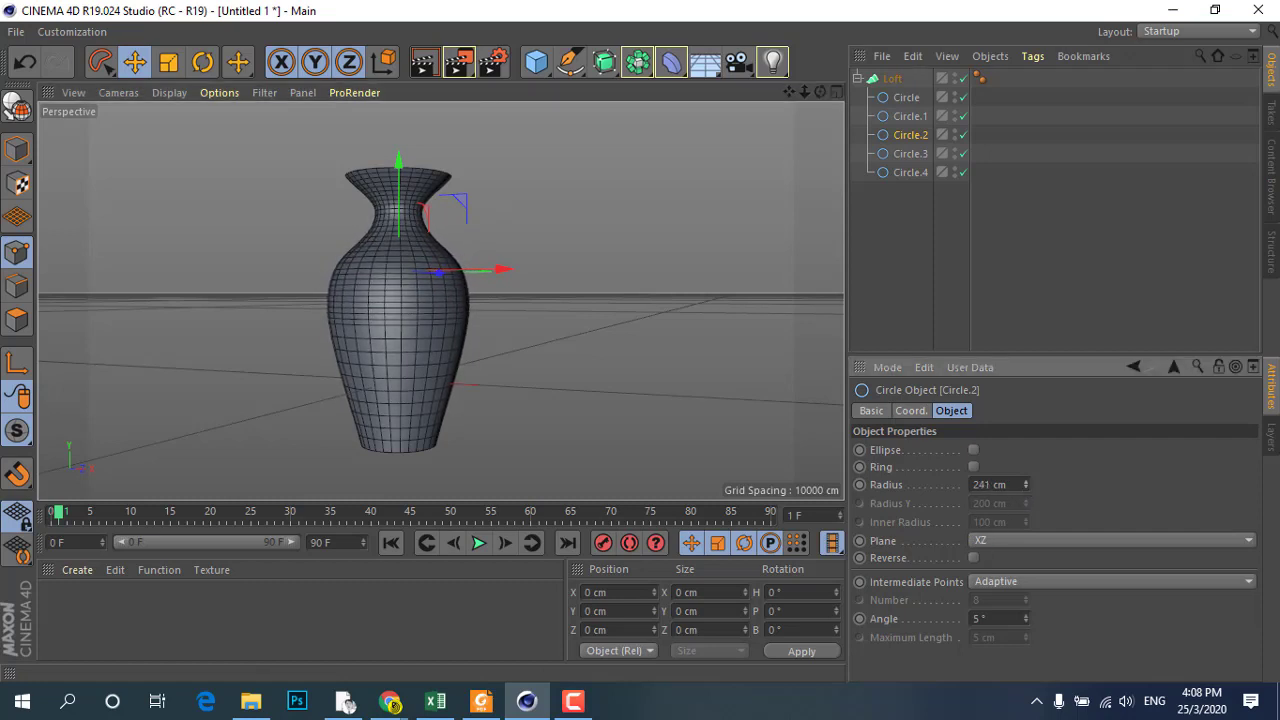
pyautogui.moveTo(398, 185); pyautogui.dragTo(397, 183)
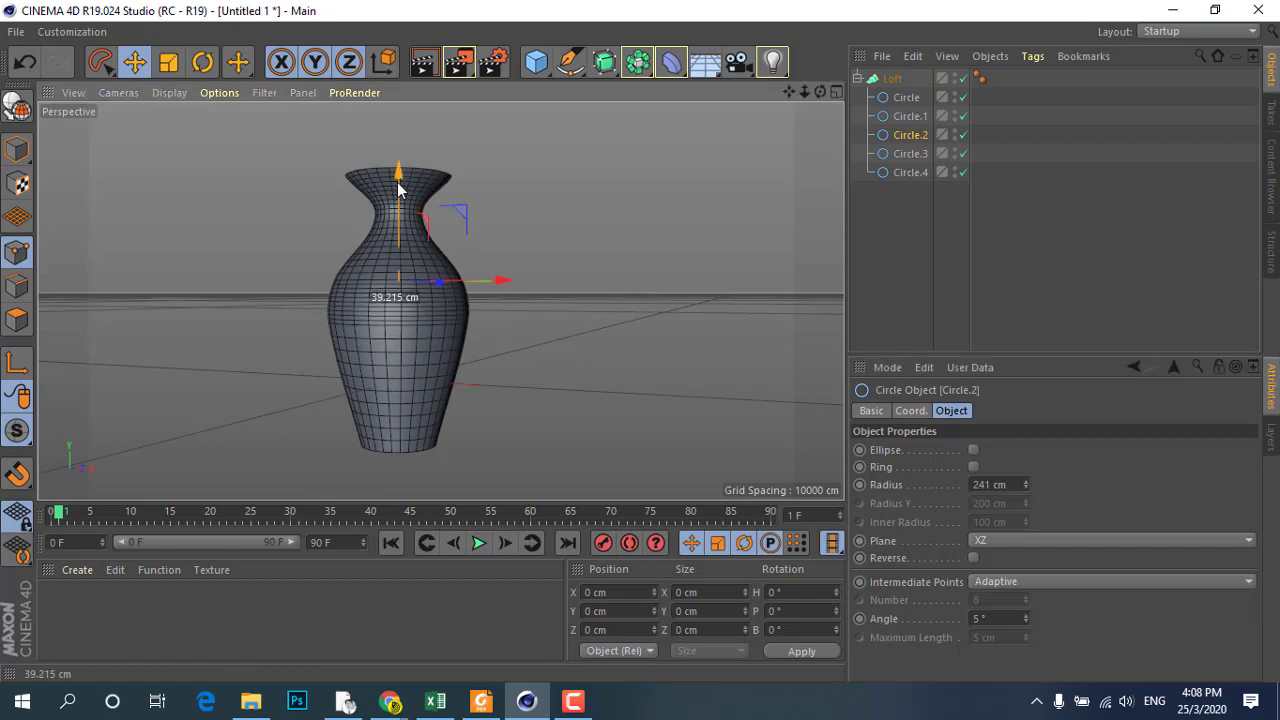
pyautogui.keyDown('alt'); pyautogui.moveTo(456, 230); pyautogui.dragTo(416, 314); pyautogui.keyUp('alt')
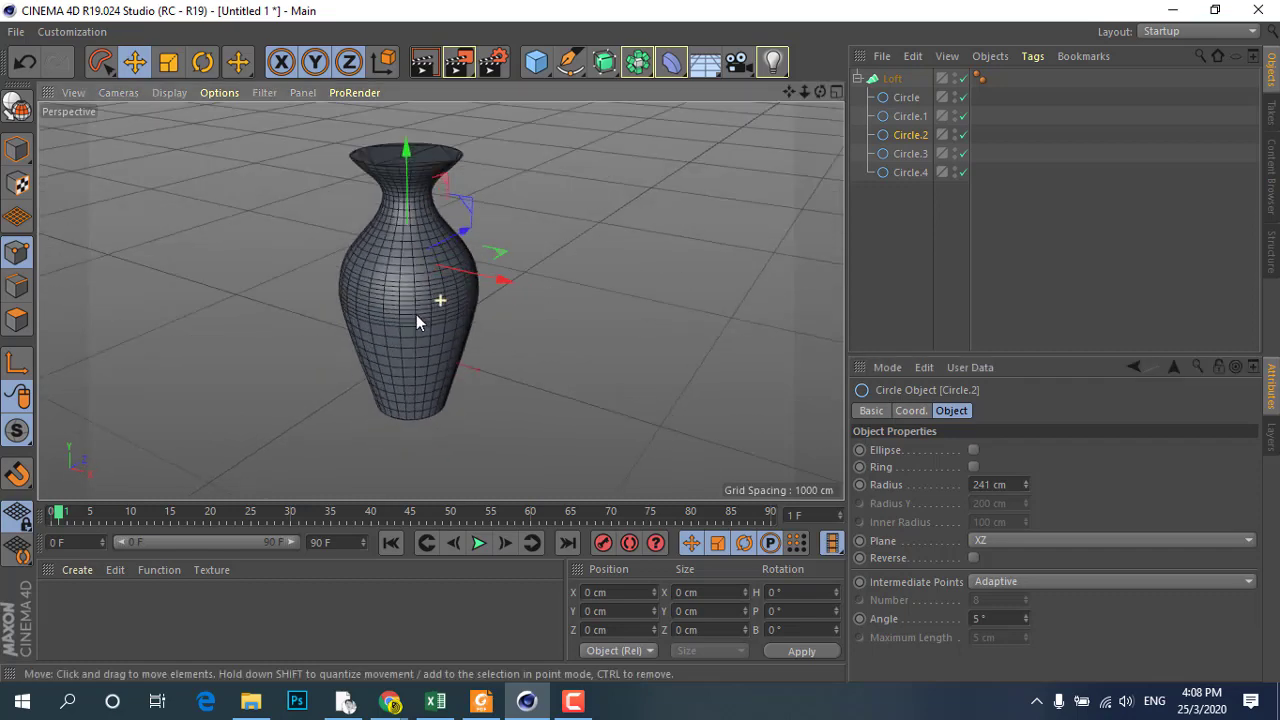
pyautogui.keyDown('alt'); pyautogui.moveTo(422, 192); pyautogui.dragTo(420, 225); pyautogui.keyUp('alt')
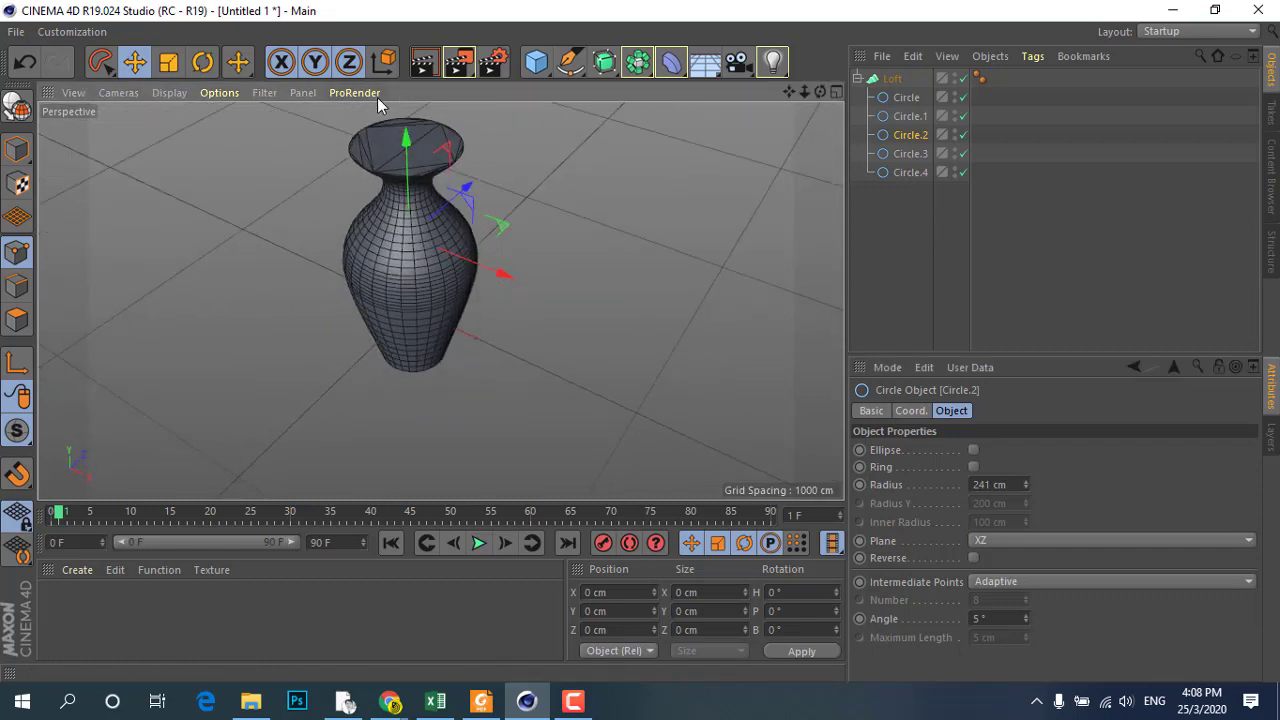
# - Set the Loft's Start cap to Fillet Cap in its Caps settings
pyautogui.scroll(3, 377, 97)
pyautogui.scroll(3, 365, 118)
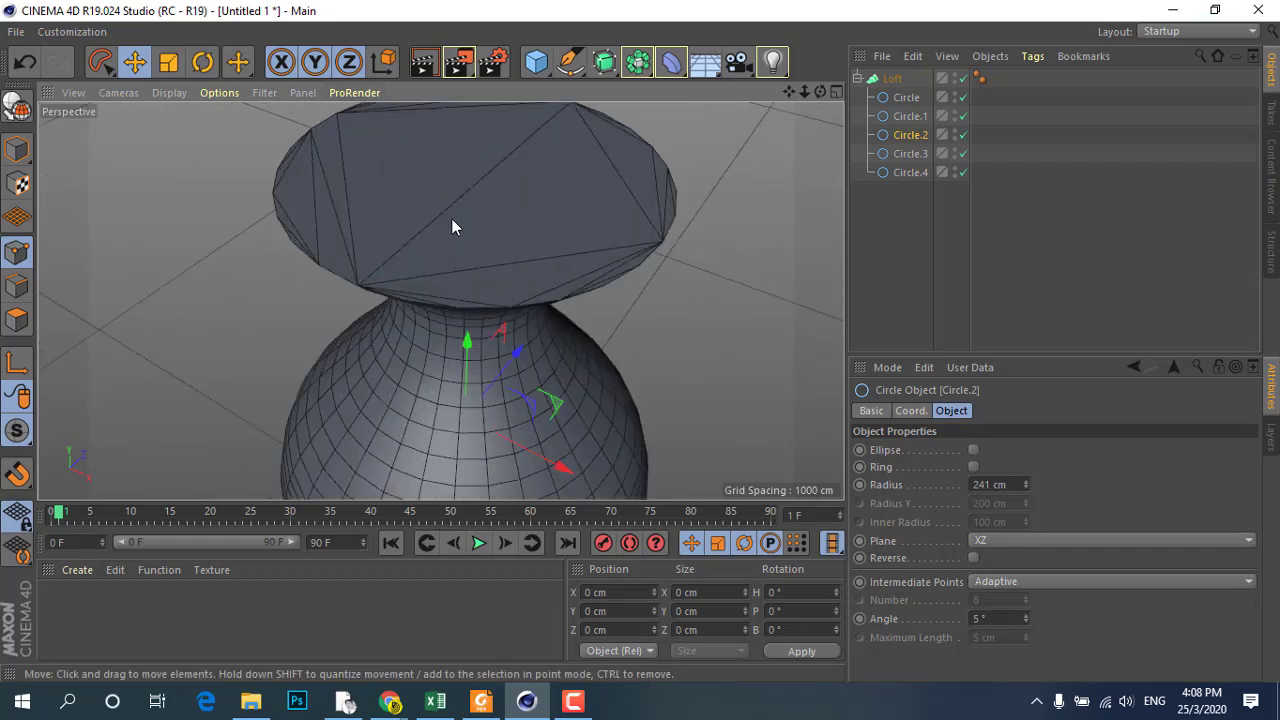
pyautogui.click(893, 80)
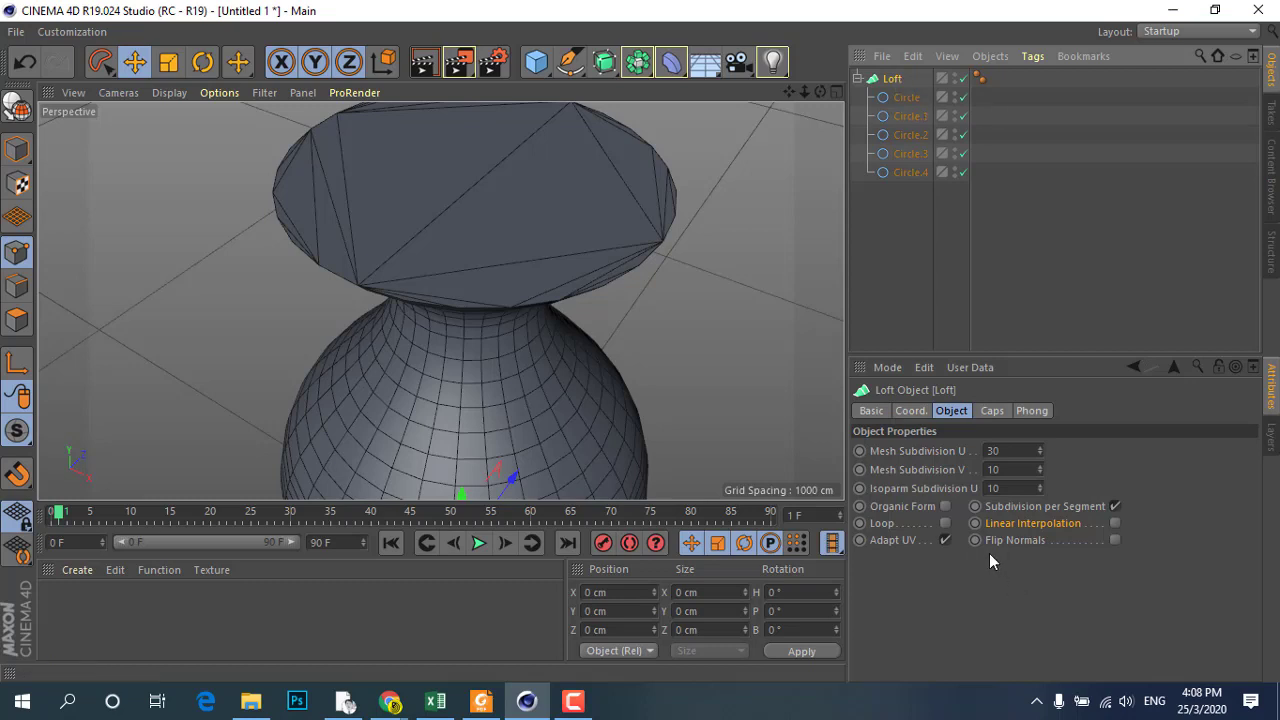
pyautogui.click(992, 411)
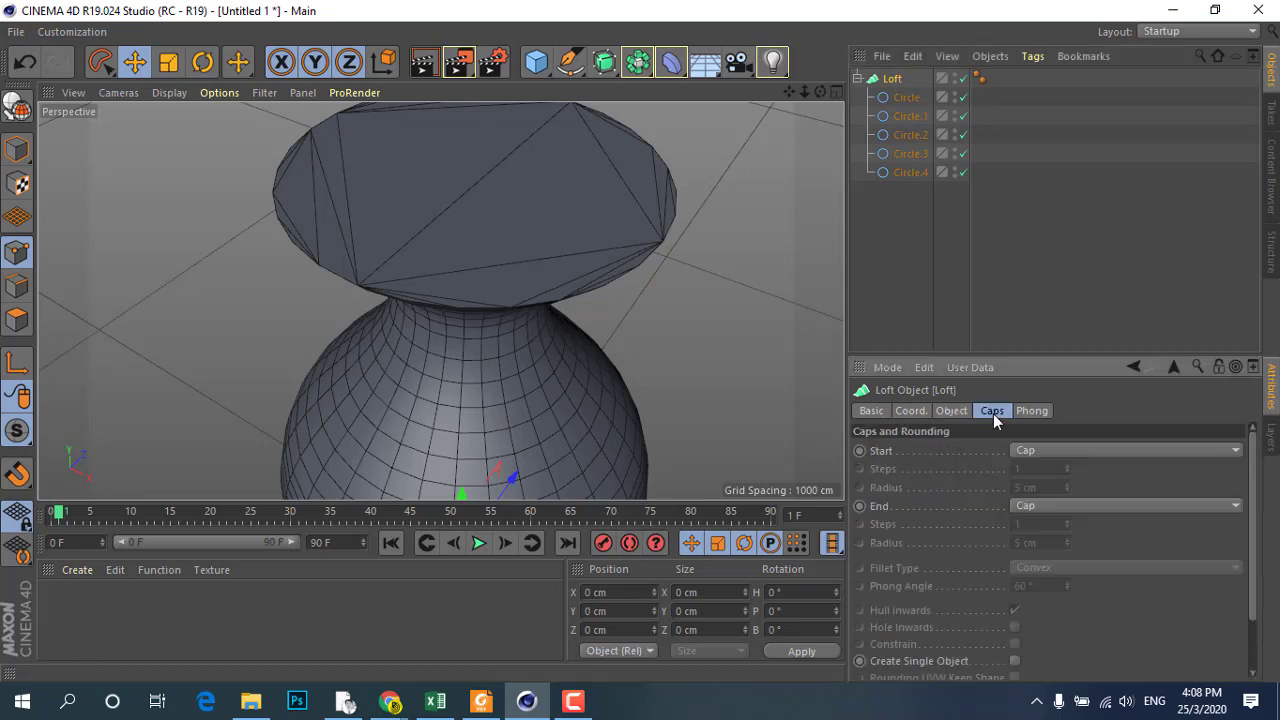
pyautogui.click(1054, 449)
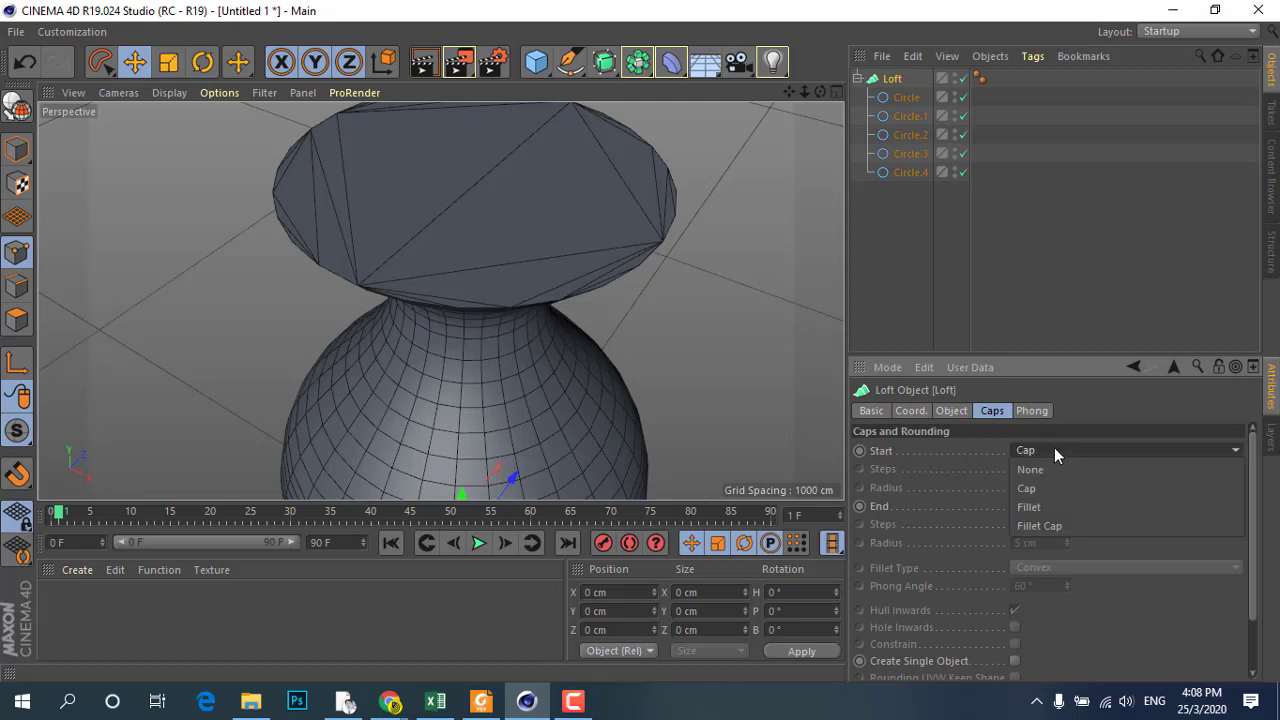
pyautogui.click(1055, 521)
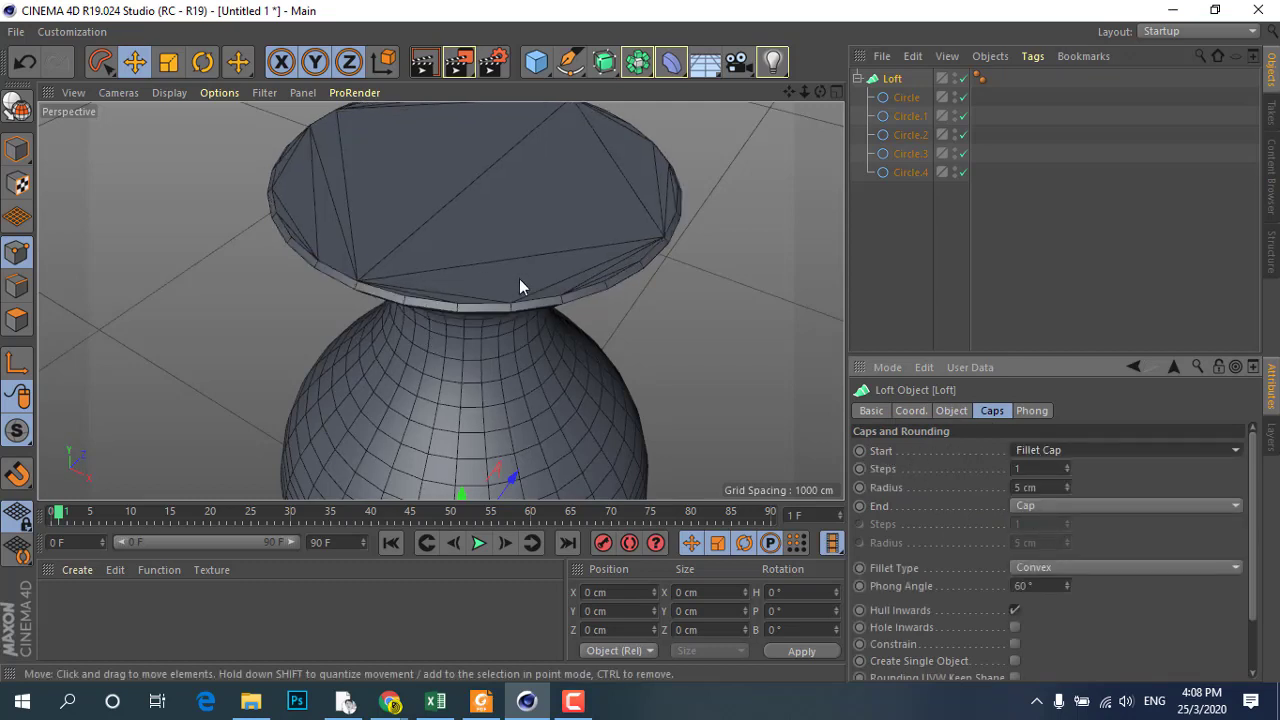
pyautogui.click(1057, 451)
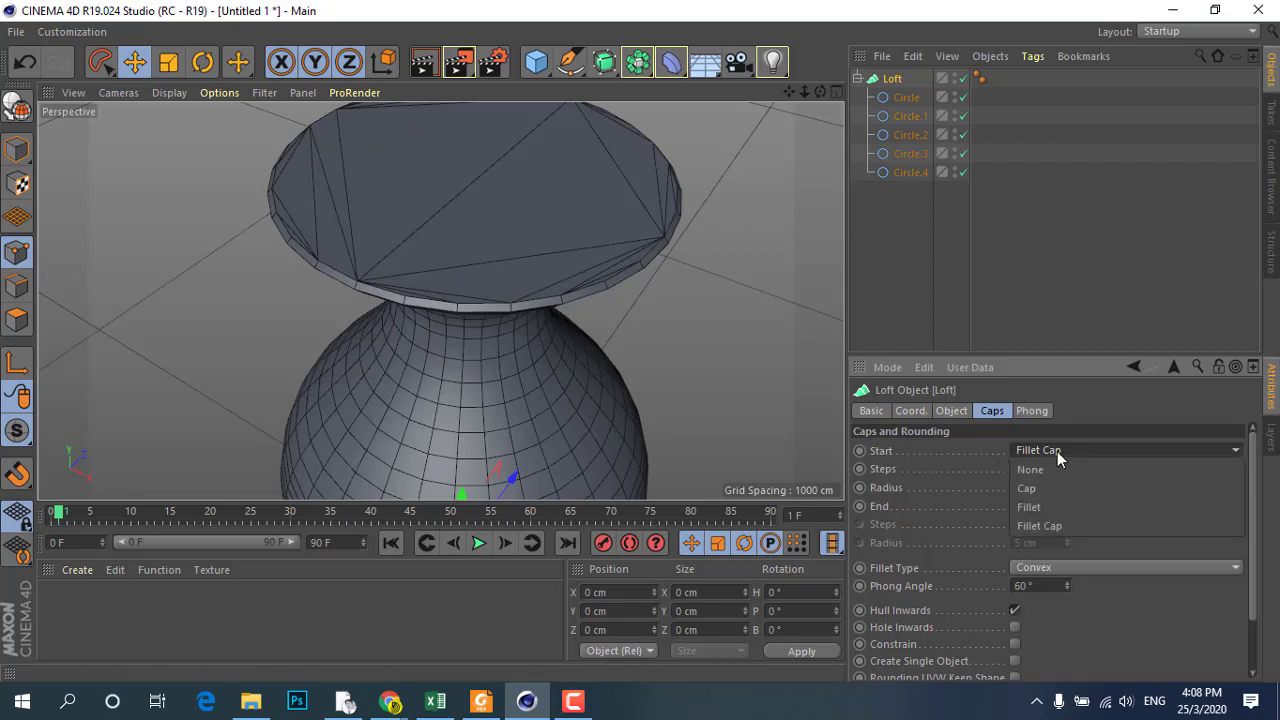
# - Change the Loft's Start to a plain Fillet, leaving the rim open, and inspect it
pyautogui.click(1050, 508)
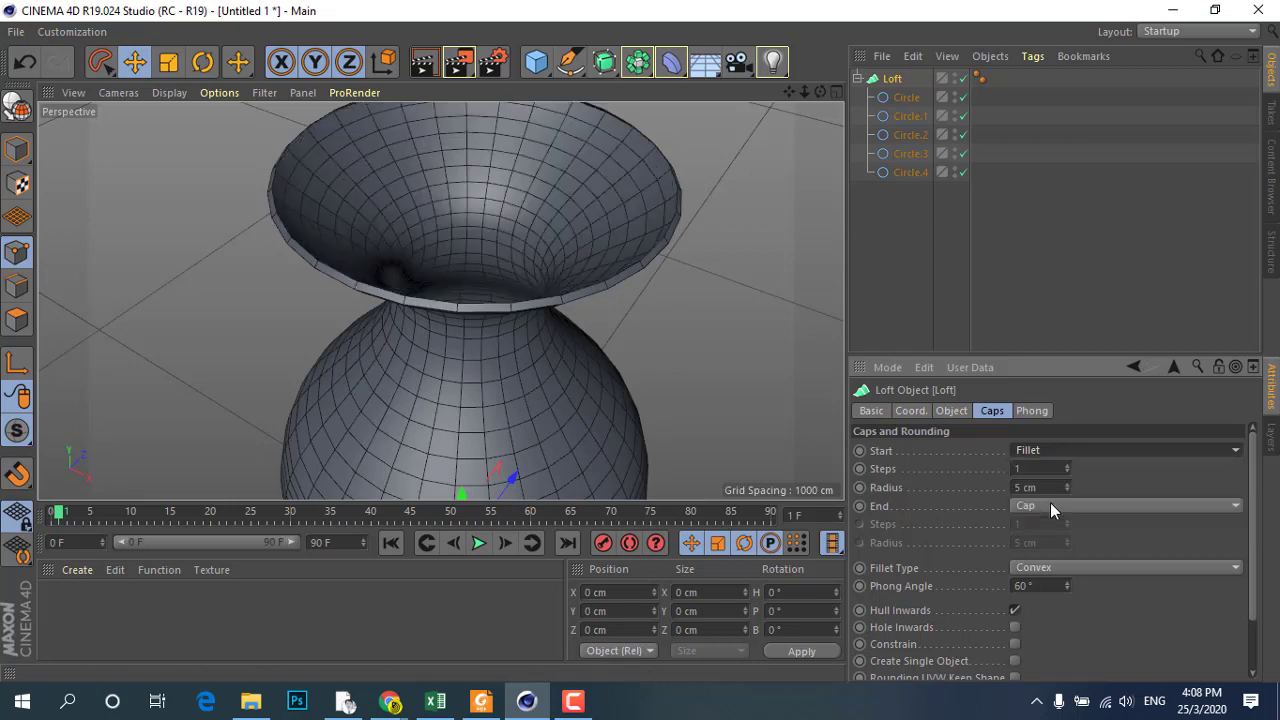
pyautogui.click(1047, 448)
pyautogui.click(1047, 448)
pyautogui.moveTo(397, 341)
pyautogui.keyDown('alt'); pyautogui.mouseDown()
pyautogui.moveTo(354, 414)
pyautogui.moveTo(349, 457)
pyautogui.moveTo(426, 191)
pyautogui.moveTo(395, 241)
pyautogui.mouseUp(); pyautogui.keyUp('alt')
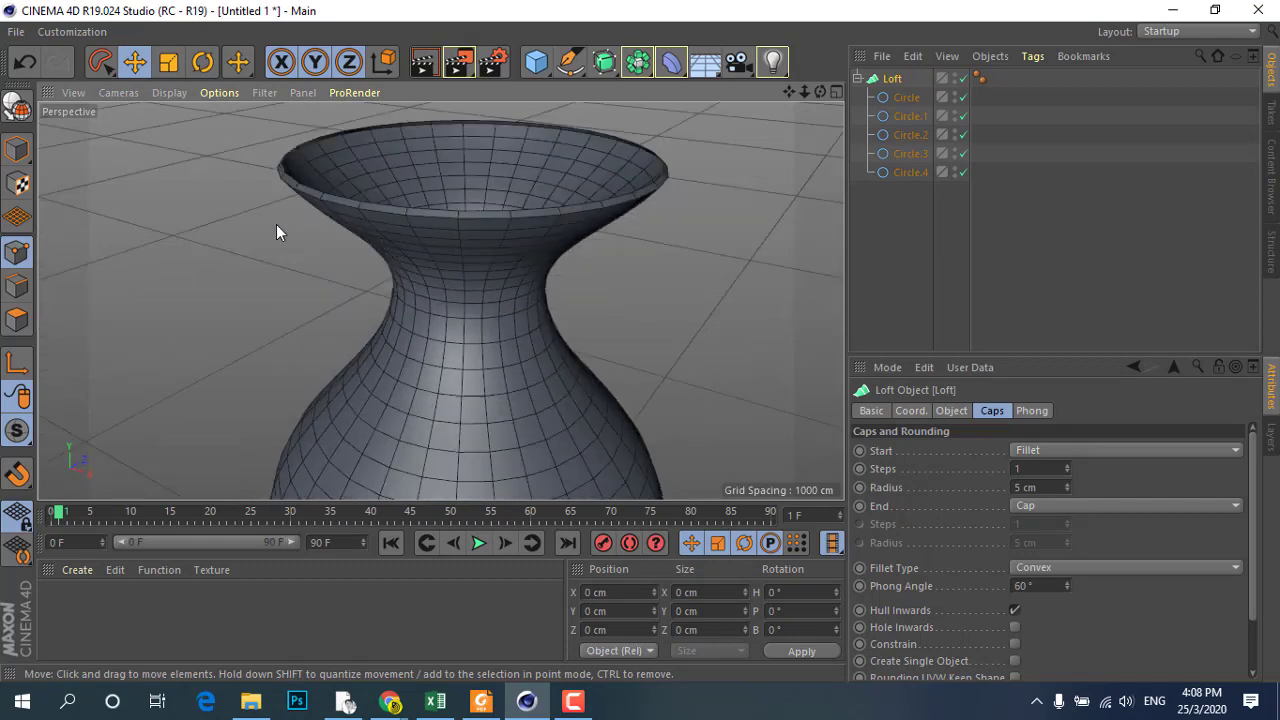
pyautogui.scroll(-3, 285, 265)
pyautogui.moveTo(295, 303)
pyautogui.keyDown('alt'); pyautogui.mouseDown()
pyautogui.moveTo(329, 258)
pyautogui.moveTo(325, 315)
pyautogui.moveTo(250, 285)
pyautogui.moveTo(309, 281)
pyautogui.moveTo(308, 387)
pyautogui.mouseUp(); pyautogui.keyUp('alt')
pyautogui.scroll(3, 308, 231)
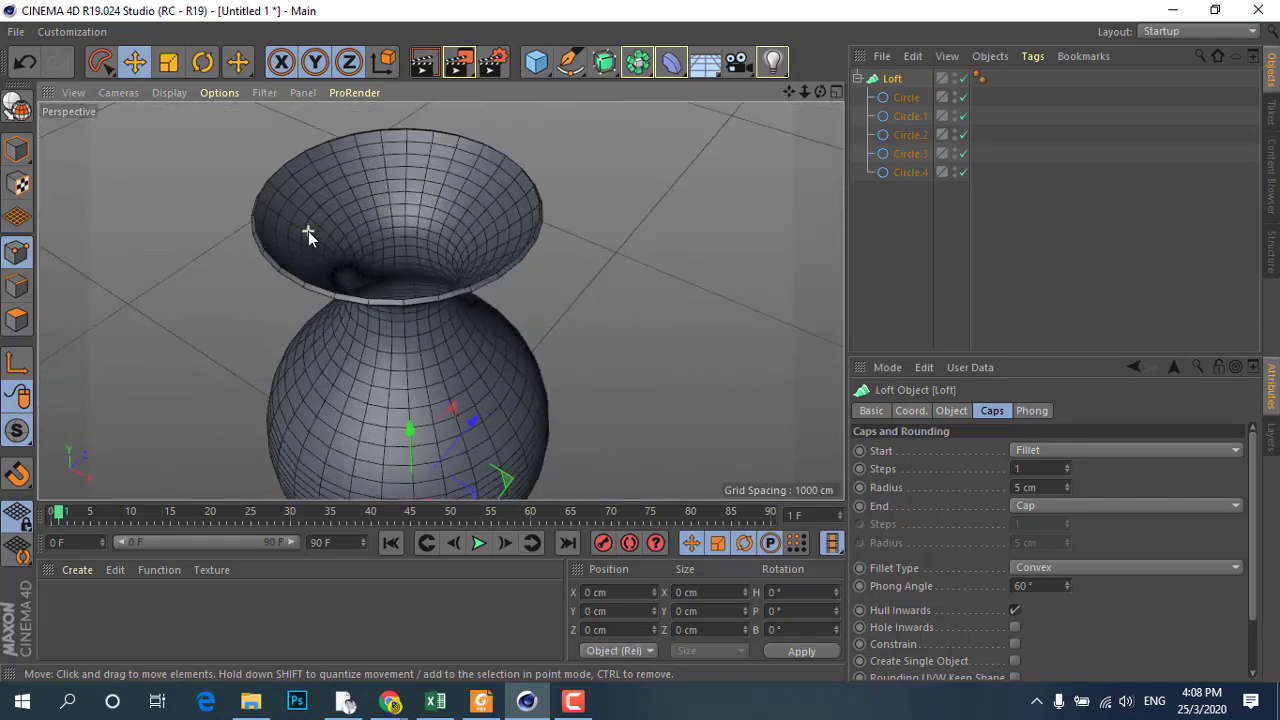
pyautogui.scroll(3, 308, 231)
# - Set the rim fillet radius to 11 cm and its steps to 3
pyautogui.click(1067, 465)
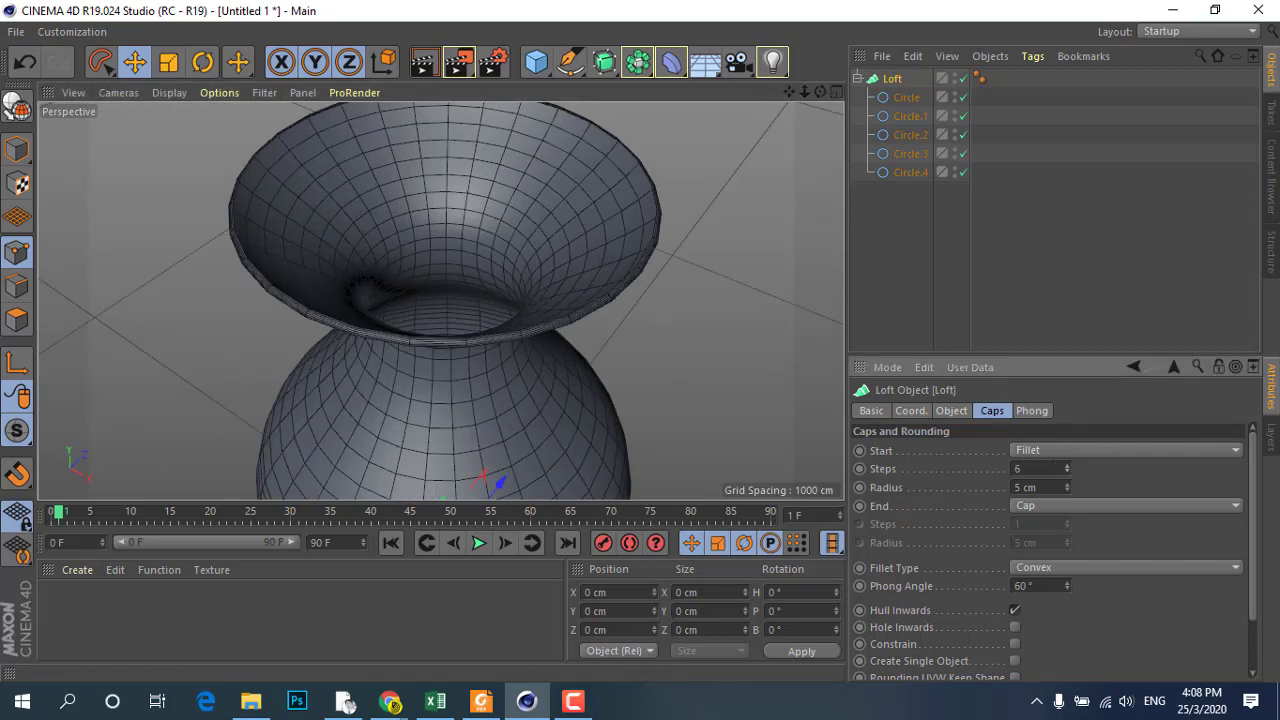
pyautogui.click(1067, 472)
pyautogui.moveTo(1067, 484)
pyautogui.mouseDown()
pyautogui.moveTo(1067, 460)
pyautogui.moveTo(1067, 472)
pyautogui.mouseUp()
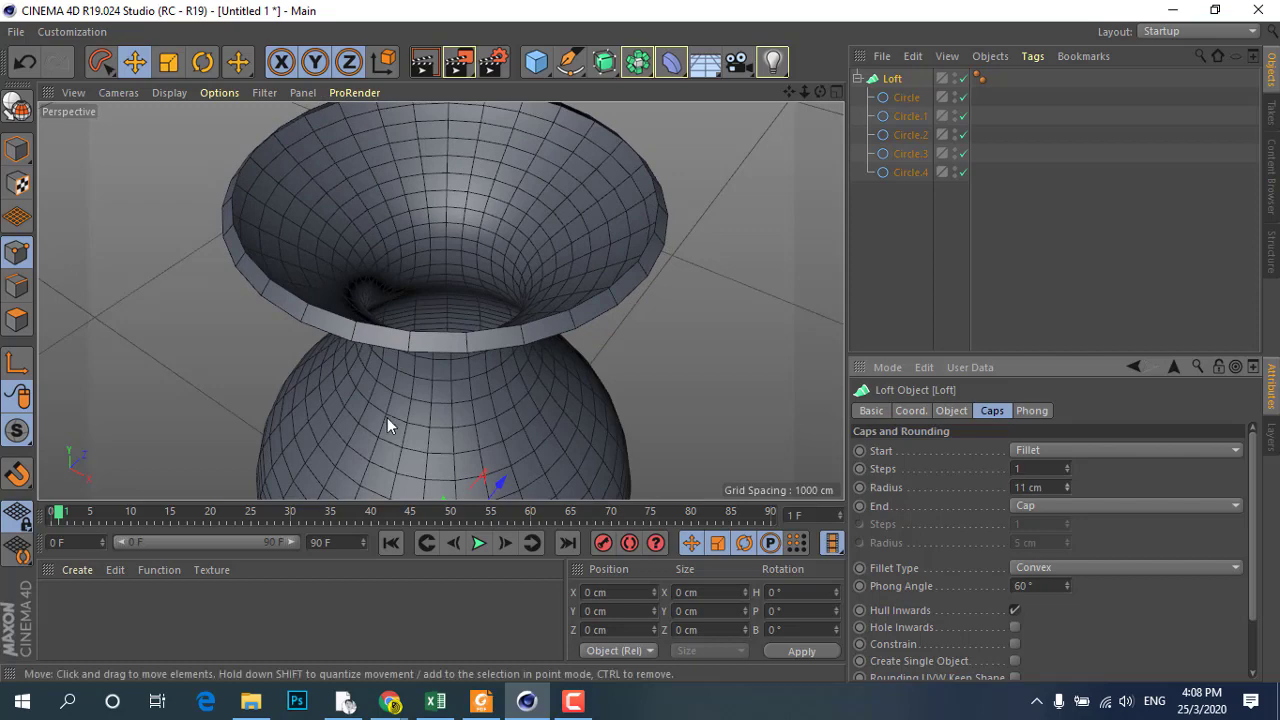
pyautogui.scroll(-4, 389, 380)
pyautogui.keyDown('alt'); pyautogui.moveTo(395, 332); pyautogui.dragTo(440, 285); pyautogui.keyUp('alt')
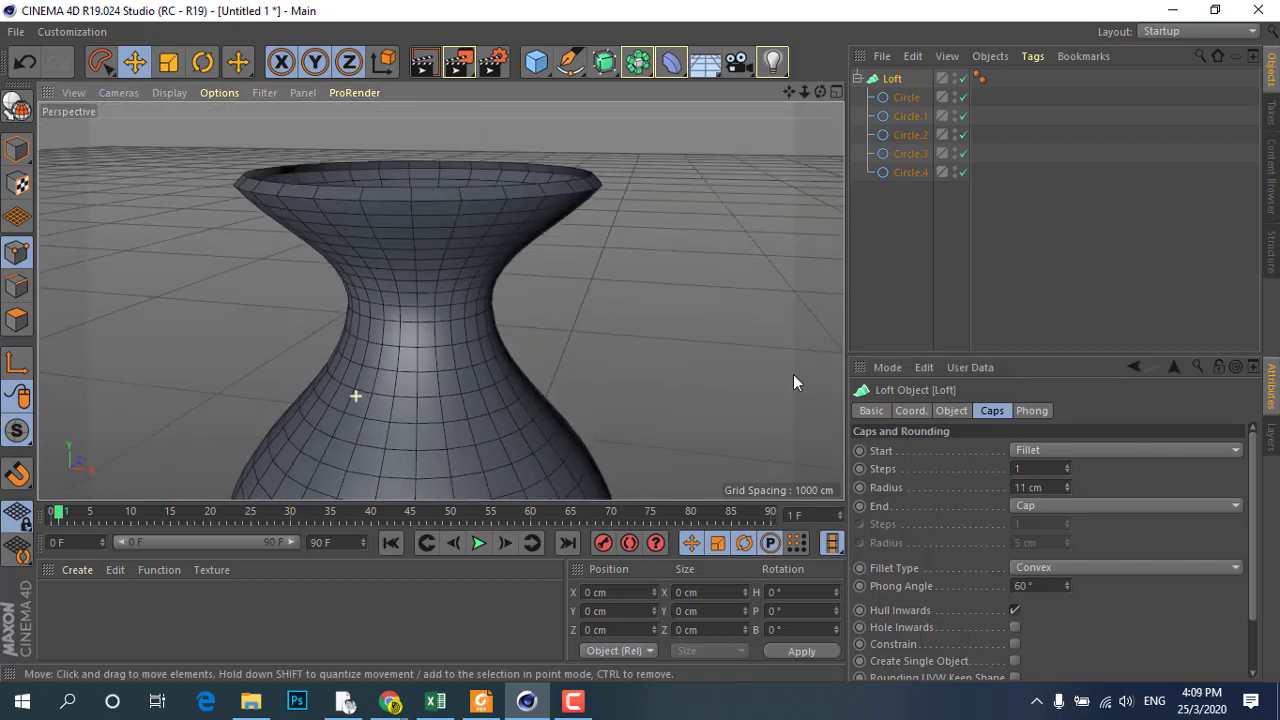
pyautogui.click(1066, 465)
pyautogui.keyDown('alt'); pyautogui.moveTo(270, 329); pyautogui.dragTo(258, 311); pyautogui.keyUp('alt')
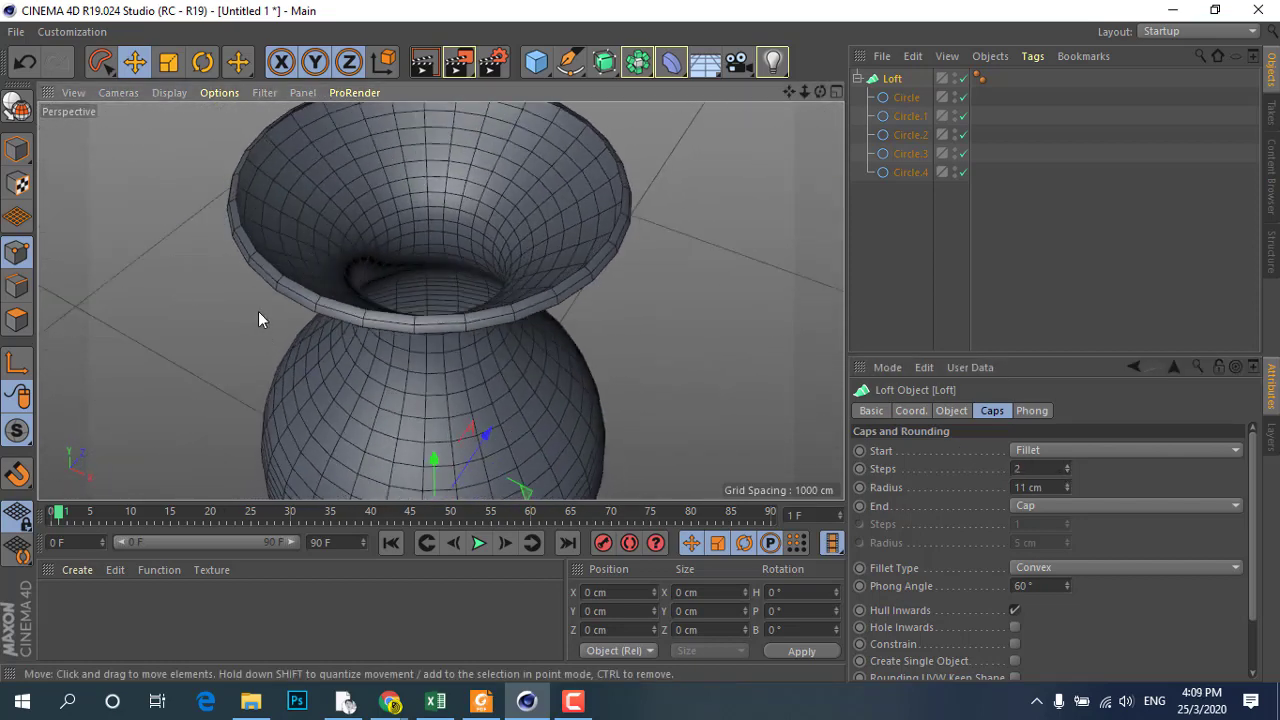
pyautogui.click(1066, 465)
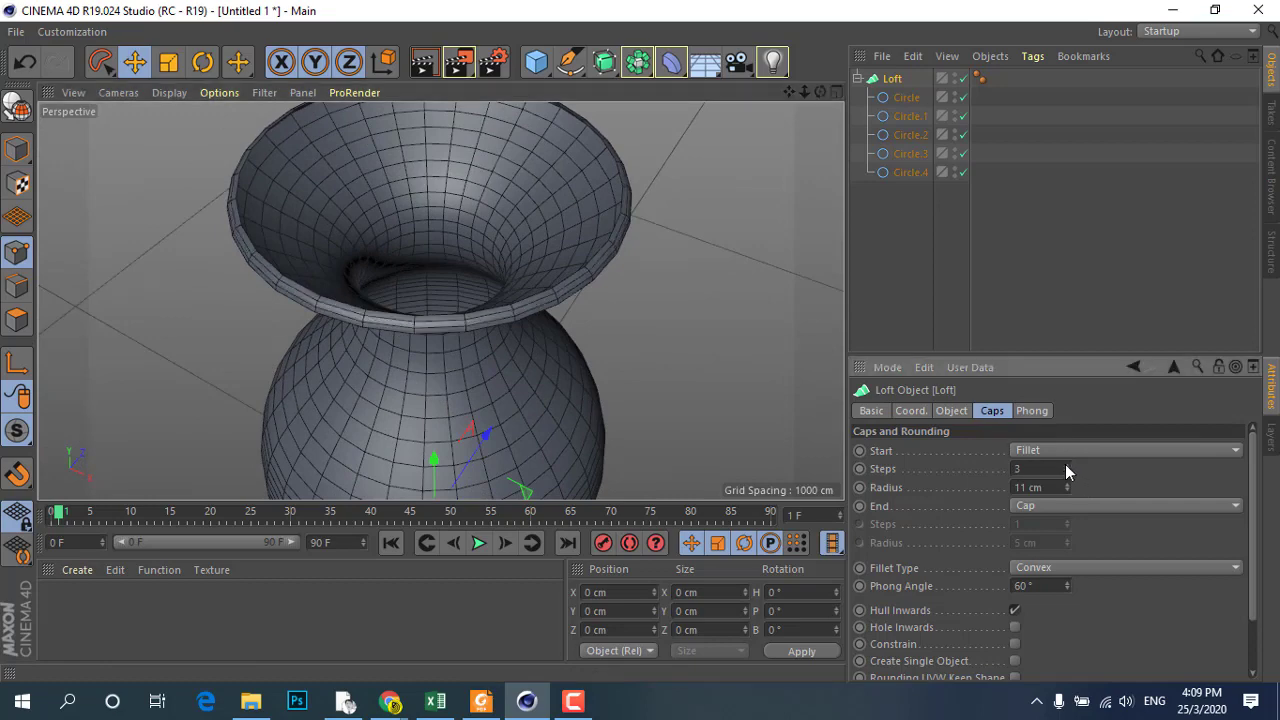
pyautogui.moveTo(372, 336)
pyautogui.keyDown('alt'); pyautogui.mouseDown()
pyautogui.moveTo(418, 368)
pyautogui.moveTo(461, 376)
pyautogui.moveTo(362, 250)
pyautogui.moveTo(186, 223)
pyautogui.moveTo(528, 371)
pyautogui.mouseUp(); pyautogui.keyUp('alt')
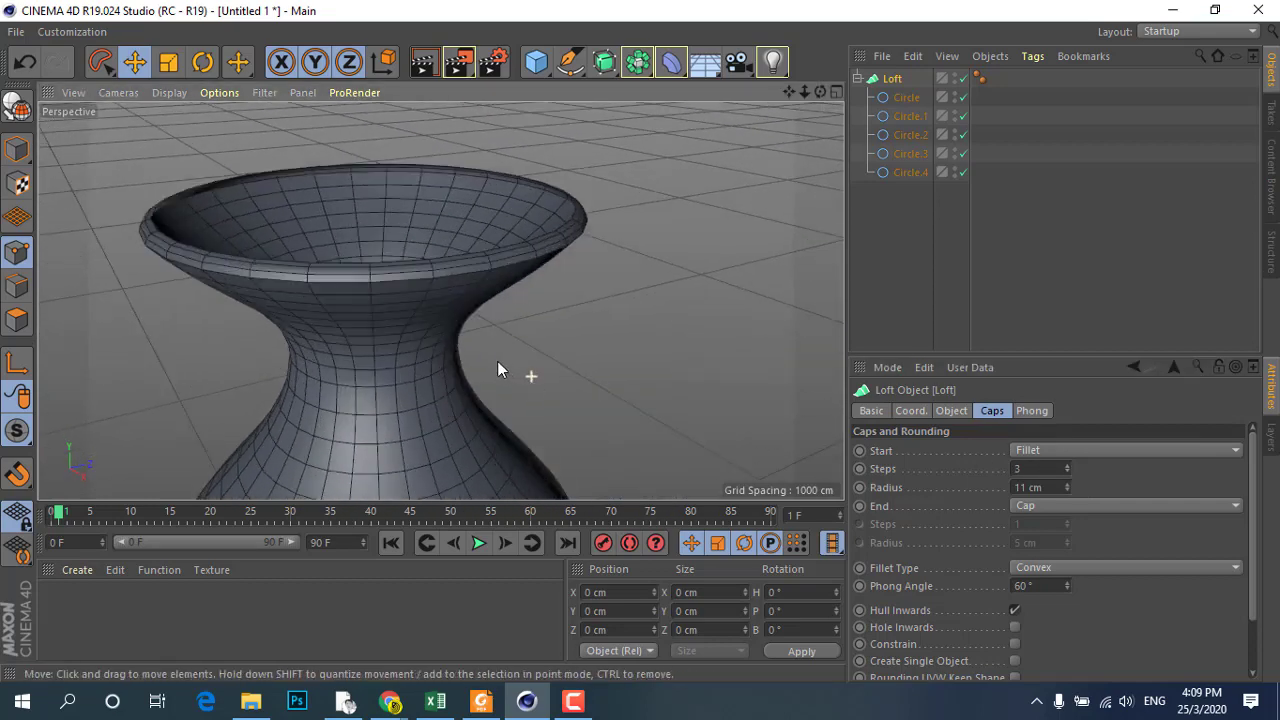
pyautogui.click(1045, 452)
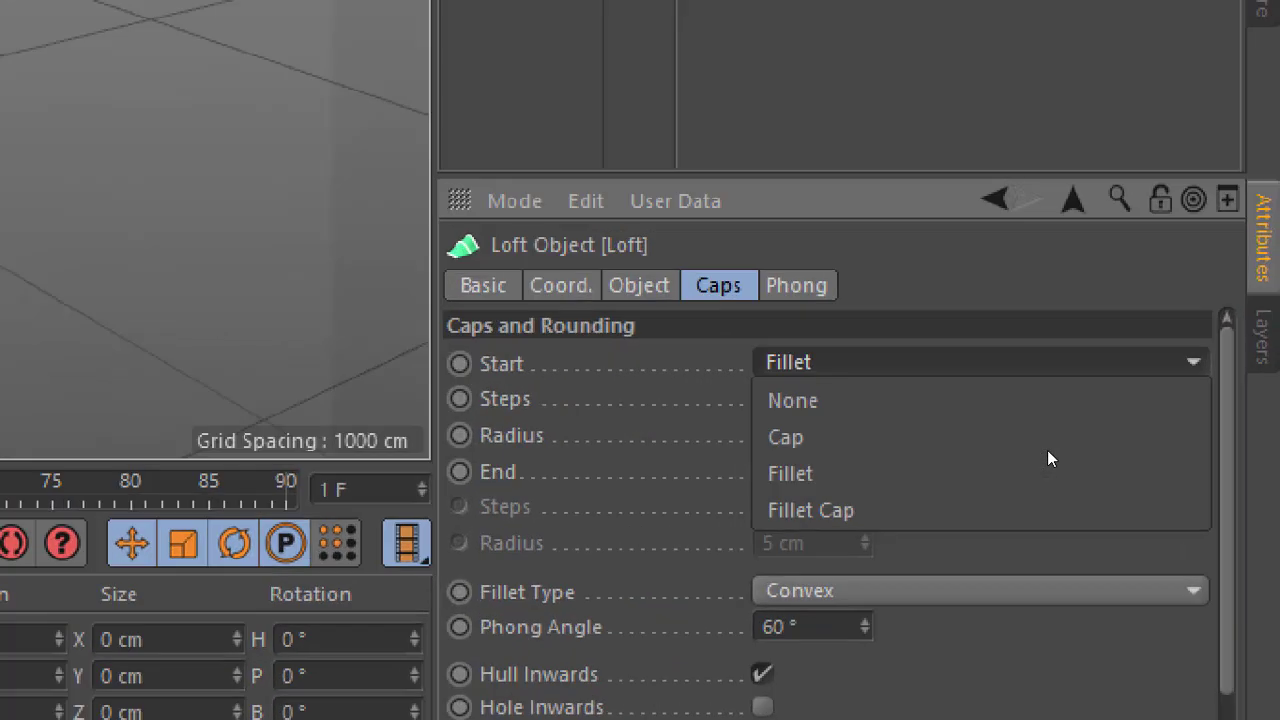
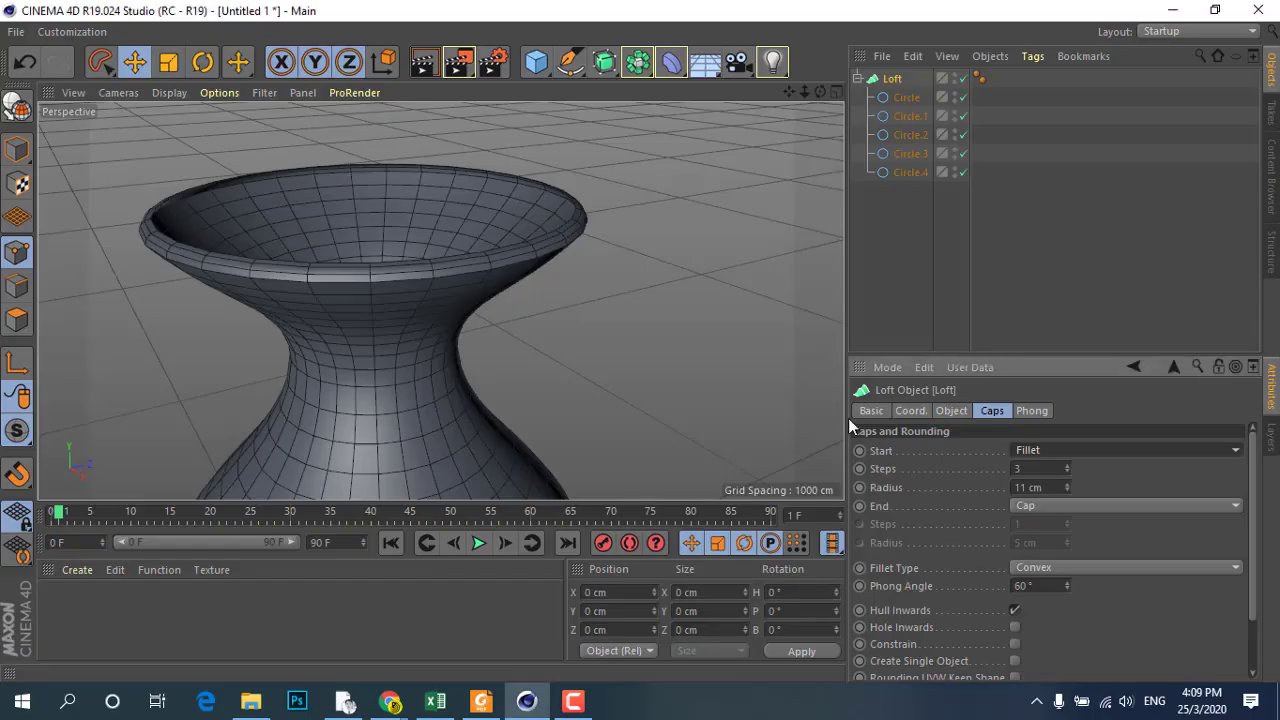
# - Duplicate the 141 cm Circle.4 as a root-level copy below the Loft
pyautogui.moveTo(509, 399)
pyautogui.keyDown('alt'); pyautogui.mouseDown()
pyautogui.moveTo(357, 349)
pyautogui.moveTo(234, 406)
pyautogui.mouseUp(); pyautogui.keyUp('alt')
pyautogui.scroll(-3, 397, 359)
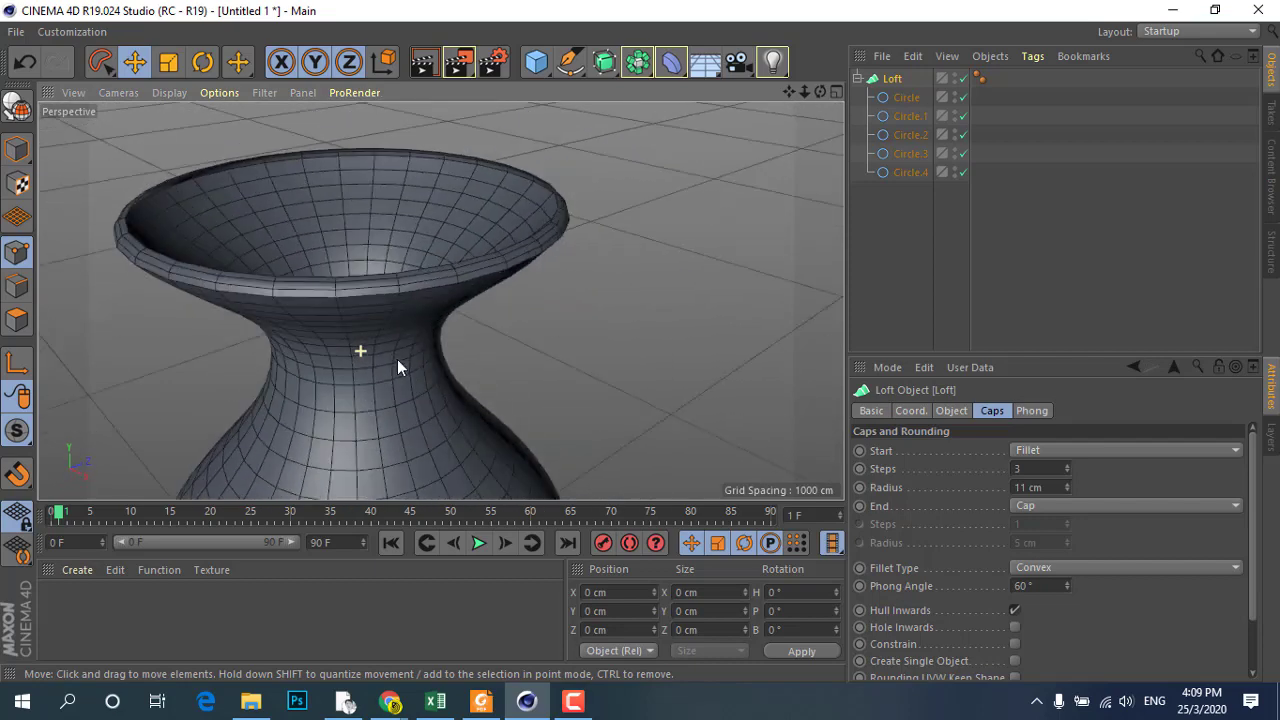
pyautogui.scroll(-3, 743, 241)
pyautogui.keyDown('alt'); pyautogui.moveTo(743, 241); pyautogui.dragTo(512, 285); pyautogui.keyUp('alt')
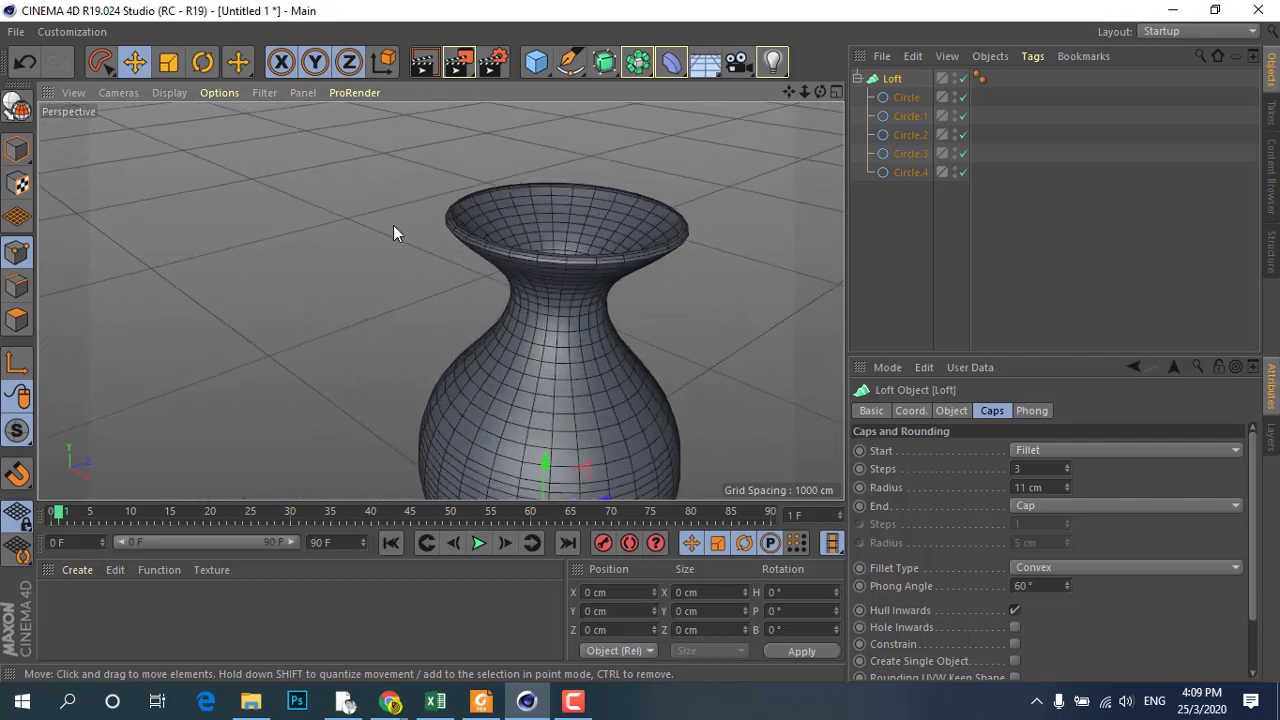
pyautogui.moveTo(393, 225)
pyautogui.keyDown('alt'); pyautogui.mouseDown()
pyautogui.moveTo(582, 272)
pyautogui.moveTo(398, 208)
pyautogui.moveTo(481, 219)
pyautogui.mouseUp(); pyautogui.keyUp('alt')
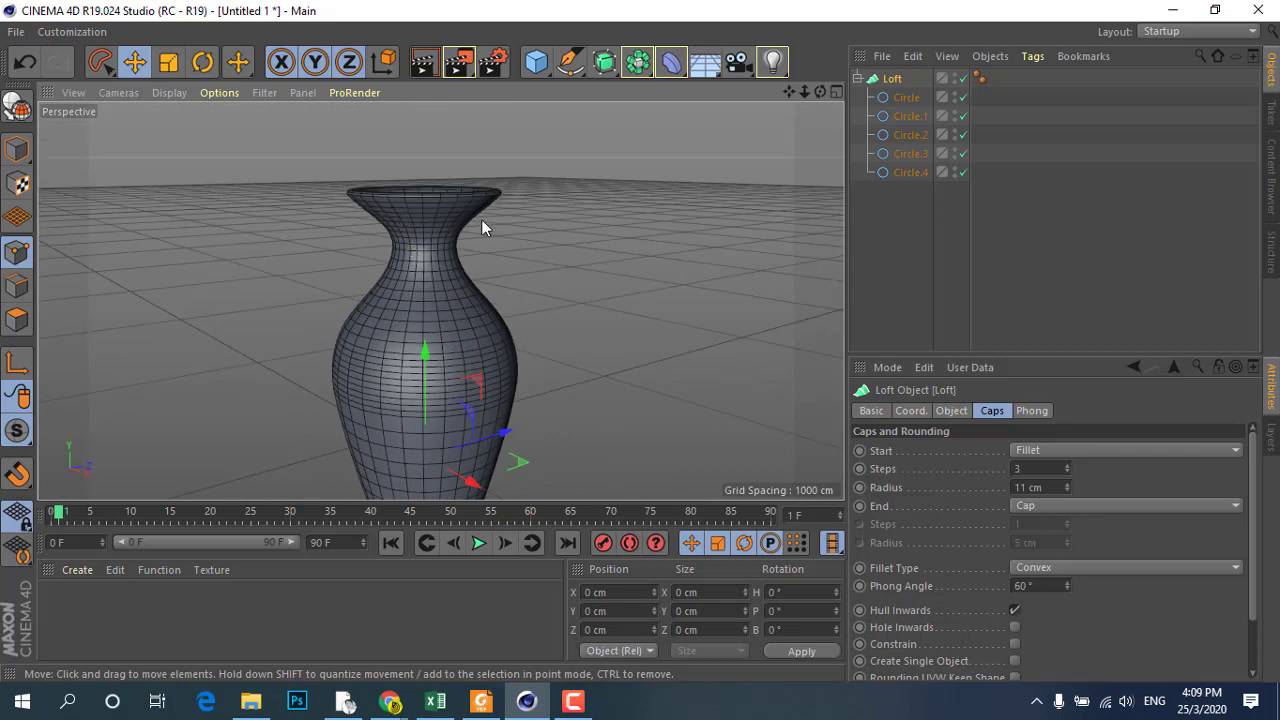
pyautogui.click(922, 214)
pyautogui.click(908, 173)
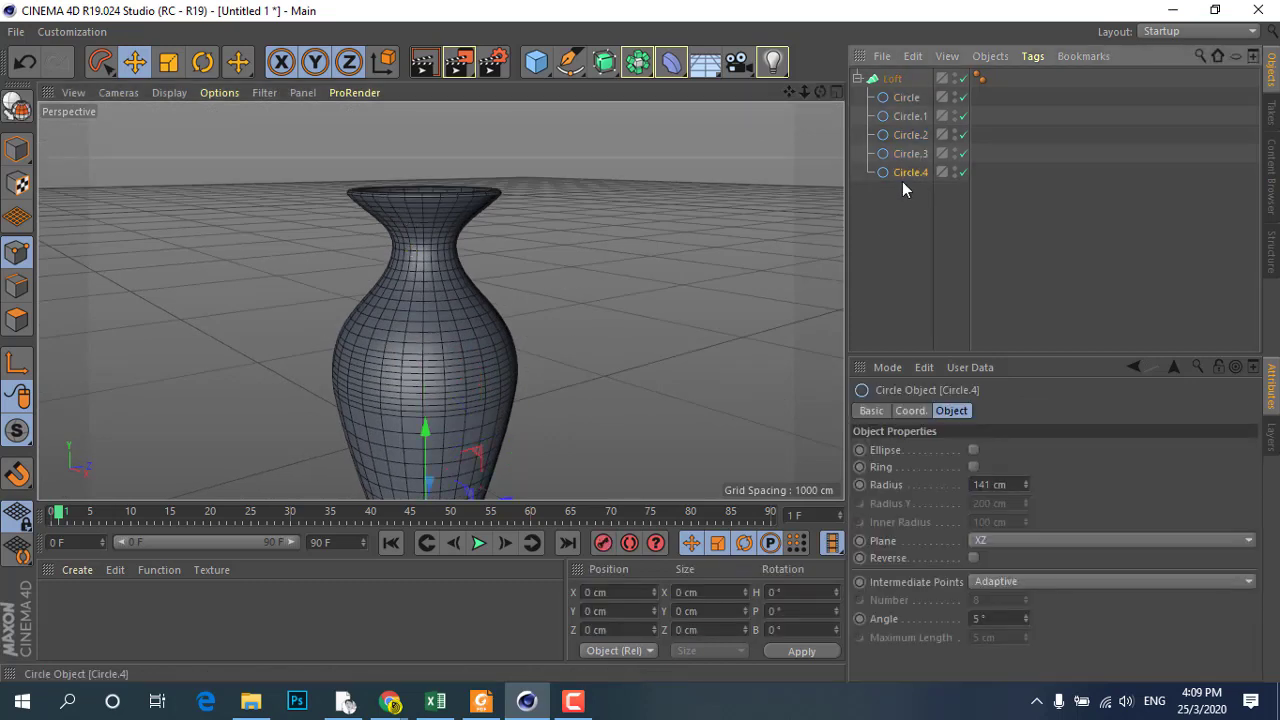
pyautogui.keyDown('ctrl'); pyautogui.moveTo(908, 173); pyautogui.dragTo(893, 250); pyautogui.keyUp('ctrl')
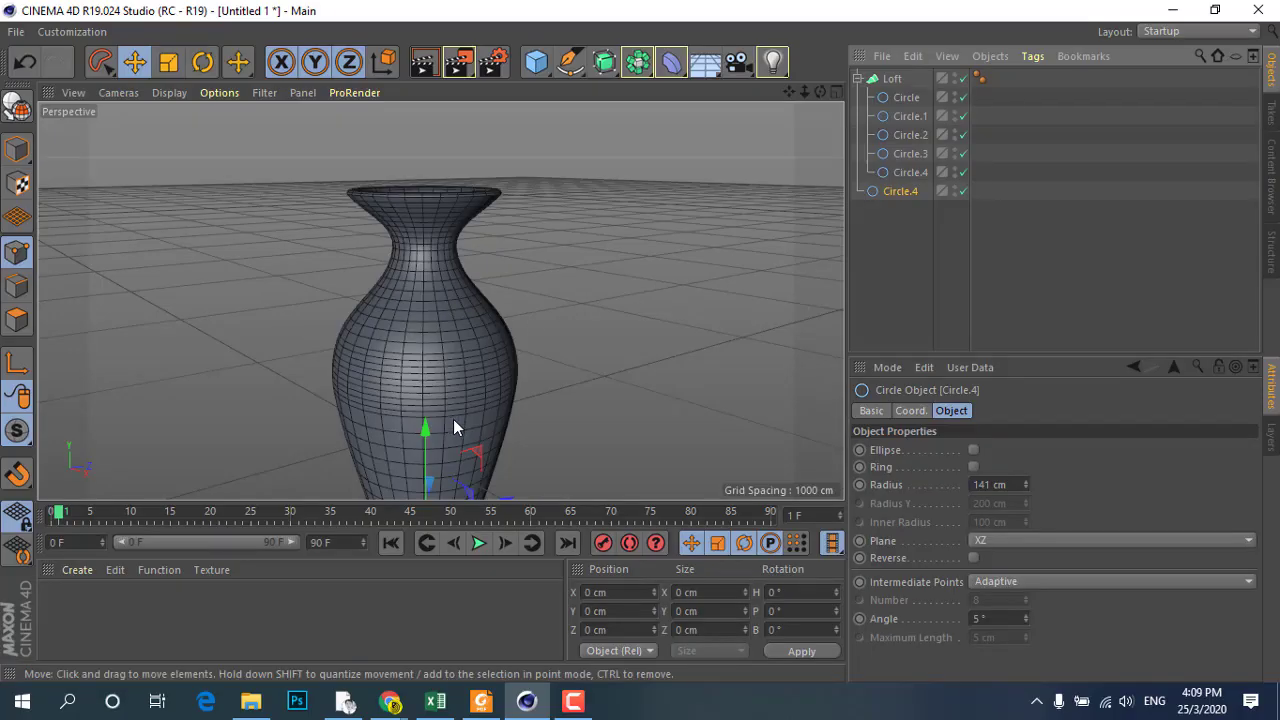
# - Raise the circle copy above the vase rim and enlarge its radius to 260 cm
pyautogui.moveTo(440, 233); pyautogui.dragTo(438, 212)
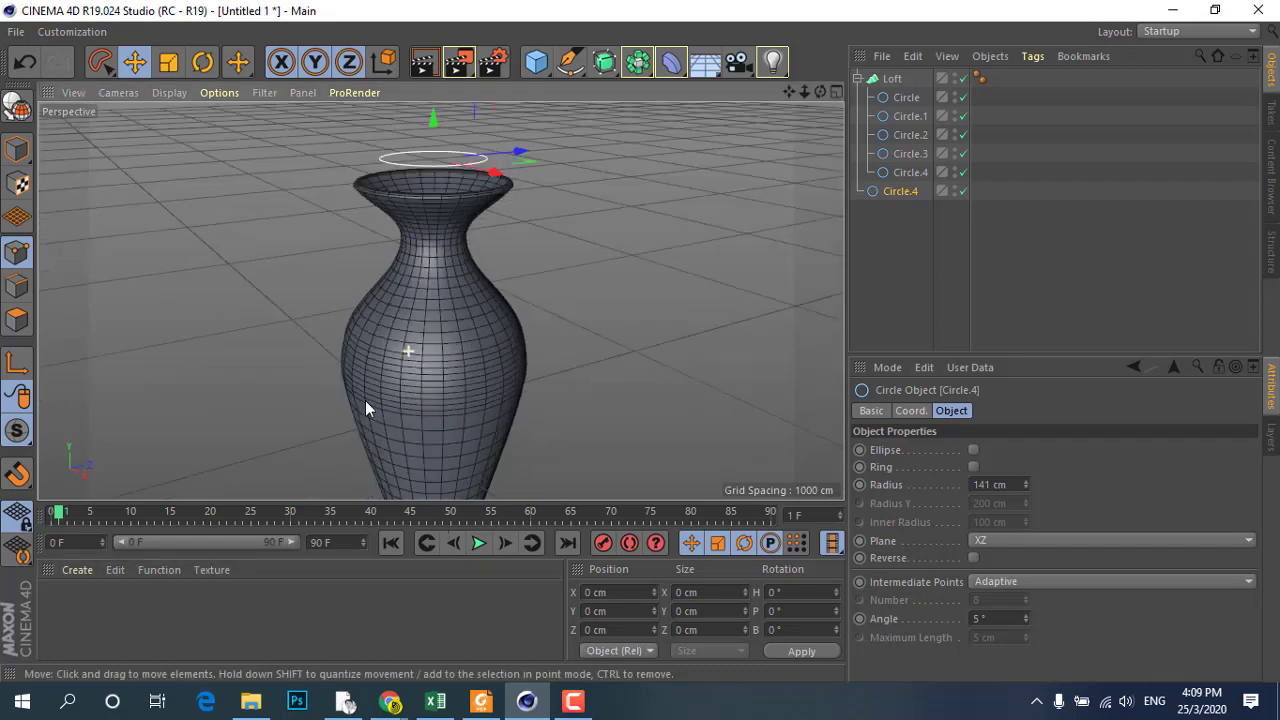
pyautogui.keyDown('alt'); pyautogui.moveTo(366, 406); pyautogui.dragTo(417, 366); pyautogui.keyUp('alt')
pyautogui.scroll(-3, 430, 300)
pyautogui.scroll(5, 453, 236)
pyautogui.scroll(2, 445, 255)
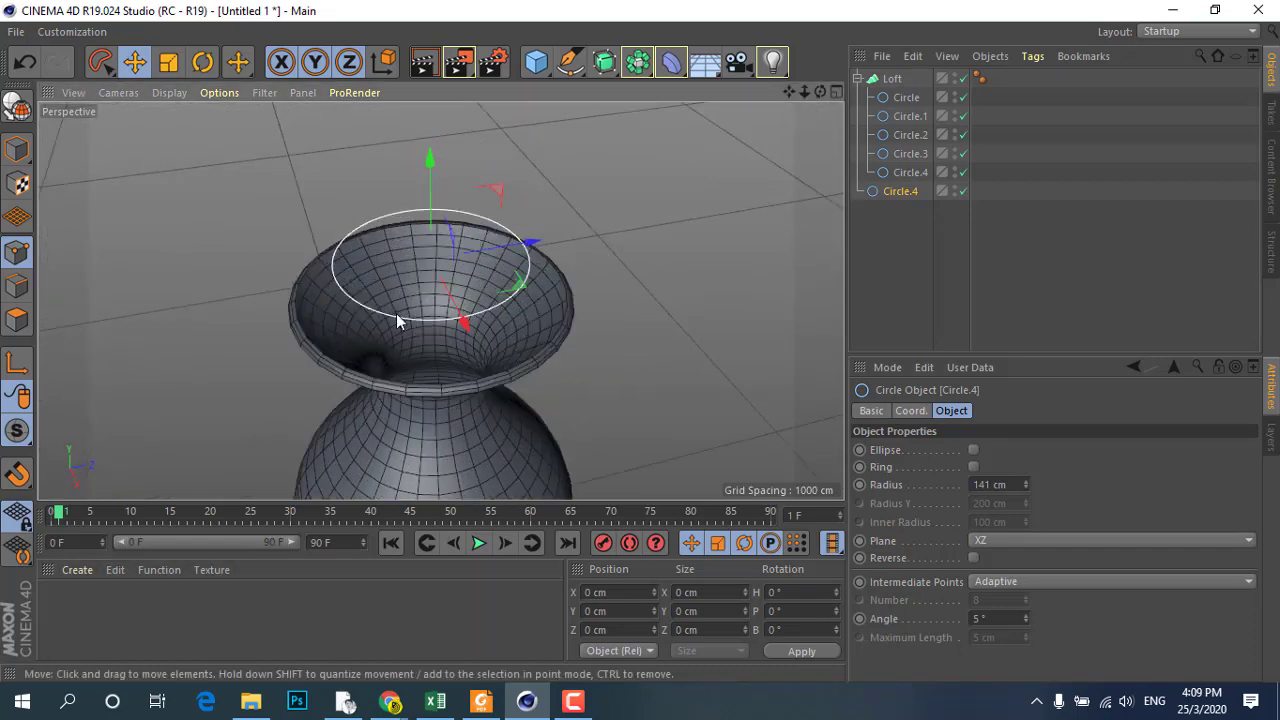
pyautogui.scroll(1, 408, 360)
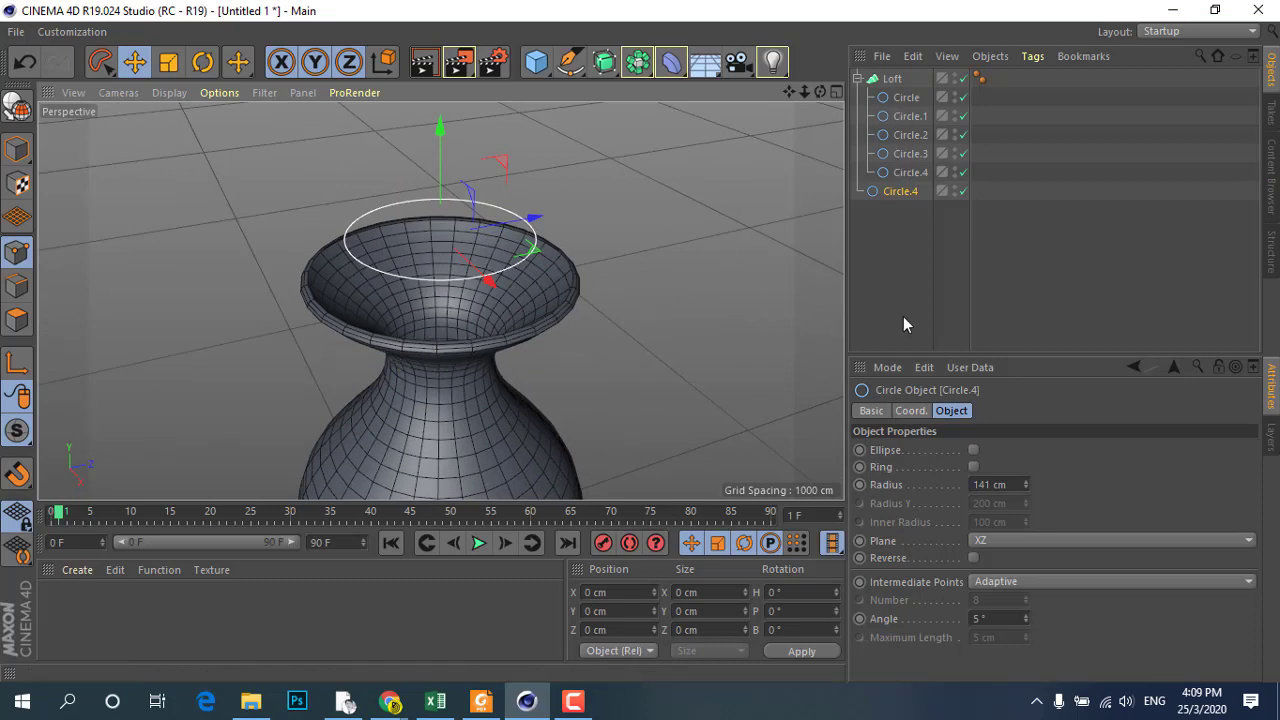
pyautogui.moveTo(1022, 484)
pyautogui.mouseDown()
pyautogui.moveTo(1150, 484)
pyautogui.moveTo(1139, 484)
pyautogui.mouseUp()
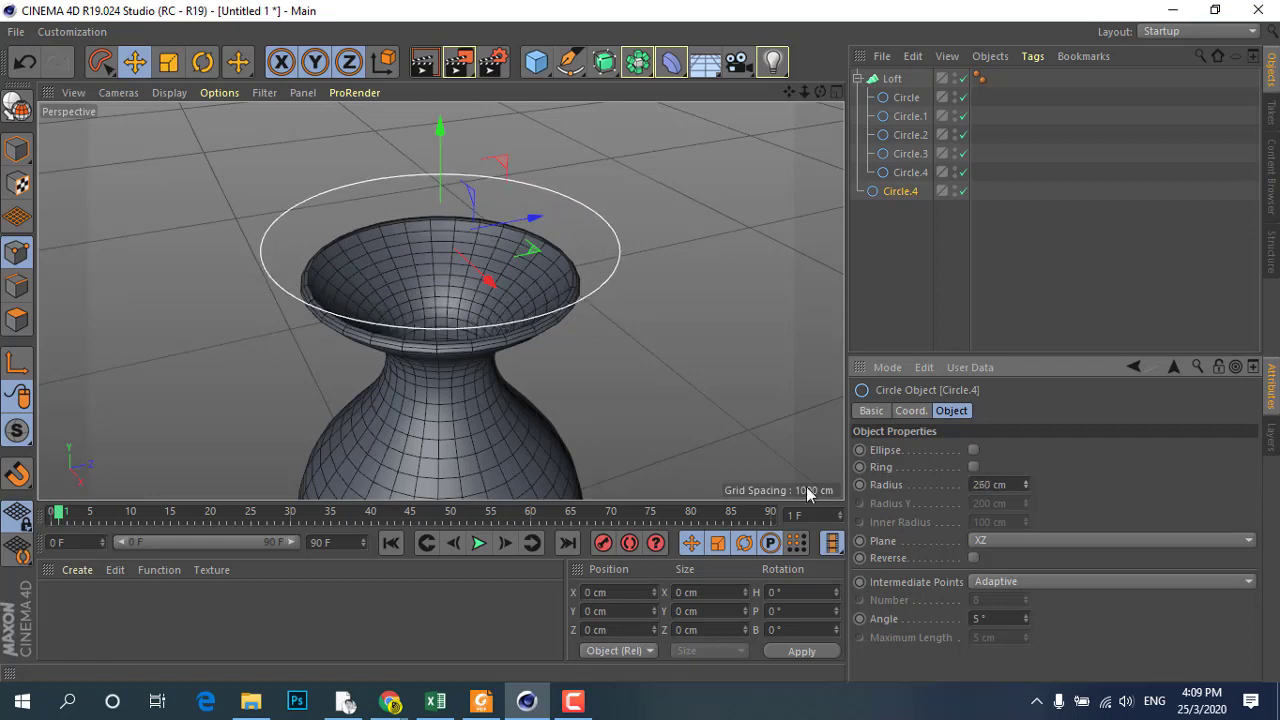
# - Insert the 260 cm circle into the Loft as its second profile and lower it
pyautogui.keyDown('alt'); pyautogui.moveTo(481, 379); pyautogui.dragTo(510, 258); pyautogui.keyUp('alt')
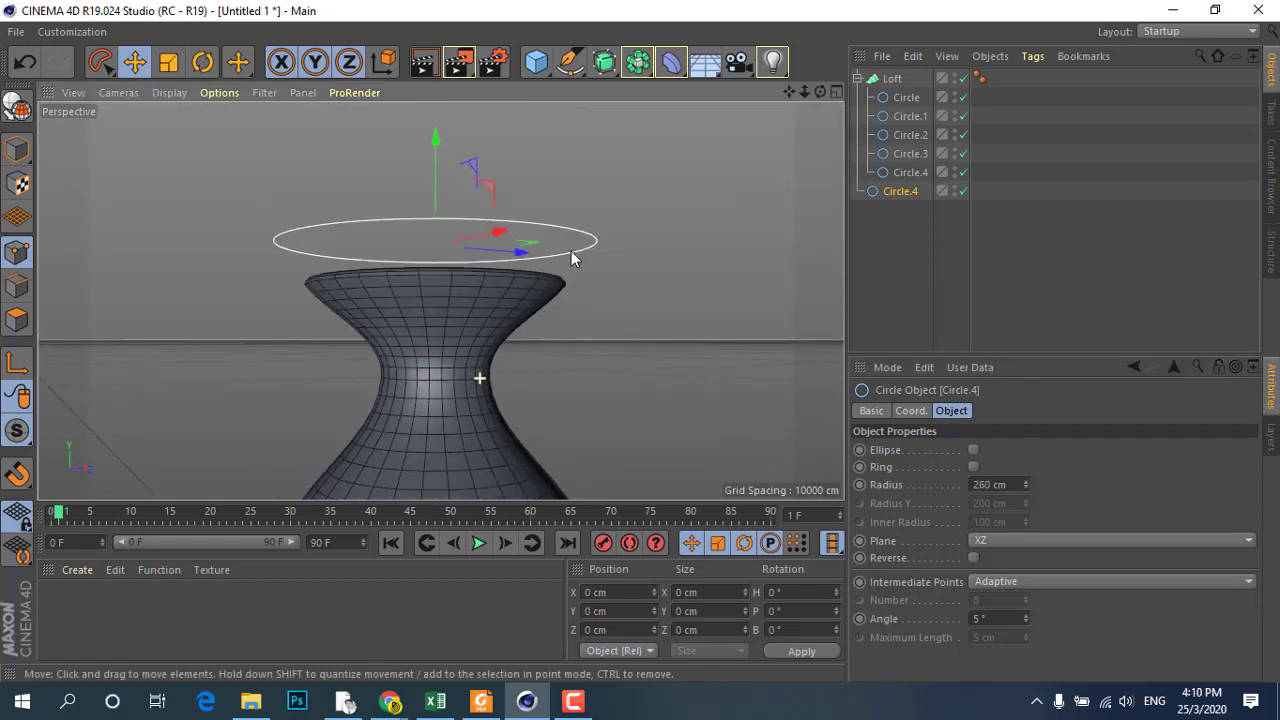
pyautogui.moveTo(899, 195); pyautogui.dragTo(903, 118)
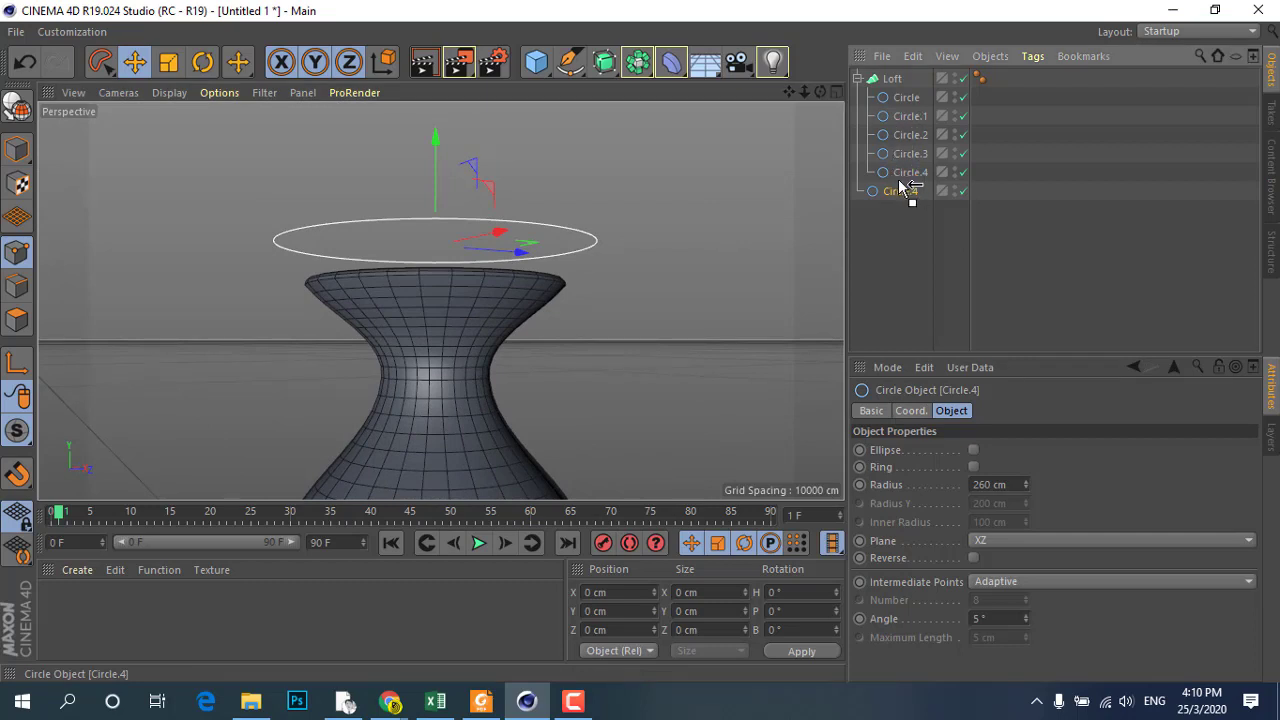
pyautogui.moveTo(897, 182); pyautogui.dragTo(900, 188)
pyautogui.scroll(-3, 418, 299)
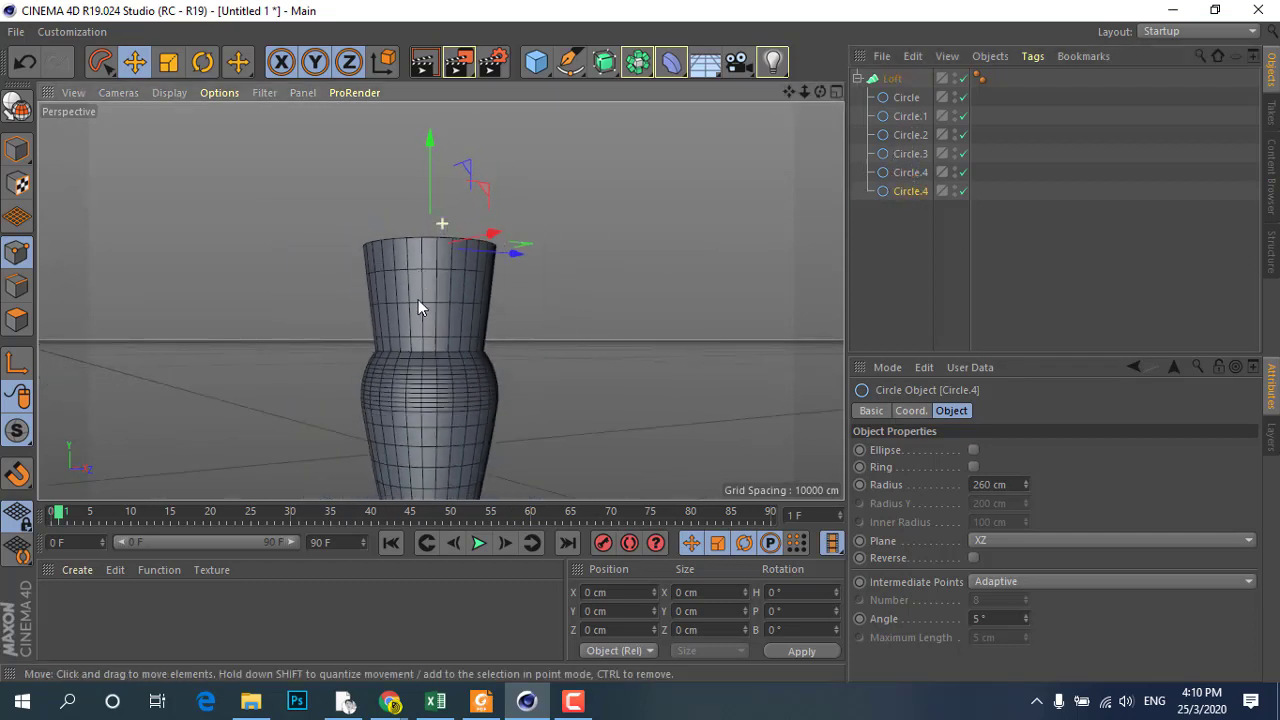
pyautogui.scroll(-2, 420, 302)
pyautogui.scroll(2, 420, 302)
pyautogui.moveTo(899, 192); pyautogui.dragTo(893, 95)
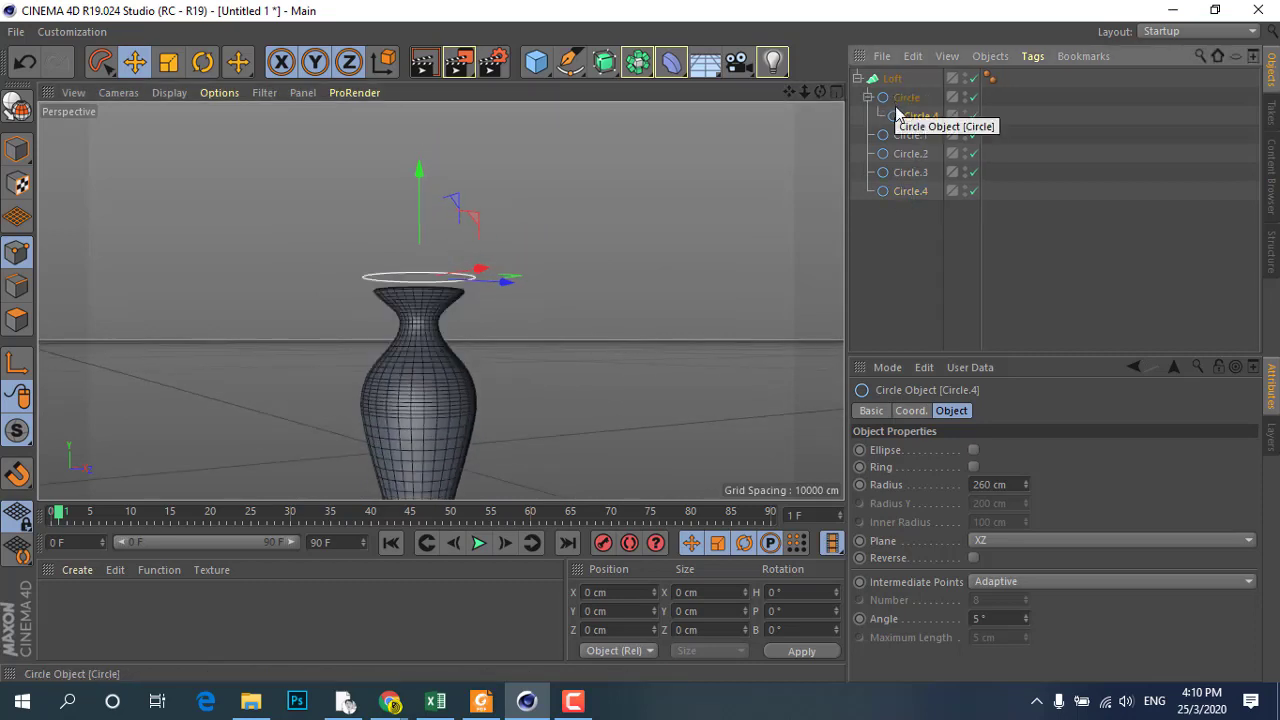
pyautogui.moveTo(891, 212); pyautogui.dragTo(889, 224)
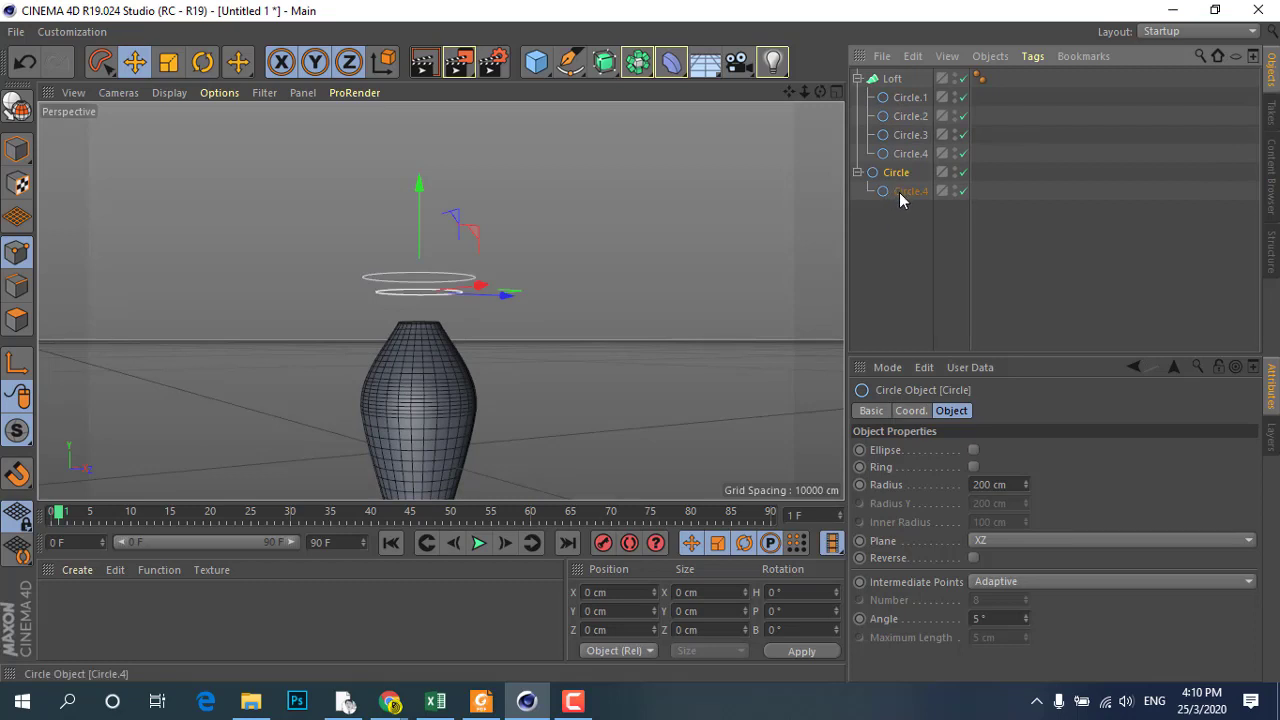
pyautogui.hotkey('ctrl', 'z')
pyautogui.hotkey('ctrl', 'z')
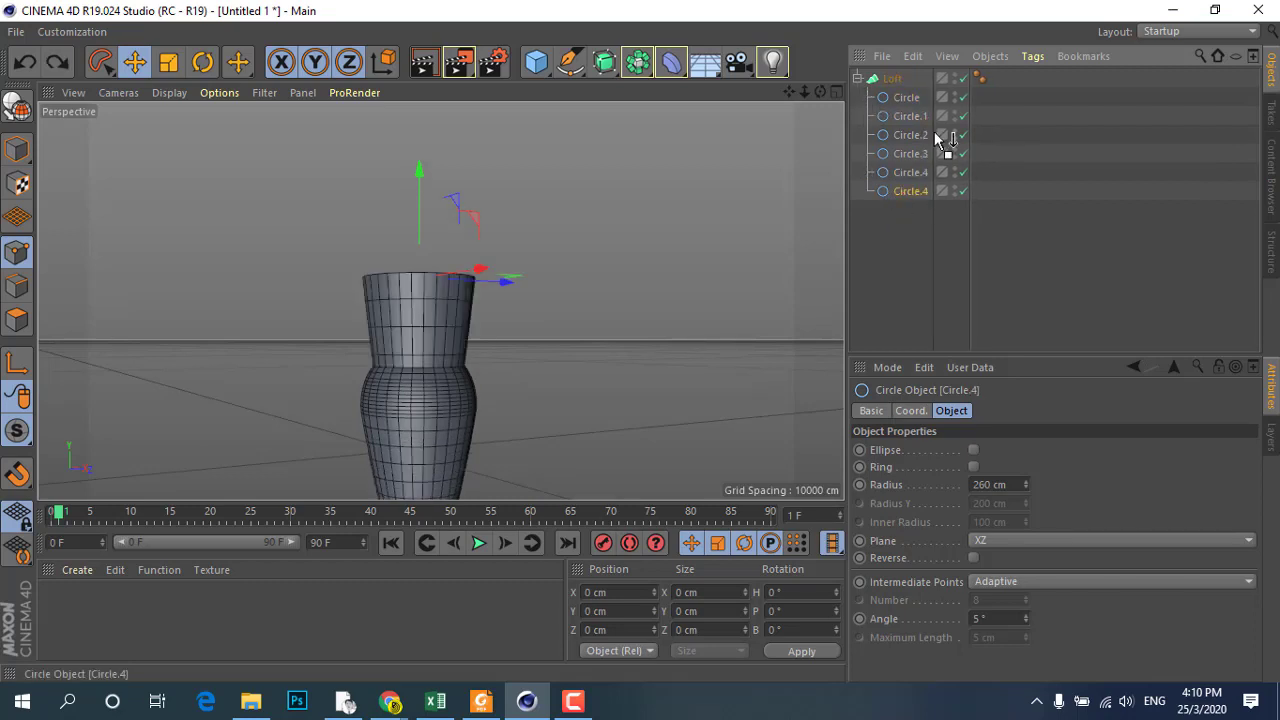
pyautogui.moveTo(915, 110); pyautogui.dragTo(915, 110)
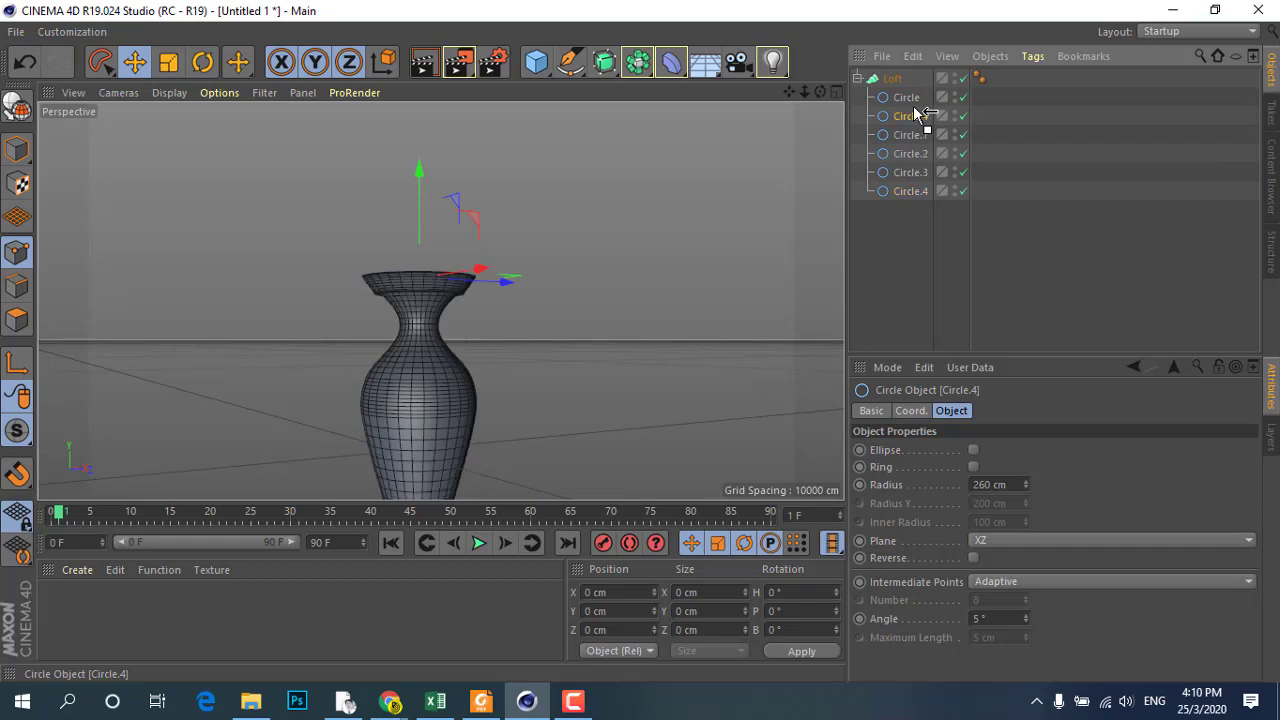
pyautogui.moveTo(419, 207); pyautogui.dragTo(424, 393)
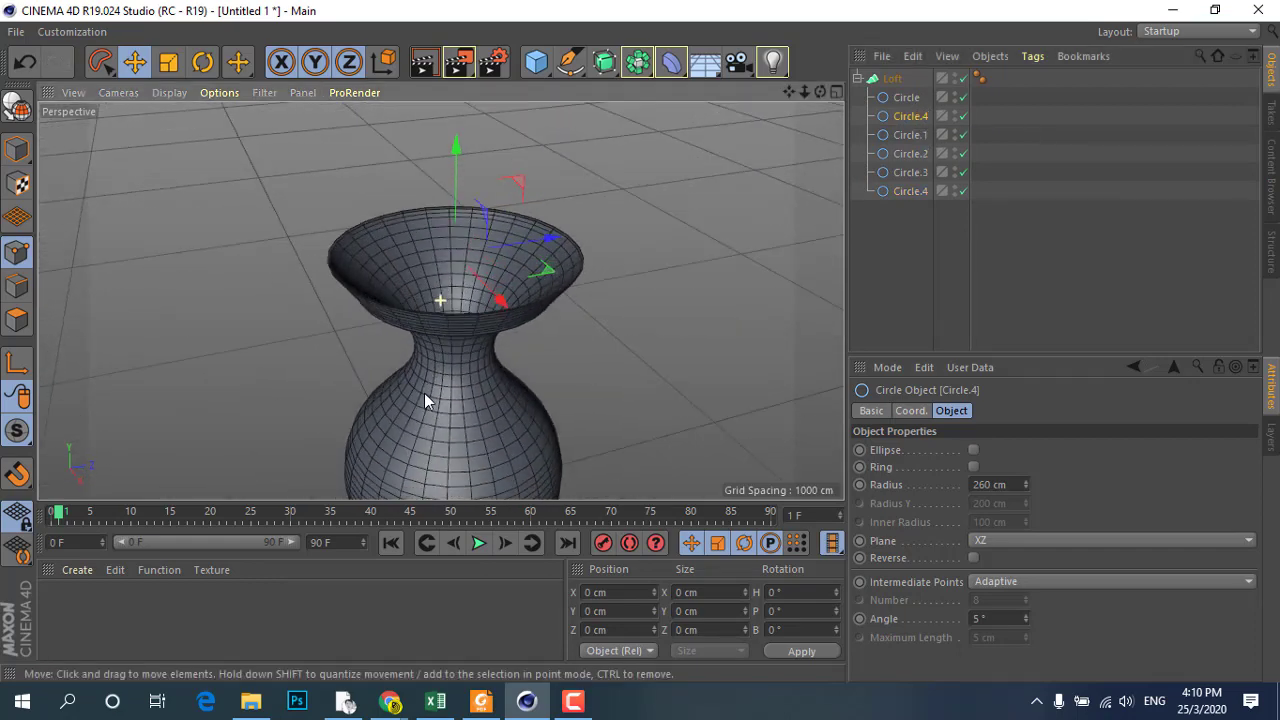
# - Move the Circle.4 rim profile up into a flared lip and set its radius to 227 cm
pyautogui.moveTo(453, 140)
pyautogui.mouseDown()
pyautogui.moveTo(468, 245)
pyautogui.moveTo(406, 276)
pyautogui.moveTo(466, 269)
pyautogui.mouseUp()
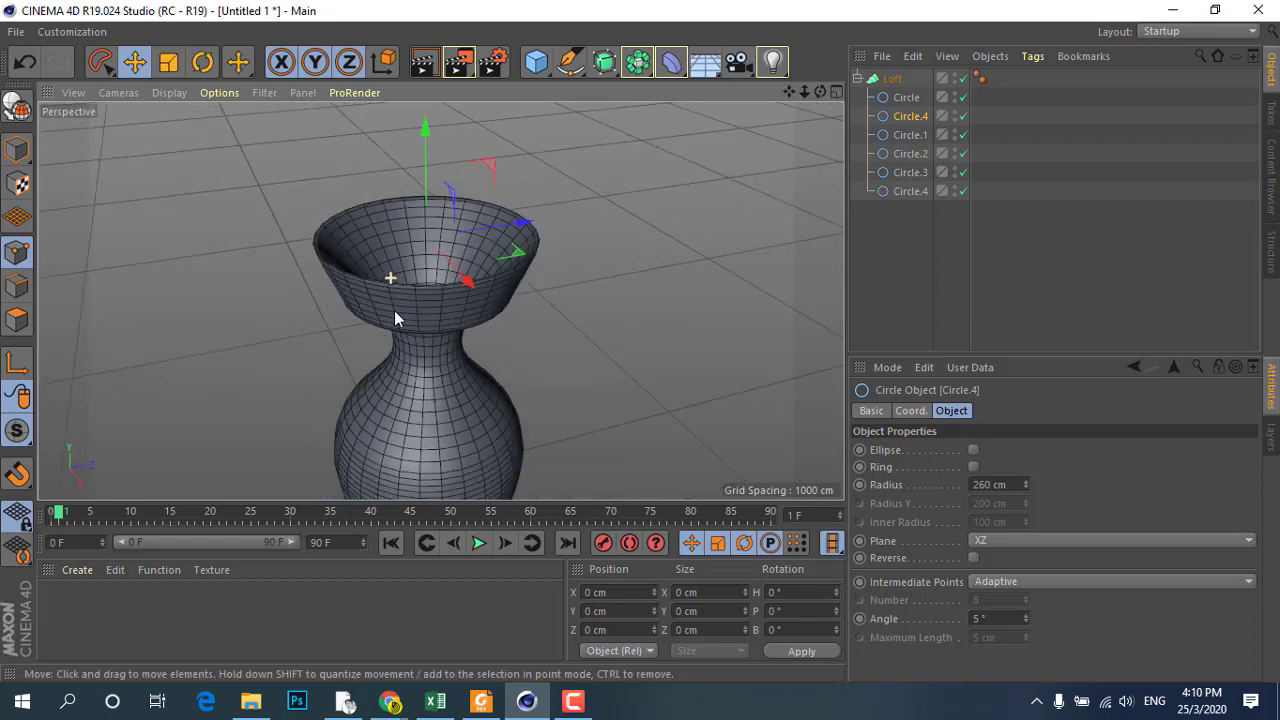
pyautogui.moveTo(432, 142); pyautogui.dragTo(435, 204)
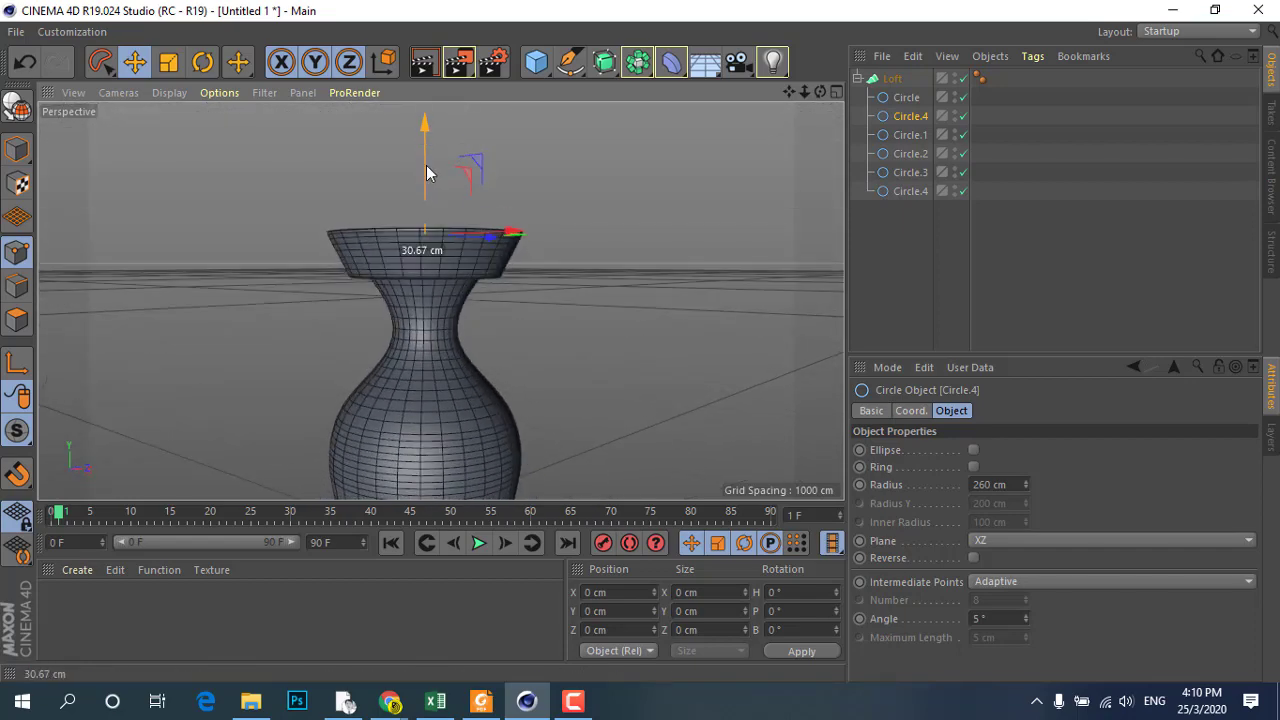
pyautogui.keyDown('alt'); pyautogui.moveTo(364, 332); pyautogui.dragTo(216, 420); pyautogui.keyUp('alt')
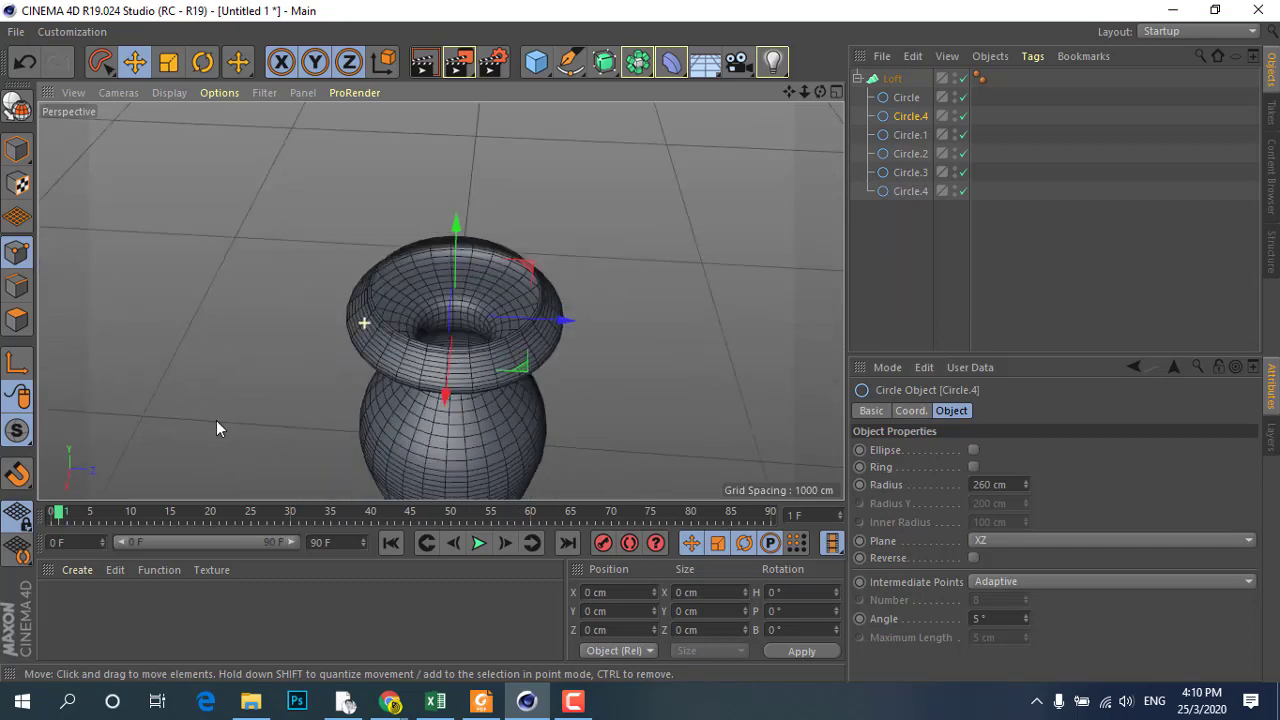
pyautogui.moveTo(452, 246); pyautogui.dragTo(461, 278)
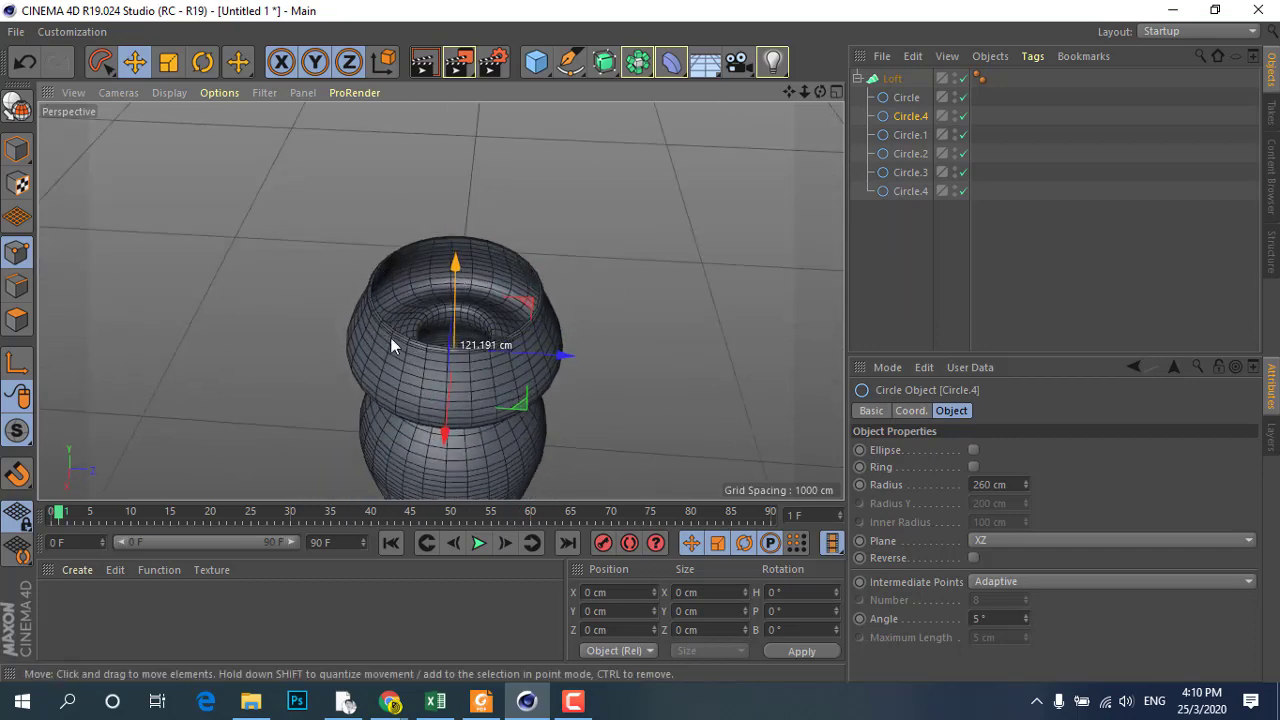
pyautogui.keyDown('alt'); pyautogui.moveTo(390, 337); pyautogui.dragTo(456, 202); pyautogui.keyUp('alt')
pyautogui.moveTo(420, 288); pyautogui.dragTo(437, 233)
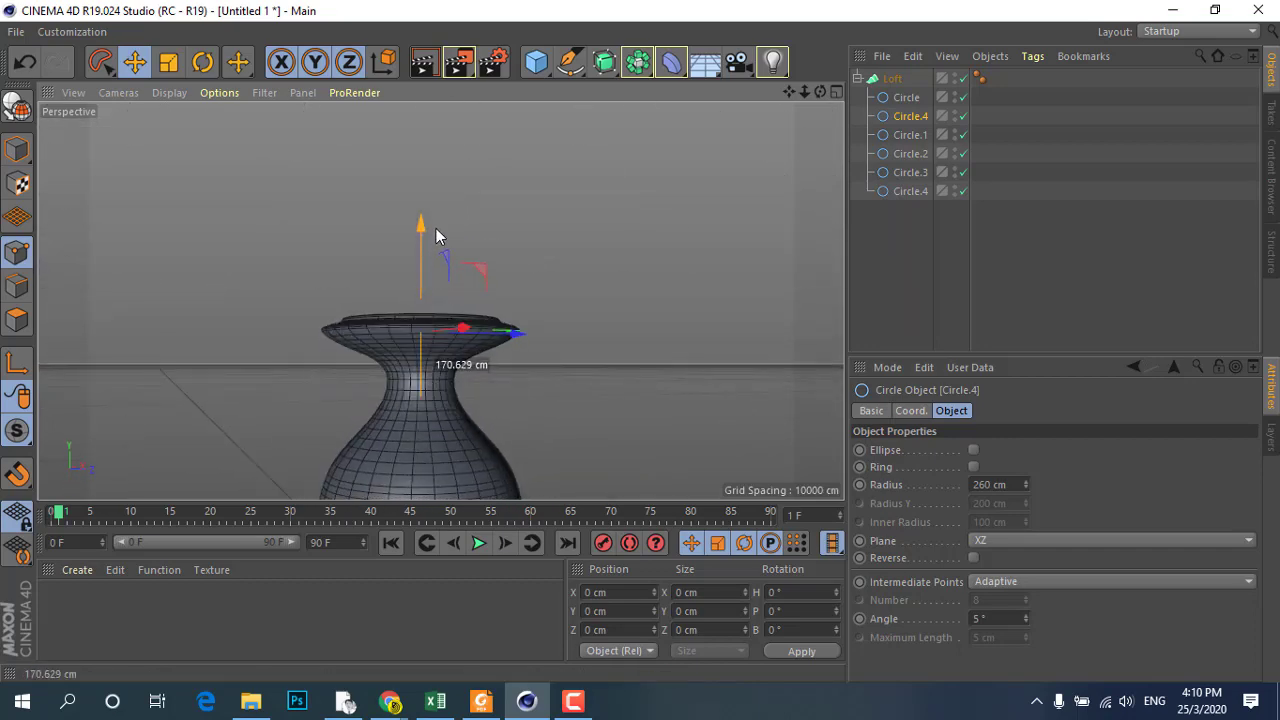
pyautogui.keyDown('alt'); pyautogui.moveTo(346, 337); pyautogui.dragTo(167, 423); pyautogui.keyUp('alt')
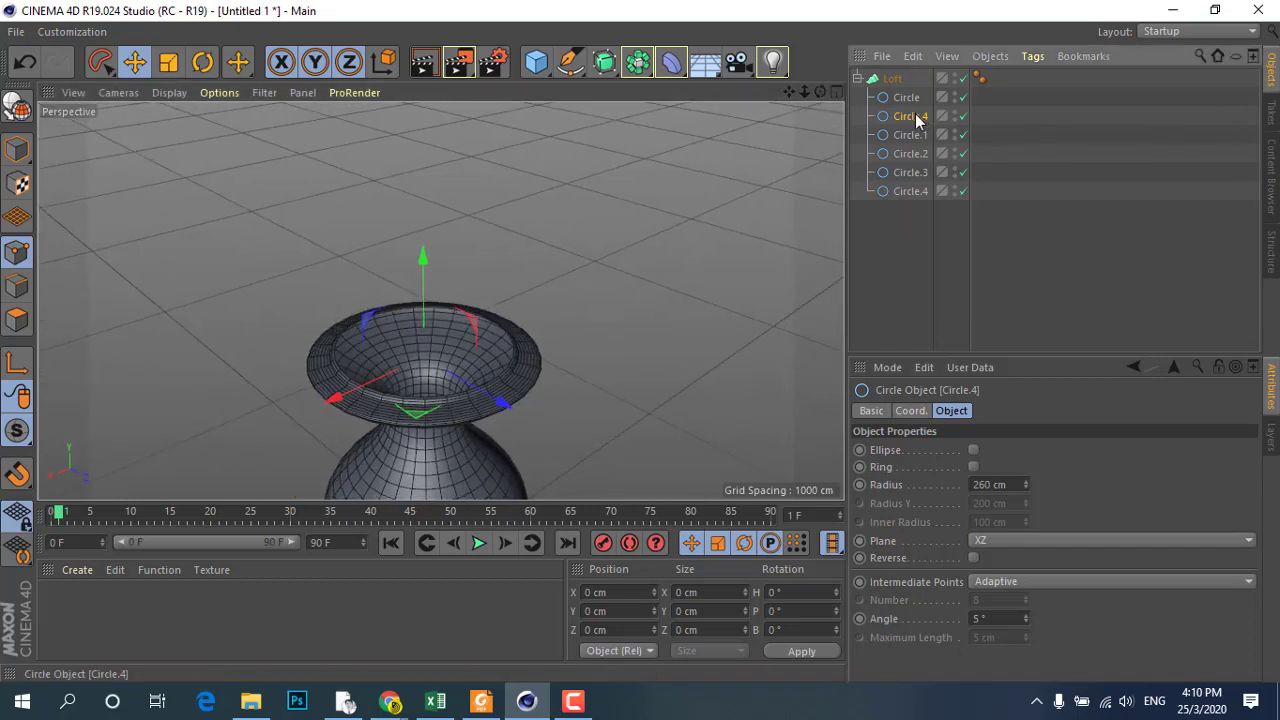
pyautogui.moveTo(1027, 486); pyautogui.dragTo(1027, 519)
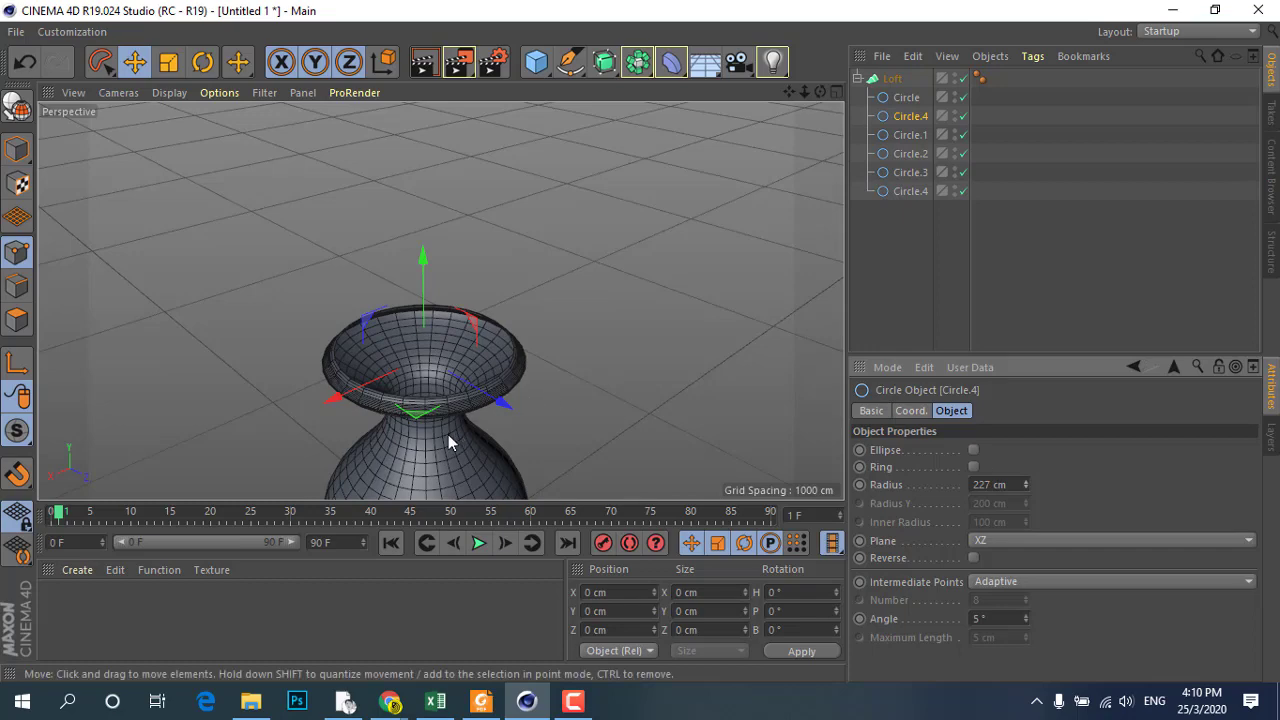
pyautogui.keyDown('alt'); pyautogui.moveTo(445, 434); pyautogui.dragTo(414, 307); pyautogui.keyUp('alt')
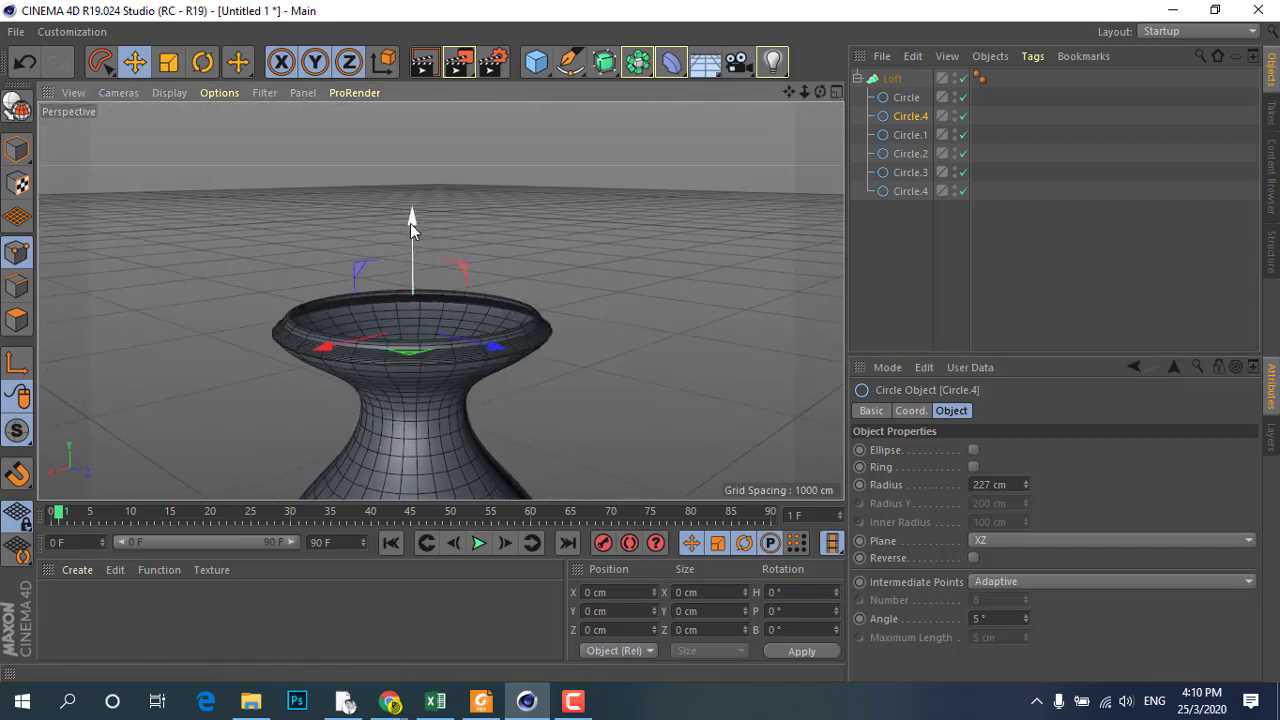
# - Lift the top Circle and Circle.4 rim profiles higher, then select the Loft
pyautogui.moveTo(410, 223); pyautogui.dragTo(421, 240)
pyautogui.keyDown('alt'); pyautogui.moveTo(516, 219); pyautogui.dragTo(445, 244); pyautogui.keyUp('alt')
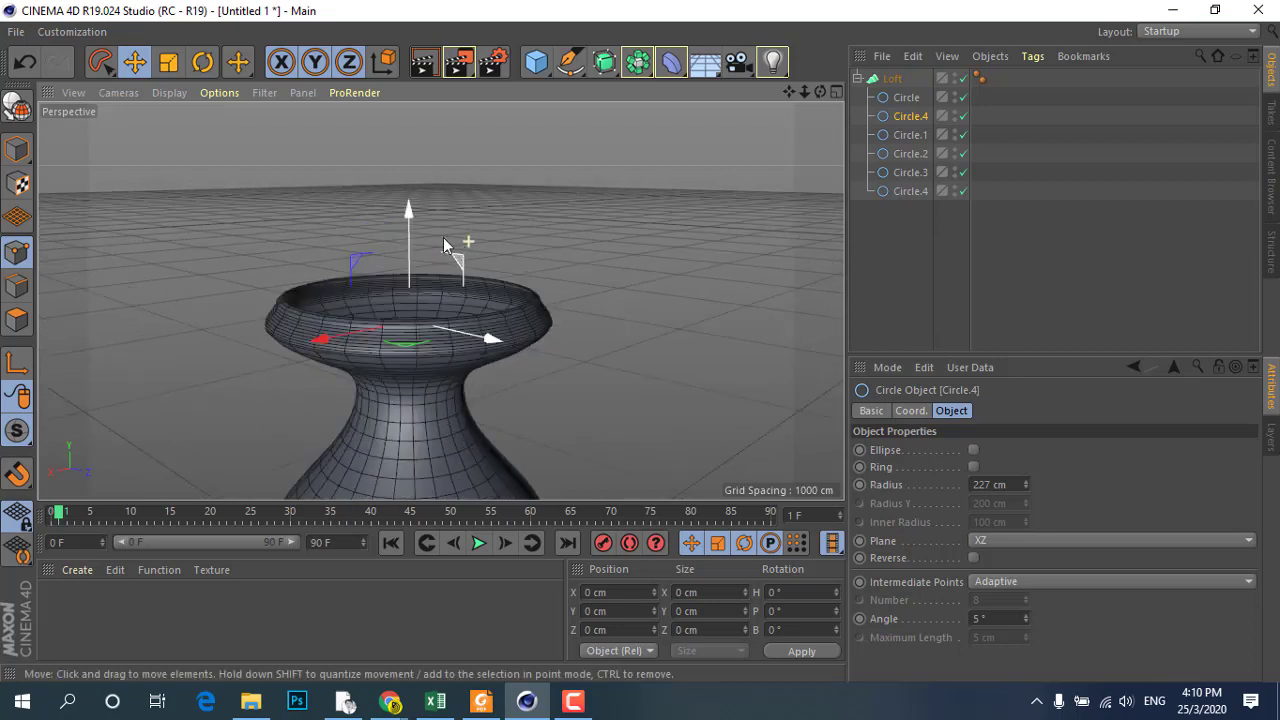
pyautogui.click(906, 97)
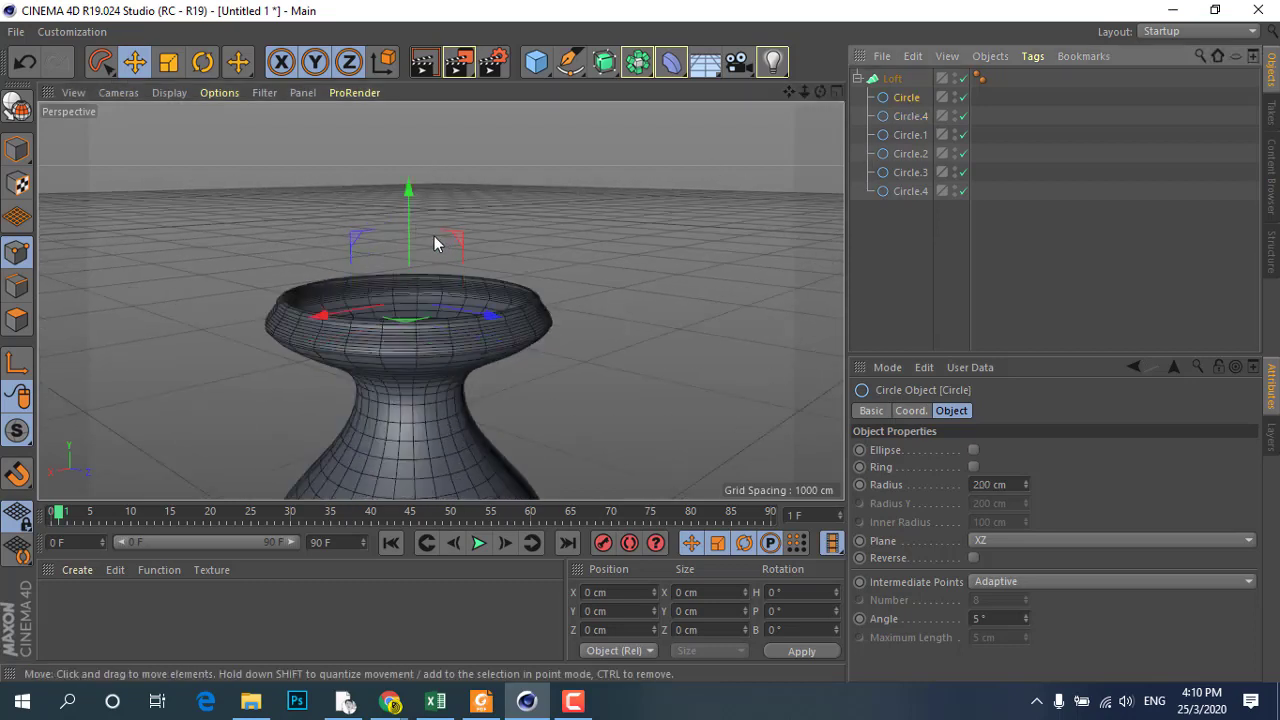
pyautogui.moveTo(407, 195)
pyautogui.mouseDown()
pyautogui.moveTo(409, 213)
pyautogui.moveTo(420, 146)
pyautogui.moveTo(434, 205)
pyautogui.mouseUp()
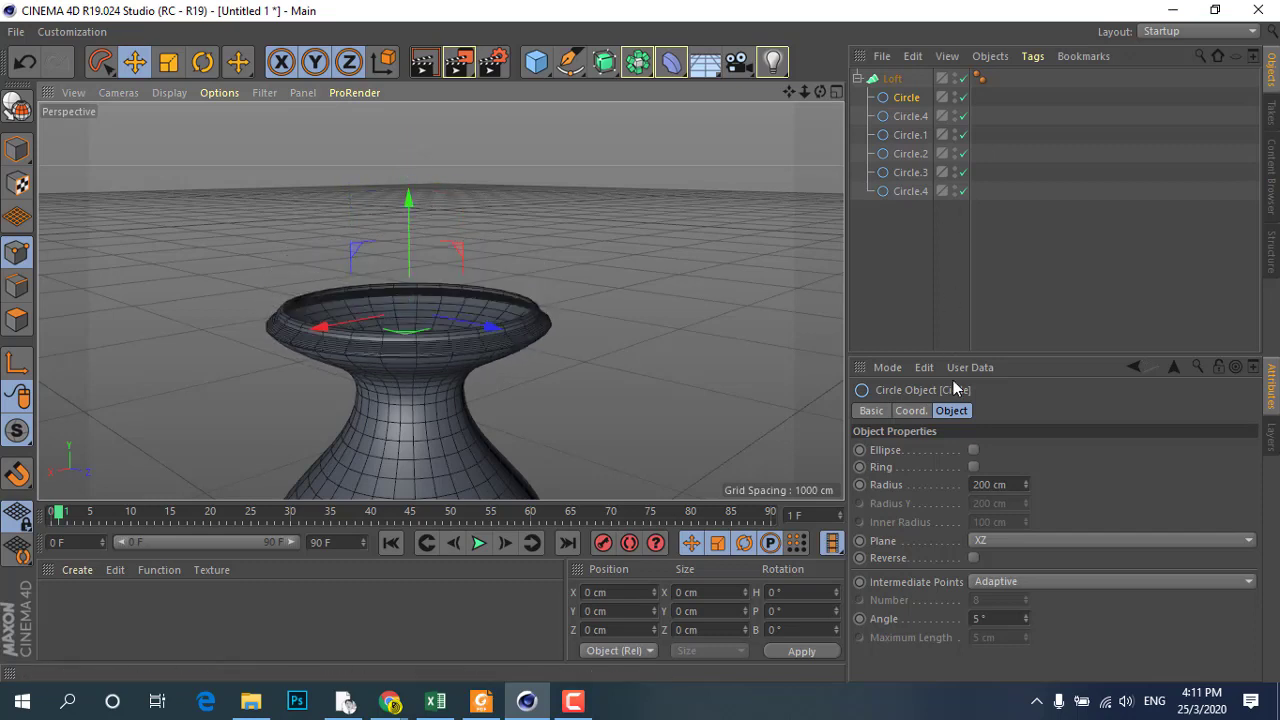
pyautogui.click(902, 118)
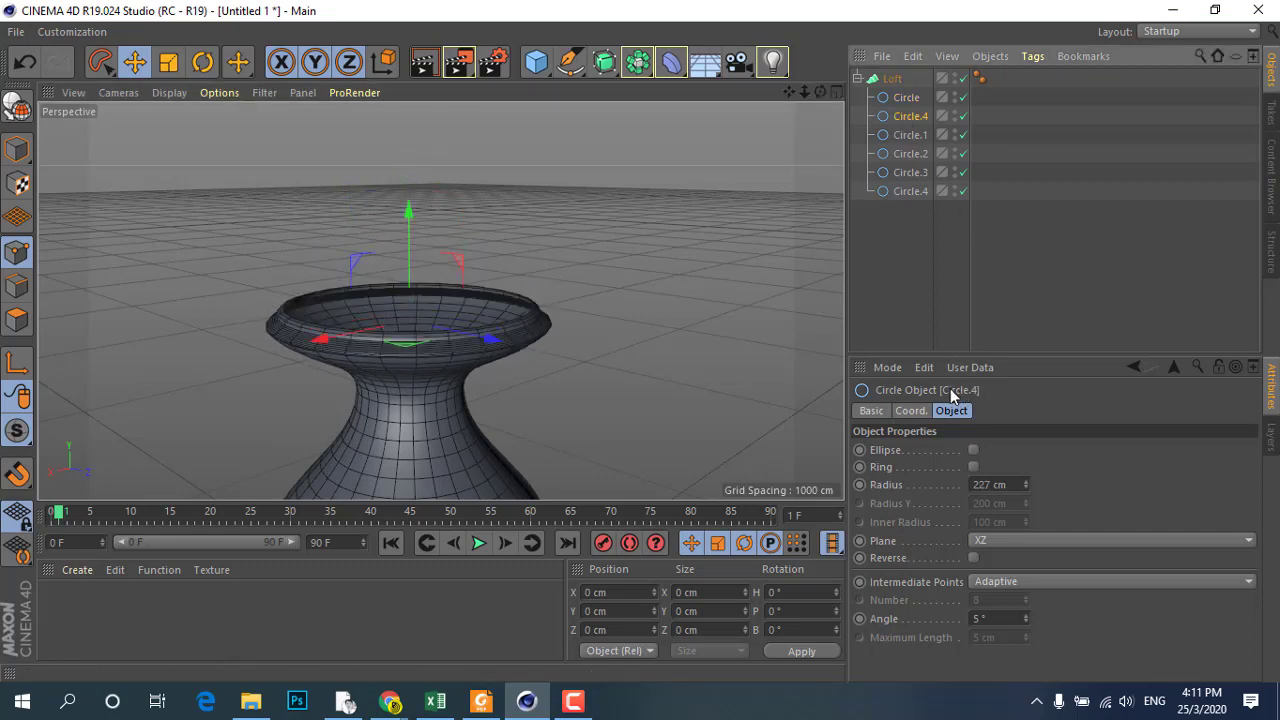
pyautogui.click(909, 78)
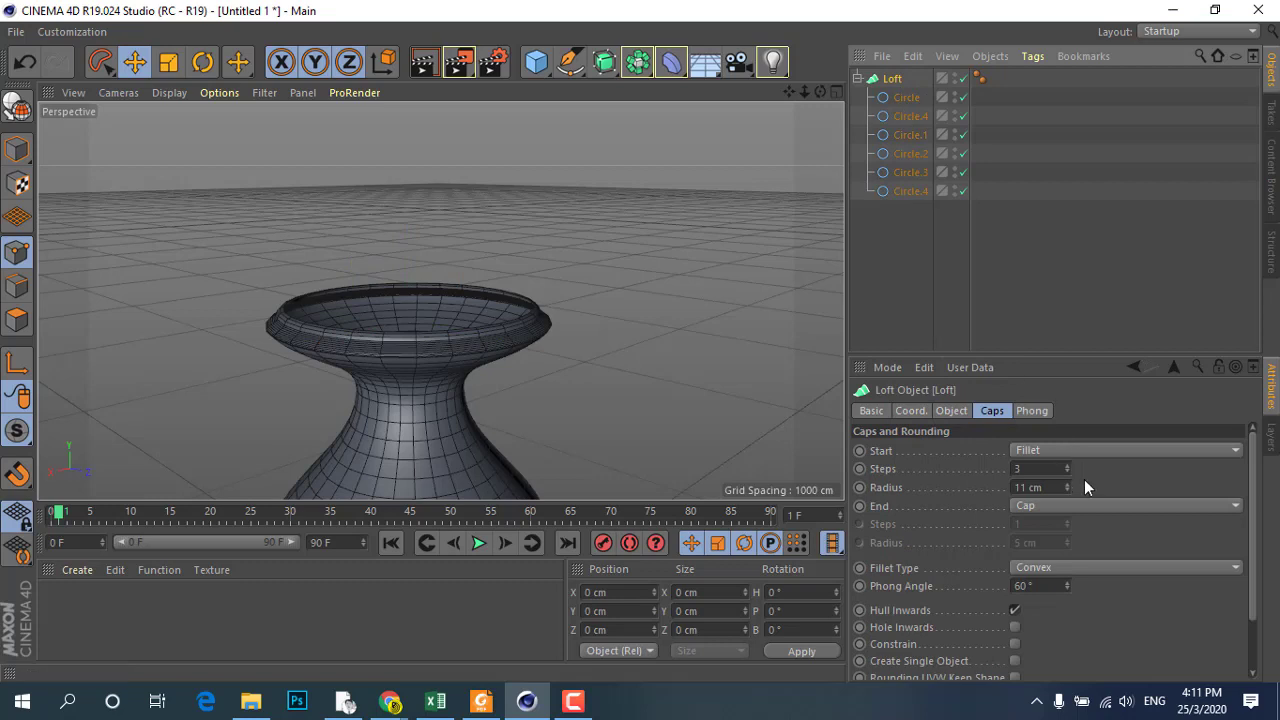
# - Set the Loft's start fillet to 6 steps with a 19 cm radius
pyautogui.moveTo(1066, 486); pyautogui.dragTo(1066, 458)
pyautogui.scroll(-2, 599, 289)
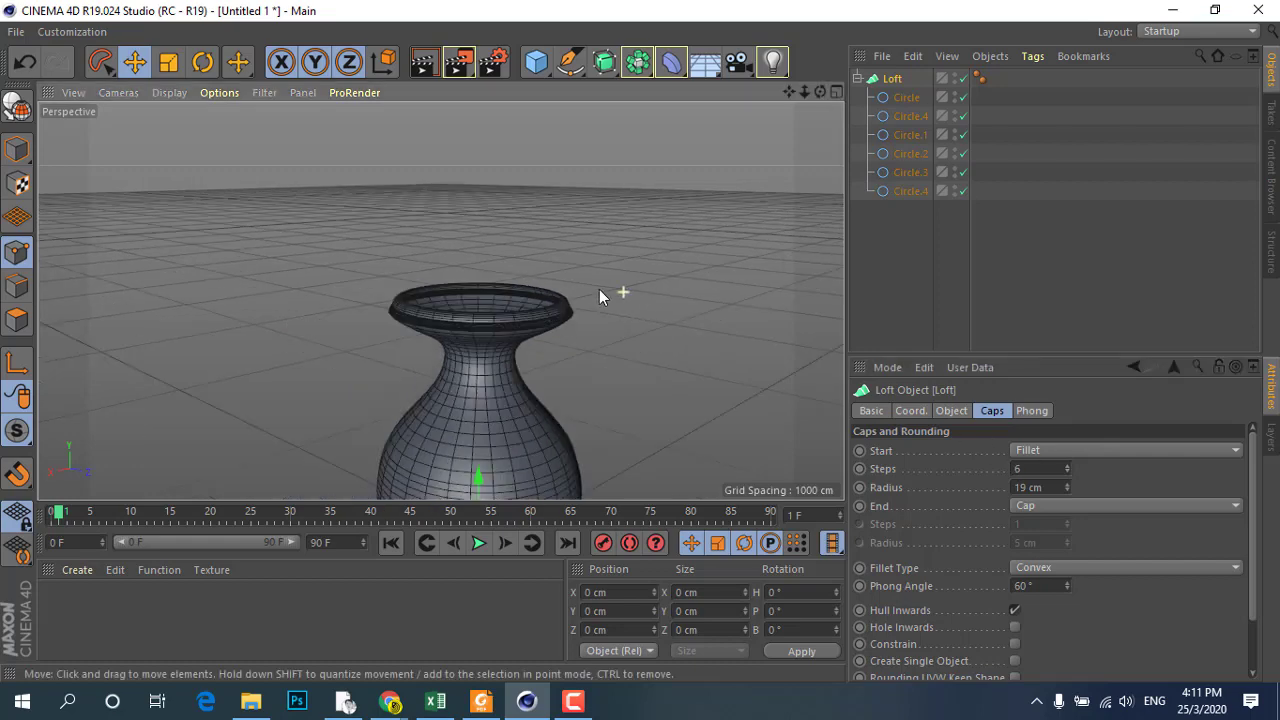
pyautogui.scroll(-2, 604, 290)
pyautogui.scroll(-2, 480, 230)
pyautogui.scroll(-1, 476, 233)
pyautogui.scroll(1, 500, 443)
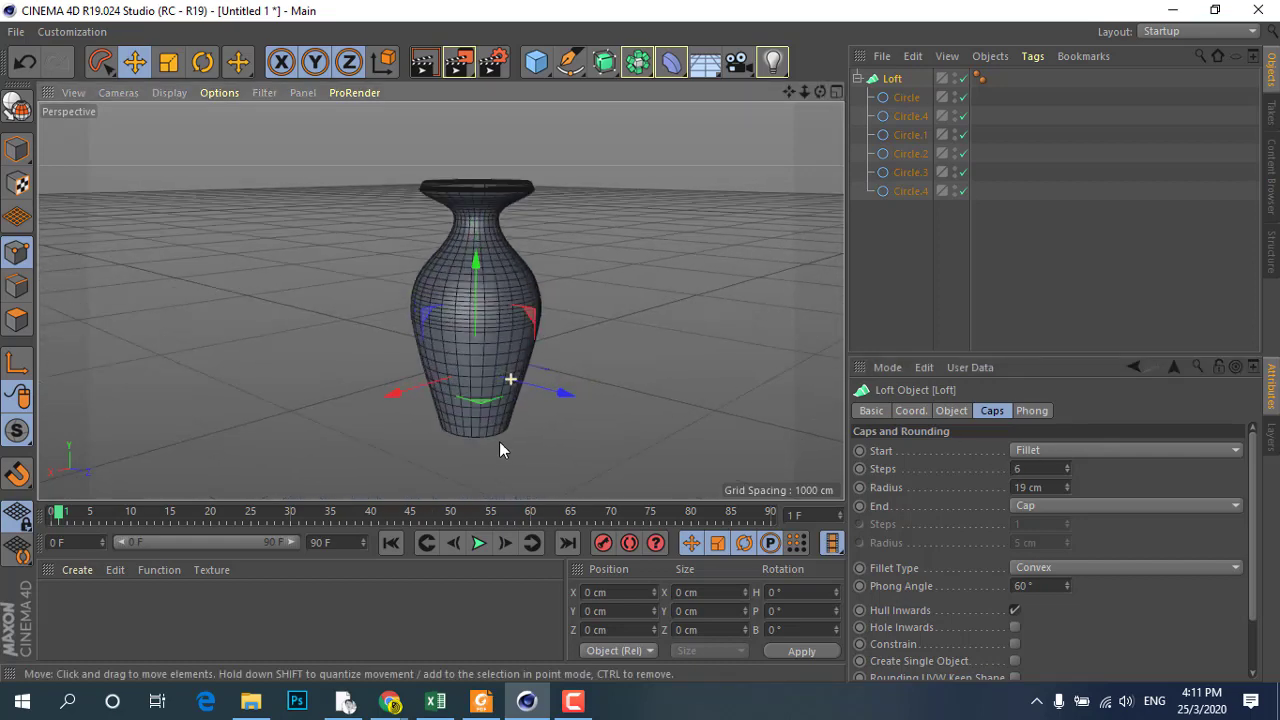
pyautogui.scroll(3, 486, 448)
pyautogui.scroll(2, 415, 400)
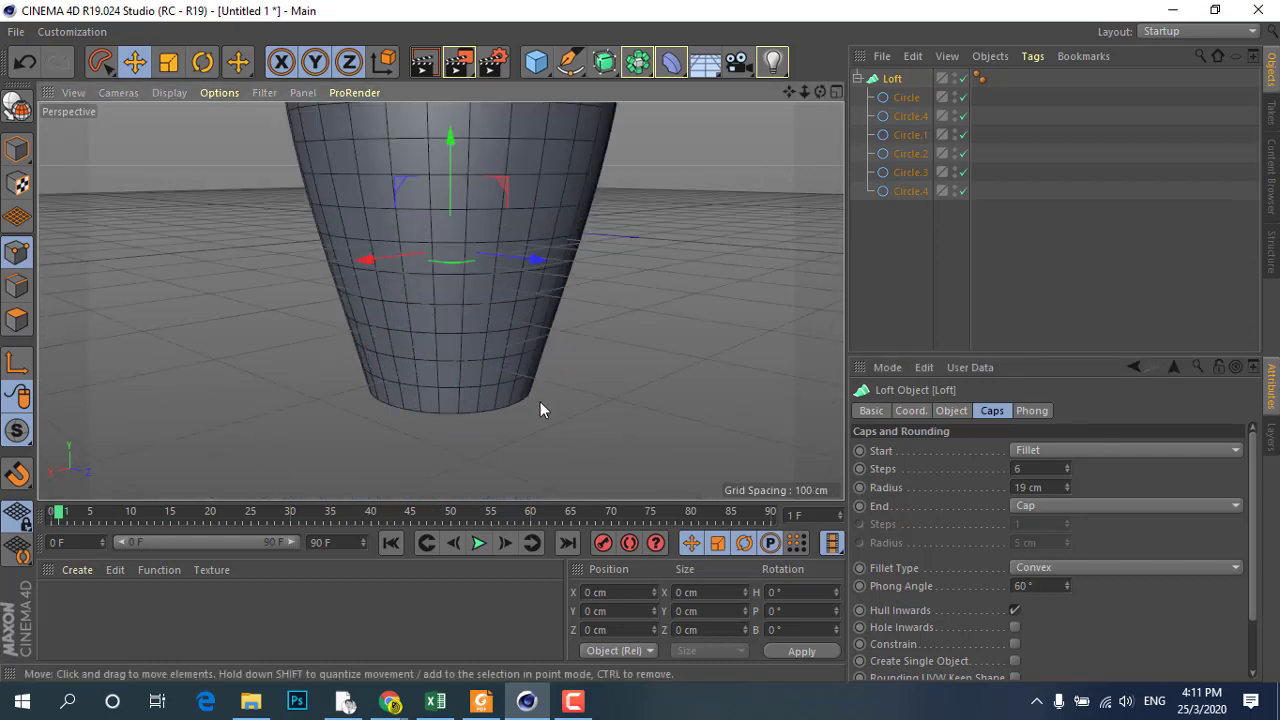
# - Duplicate the bottom Circle.4, move it below the base and widen it to 169 cm
pyautogui.click(907, 191)
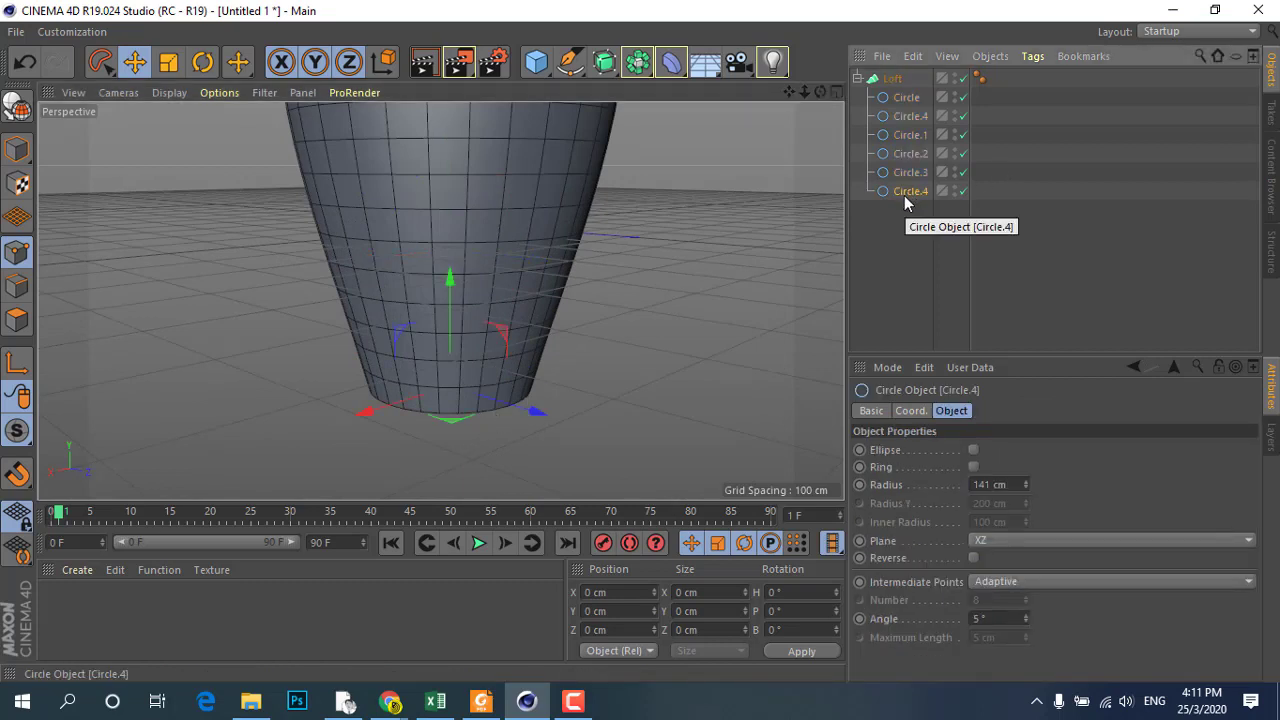
pyautogui.keyDown('ctrl'); pyautogui.moveTo(904, 191); pyautogui.dragTo(866, 220); pyautogui.keyUp('ctrl')
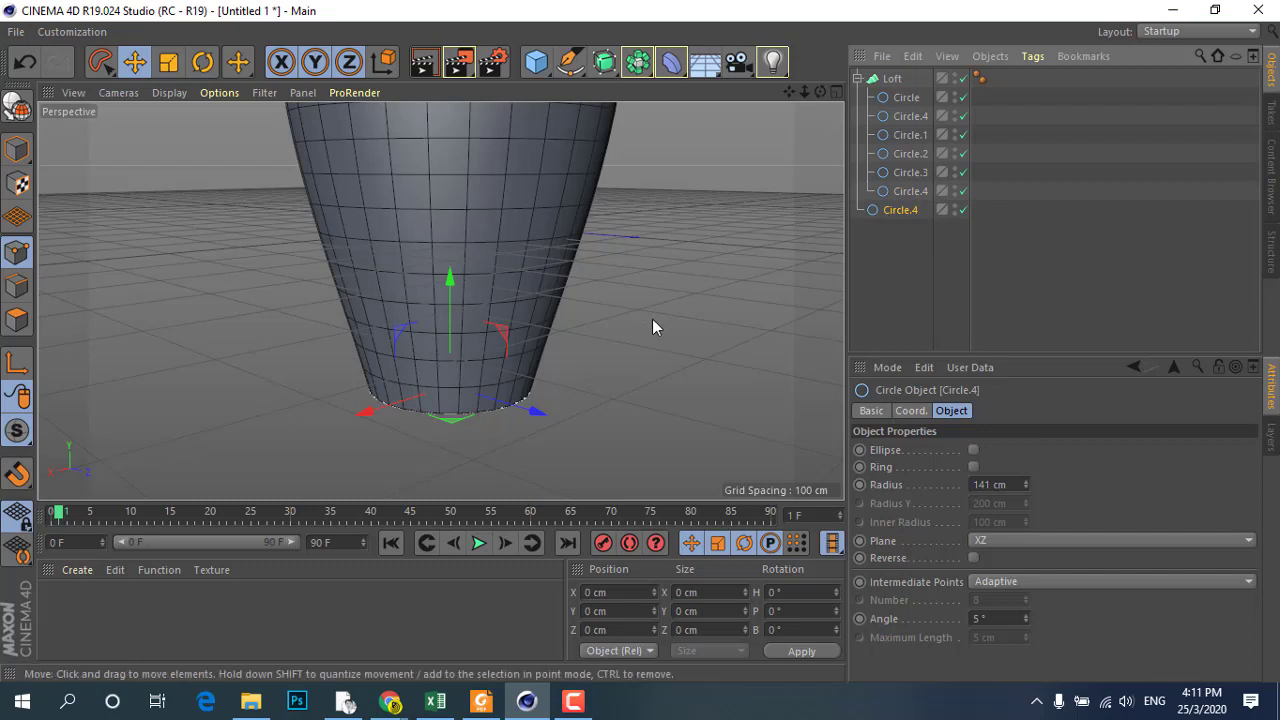
pyautogui.moveTo(449, 283)
pyautogui.mouseDown()
pyautogui.moveTo(445, 365)
pyautogui.moveTo(451, 283)
pyautogui.moveTo(450, 310)
pyautogui.mouseUp()
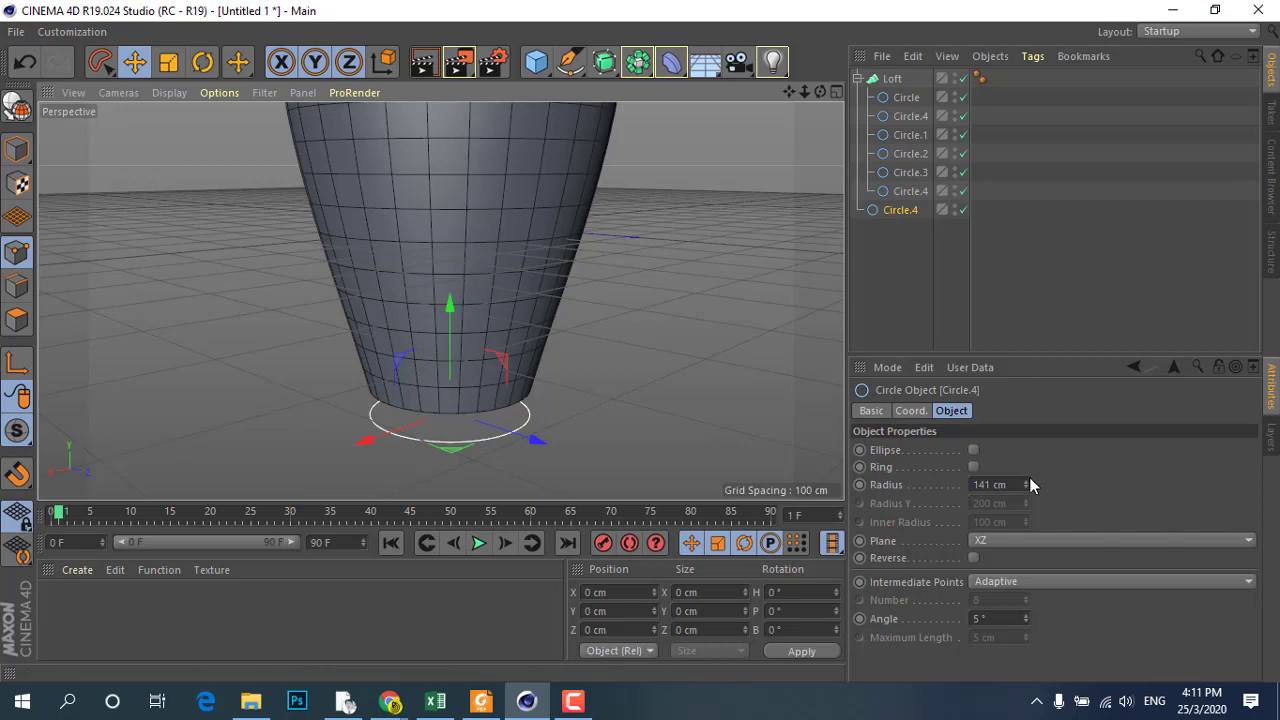
pyautogui.moveTo(1025, 483)
pyautogui.mouseDown()
pyautogui.moveTo(1025, 460)
pyautogui.moveTo(1025, 478)
pyautogui.mouseUp()
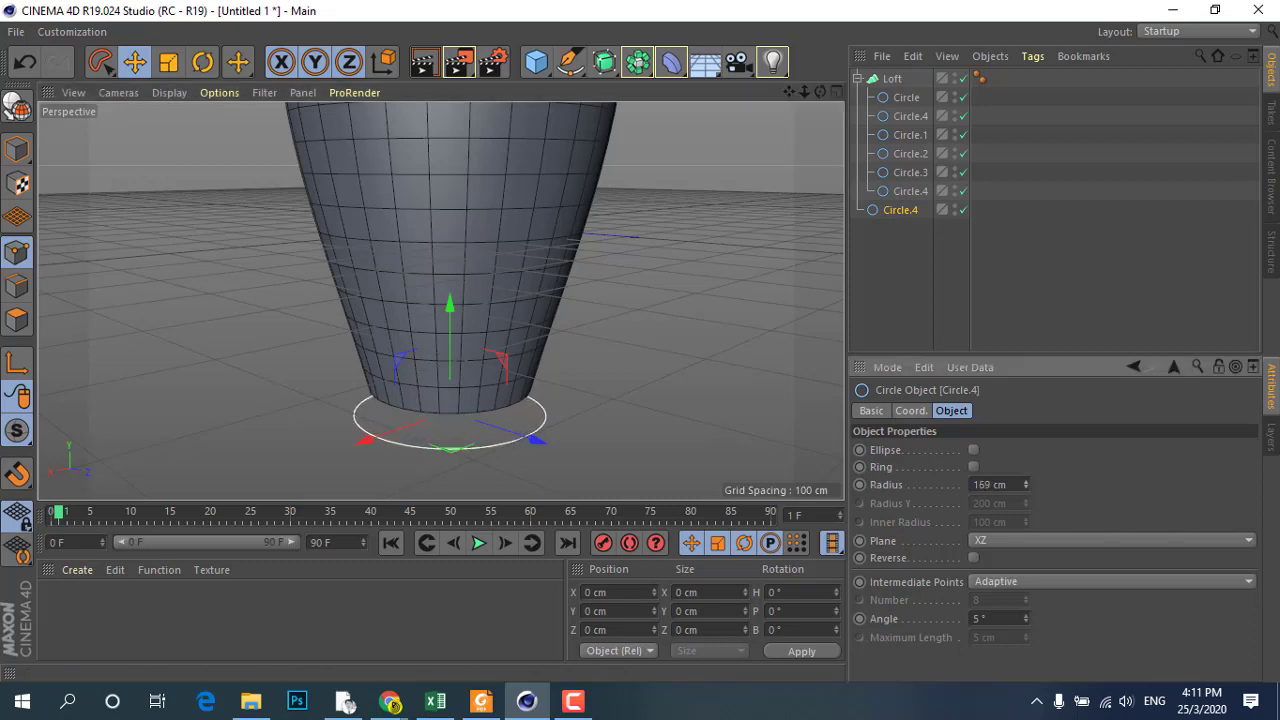
# - Add the 169 cm circle as the Loft's last profile to form the flared foot
pyautogui.click(903, 209)
pyautogui.moveTo(910, 202); pyautogui.dragTo(908, 203)
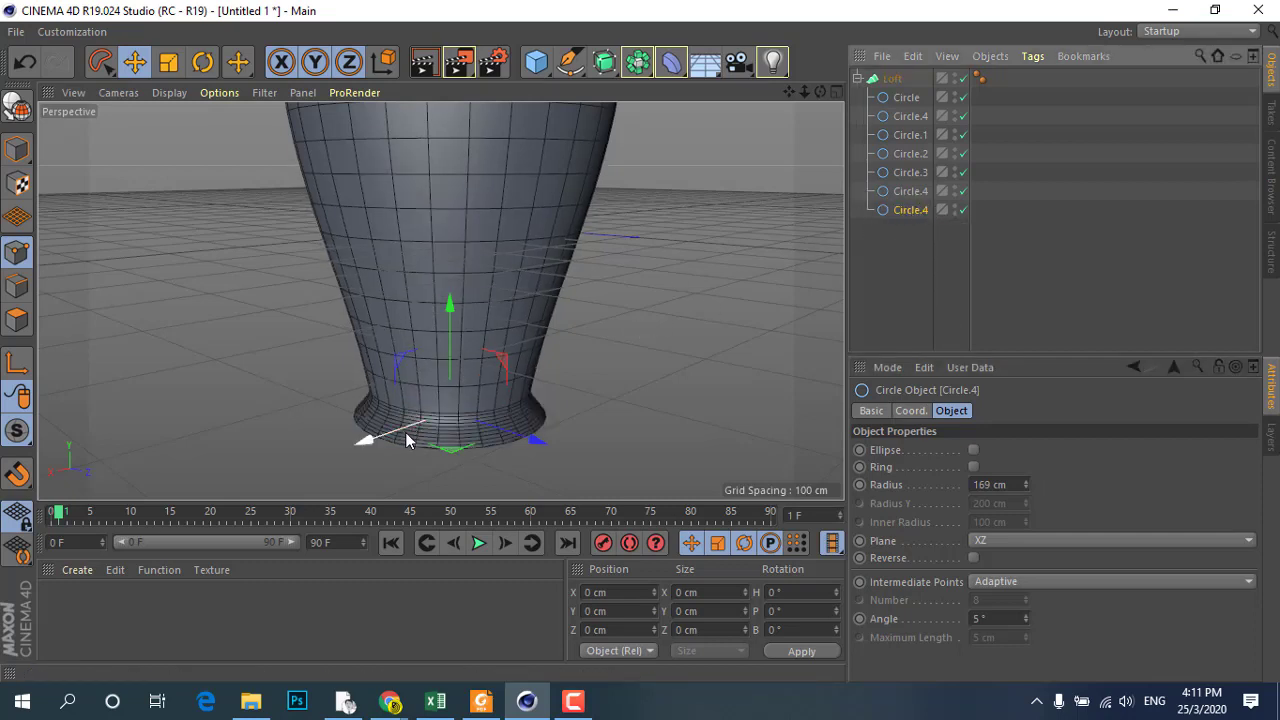
pyautogui.moveTo(414, 446)
pyautogui.keyDown('alt'); pyautogui.mouseDown()
pyautogui.moveTo(386, 380)
pyautogui.moveTo(486, 343)
pyautogui.moveTo(532, 377)
pyautogui.mouseUp(); pyautogui.keyUp('alt')
pyautogui.moveTo(437, 455)
pyautogui.keyDown('alt'); pyautogui.mouseDown()
pyautogui.moveTo(500, 294)
pyautogui.moveTo(450, 344)
pyautogui.moveTo(453, 321)
pyautogui.moveTo(442, 326)
pyautogui.mouseUp(); pyautogui.keyUp('alt')
pyautogui.scroll(-5, 442, 326)
pyautogui.moveTo(314, 409)
pyautogui.keyDown('alt'); pyautogui.mouseDown()
pyautogui.moveTo(346, 387)
pyautogui.moveTo(382, 322)
pyautogui.moveTo(356, 339)
pyautogui.moveTo(370, 314)
pyautogui.mouseUp(); pyautogui.keyUp('alt')
pyautogui.scroll(2, 356, 339)
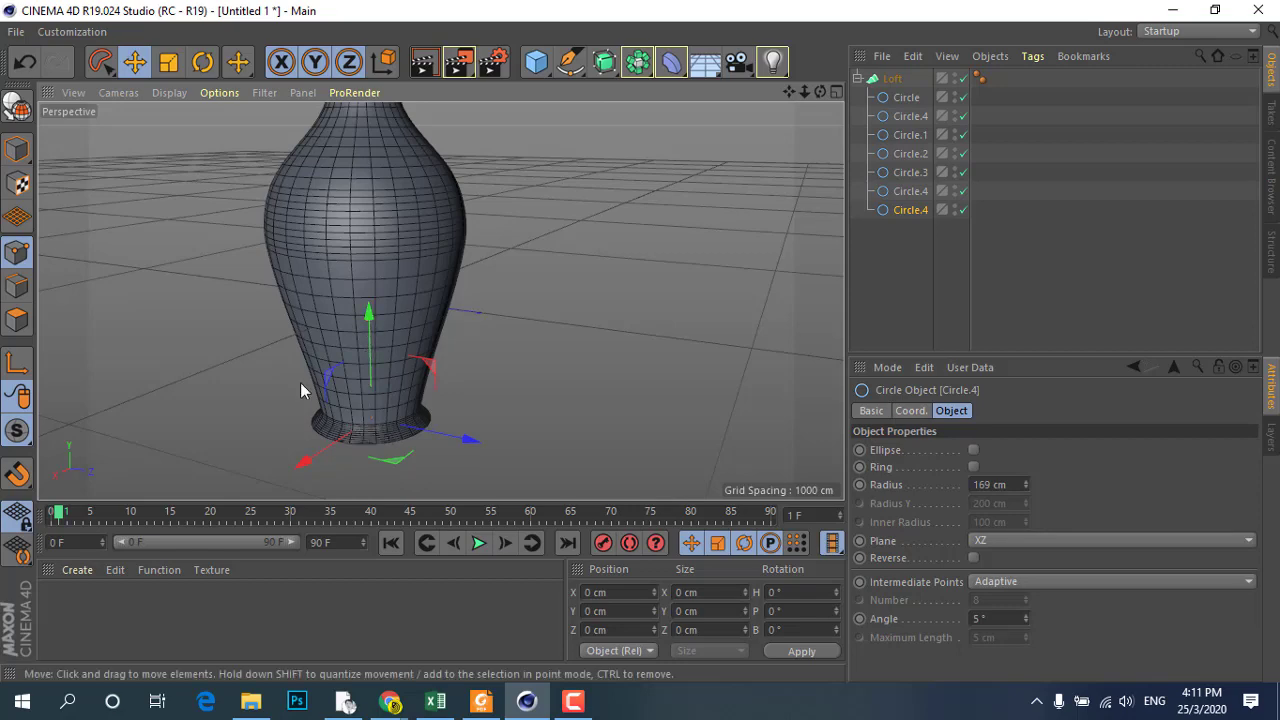
pyautogui.keyDown('alt'); pyautogui.moveTo(300, 382); pyautogui.dragTo(443, 300); pyautogui.keyUp('alt')
pyautogui.scroll(-3, 196, 433)
pyautogui.keyDown('alt'); pyautogui.moveTo(197, 427); pyautogui.dragTo(200, 406); pyautogui.keyUp('alt')
pyautogui.scroll(3, 200, 406)
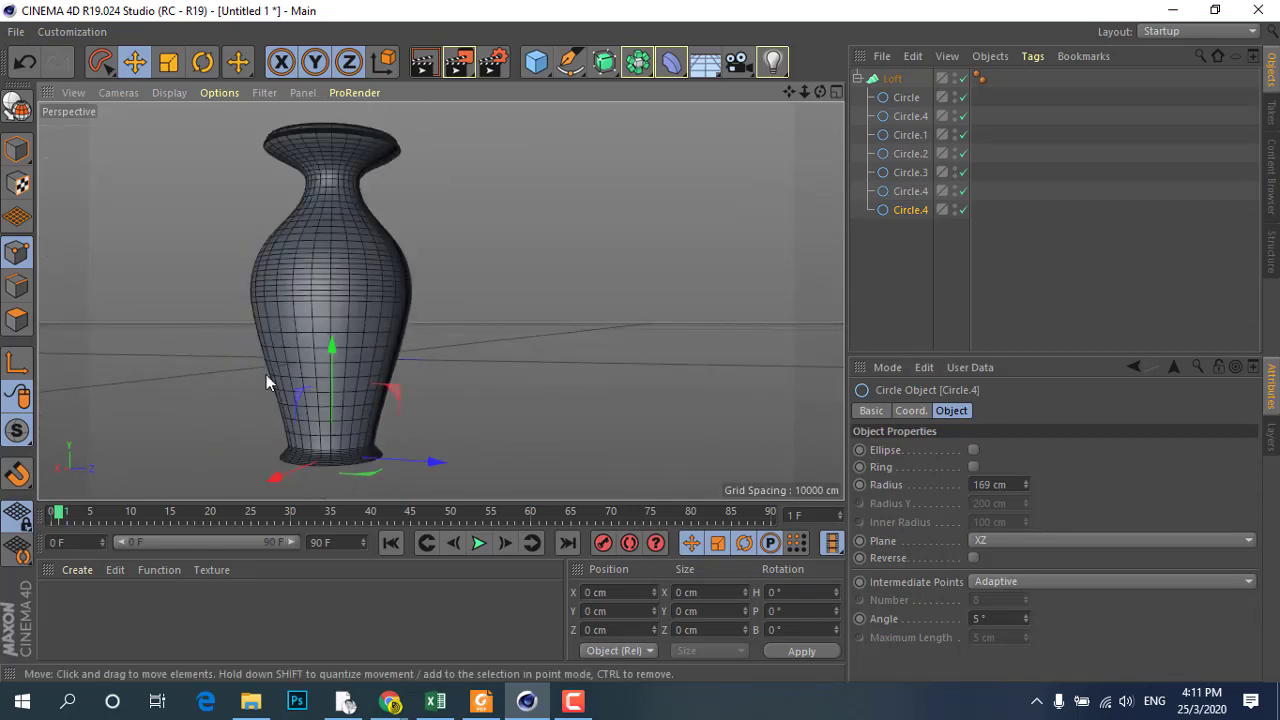
pyautogui.scroll(2, 240, 376)
pyautogui.scroll(-2, 419, 374)
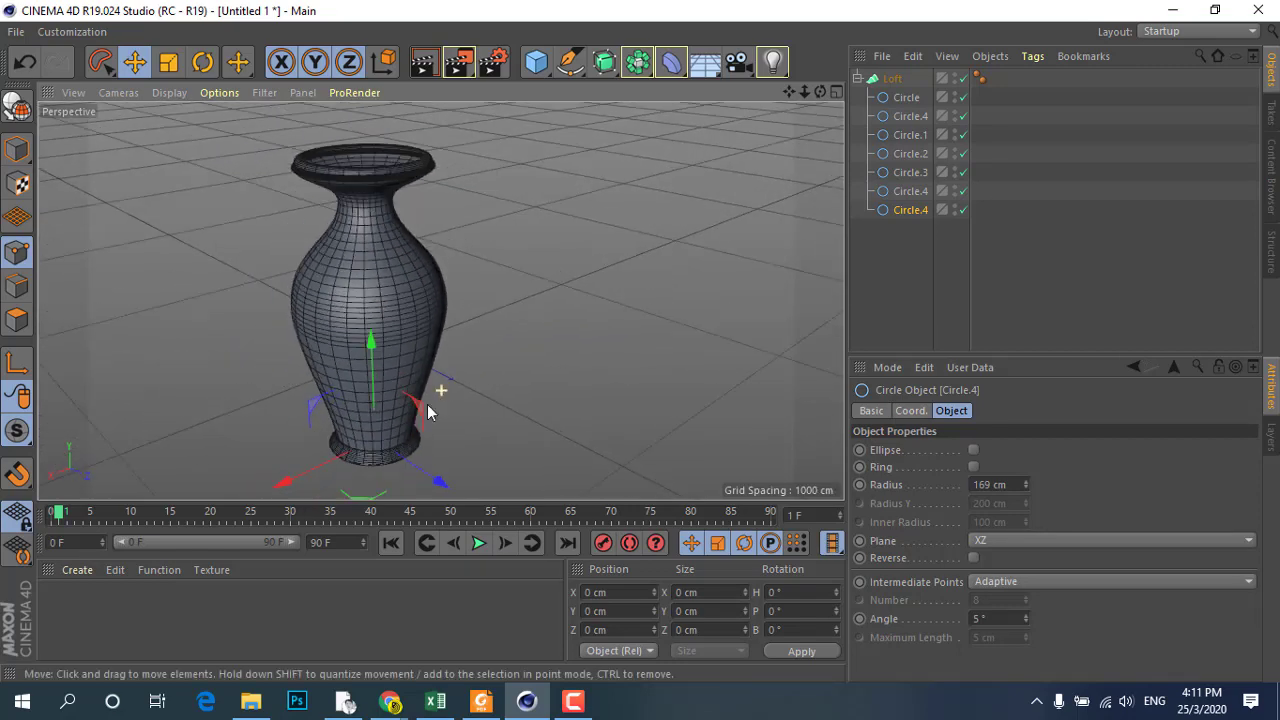
pyautogui.scroll(2, 200, 354)
pyautogui.scroll(-1, 422, 345)
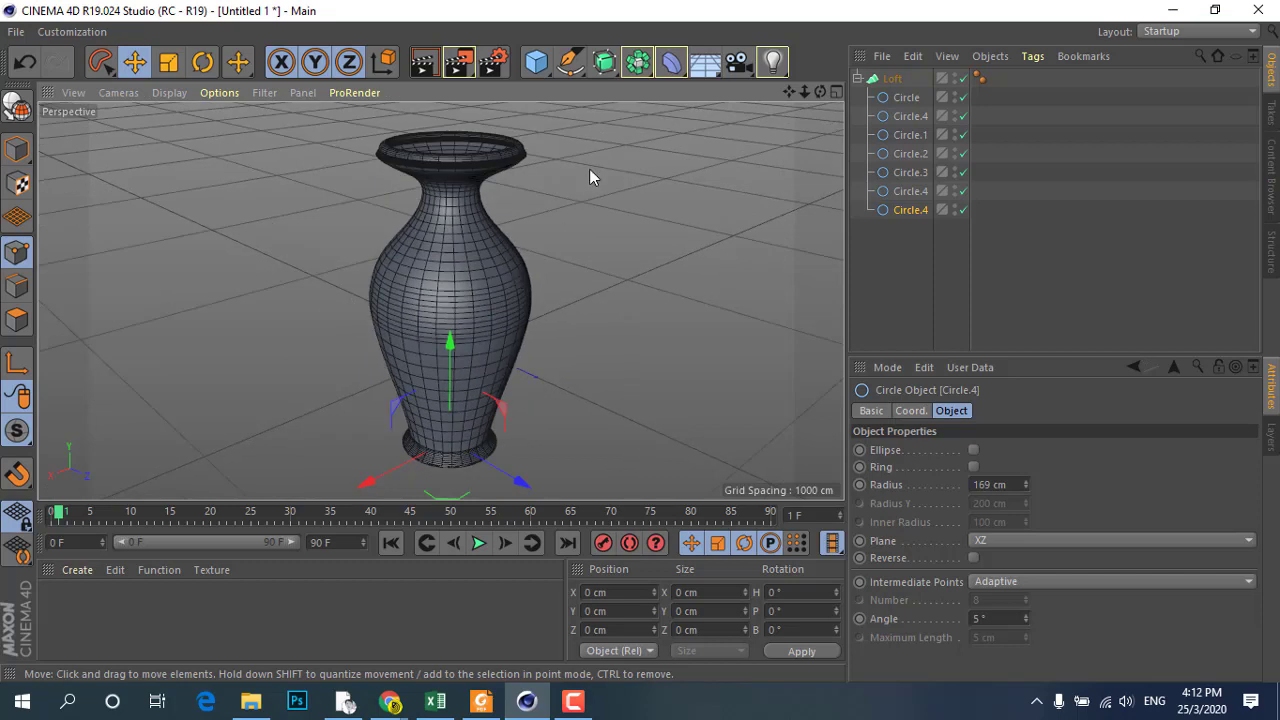
pyautogui.click(857, 78)
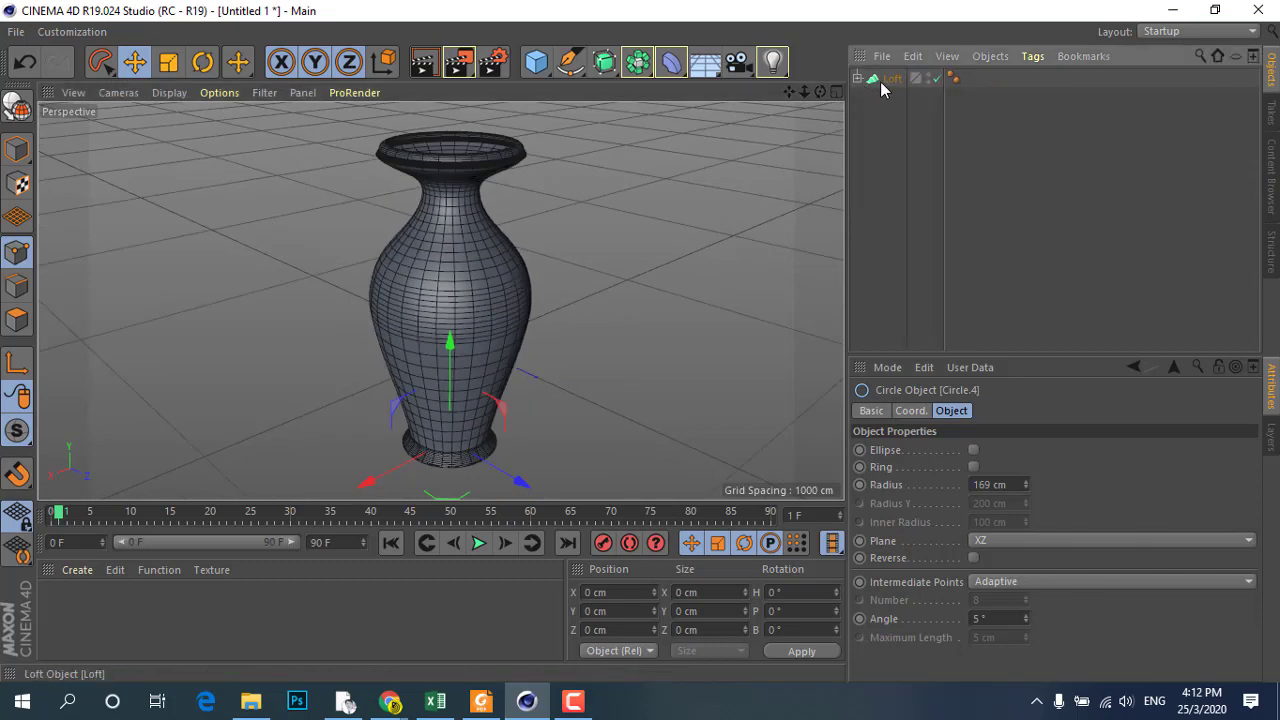
pyautogui.click(857, 78)
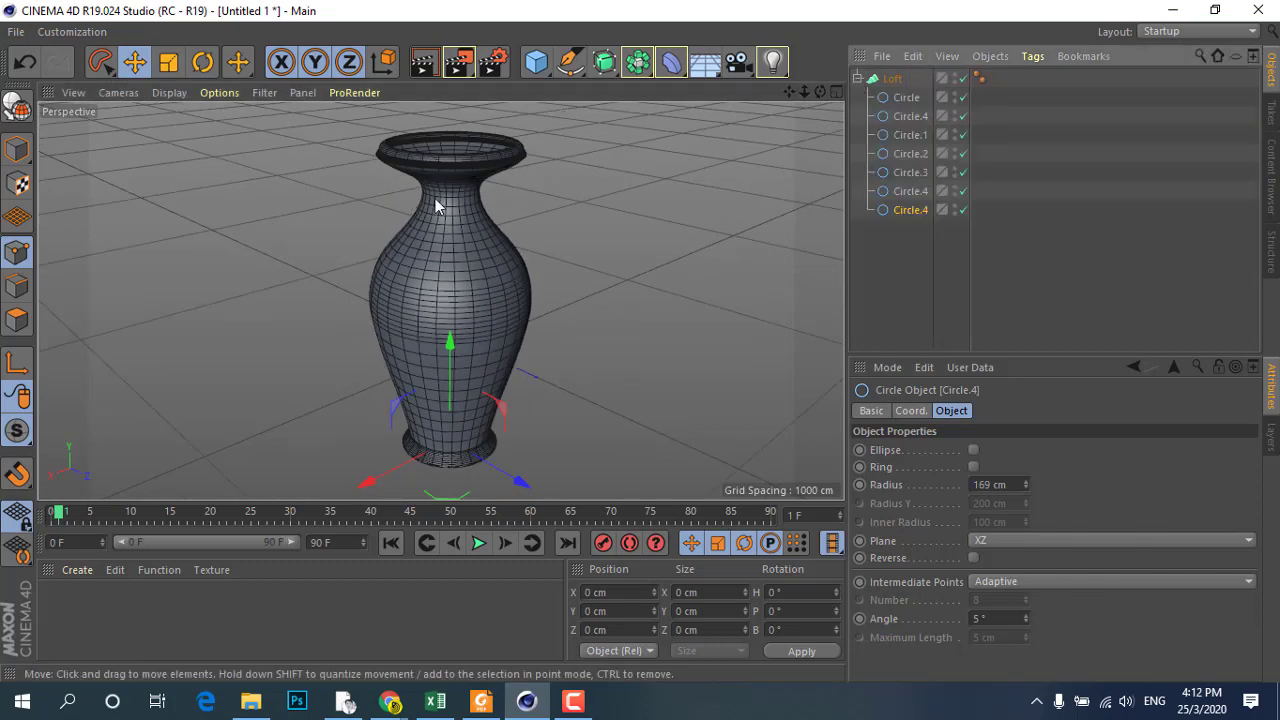
# - Render the vase to the Picture Viewer from a closer view and show it at 80%
pyautogui.click(460, 65)
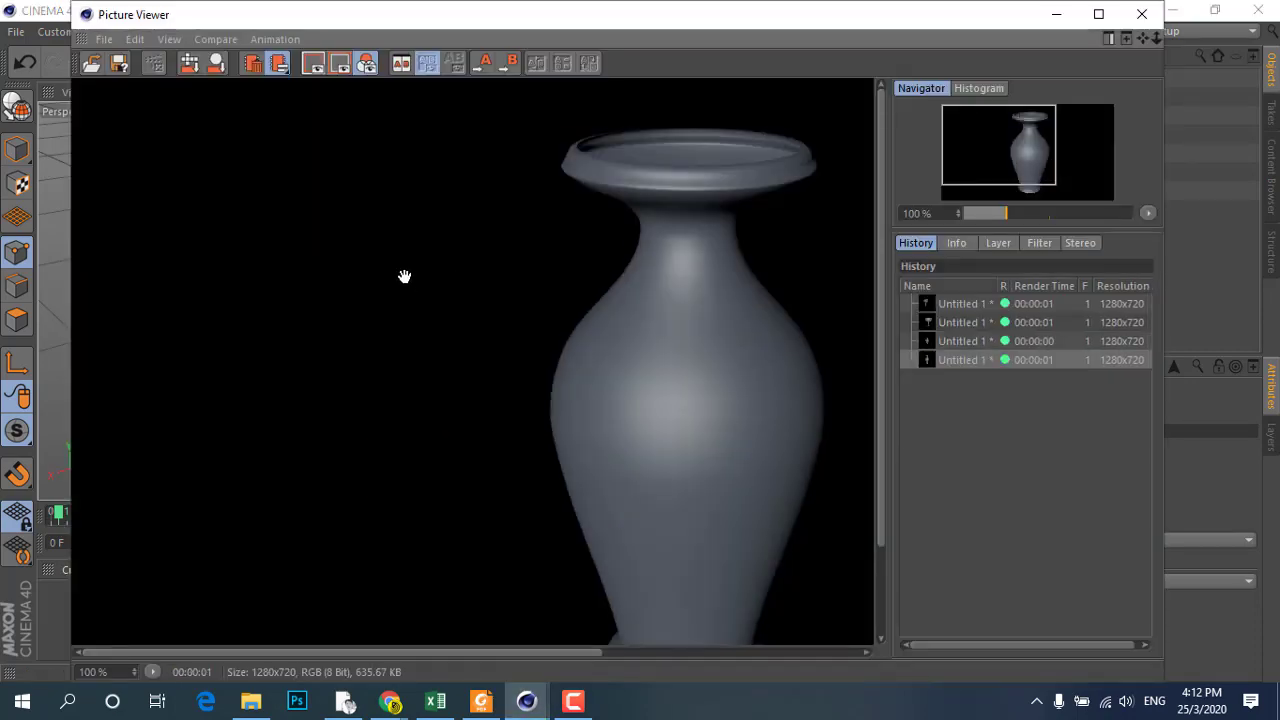
pyautogui.click(1141, 14)
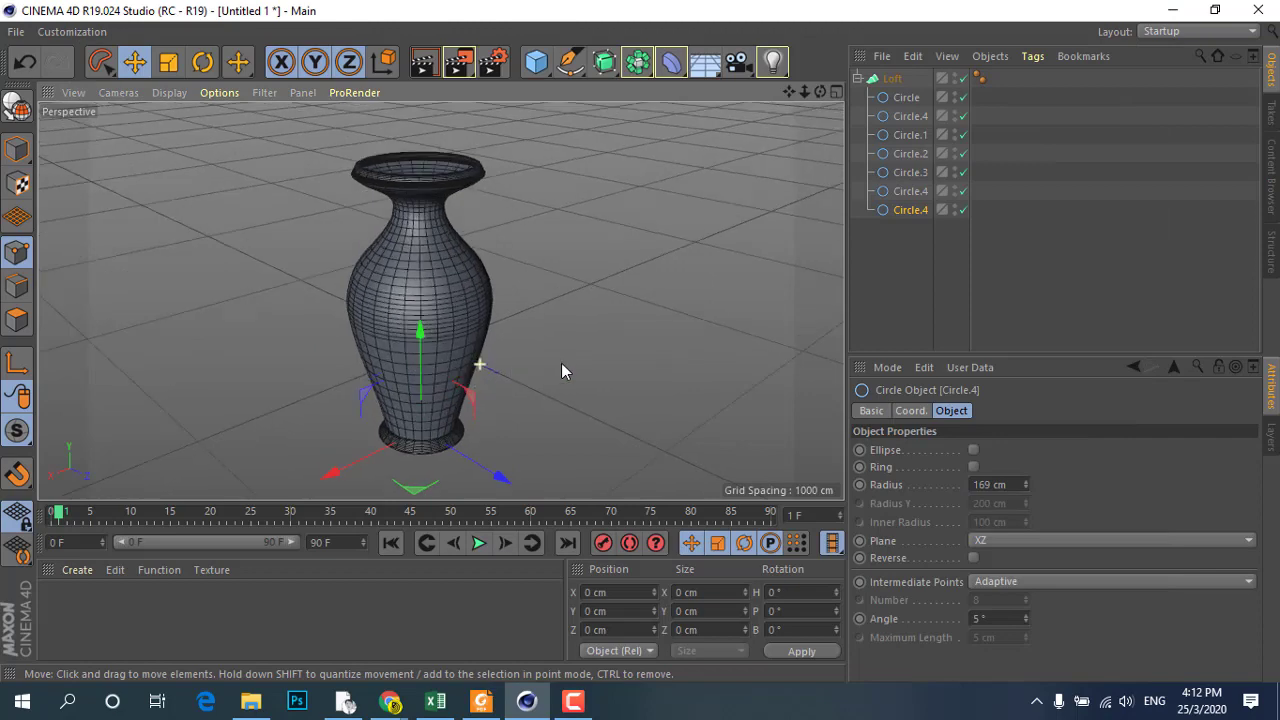
pyautogui.scroll(2, 561, 363)
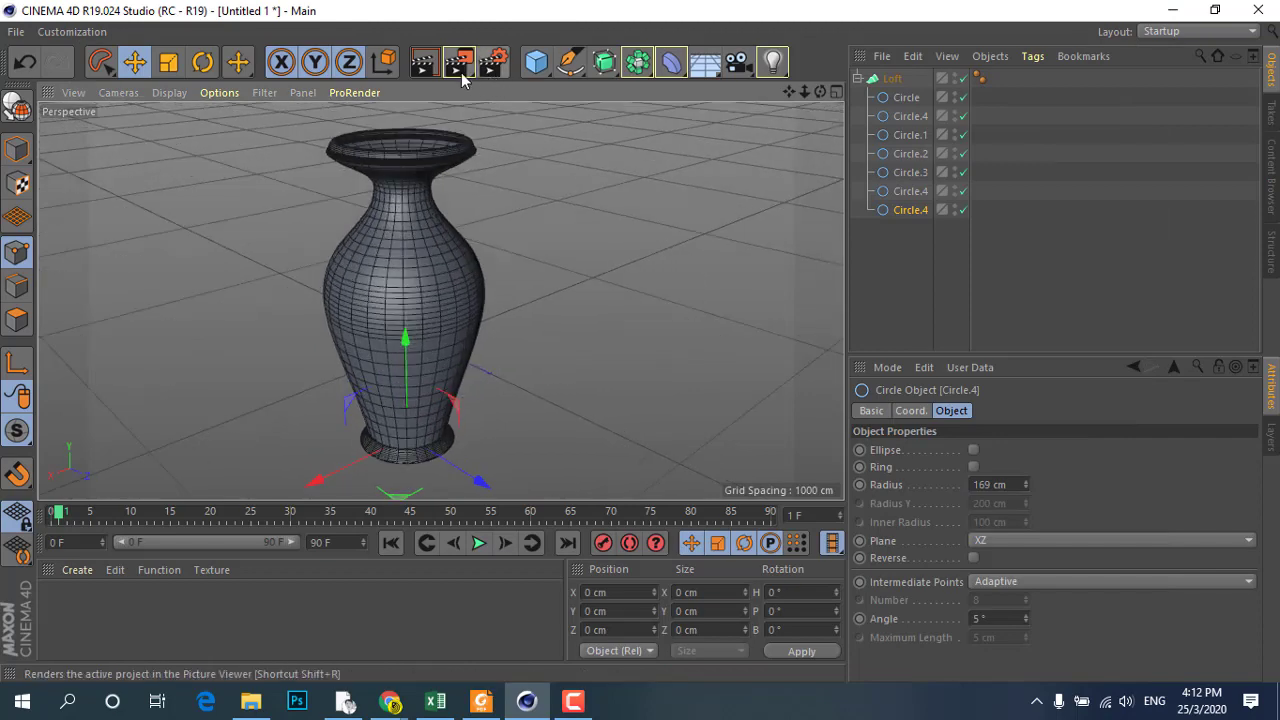
pyautogui.click(460, 65)
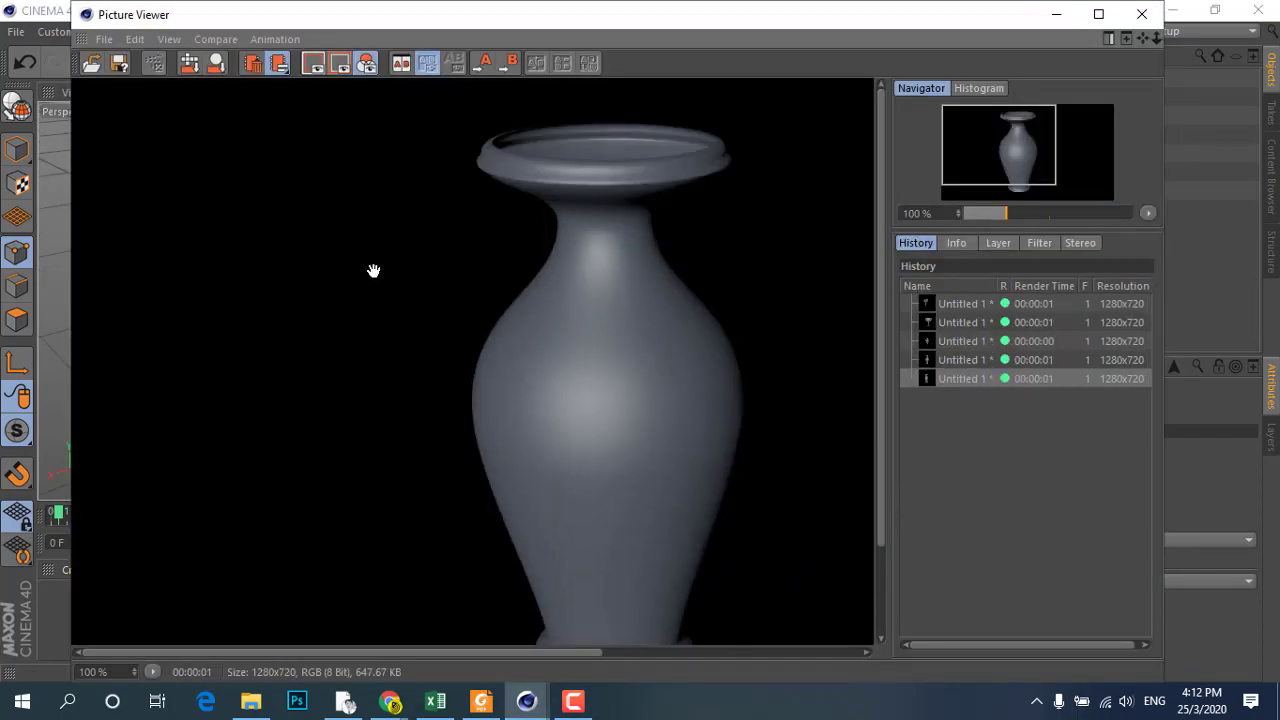
pyautogui.scroll(-1, 373, 271)
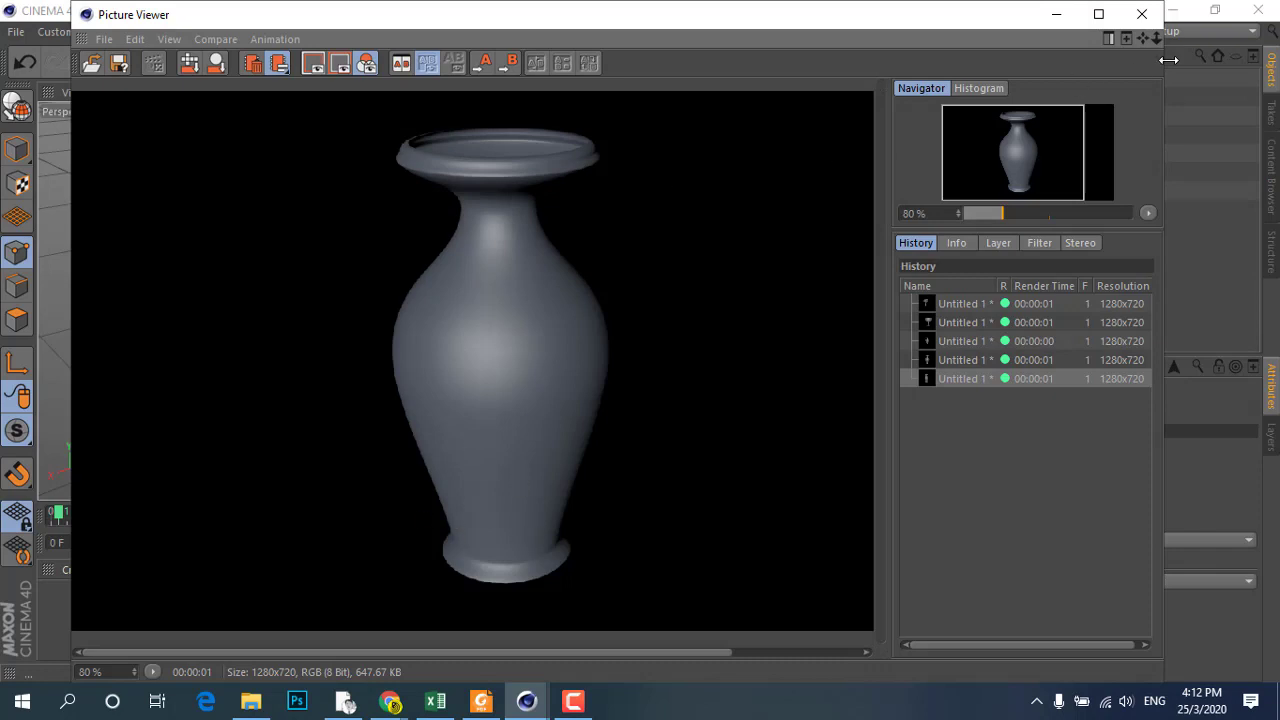